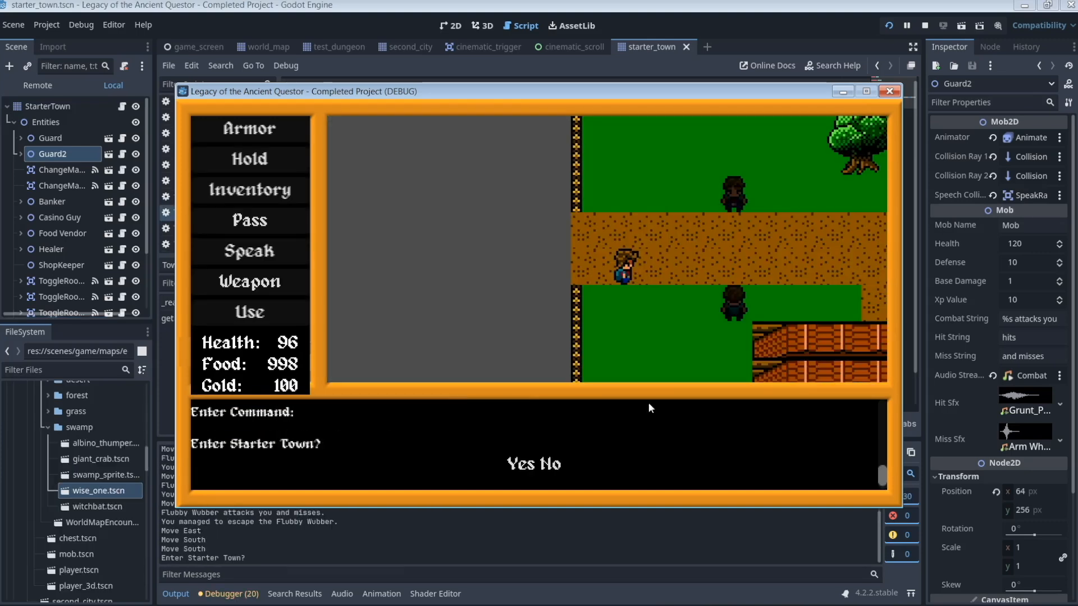
# Enter Starter Town and walk the character east along the dirt road to the side path beside the first sign
pyautogui.press('Right')
pyautogui.press('Right')
pyautogui.press('Right')
pyautogui.press('Right')
pyautogui.press('Right')
pyautogui.press('Right')
pyautogui.press('Right')
pyautogui.press('Right')
pyautogui.press('Right')
pyautogui.press('Right')
pyautogui.press('Right')
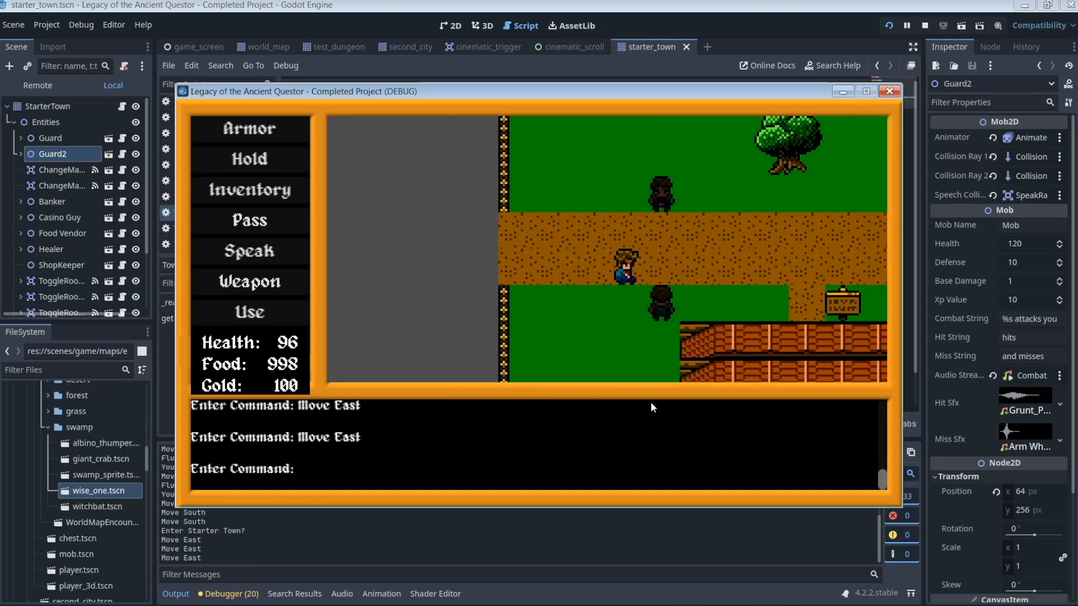
pyautogui.press('Right')
pyautogui.press('Right')
pyautogui.press('Right')
pyautogui.press('Right')
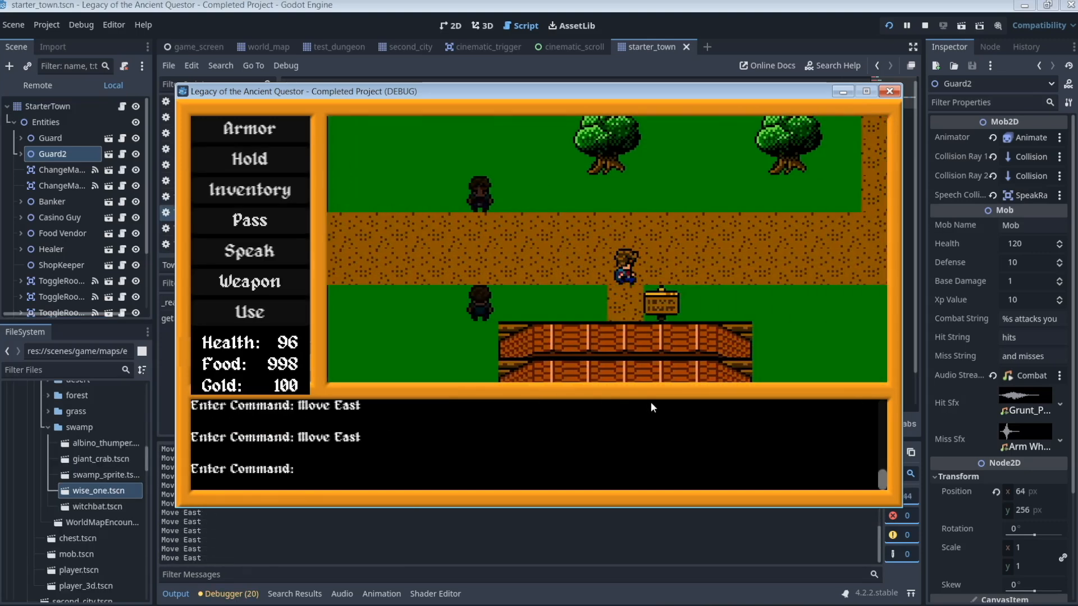
# Walk the character north off the road and east past the trees to the path leading to the shop door
pyautogui.press('Up')
pyautogui.press('Up')
pyautogui.press('Up')
pyautogui.press('Up')
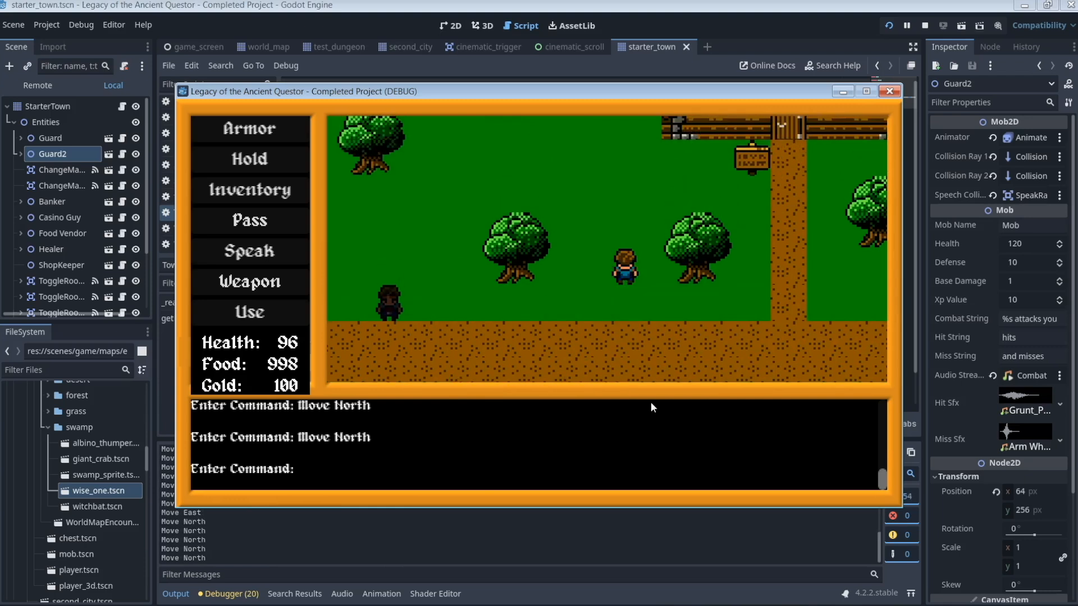
pyautogui.press('Right')
pyautogui.press('Right')
pyautogui.press('Right')
pyautogui.press('Right')
pyautogui.press('Right')
pyautogui.press('Right')
pyautogui.press('Right')
pyautogui.press('Right')
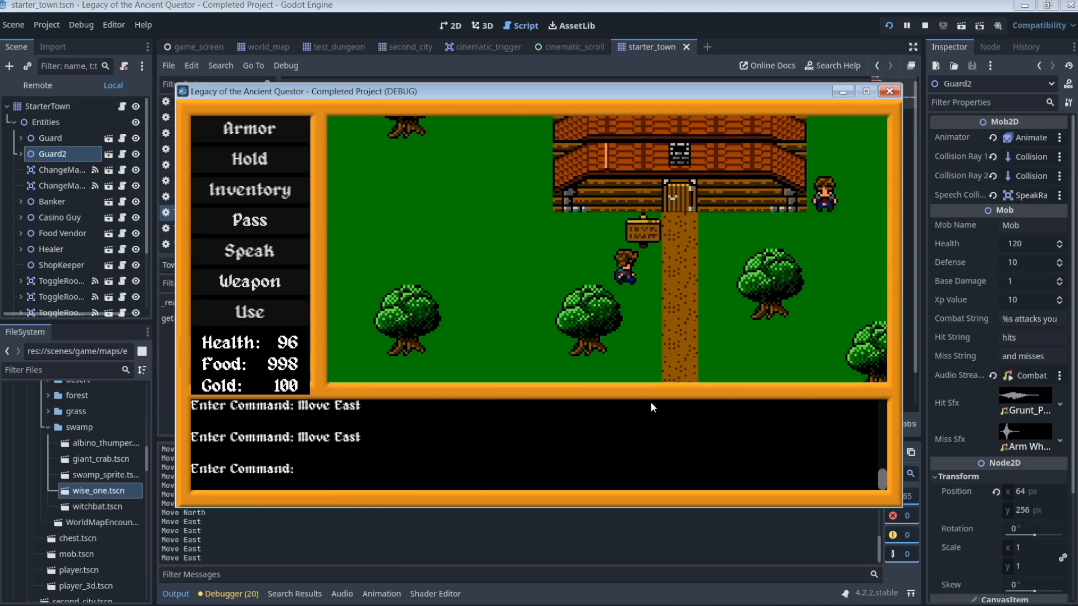
# Walk north into the shop, speak to the shopkeeper, view the wares and raise the Dagger and Sturdy Shield purchase quantities
pyautogui.press('Up')
pyautogui.press('Up')
pyautogui.press('Up')
pyautogui.press('Up')
pyautogui.press('Up')
pyautogui.press('Up')
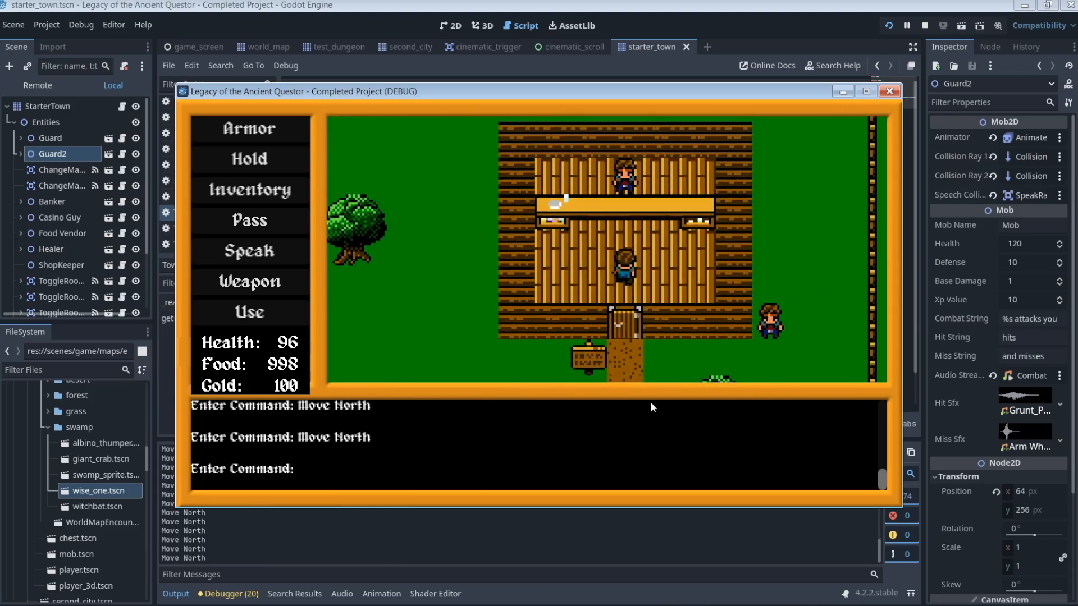
pyautogui.click(247, 252)
pyautogui.click(519, 463)
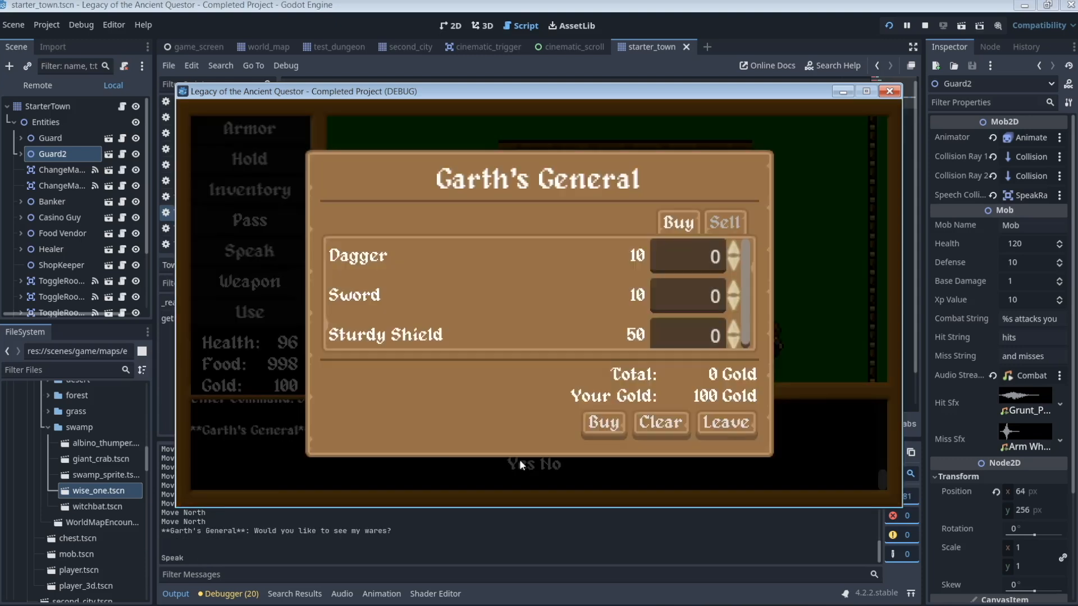
pyautogui.click(736, 251)
pyautogui.click(734, 332)
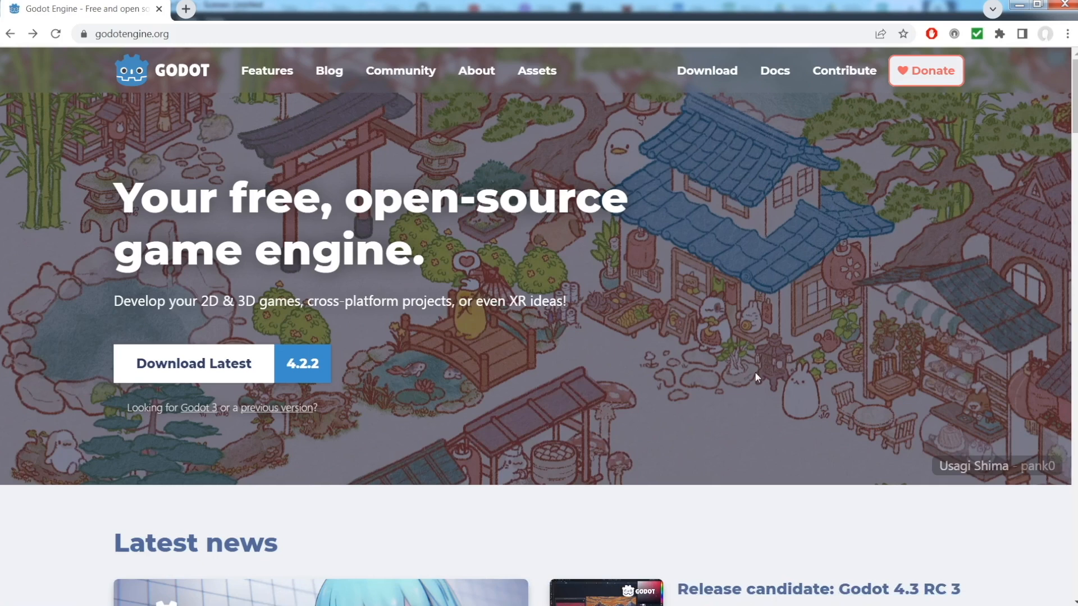
# Open the Godot 4.2.2 Windows download page and review its requirements, available downloads, instructions and supported platforms
pyautogui.click(223, 368)
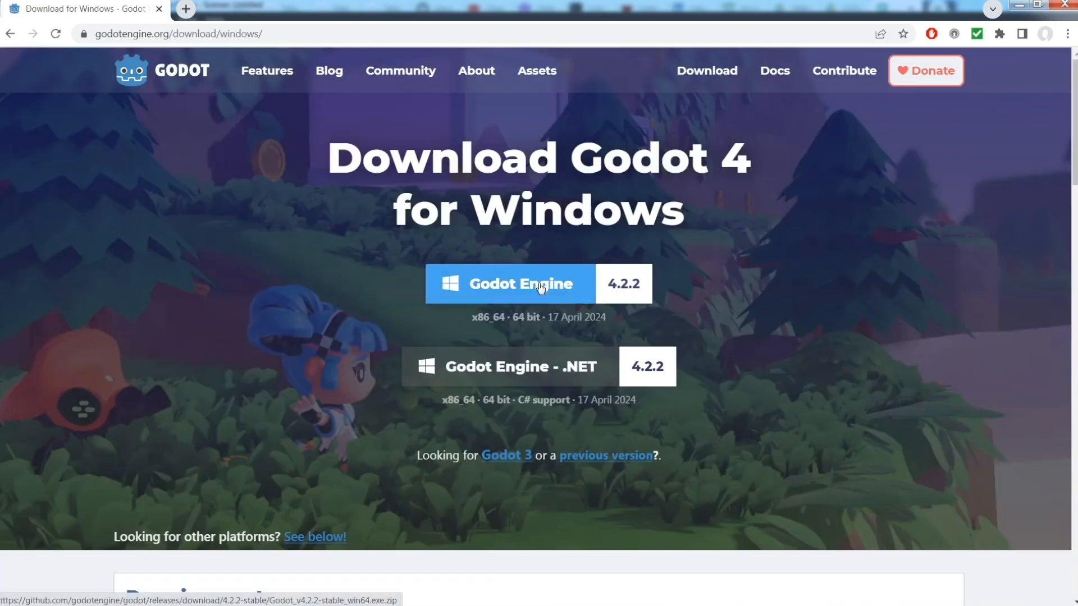
pyautogui.scroll(-5, 833, 247)
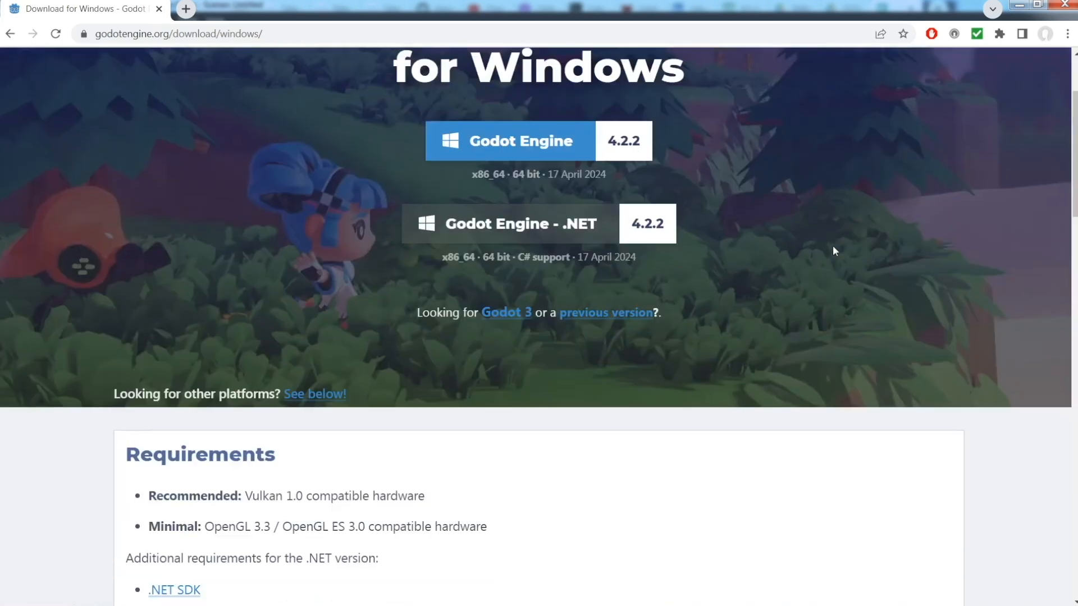
pyautogui.scroll(-5, 834, 250)
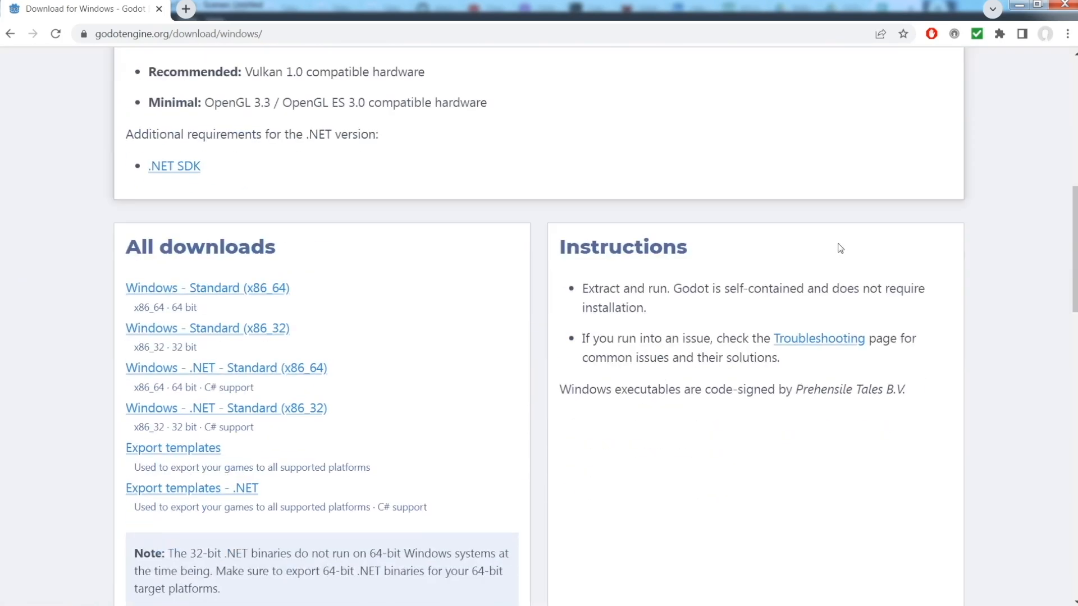
pyautogui.scroll(-1, 834, 251)
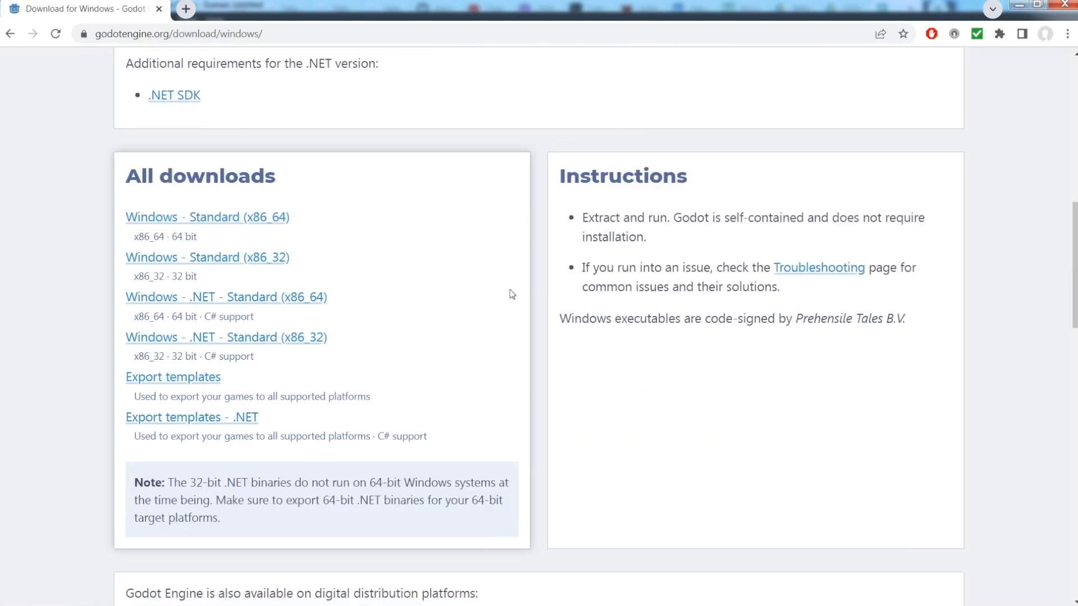
pyautogui.scroll(-1, 496, 301)
pyautogui.scroll(-1, 497, 302)
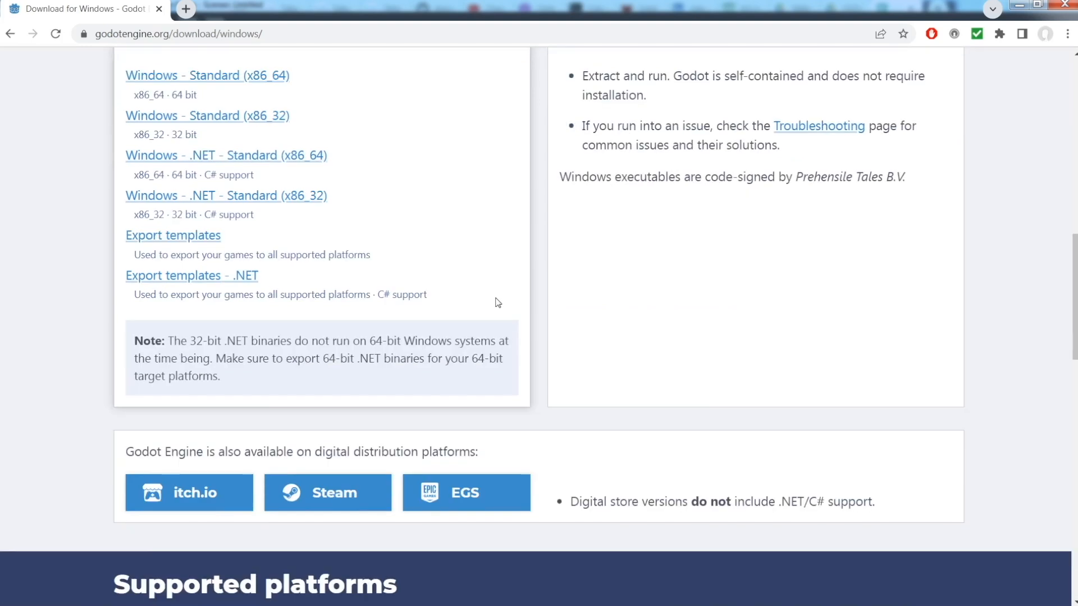
pyautogui.scroll(-2, 499, 296)
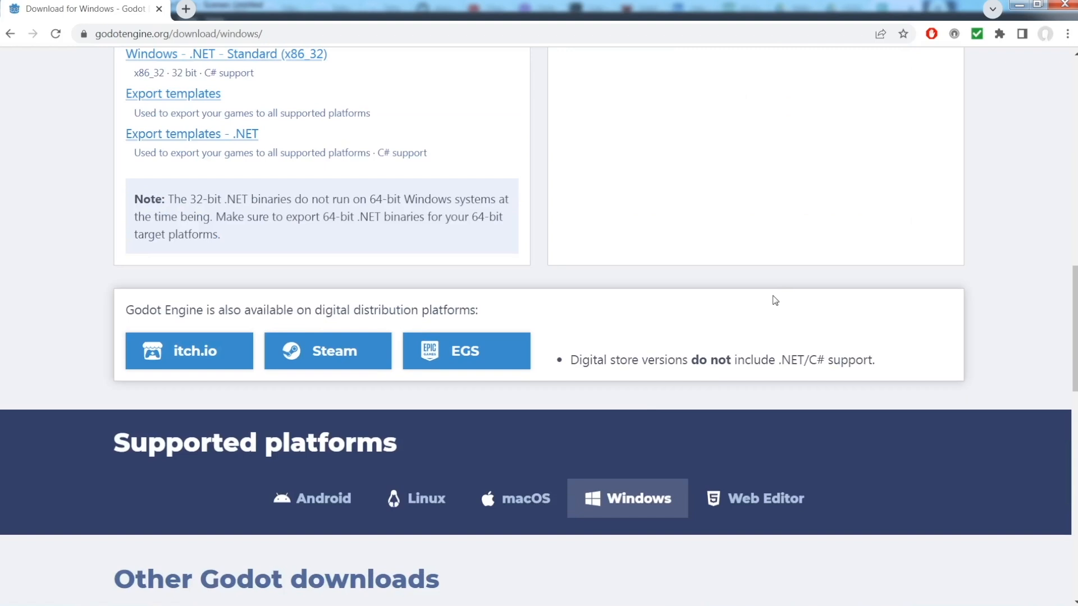
pyautogui.scroll(11, 772, 296)
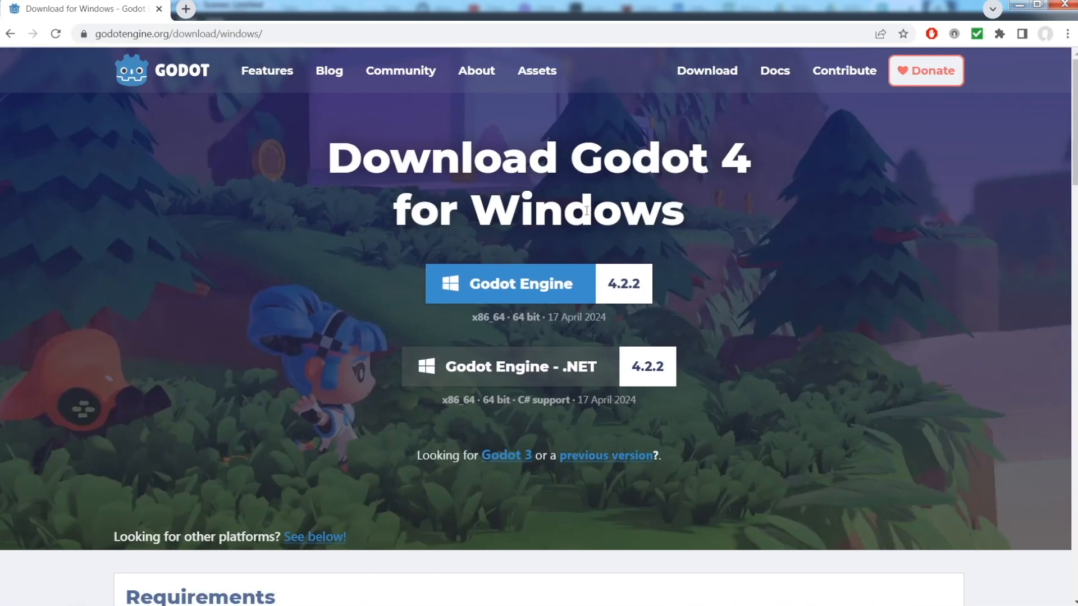
# Download the standard Godot Engine 4.2.2 build for Windows, dismiss the donation notice and open the downloaded zip archive
pyautogui.click(535, 289)
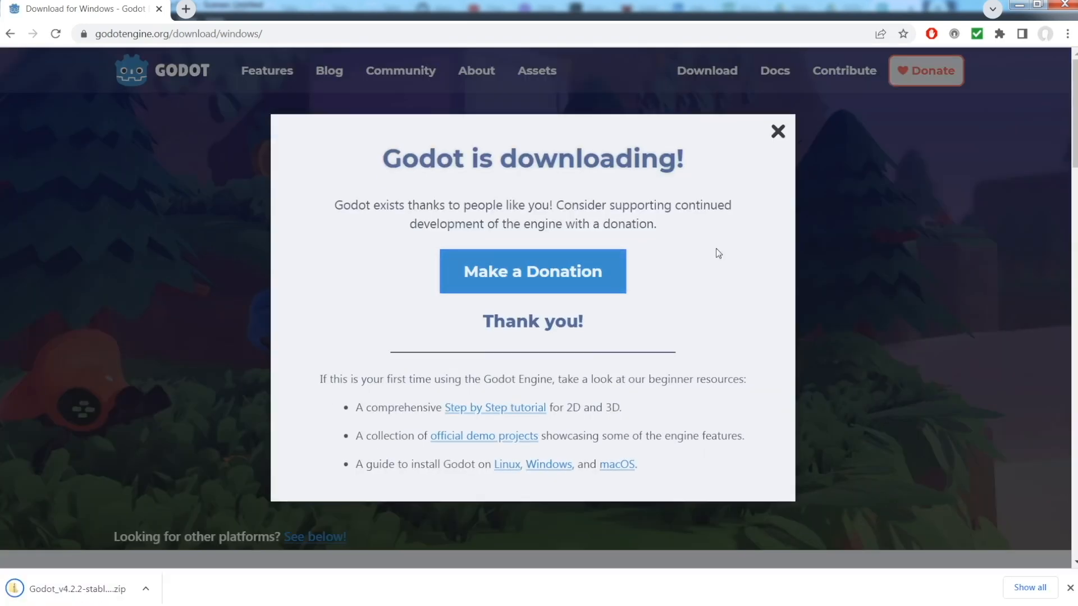
pyautogui.click(778, 133)
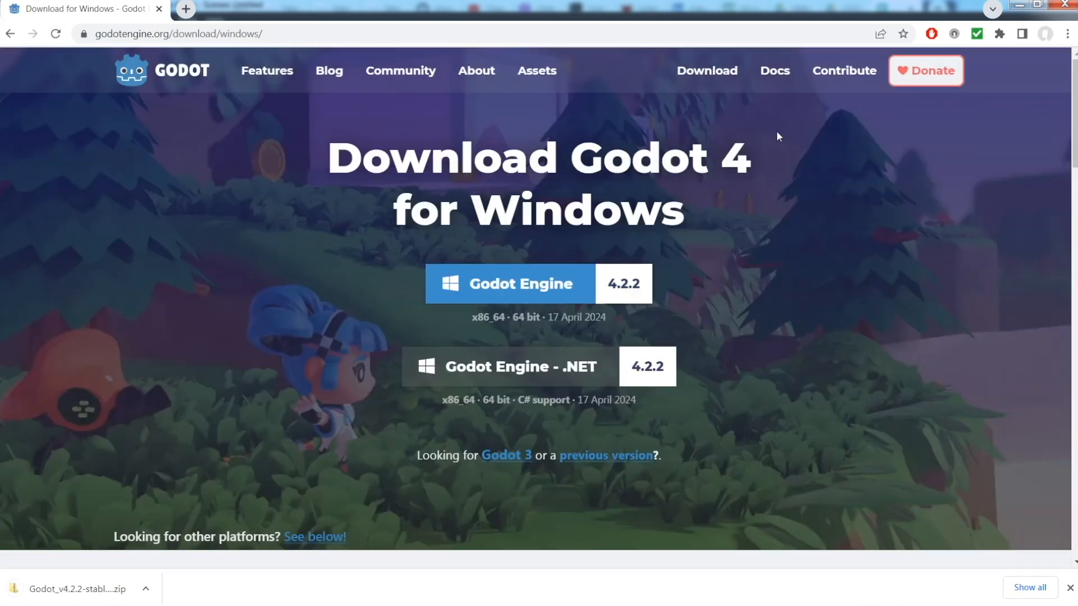
pyautogui.click(147, 589)
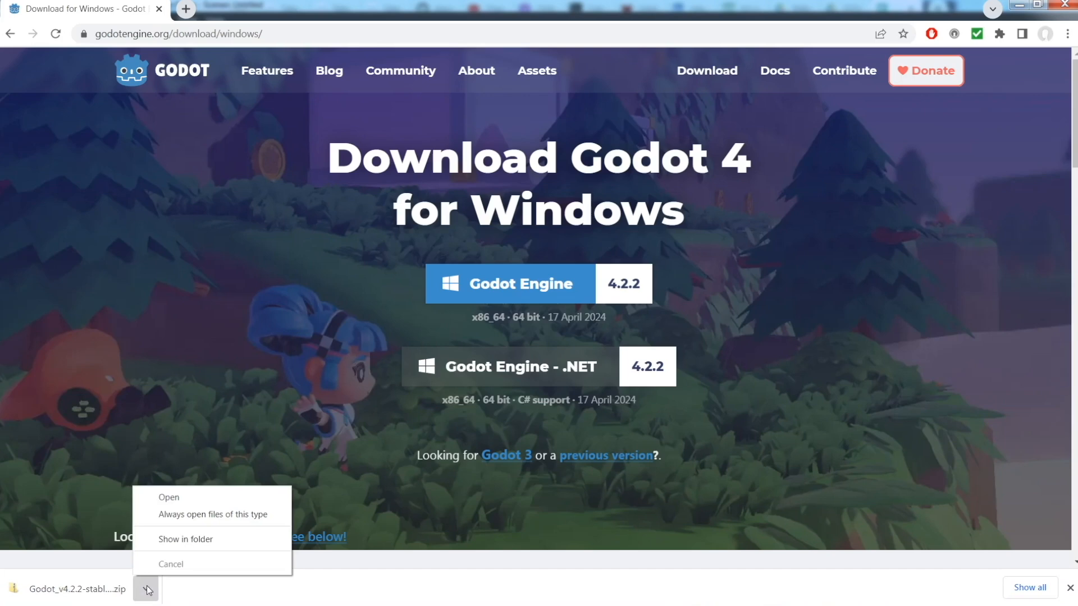
pyautogui.click(176, 498)
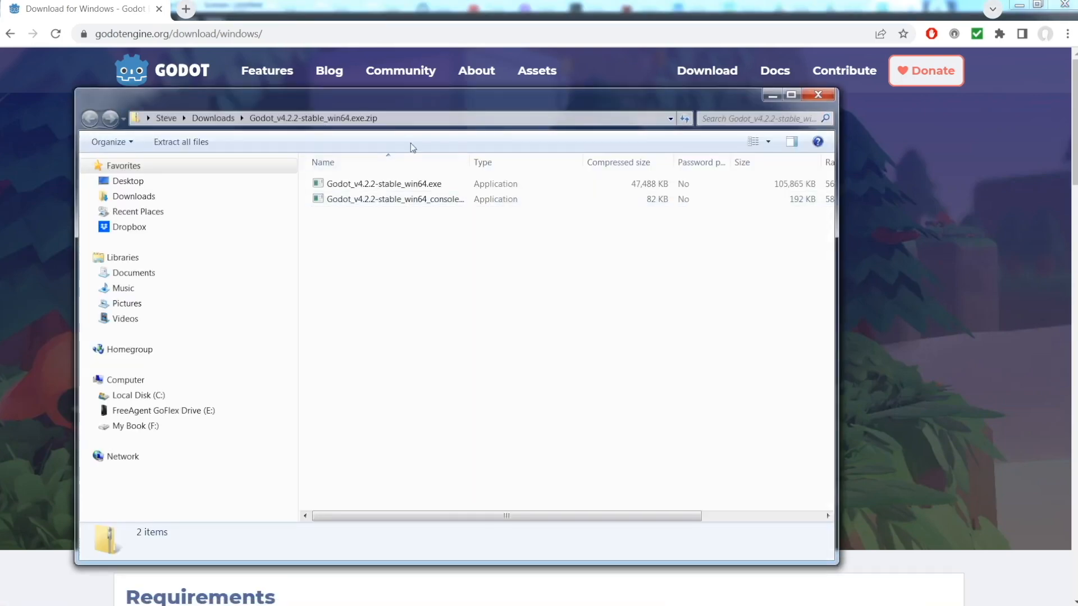
# Copy Godot_v4.2.2-stable_win64.exe from the archive and go to the Godot folder in Program Files on Local Disk (C:)
pyautogui.click(391, 184)
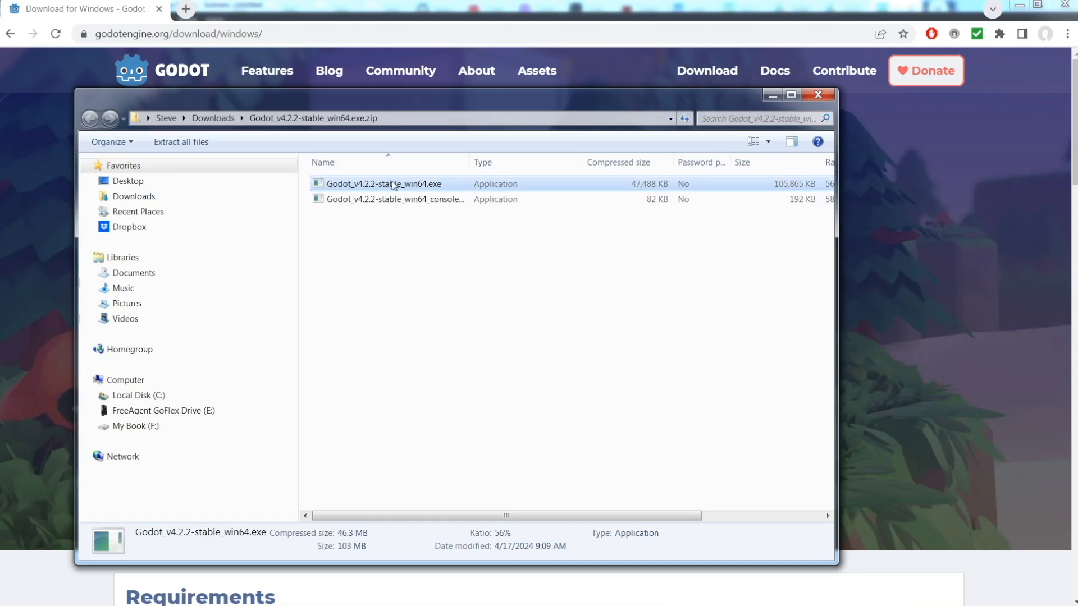
pyautogui.rightClick(391, 184)
pyautogui.press('Escape')
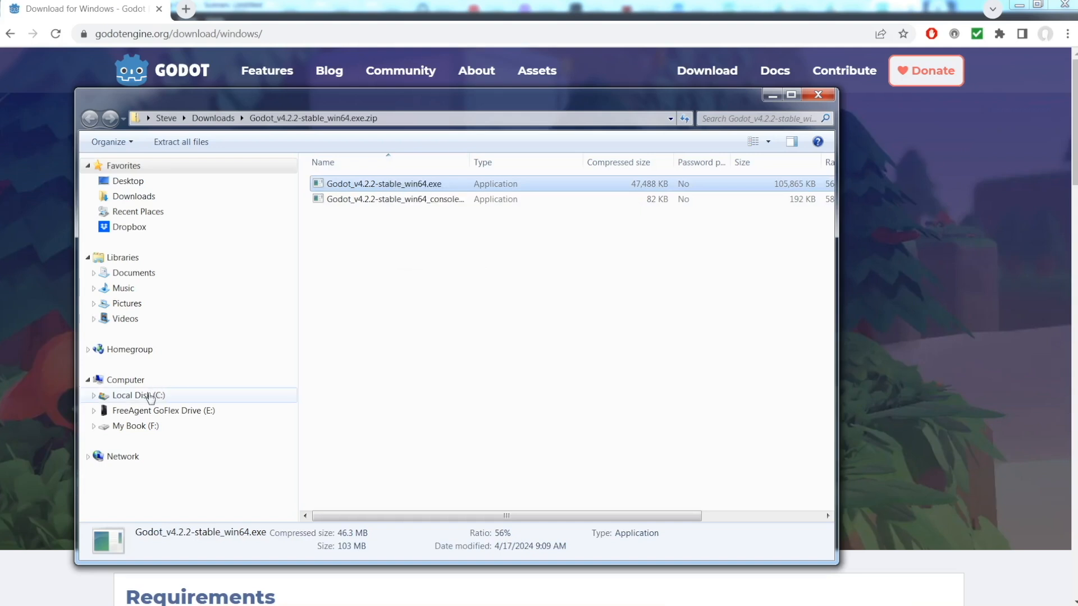
pyautogui.click(151, 397)
pyautogui.doubleClick(371, 369)
pyautogui.moveTo(830, 221)
pyautogui.mouseDown()
pyautogui.moveTo(834, 241)
pyautogui.moveTo(835, 209)
pyautogui.moveTo(836, 260)
pyautogui.moveTo(833, 216)
pyautogui.mouseUp()
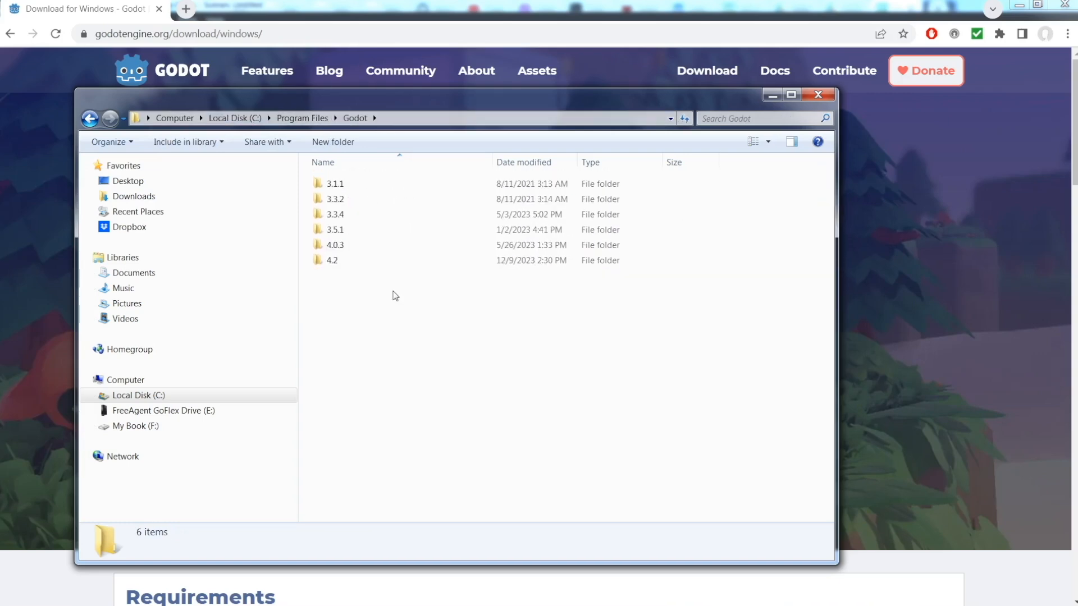
# Create a folder named 4.2.2 inside the Godot folder and place Godot_v4.2.2-stable_win64.exe in it
pyautogui.rightClick(393, 292)
pyautogui.moveTo(450, 502)
pyautogui.click(588, 505)
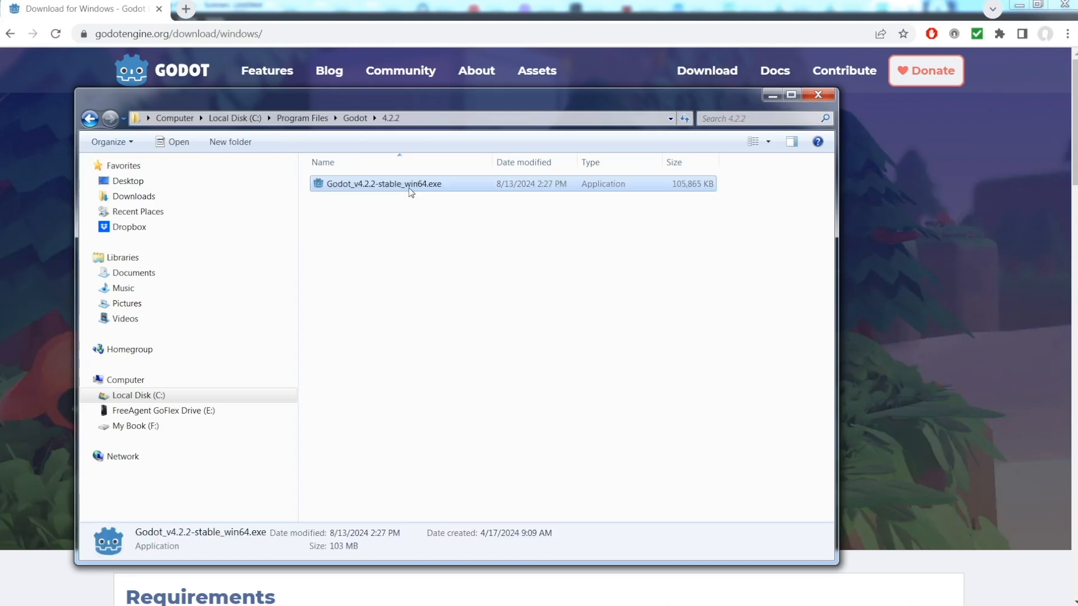
# Create a desktop shortcut named Godot_v4.2.2 to the Godot executable and launch the engine from it
pyautogui.rightClick(411, 190)
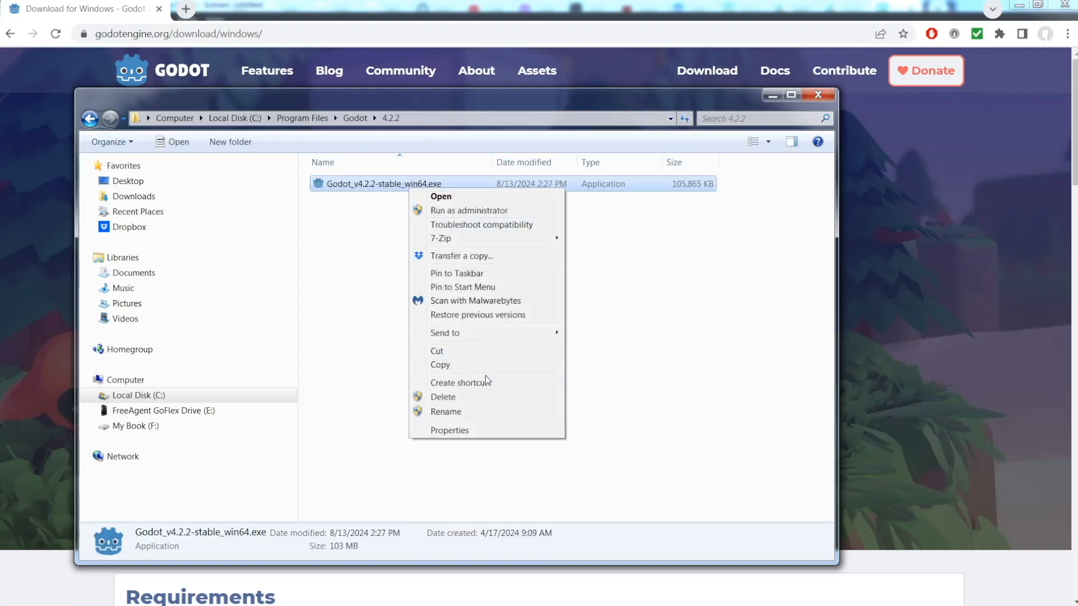
pyautogui.click(481, 388)
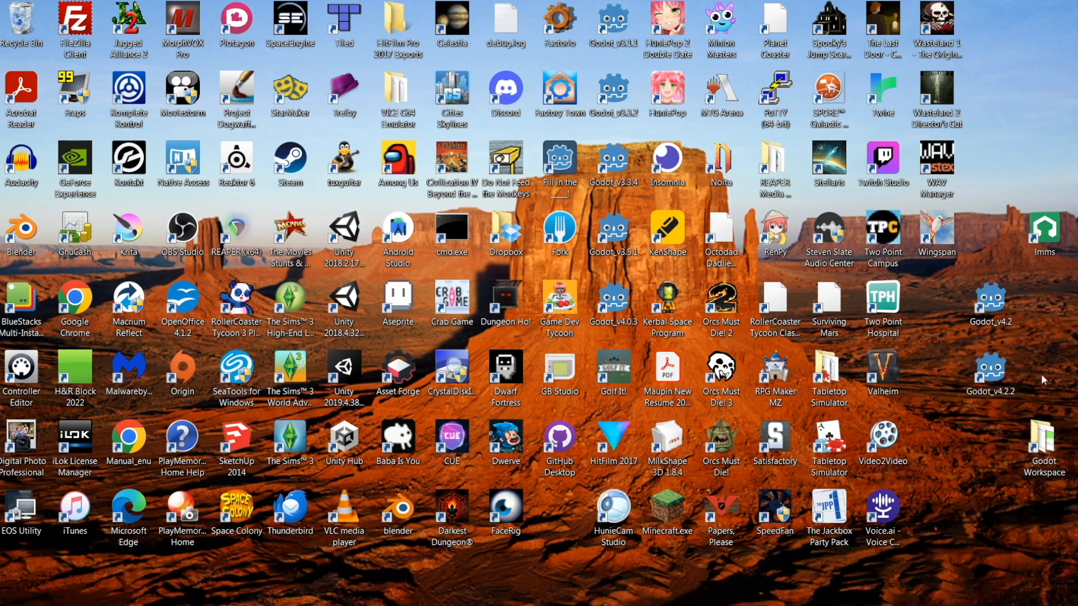
pyautogui.doubleClick(991, 376)
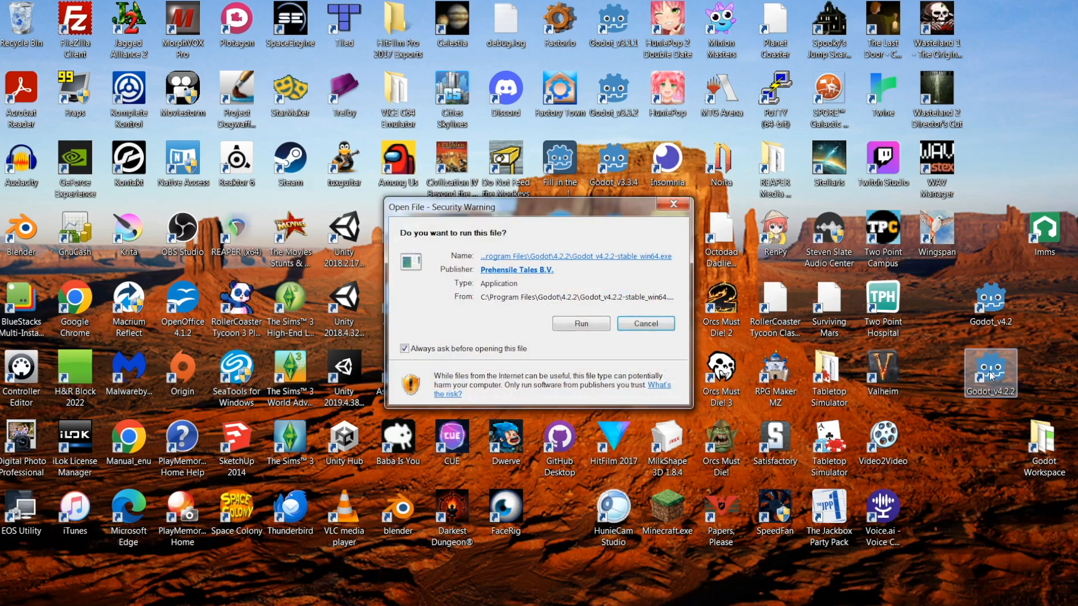
pyautogui.click(582, 324)
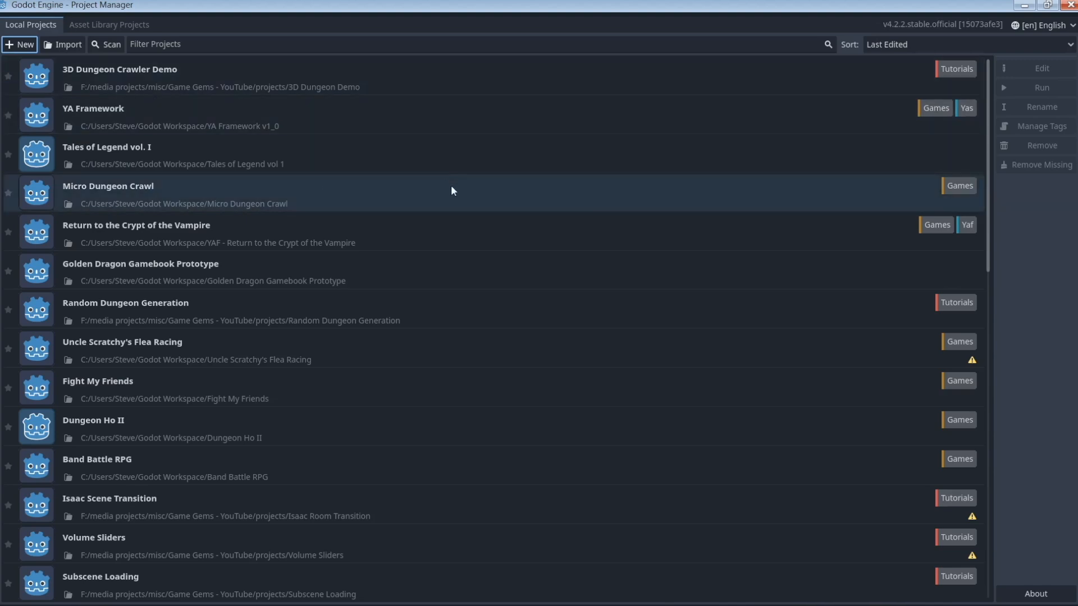
# Start a new Godot project named "Legacy of the Ancient Questor"
pyautogui.click(24, 49)
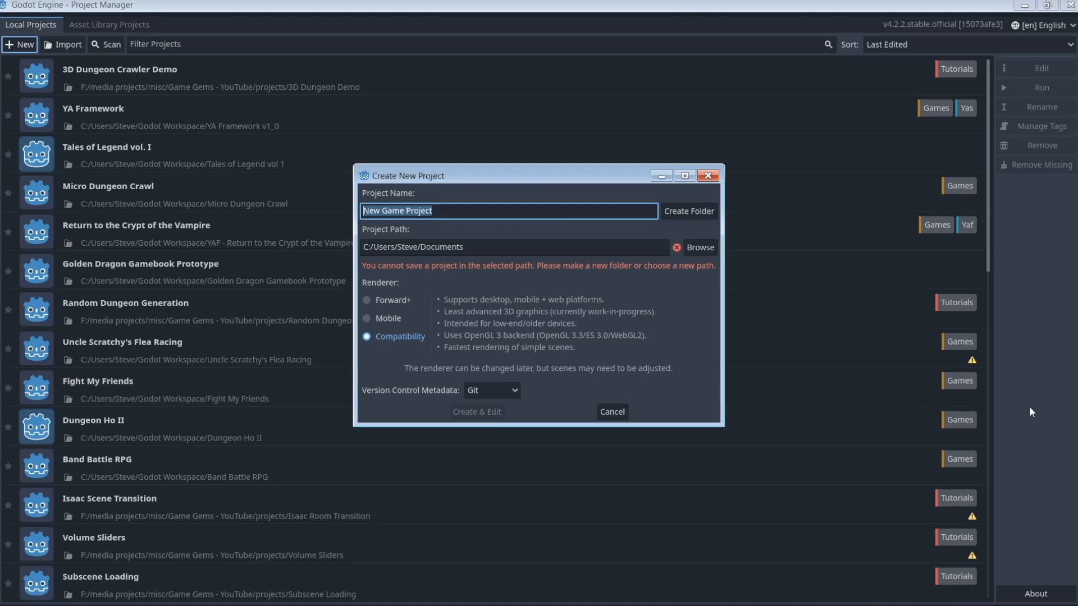
pyautogui.write('Le')
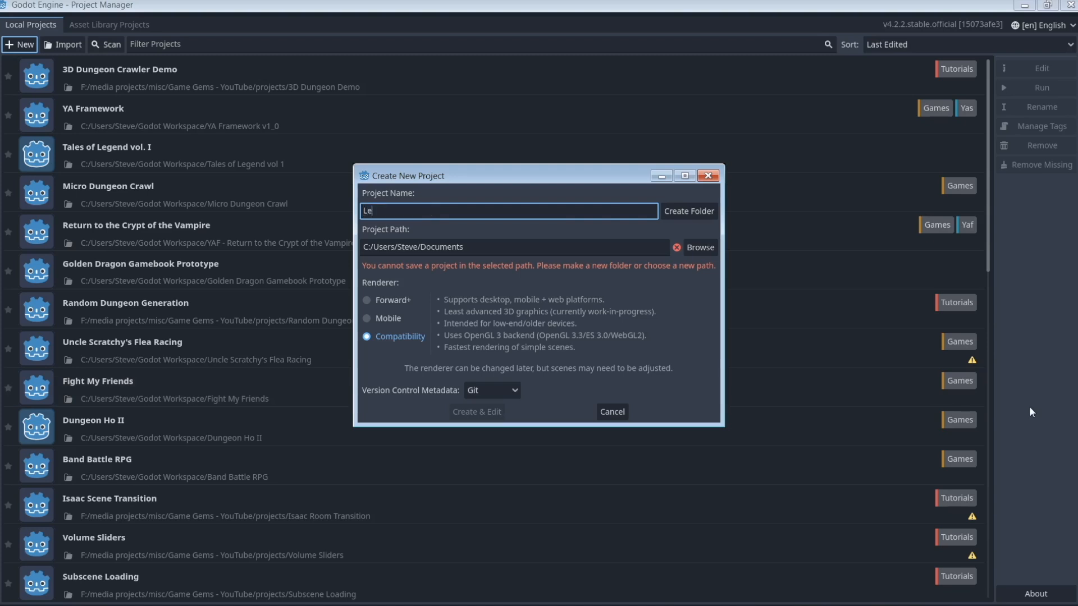
pyautogui.write('gacy of the Ancient Questor')
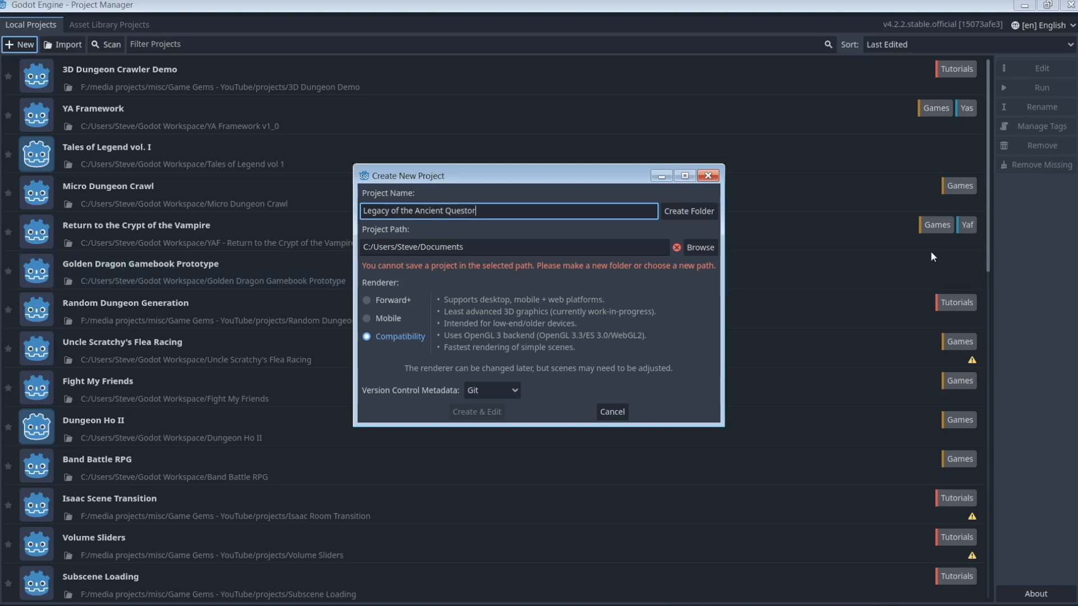
# Set the project path to F:/media projects/online courses/Skilldemia/Legacy of the Ancient Questor/project and create a folder named after the project inside it
pyautogui.click(693, 248)
pyautogui.click(328, 115)
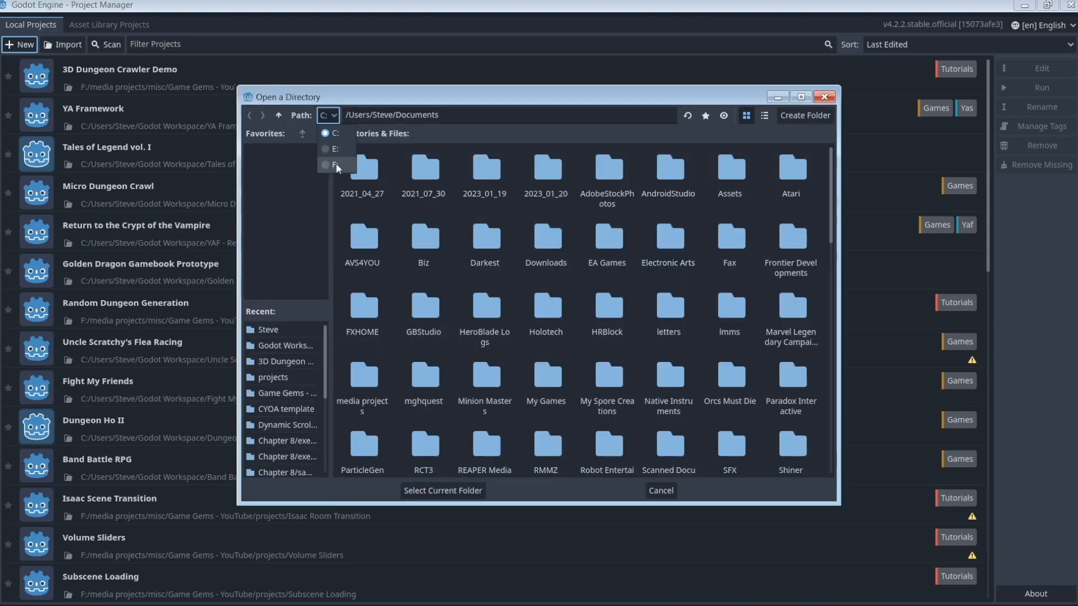
pyautogui.click(336, 163)
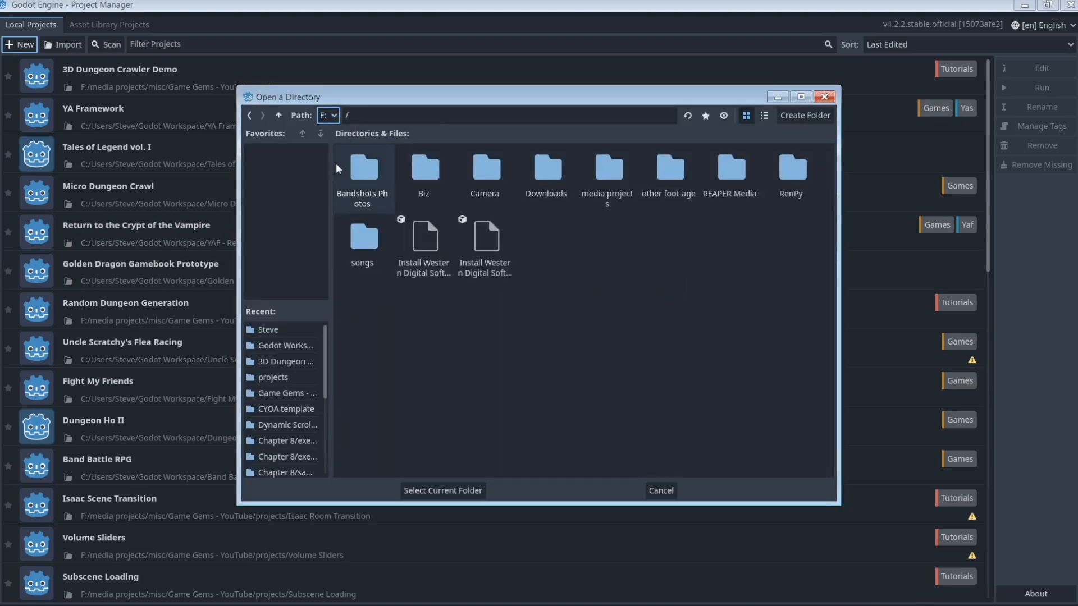
pyautogui.doubleClick(604, 180)
pyautogui.doubleClick(490, 177)
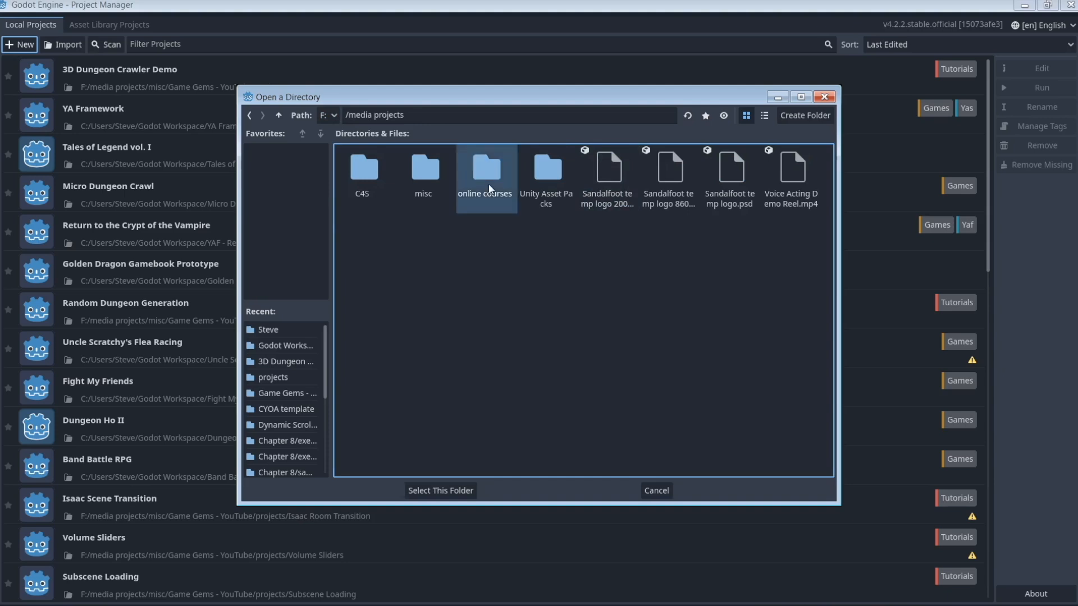
pyautogui.doubleClick(495, 180)
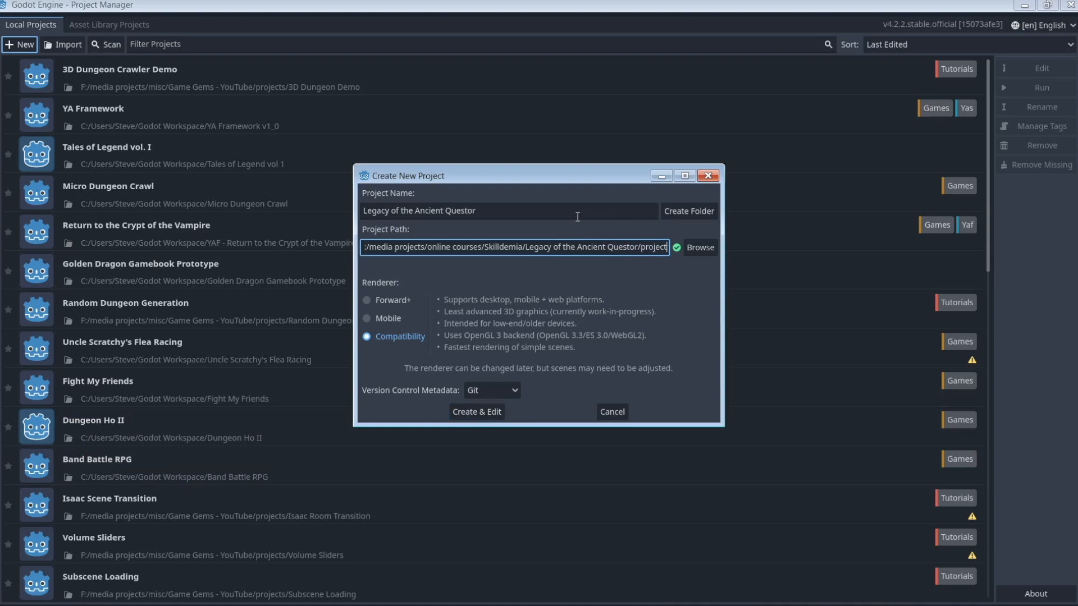
pyautogui.click(689, 212)
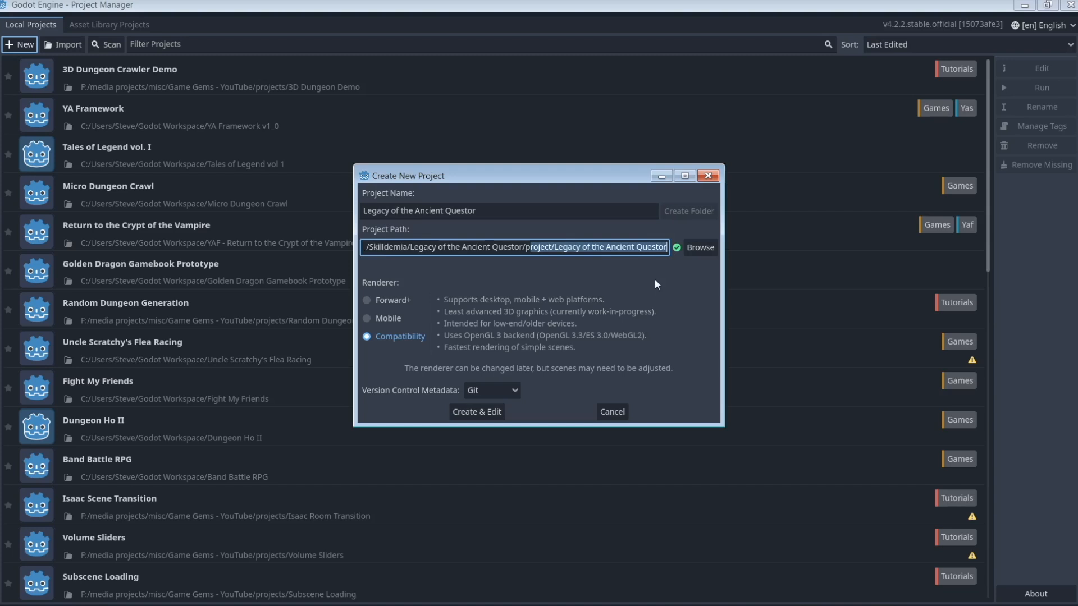
pyautogui.click(588, 249)
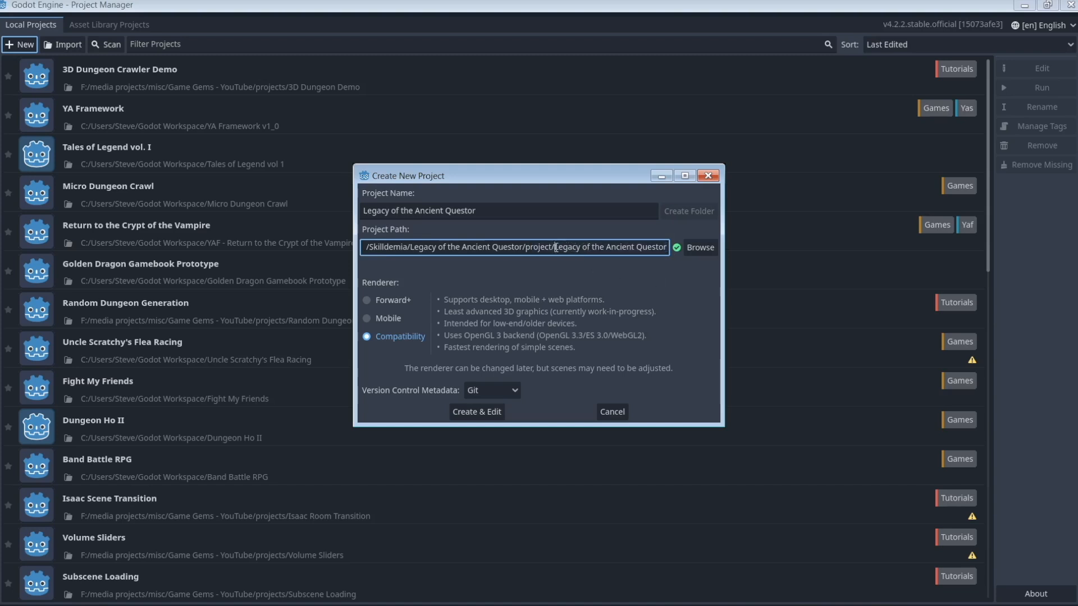
# Remove the extra subfolder so the project path ends at Skilldemia/Legacy of the Ancient Questor/project
pyautogui.moveTo(554, 248); pyautogui.dragTo(729, 257)
pyautogui.press('BackSpace')
pyautogui.press('BackSpace')
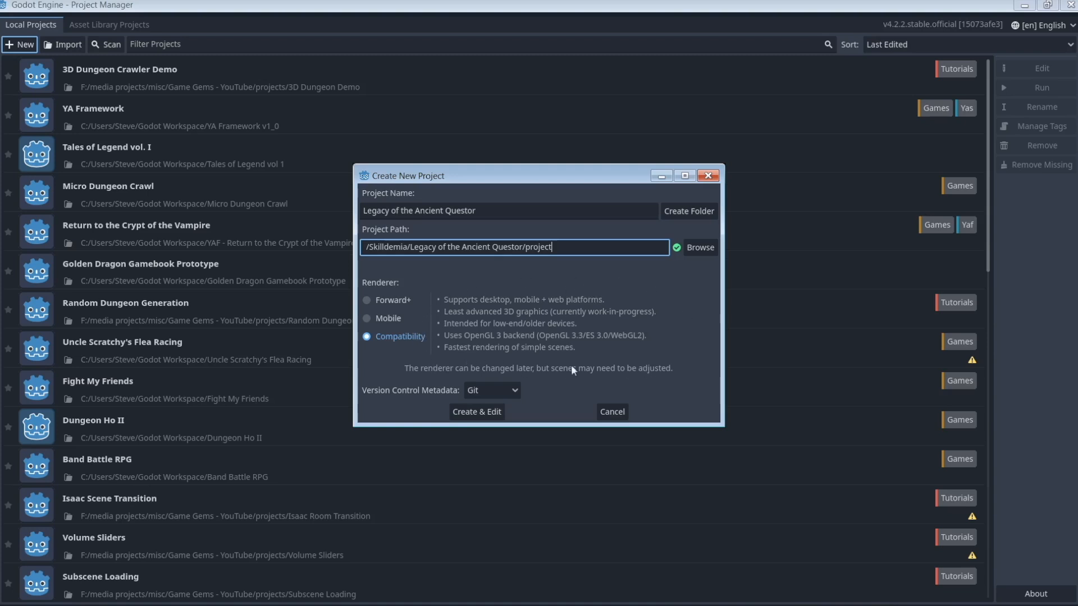
# Review the Forward+ and Mobile renderers, choose Compatibility, and create the project
pyautogui.click(369, 300)
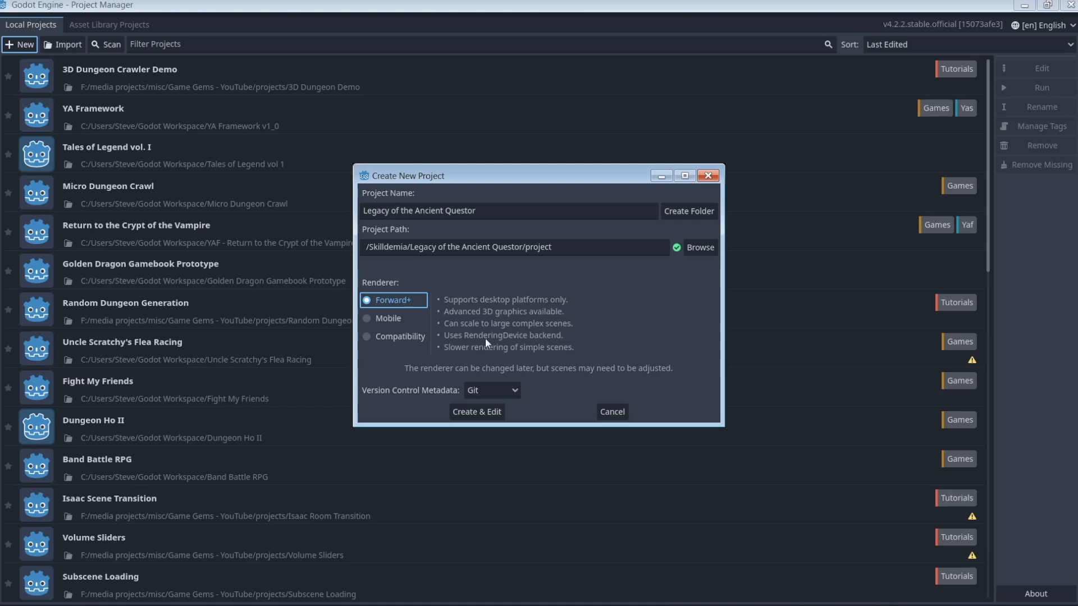
pyautogui.click(367, 318)
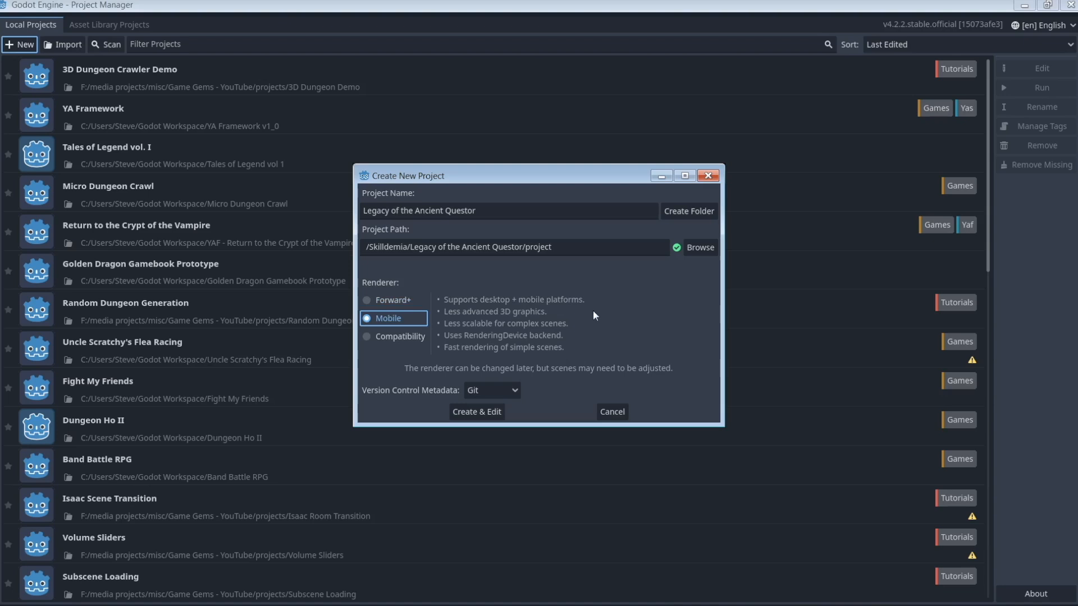
pyautogui.click(382, 338)
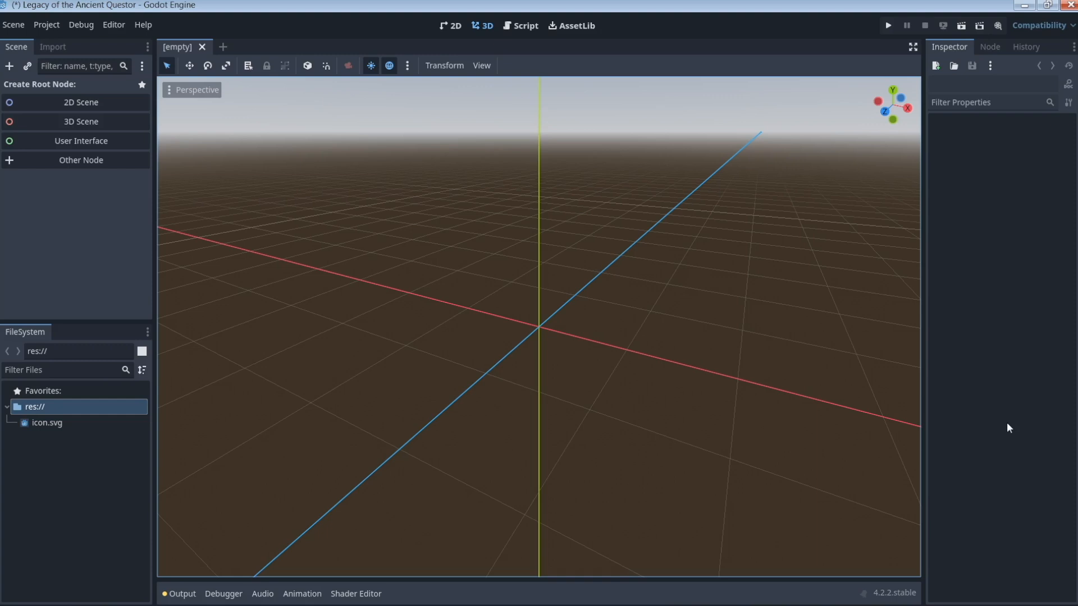
# Open the Display Window section of the project settings and review the available window modes, keeping Windowed
pyautogui.click(47, 25)
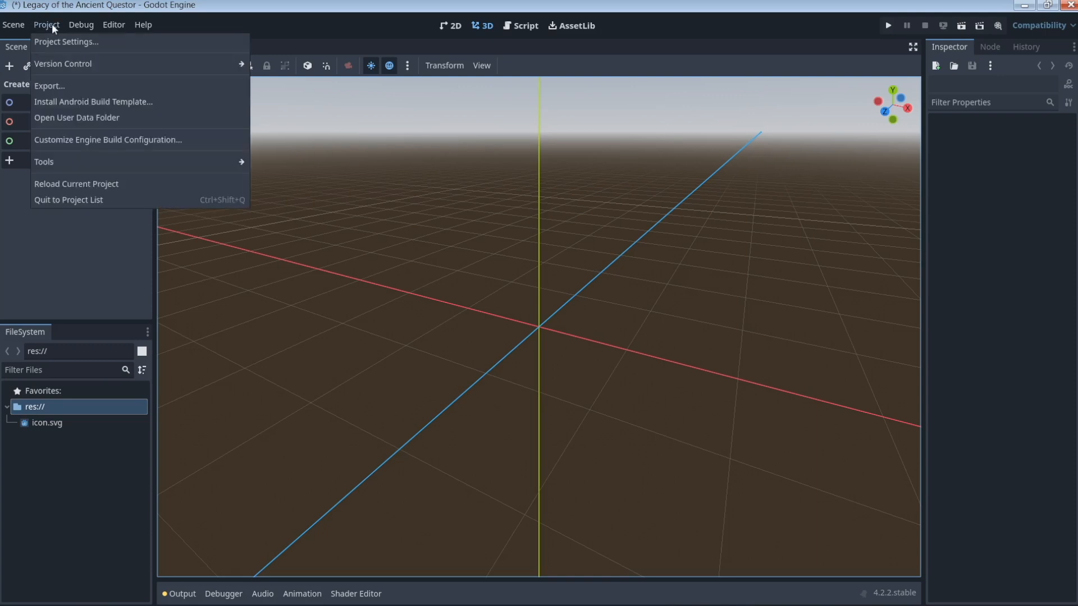
pyautogui.click(59, 43)
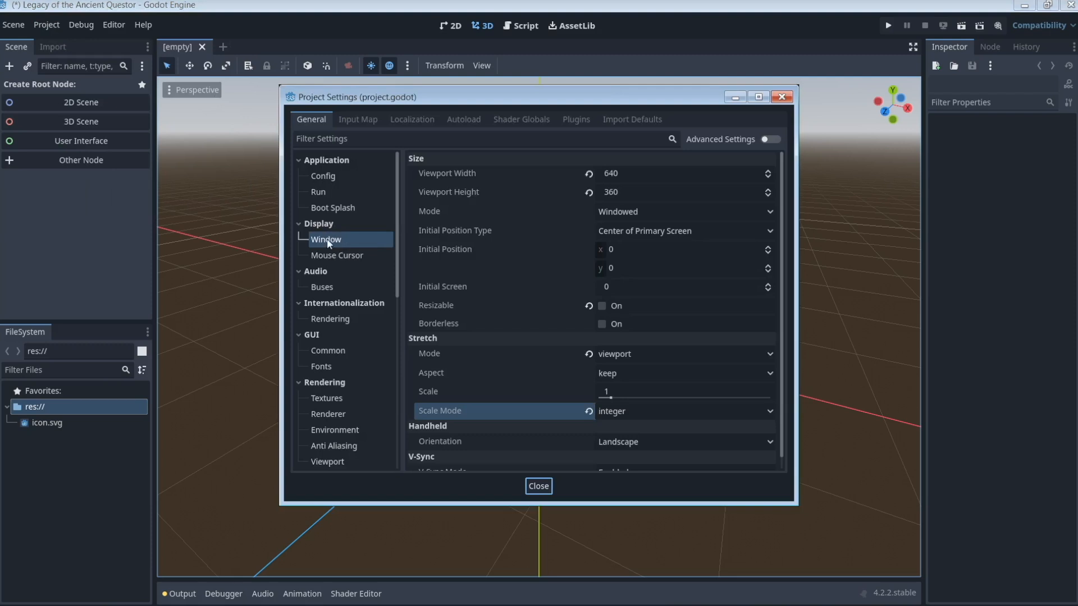
pyautogui.click(328, 240)
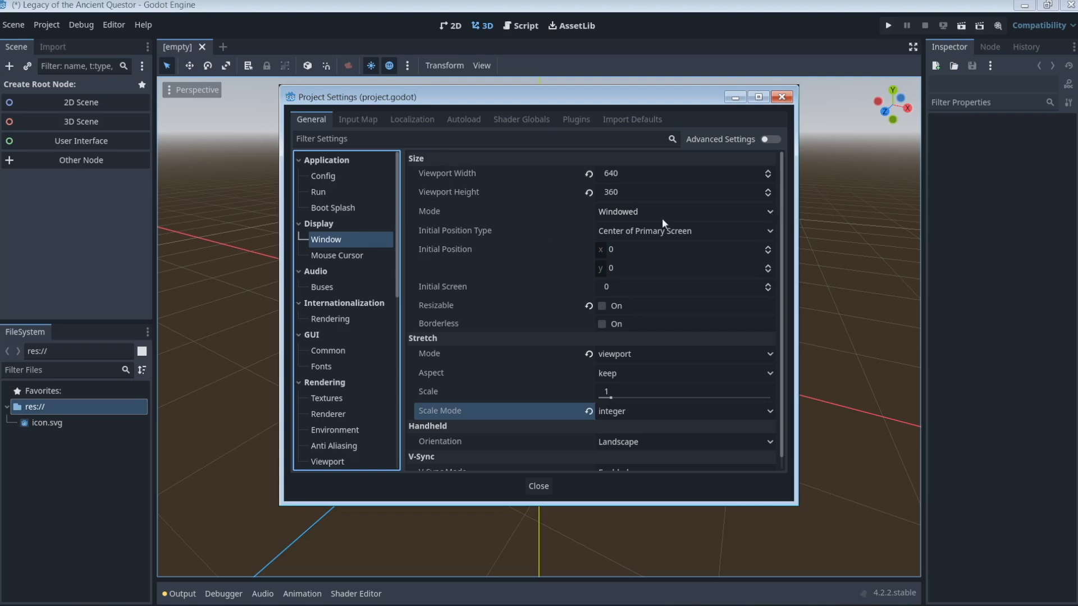
pyautogui.click(773, 211)
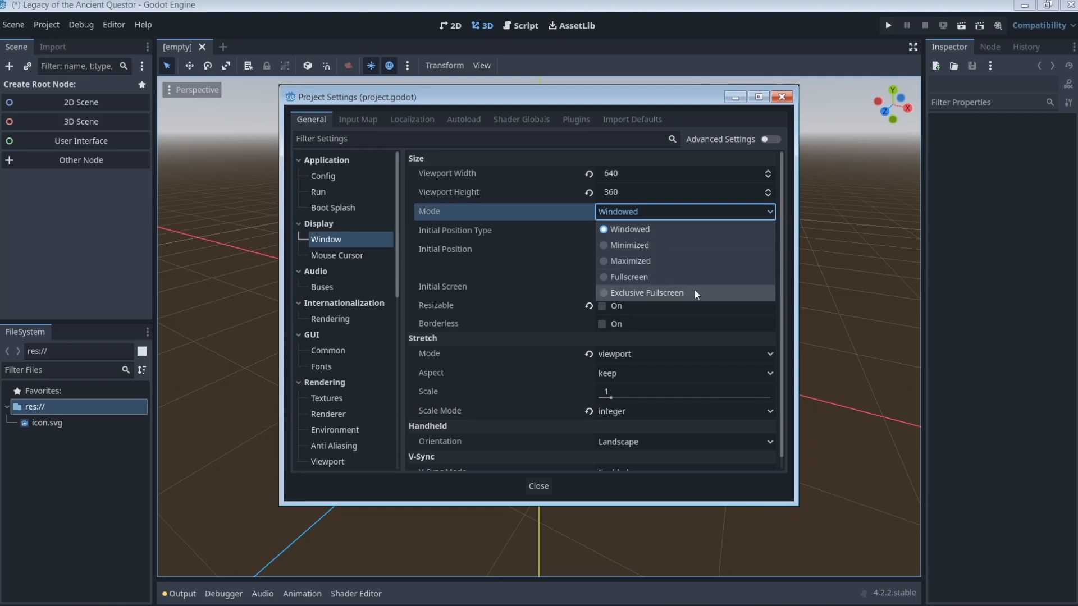
pyautogui.click(772, 213)
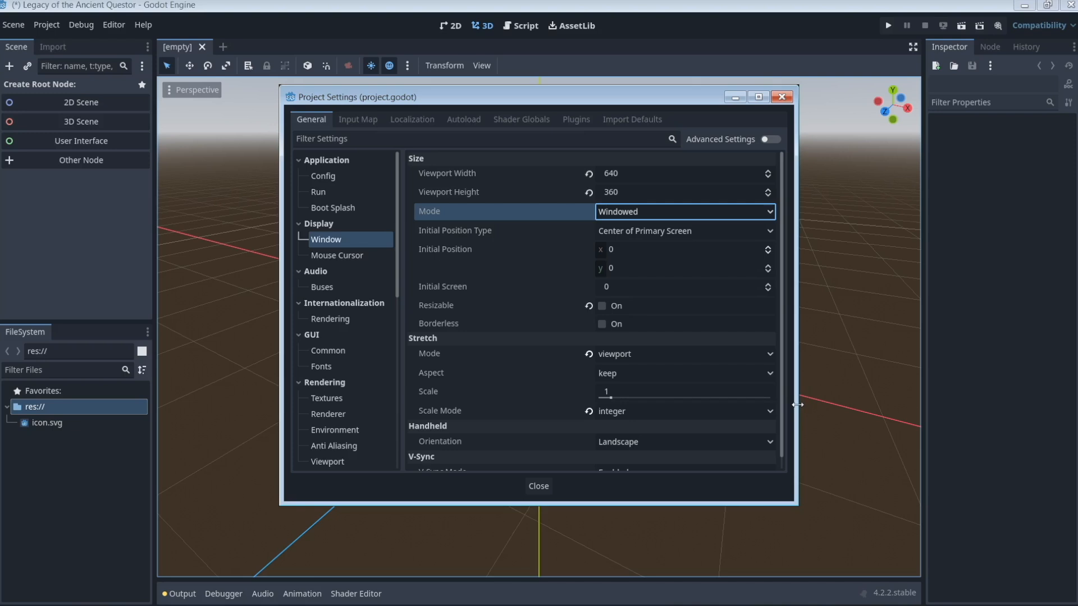
# Show the advanced project settings and set the window width override to 1280 and the window height override to 720
pyautogui.click(770, 138)
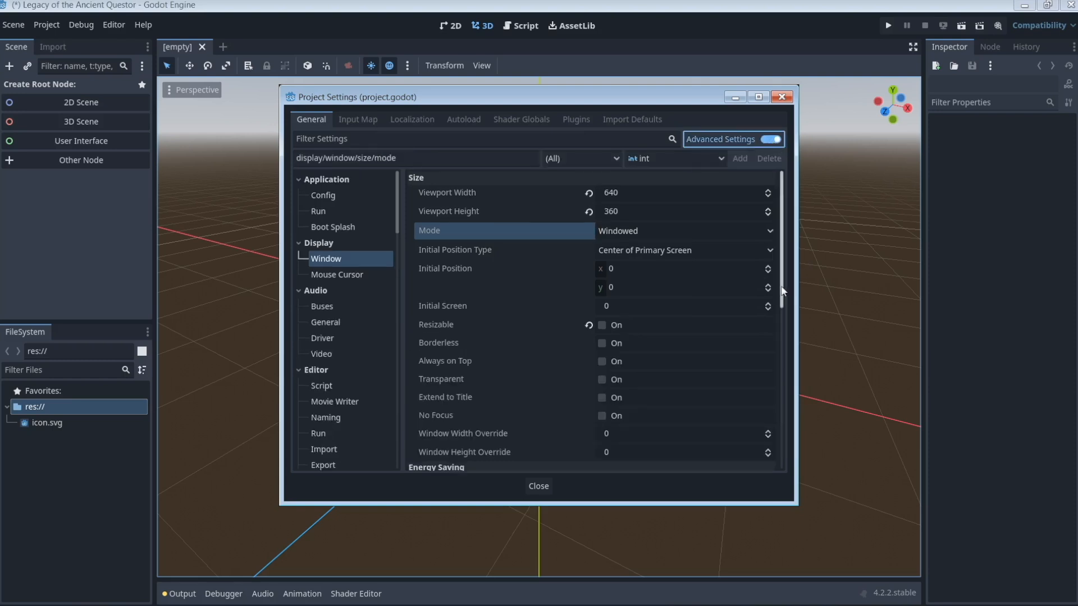
pyautogui.moveTo(783, 286); pyautogui.dragTo(787, 325)
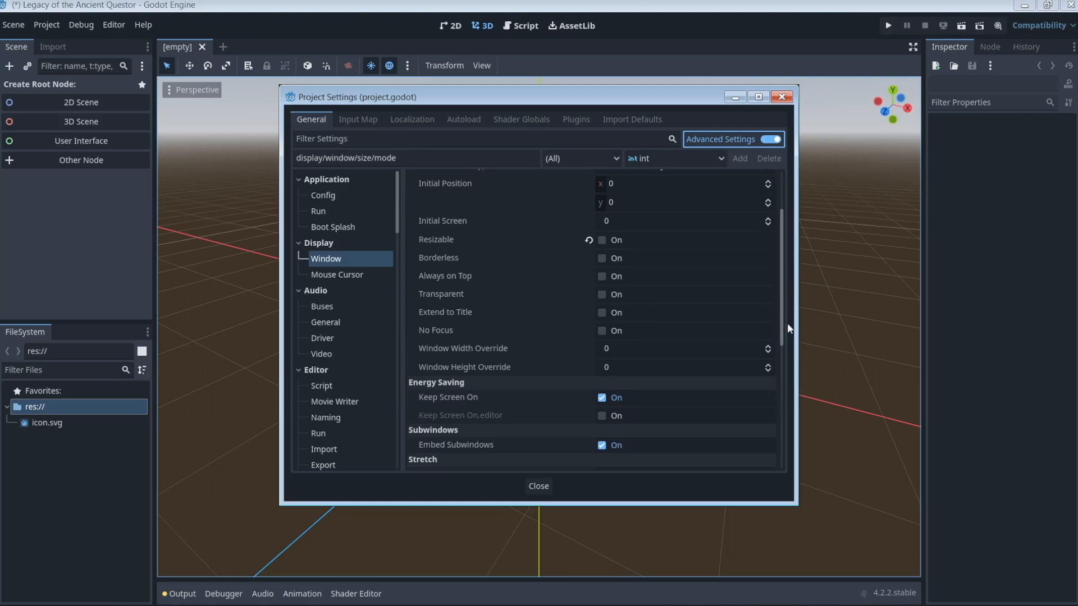
pyautogui.click(611, 348)
pyautogui.write('1280')
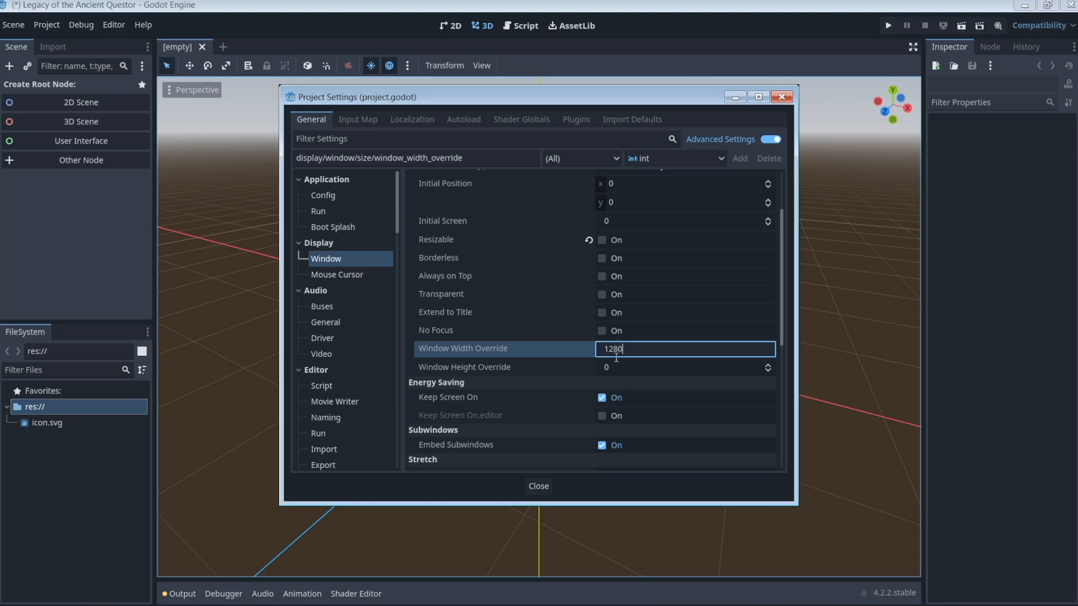
pyautogui.press('Tab')
pyautogui.write('72')
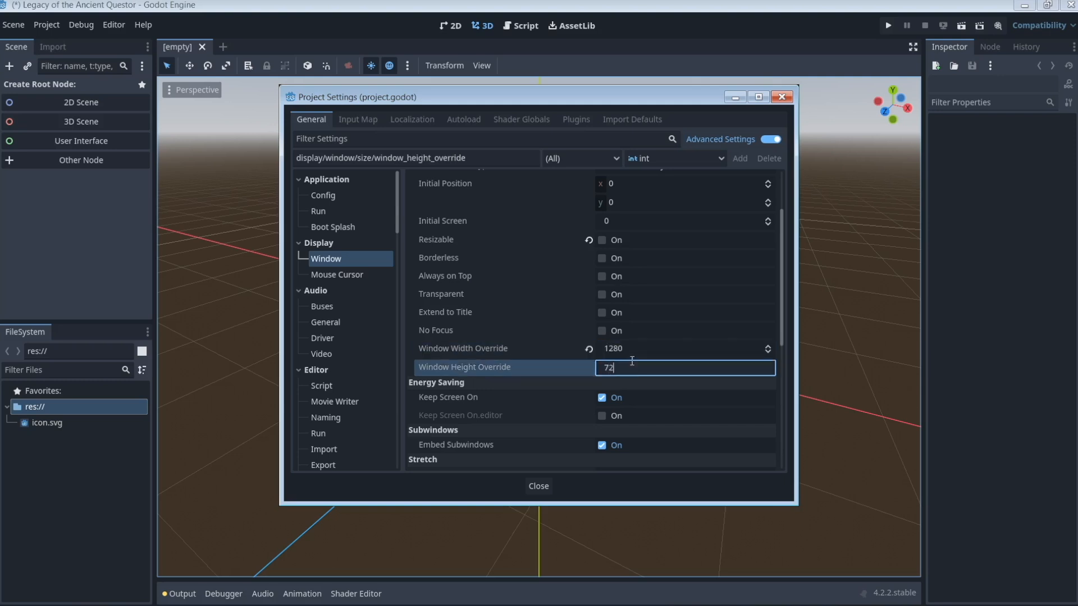
pyautogui.write('0')
pyautogui.scroll(3, 782, 327)
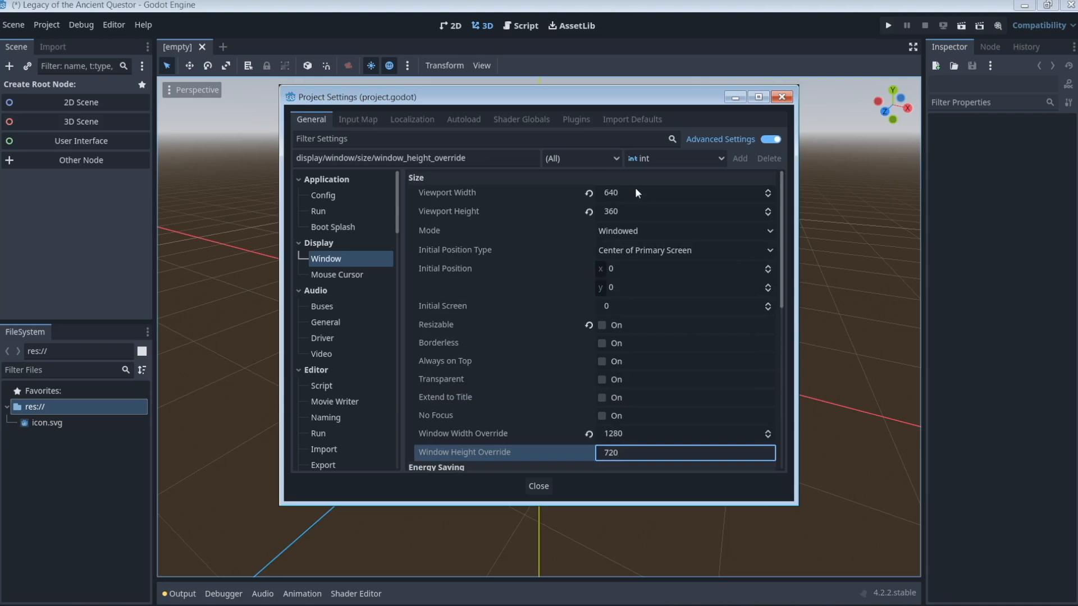
pyautogui.moveTo(782, 218); pyautogui.dragTo(789, 214)
pyautogui.moveTo(783, 274); pyautogui.dragTo(787, 233)
pyautogui.moveTo(782, 247); pyautogui.dragTo(782, 293)
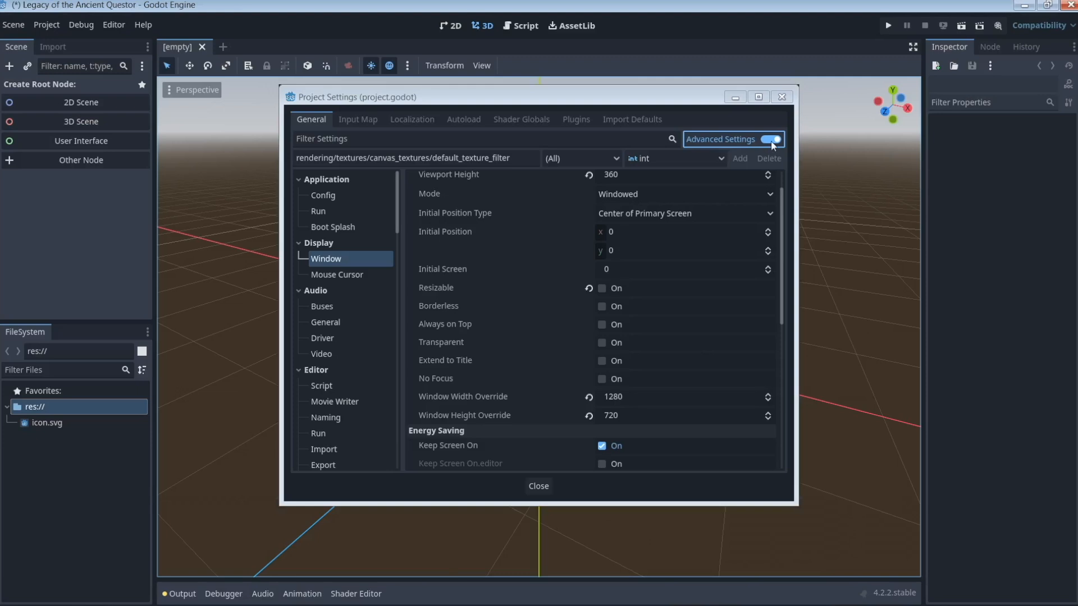
# Hide the advanced settings and set the default texture filter for canvas textures to Nearest
pyautogui.click(771, 140)
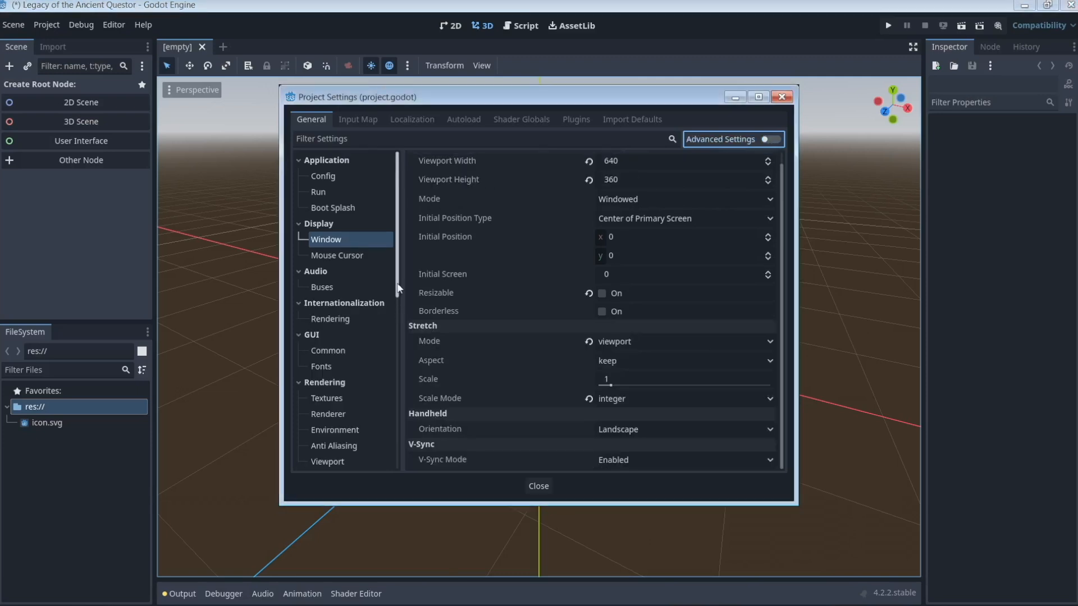
pyautogui.scroll(-2, 397, 308)
pyautogui.scroll(-4, 399, 306)
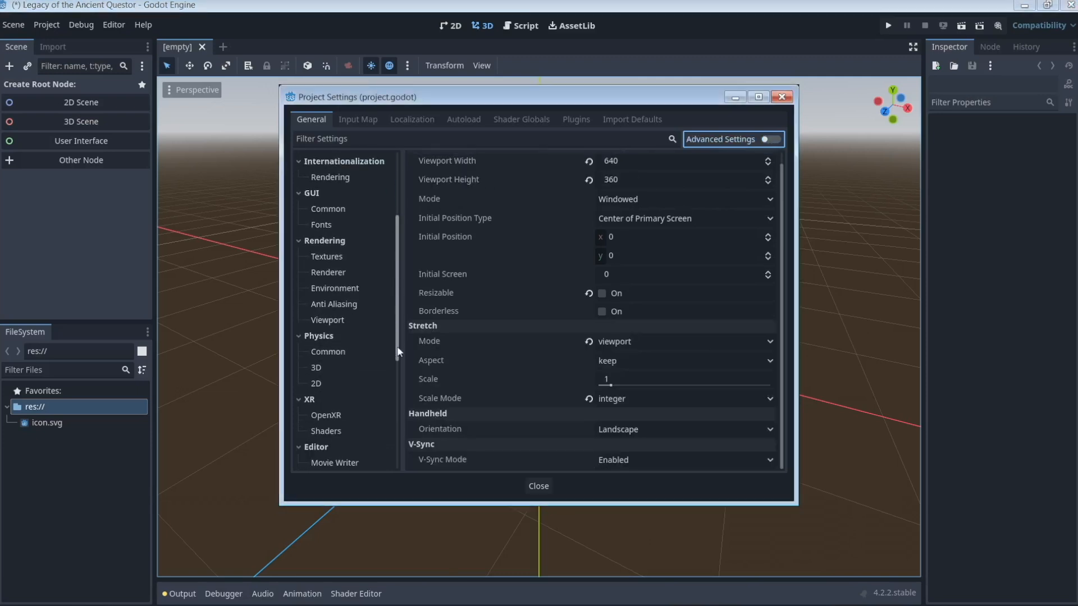
pyautogui.click(342, 257)
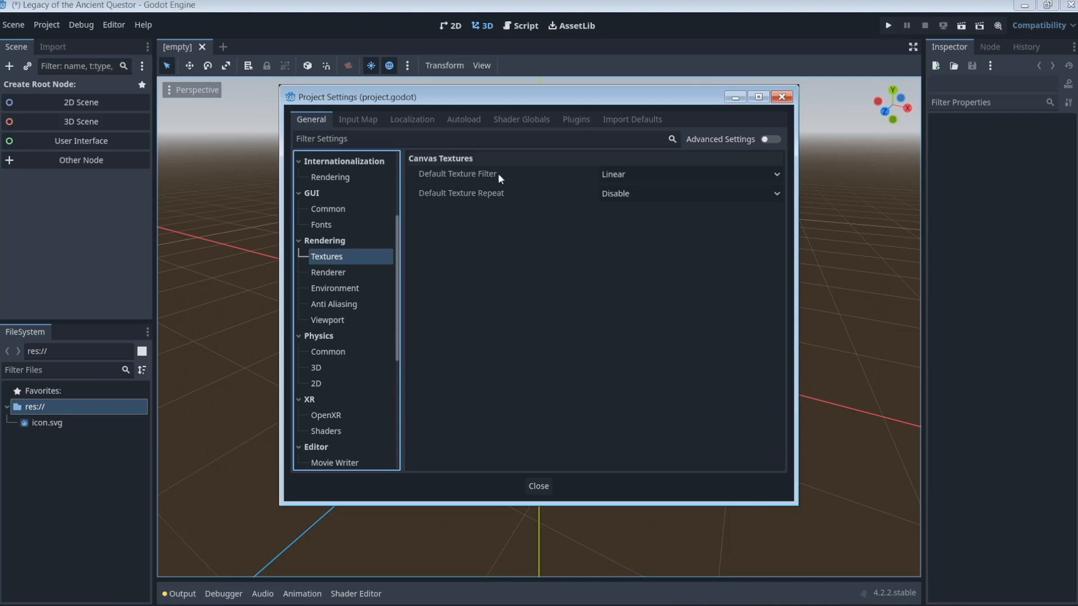
pyautogui.click(673, 177)
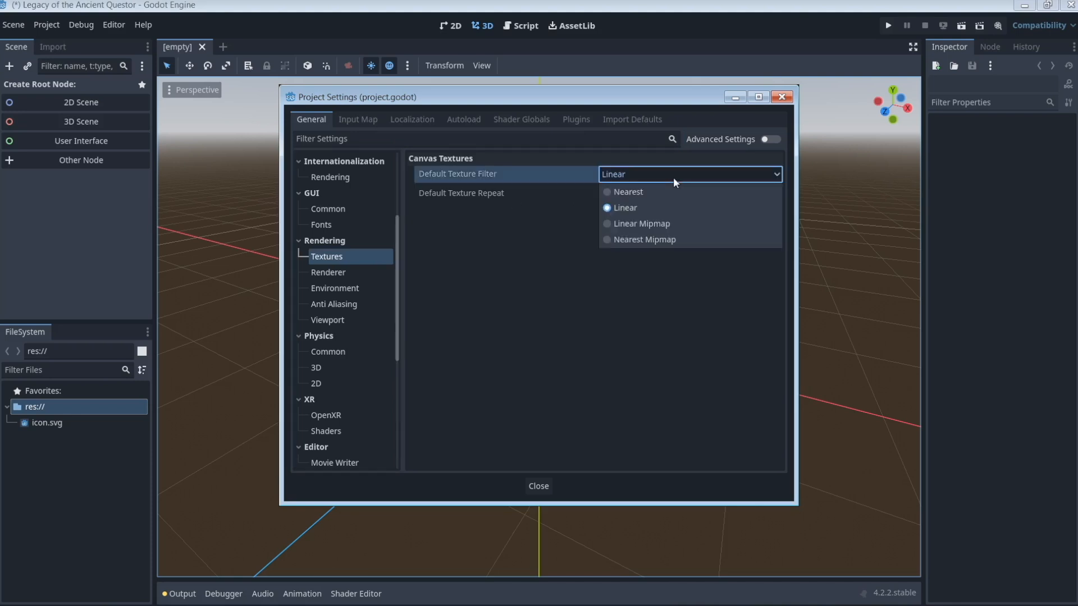
pyautogui.click(669, 193)
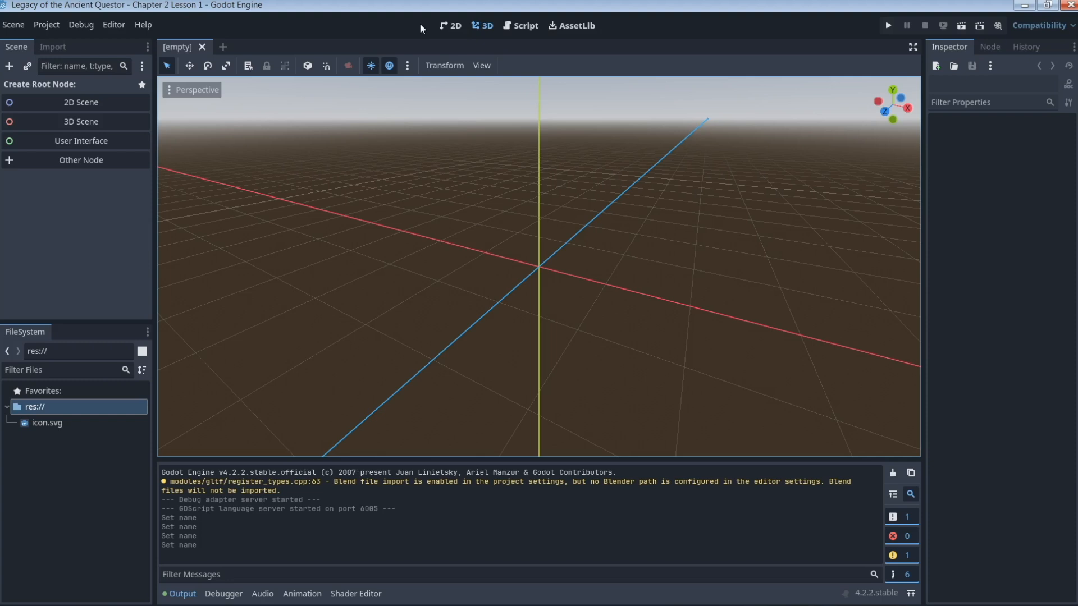
# Switch to the 2D workspace and zoom to 141.4 % with the whole viewport frame in view
pyautogui.click(454, 26)
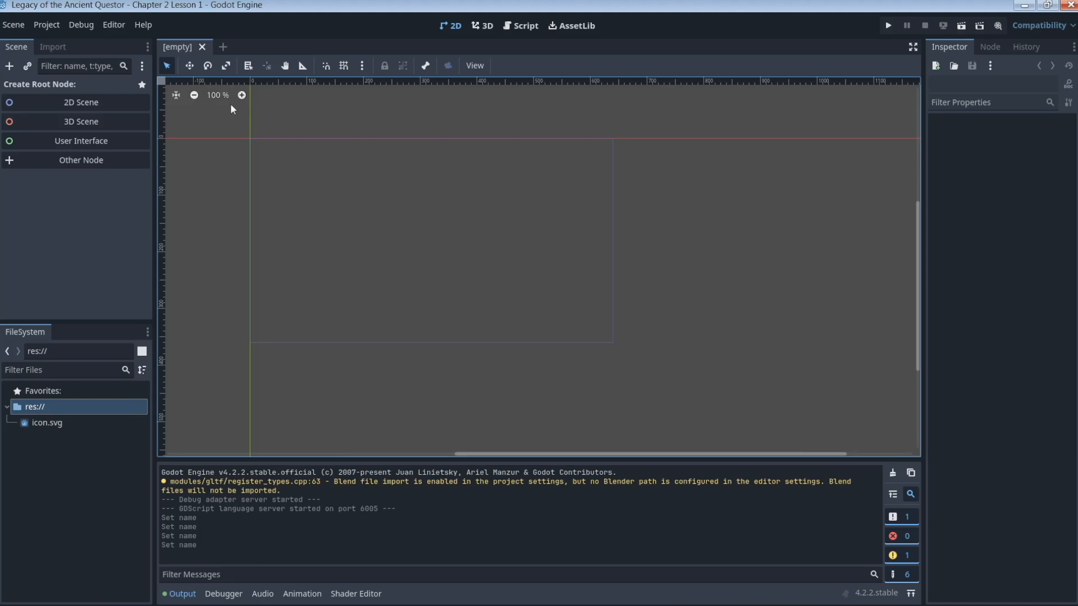
pyautogui.click(242, 96)
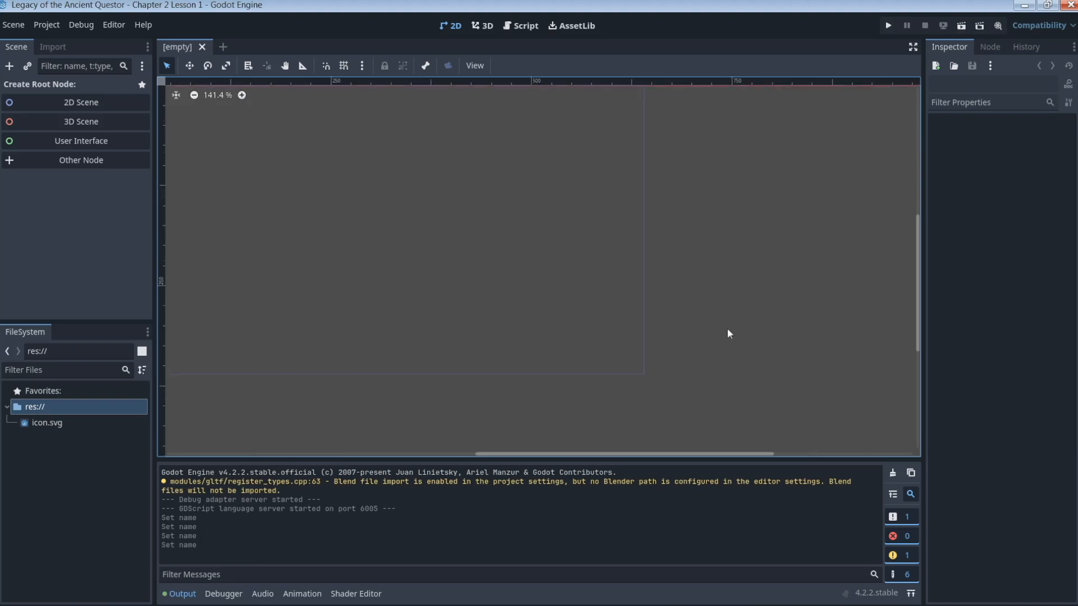
pyautogui.moveTo(917, 344); pyautogui.dragTo(917, 324)
pyautogui.moveTo(762, 454); pyautogui.dragTo(669, 454)
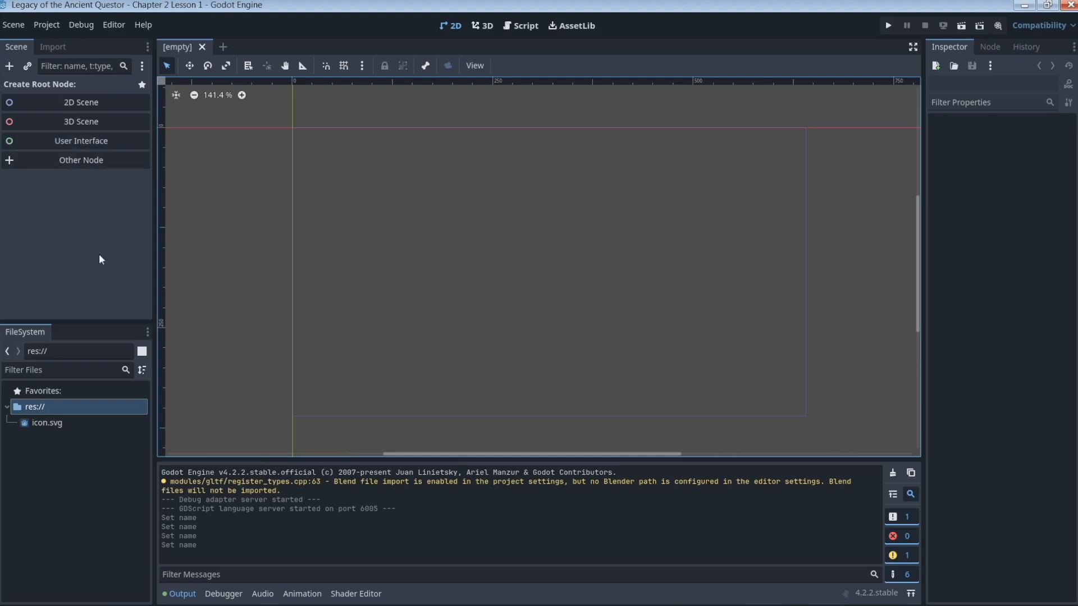
# Examine the project root in the FileSystem and compare it with the files in the project folder on disk
pyautogui.click(86, 477)
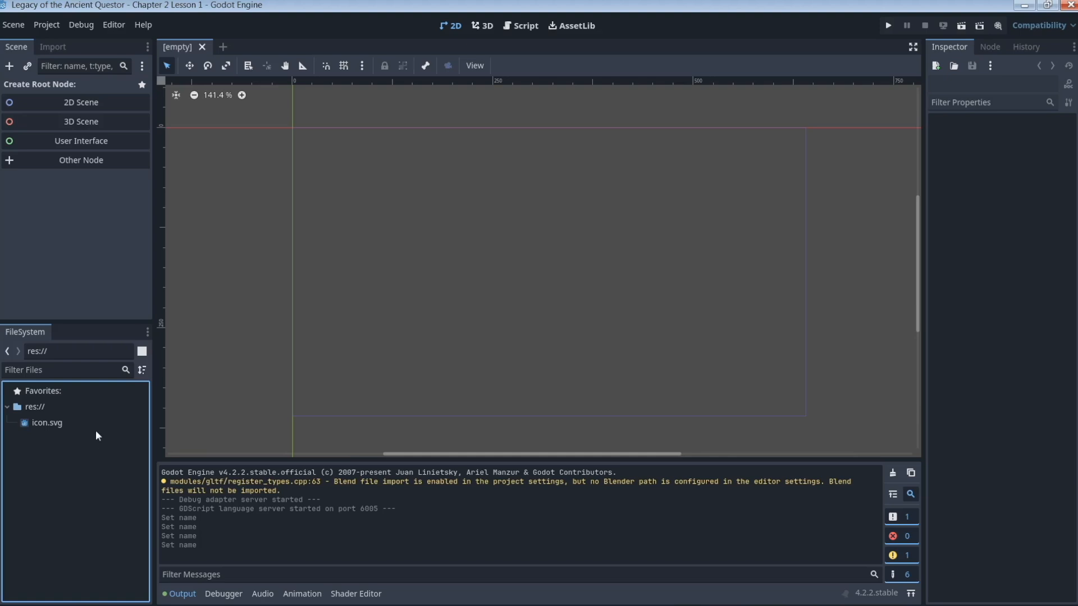
pyautogui.click(42, 406)
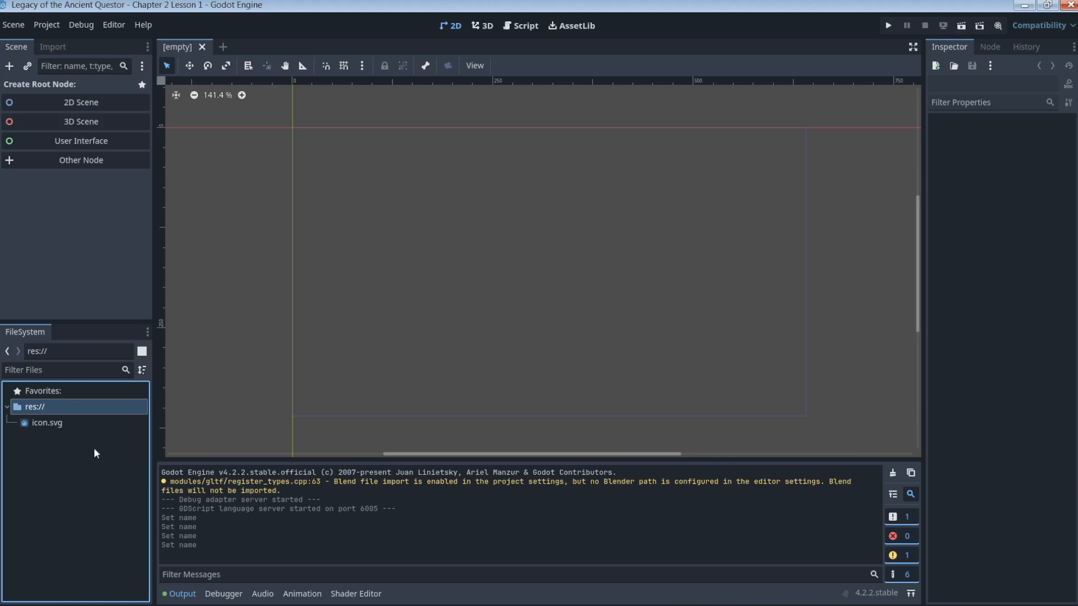
pyautogui.click(93, 447)
pyautogui.click(33, 407)
pyautogui.click(82, 454)
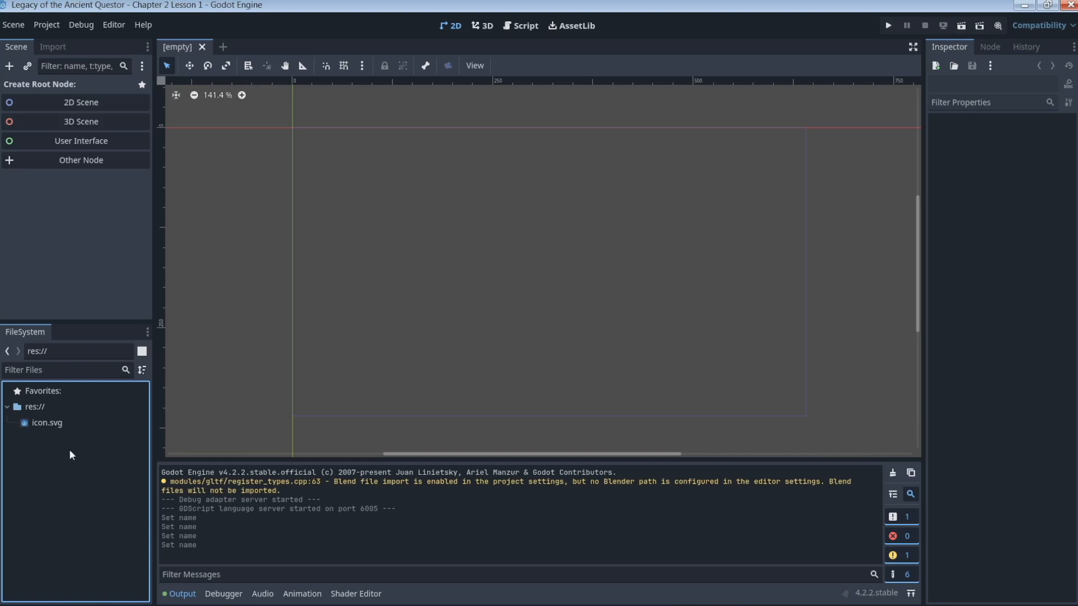
pyautogui.moveTo(107, 602)
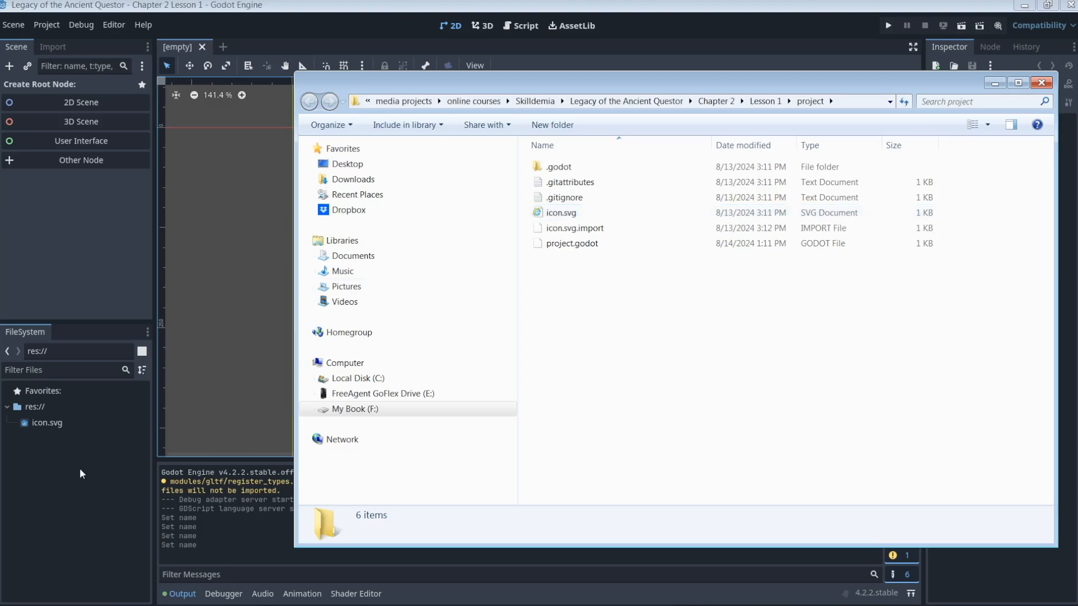
pyautogui.moveTo(55, 423)
pyautogui.click(331, 5)
# Create a folder named gfx in the project root res://
pyautogui.click(56, 405)
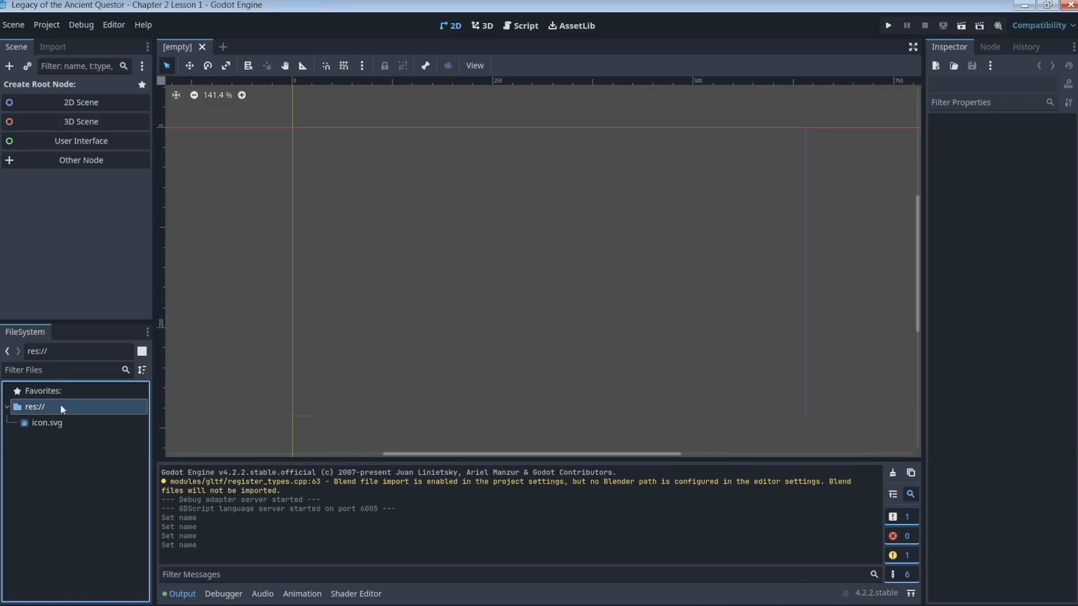
pyautogui.rightClick(60, 403)
pyautogui.moveTo(116, 413)
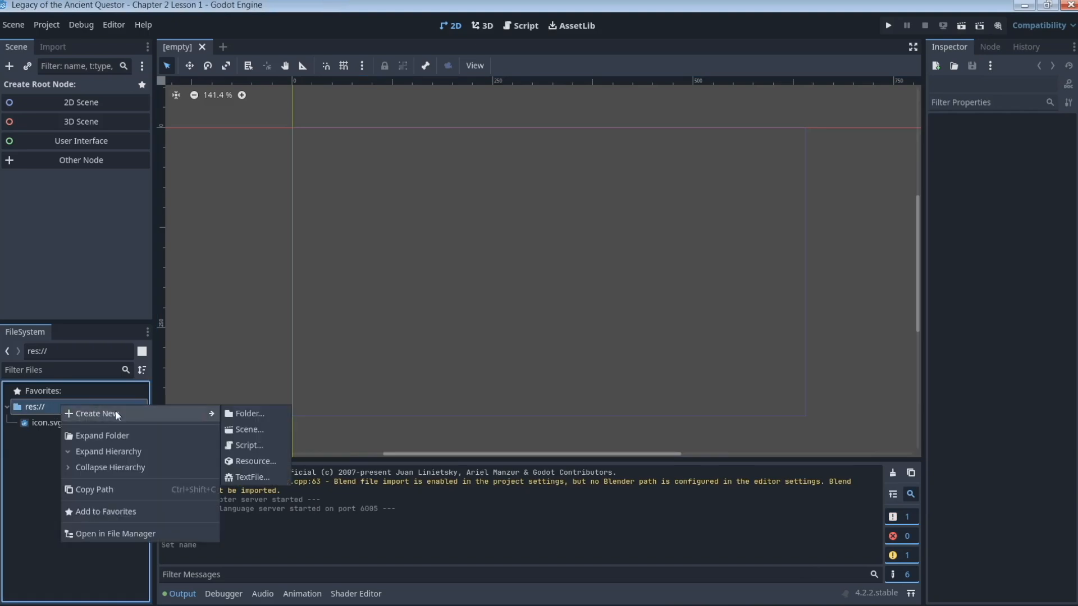
pyautogui.click(54, 406)
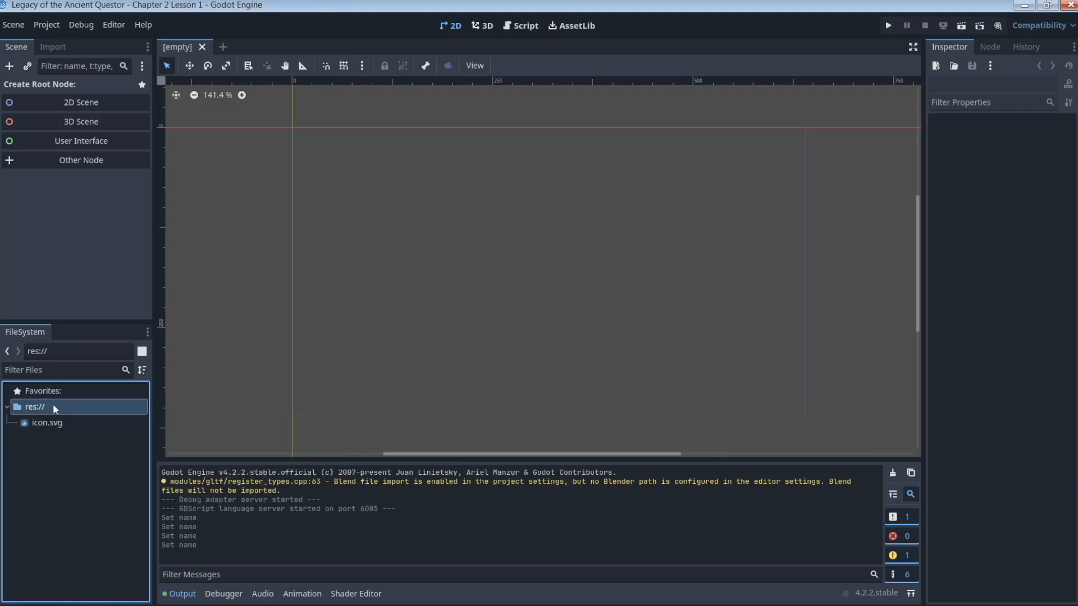
pyautogui.rightClick(53, 405)
pyautogui.moveTo(97, 417)
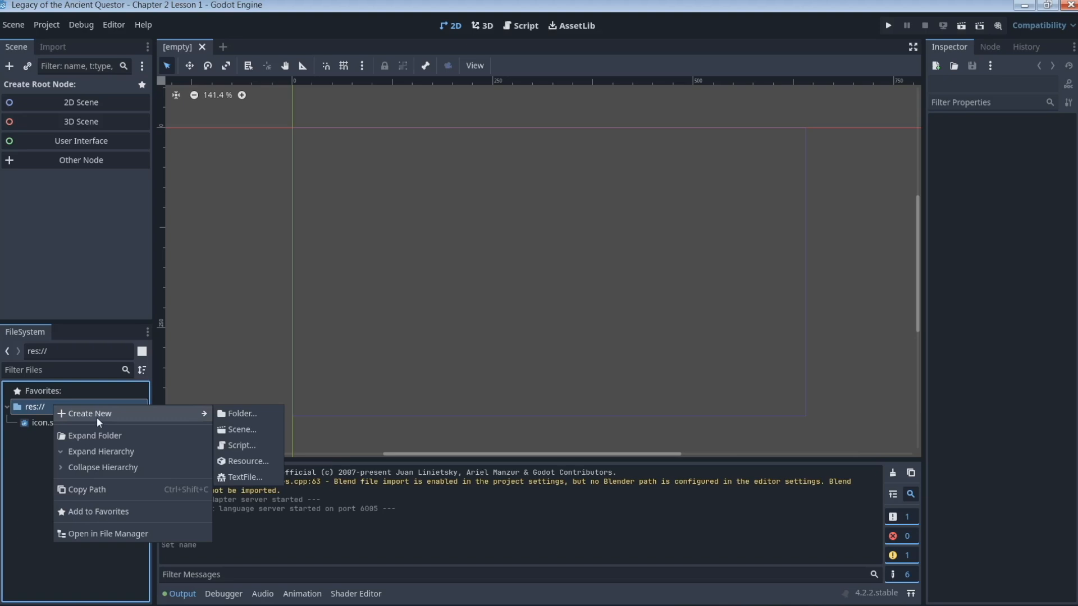
pyautogui.click(237, 414)
pyautogui.write('gfx')
pyautogui.press('Return')
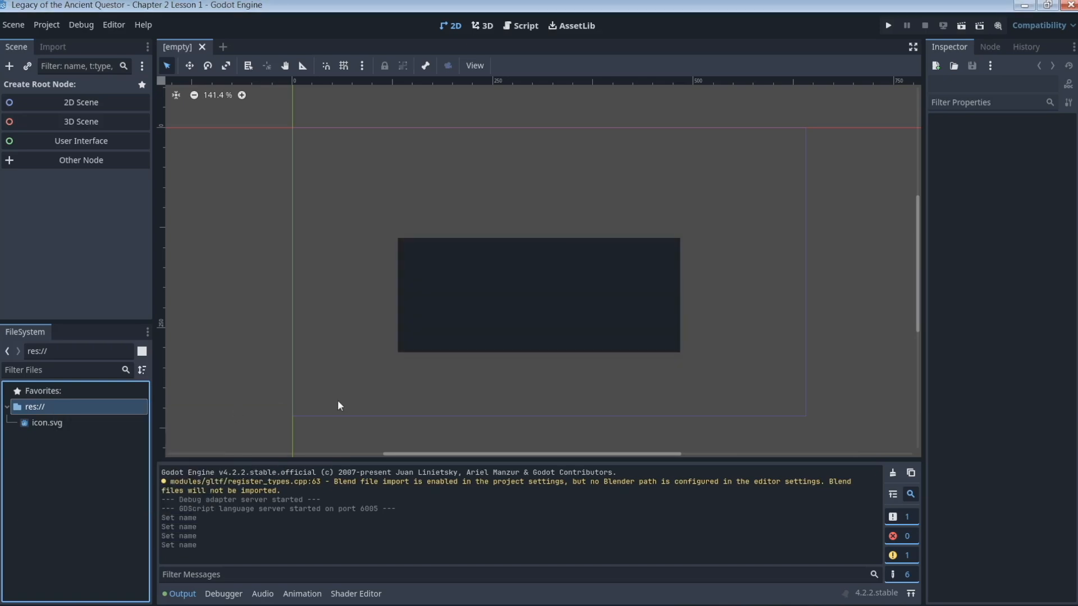
# Create a subfolder named title inside the gfx folder
pyautogui.rightClick(53, 424)
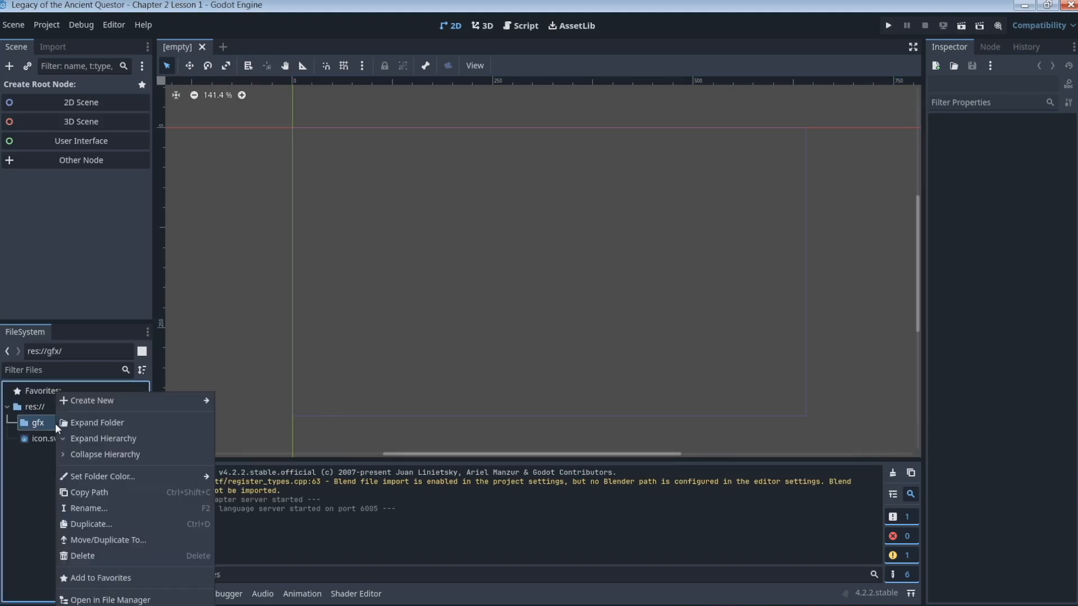
pyautogui.moveTo(96, 400)
pyautogui.click(283, 401)
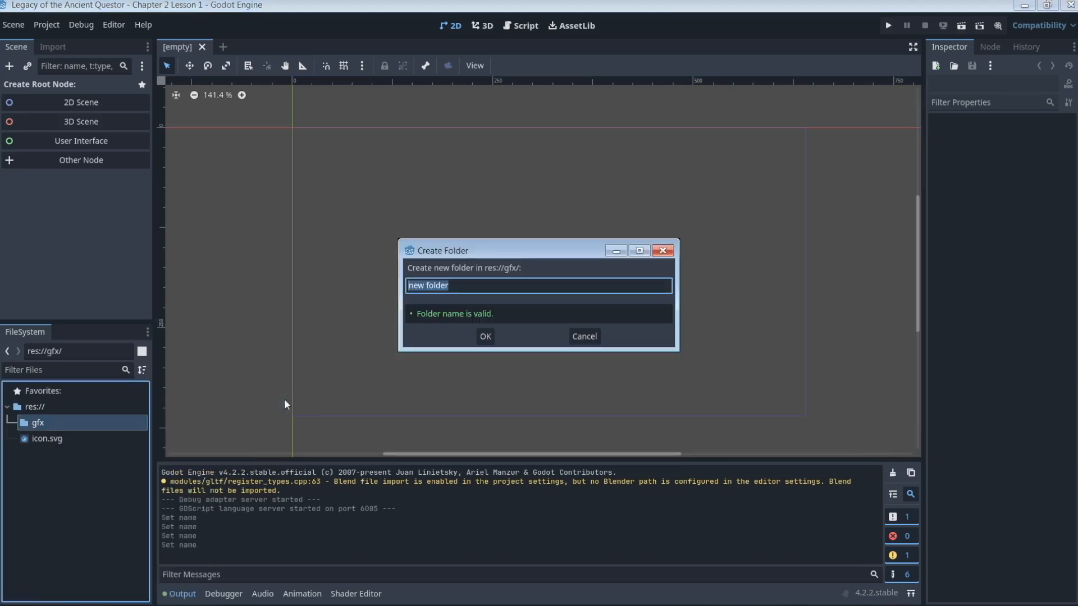
pyautogui.write('titles')
pyautogui.press('BackSpace')
pyautogui.click(484, 337)
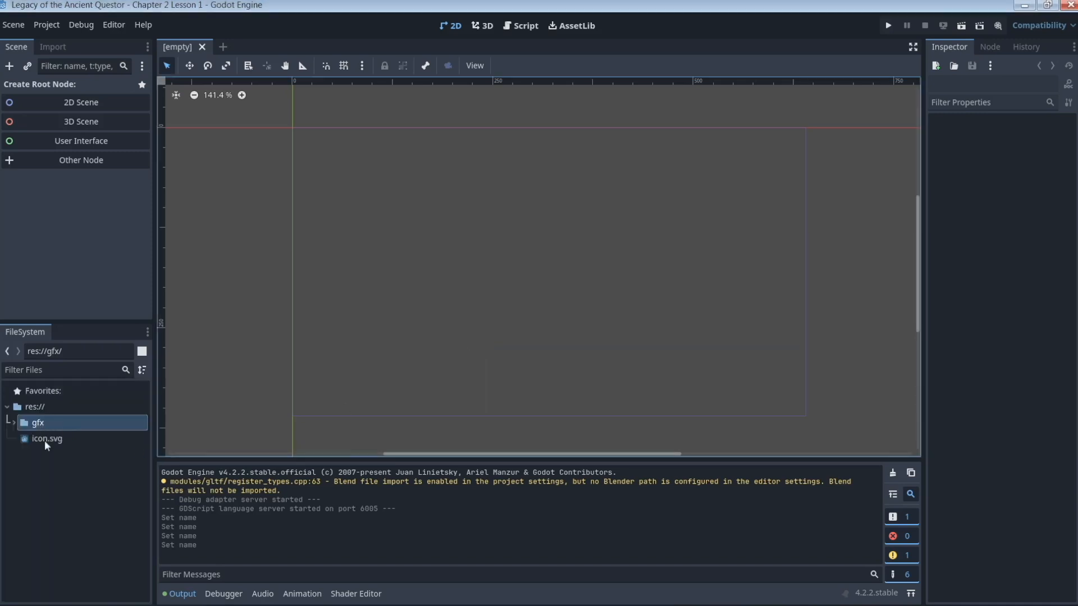
# Examine the folder tree under res:// in the FileSystem, including the gfx folder and its title subfolder
pyautogui.click(13, 425)
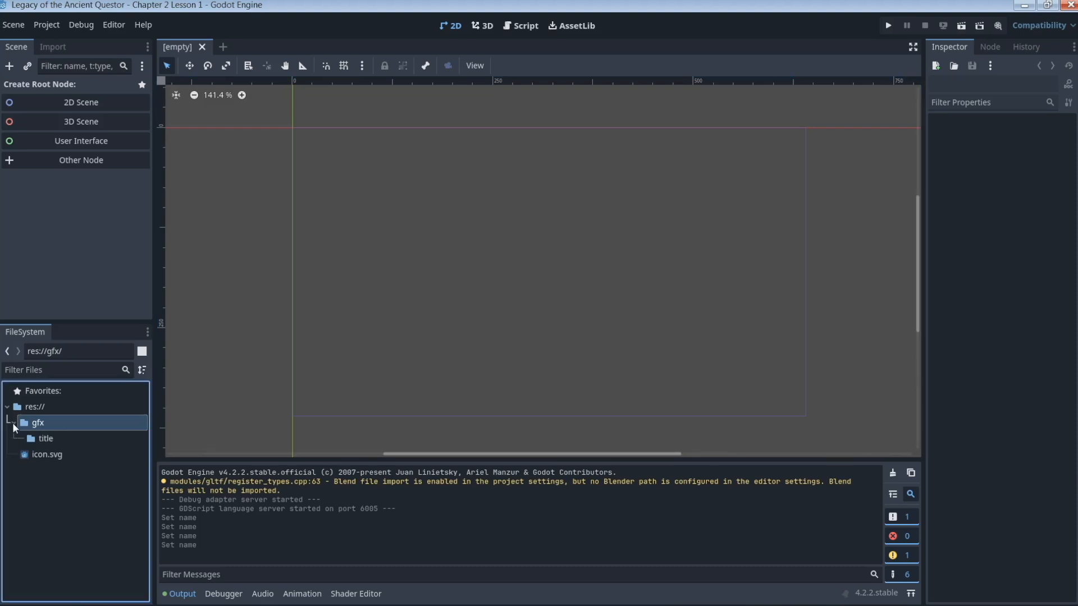
pyautogui.click(46, 439)
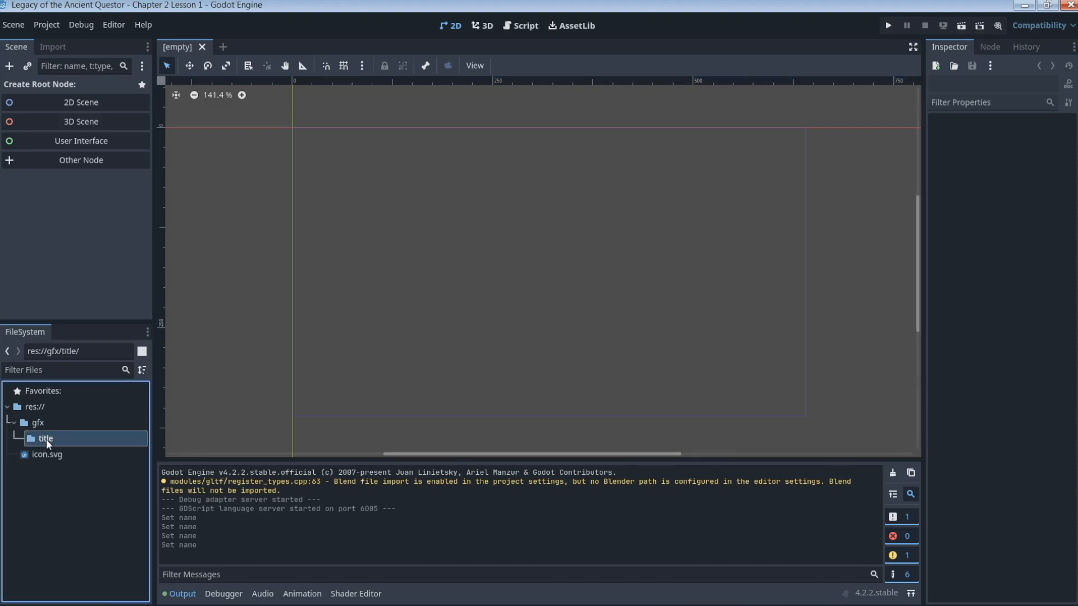
pyautogui.click(7, 408)
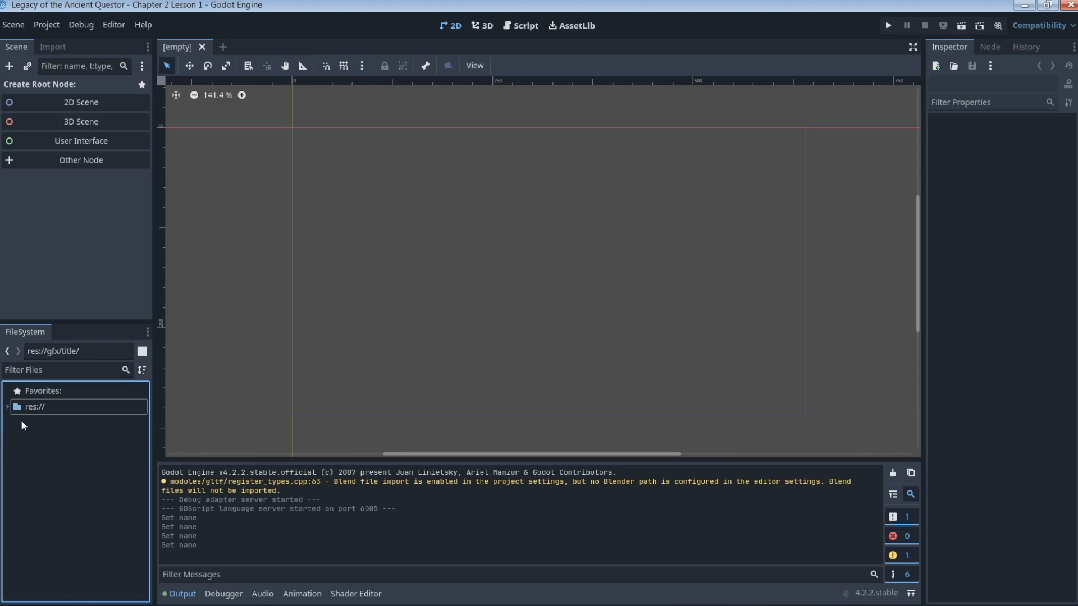
pyautogui.click(8, 407)
pyautogui.click(15, 422)
pyautogui.click(14, 422)
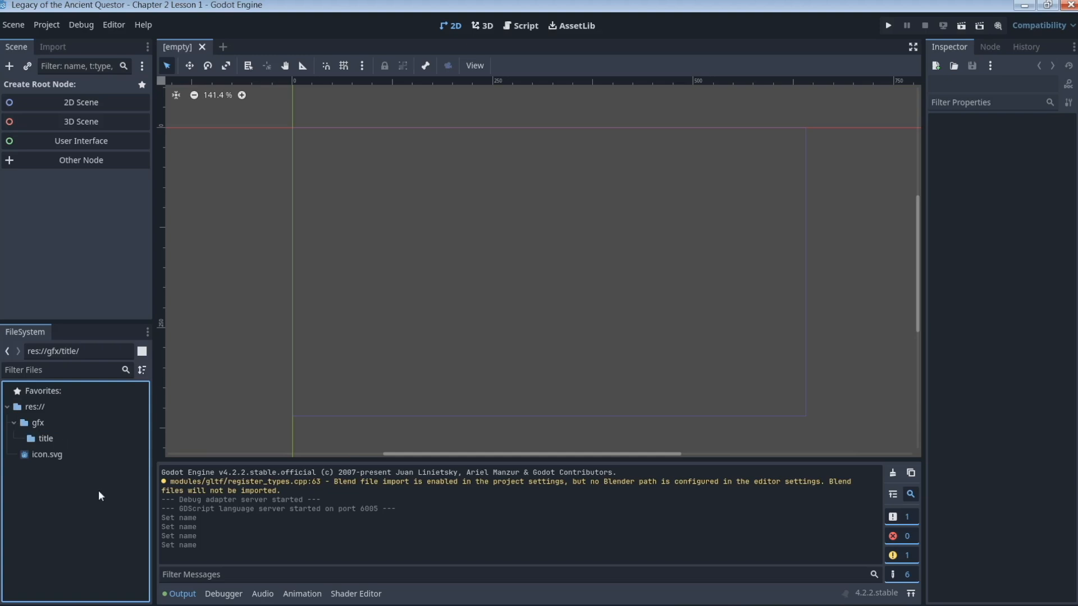
# Switch to Windows Explorer and copy tree-3094982_1280.jpg from the Legacy of the Ancient Questor resources folder
pyautogui.moveTo(101, 596)
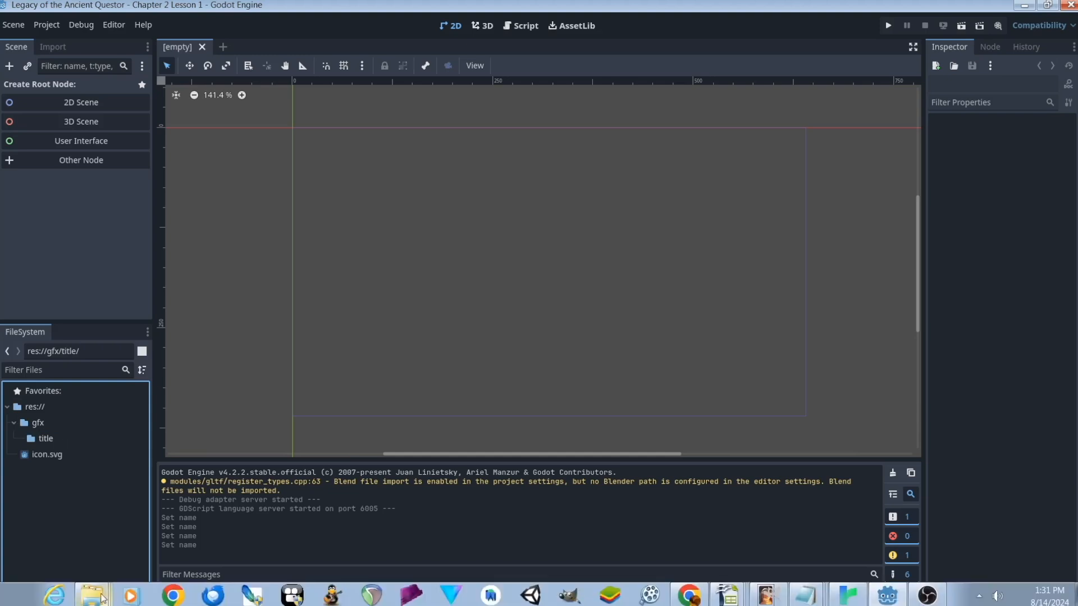
pyautogui.click(103, 497)
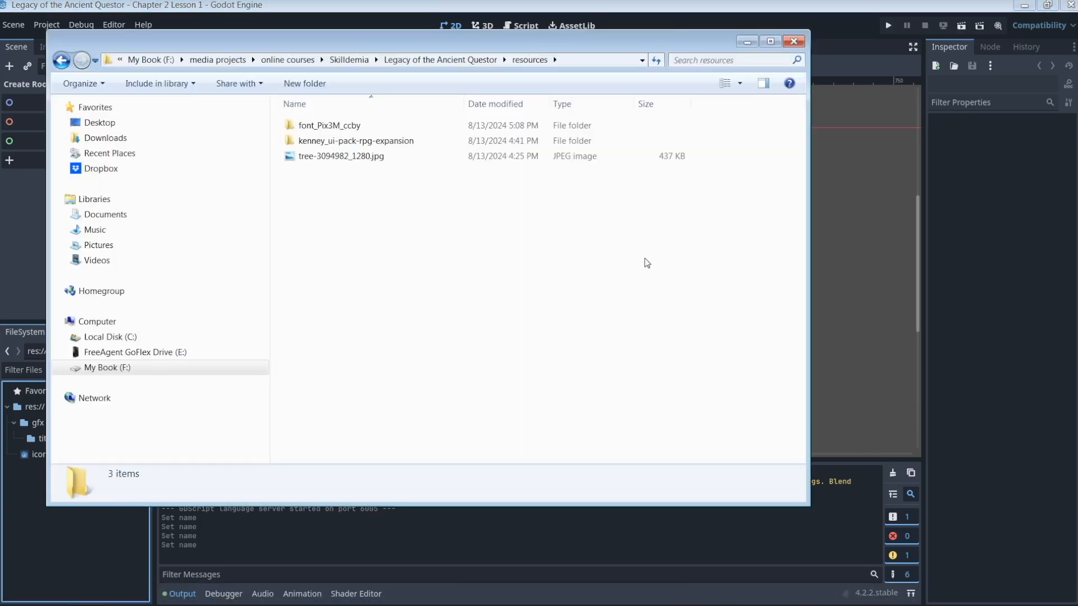
pyautogui.moveTo(78, 605)
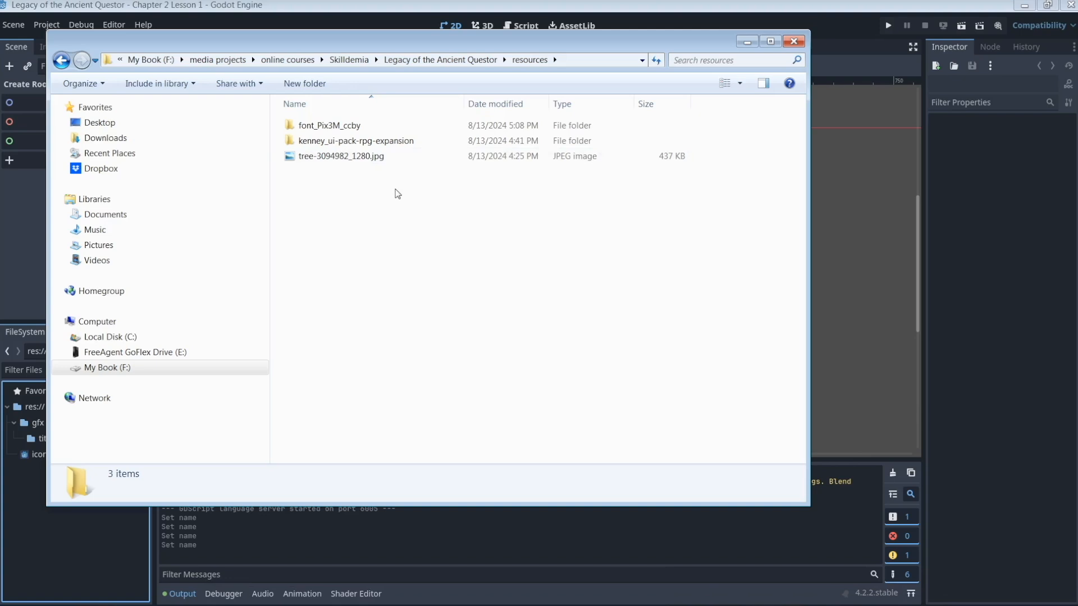
pyautogui.click(334, 163)
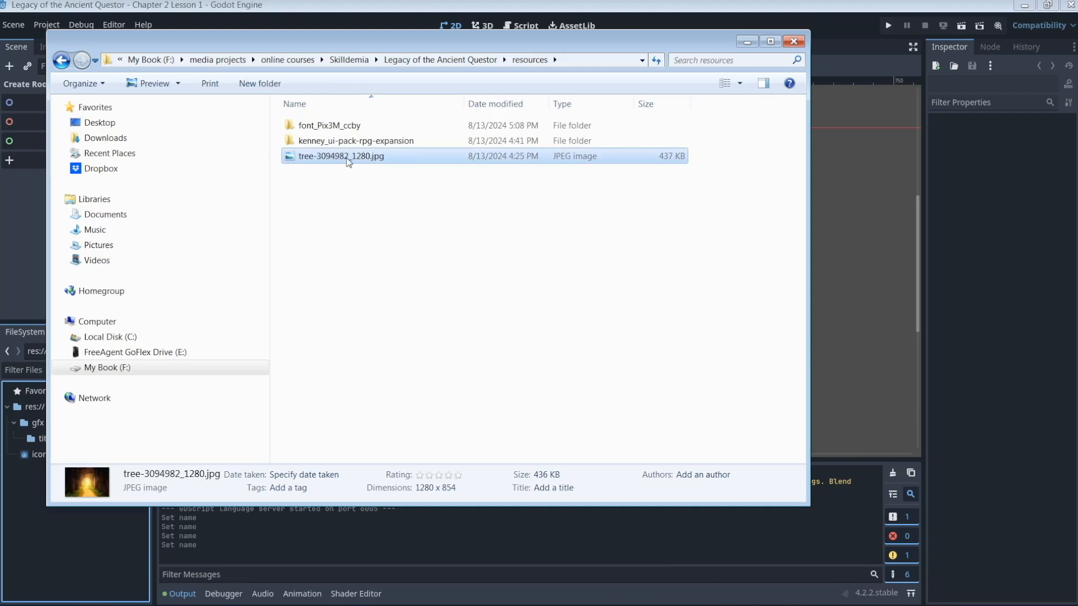
pyautogui.rightClick(347, 159)
pyautogui.click(376, 370)
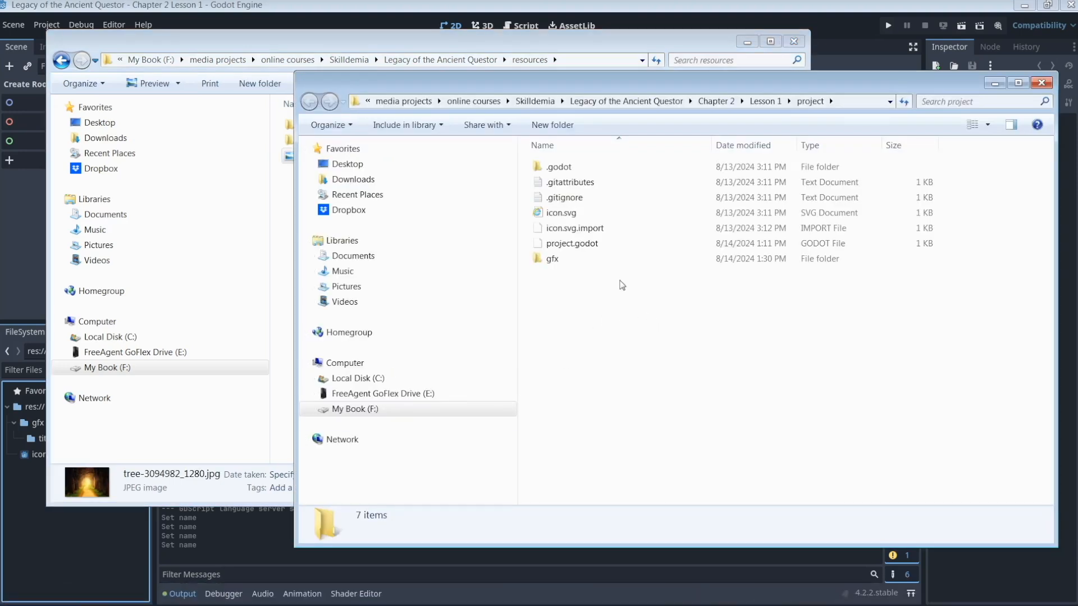
# Paste the copied tree image into the project's gfx\title folder on disk and return to Godot
pyautogui.doubleClick(572, 260)
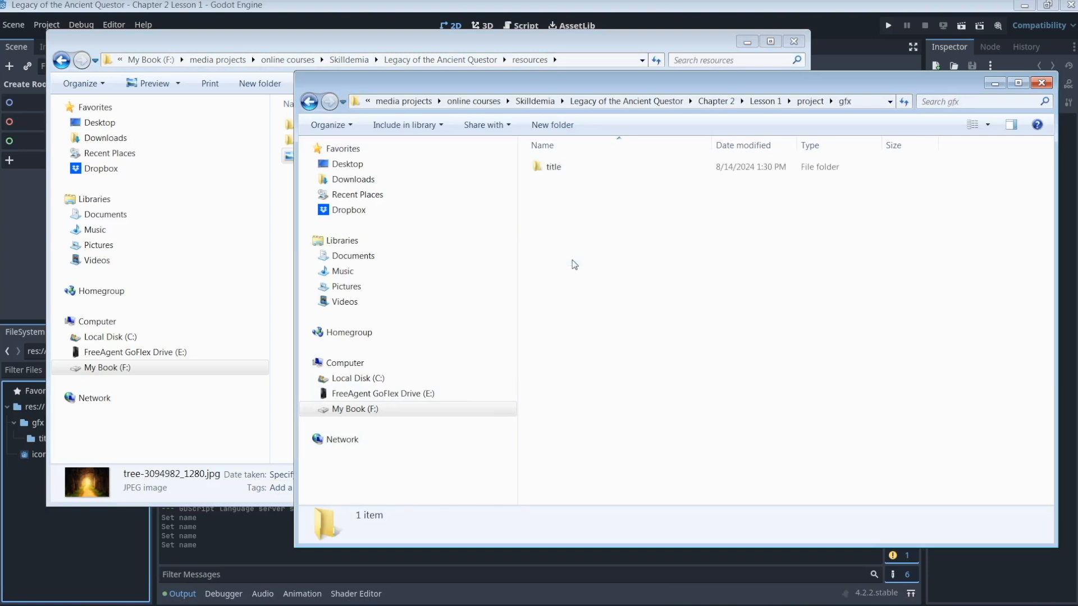
pyautogui.doubleClick(566, 169)
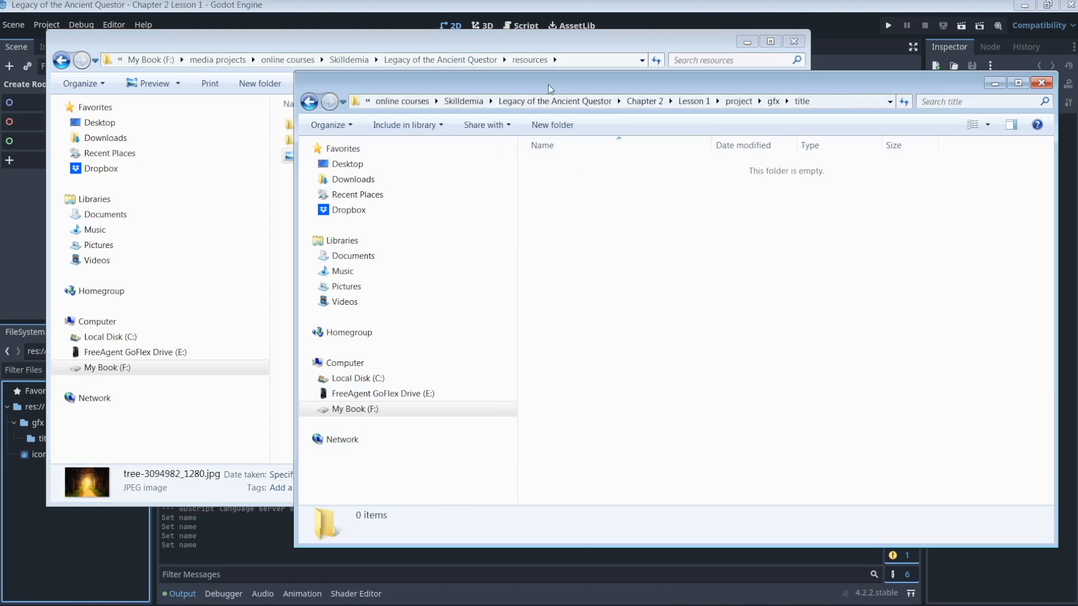
pyautogui.moveTo(548, 89); pyautogui.dragTo(664, 112)
pyautogui.rightClick(709, 224)
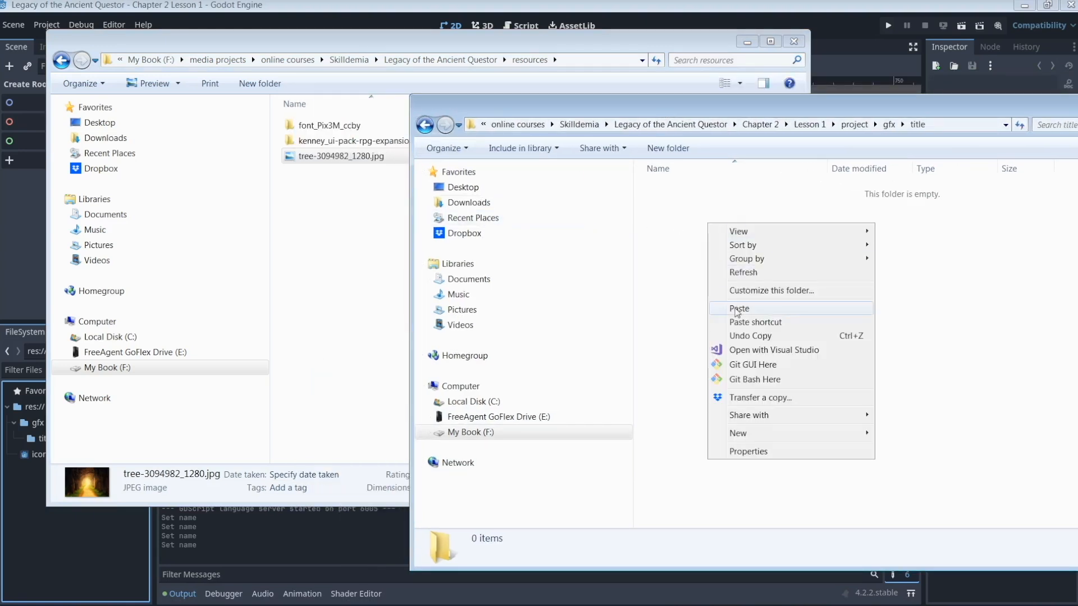
pyautogui.click(738, 308)
pyautogui.hotkey('alt', 'Tab')
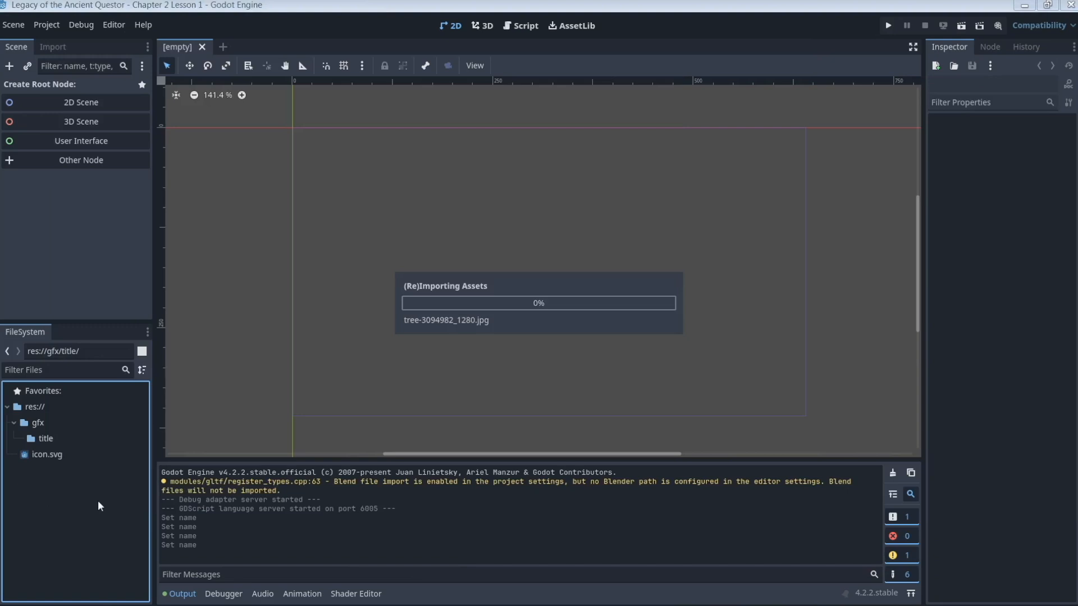
# Expand the title folder in the FileSystem and select the imported tree-3094982_1280.jpg
pyautogui.click(20, 439)
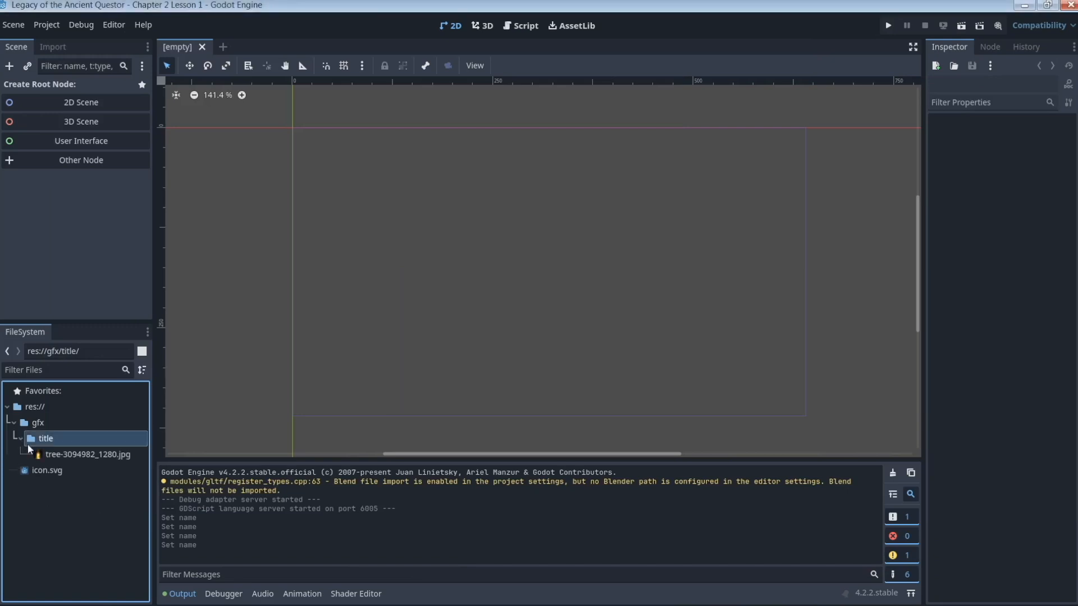
pyautogui.click(72, 455)
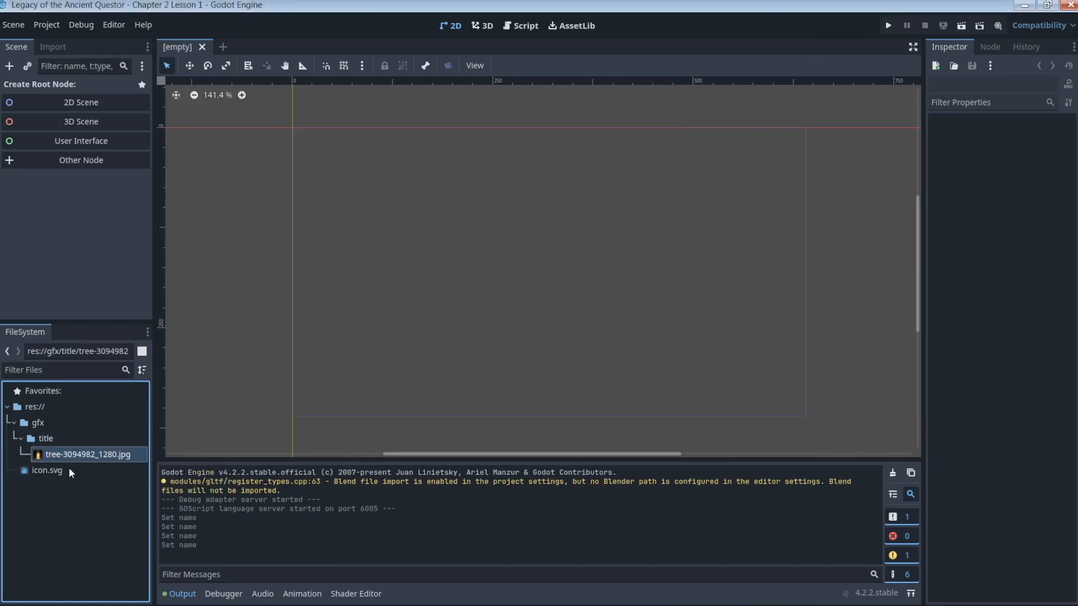
pyautogui.moveTo(69, 455)
# Create a User Interface root node for the scene and review its Layout and Input properties
pyautogui.click(94, 141)
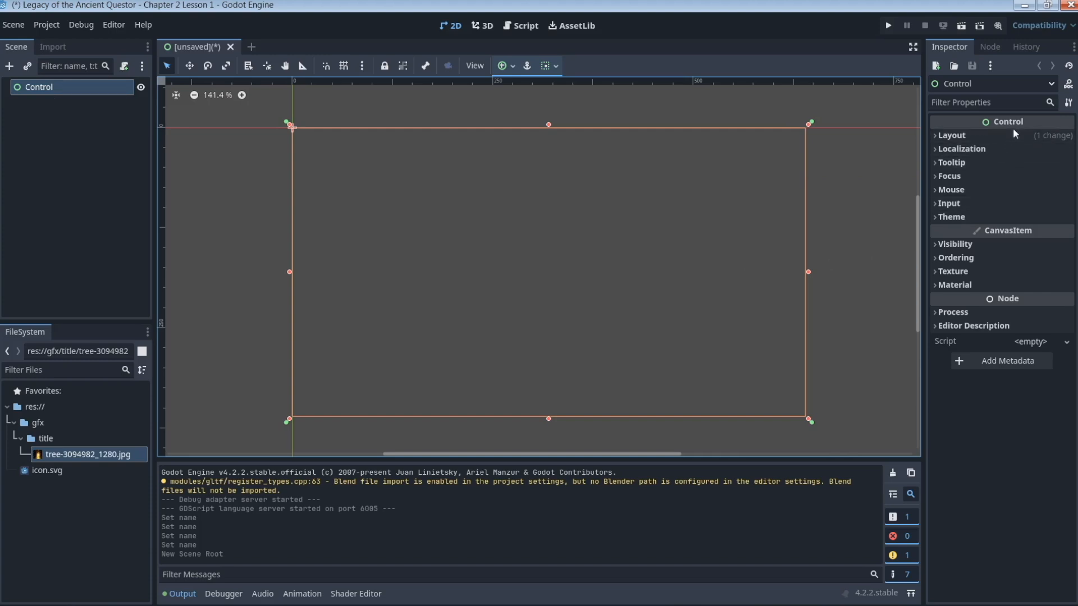
pyautogui.click(935, 136)
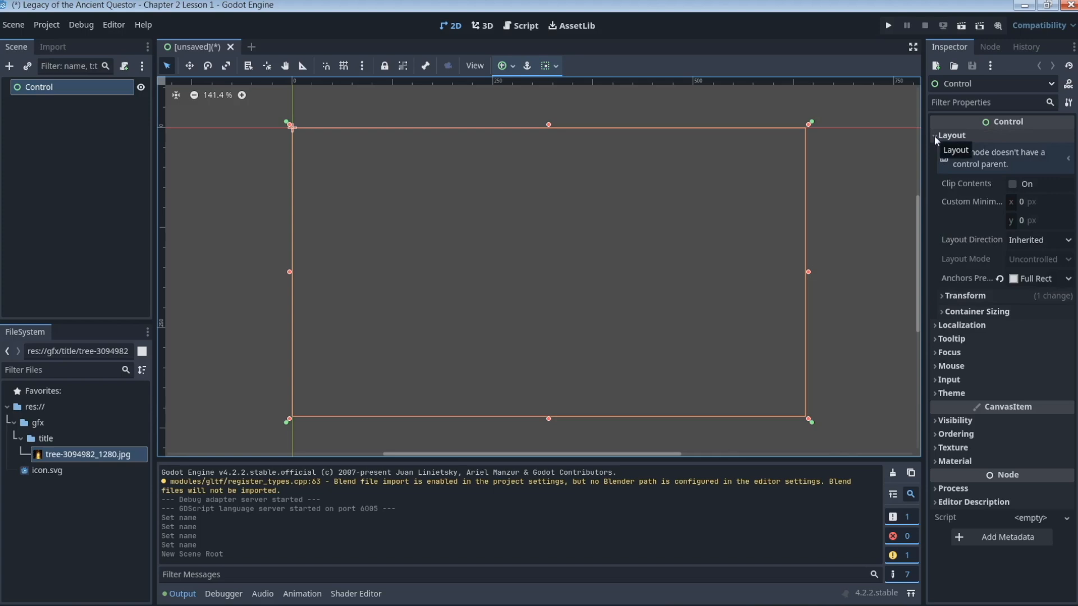
pyautogui.click(935, 136)
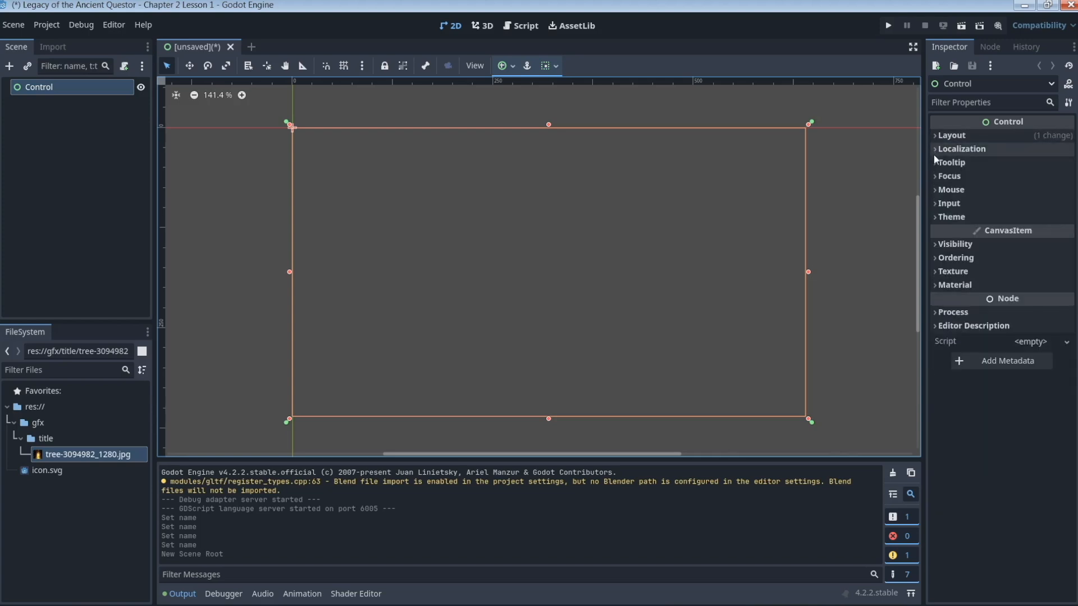
pyautogui.click(937, 204)
pyautogui.click(937, 205)
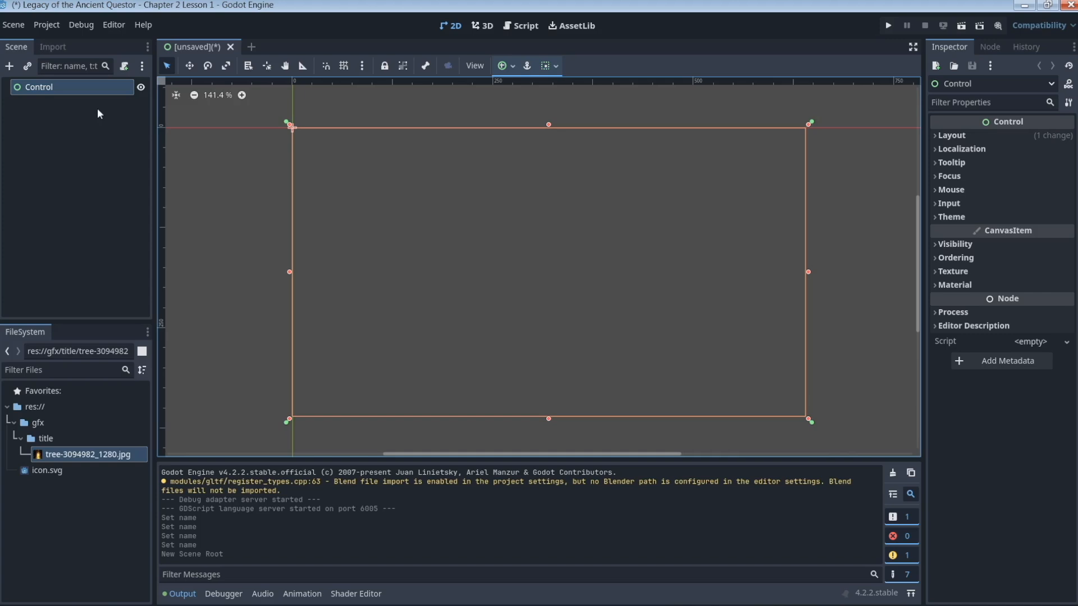
# Rename the root Control node as Title Screen
pyautogui.doubleClick(62, 87)
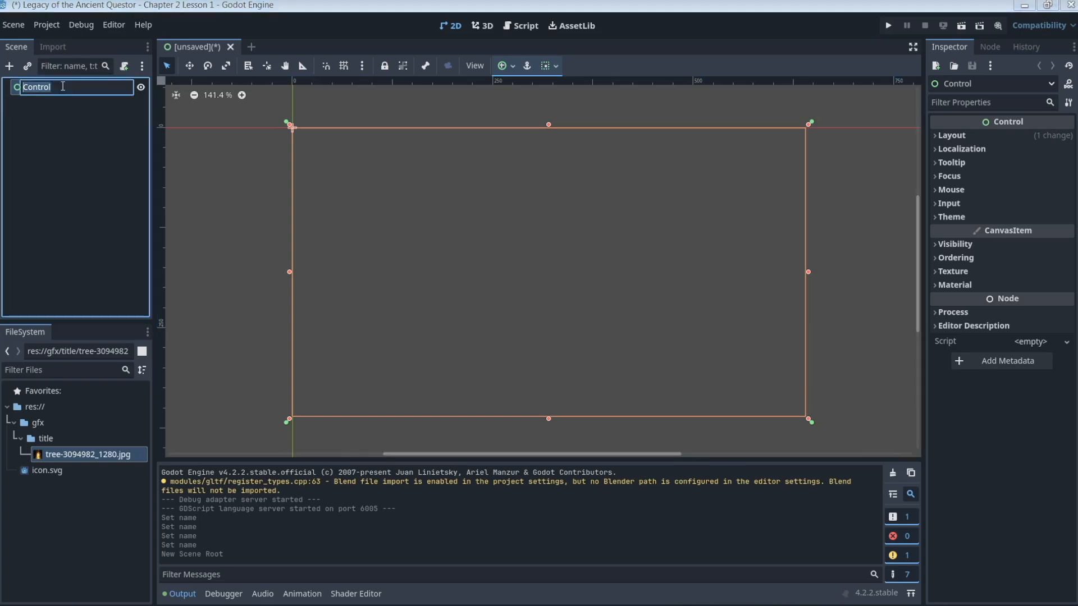
pyautogui.click(69, 99)
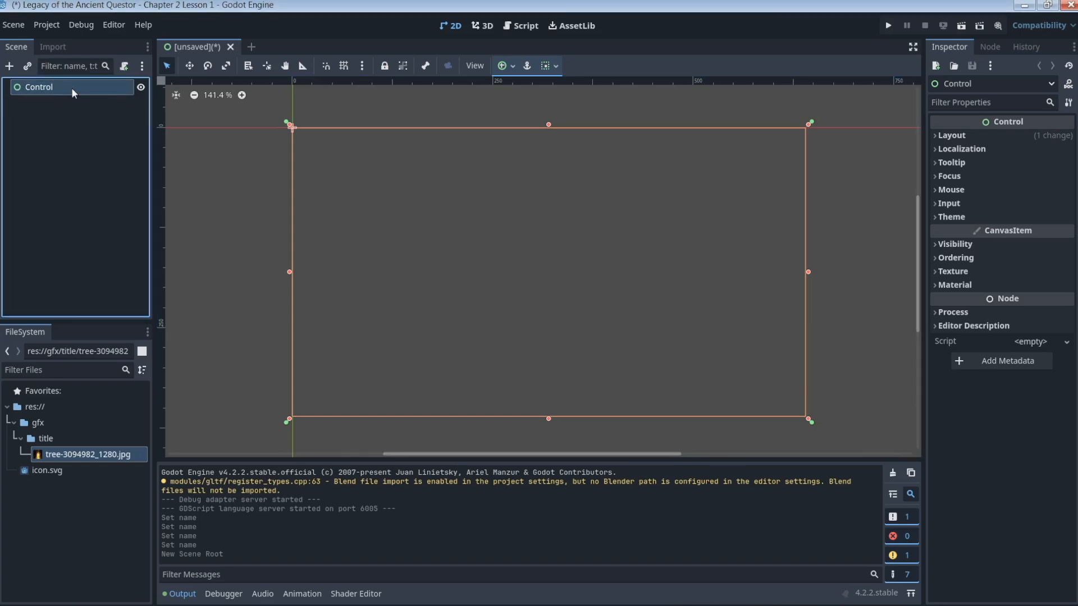
pyautogui.rightClick(72, 88)
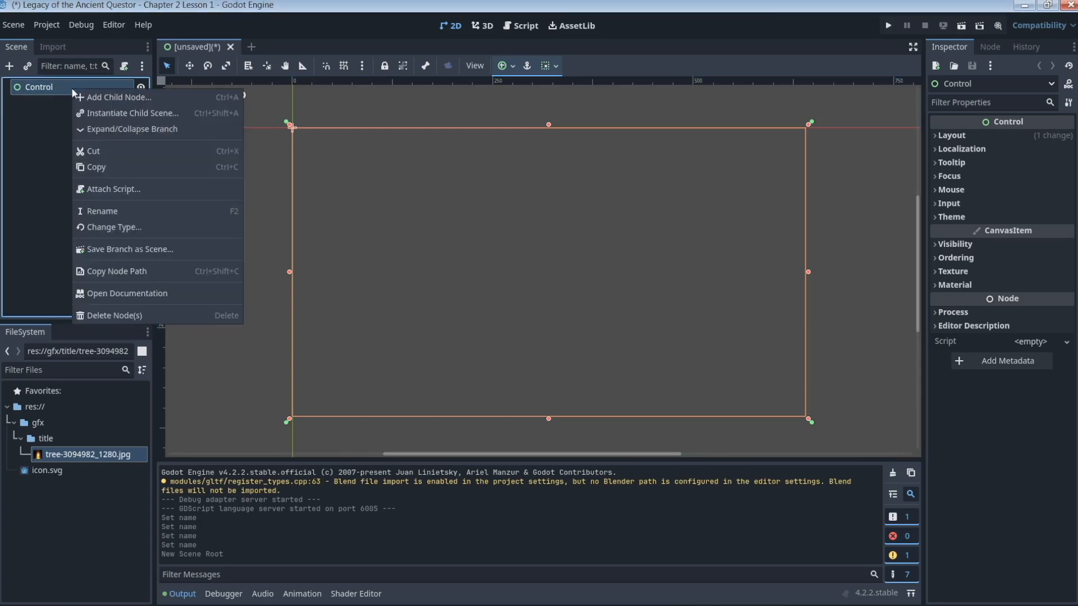
pyautogui.click(109, 212)
pyautogui.write('Title Screen')
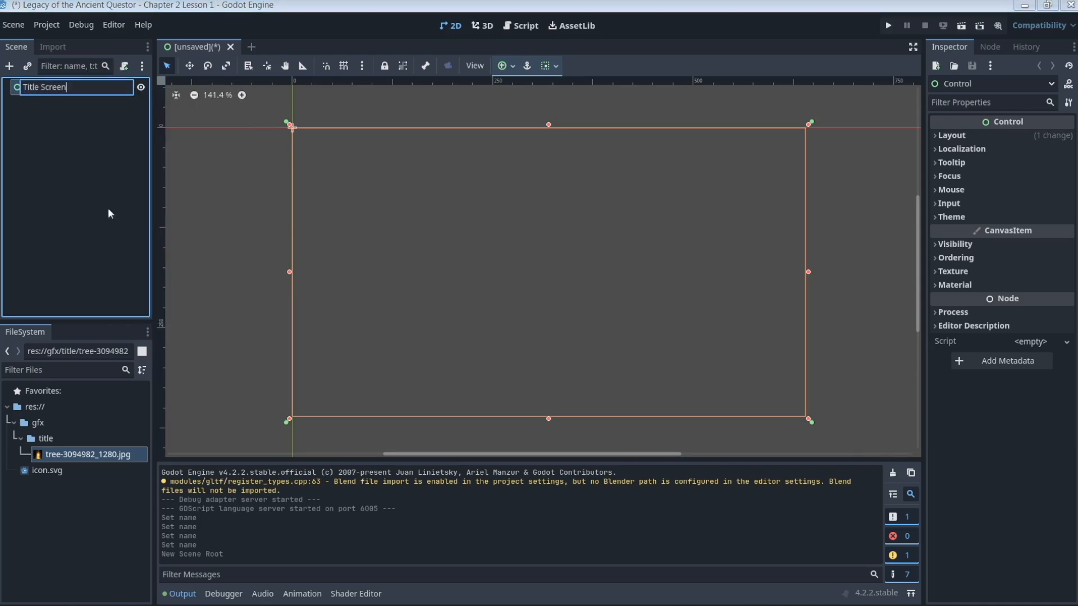
pyautogui.press('Return')
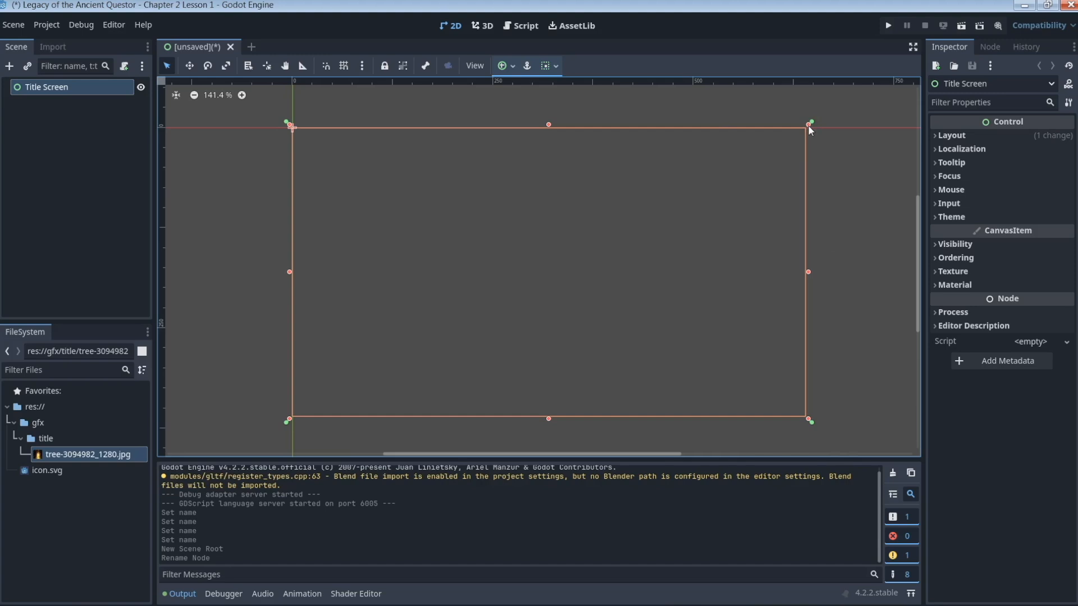
# Shrink the Title Screen control to about 457 × 245 px and restore it with the Full Rect anchor preset
pyautogui.moveTo(809, 127); pyautogui.dragTo(700, 209)
pyautogui.moveTo(496, 211)
pyautogui.mouseDown()
pyautogui.moveTo(496, 193)
pyautogui.moveTo(498, 272)
pyautogui.moveTo(513, 266)
pyautogui.moveTo(508, 218)
pyautogui.mouseUp()
pyautogui.moveTo(701, 318); pyautogui.dragTo(661, 315)
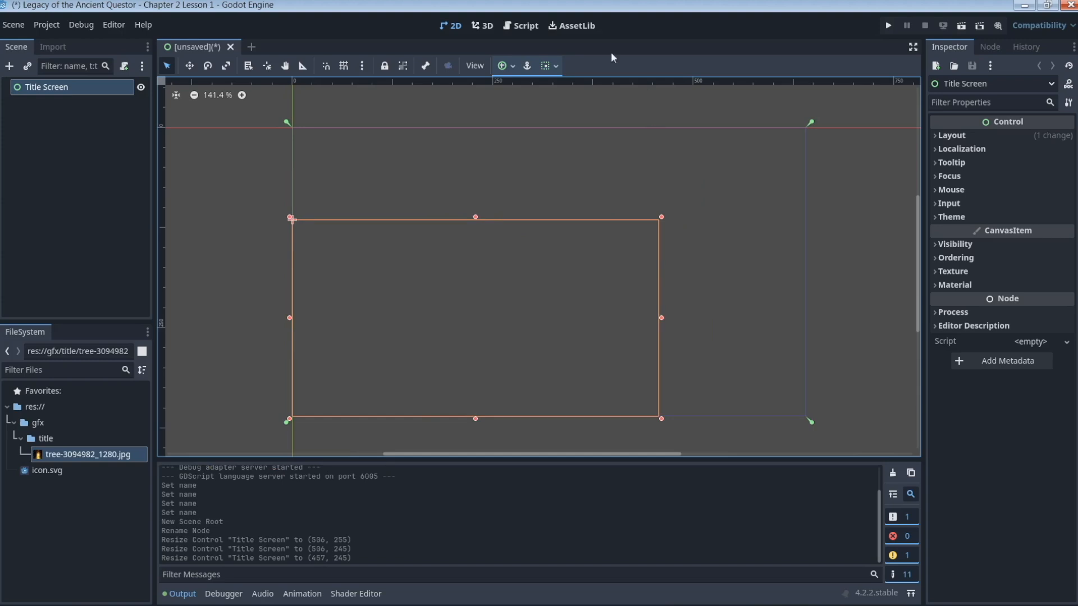
pyautogui.click(512, 66)
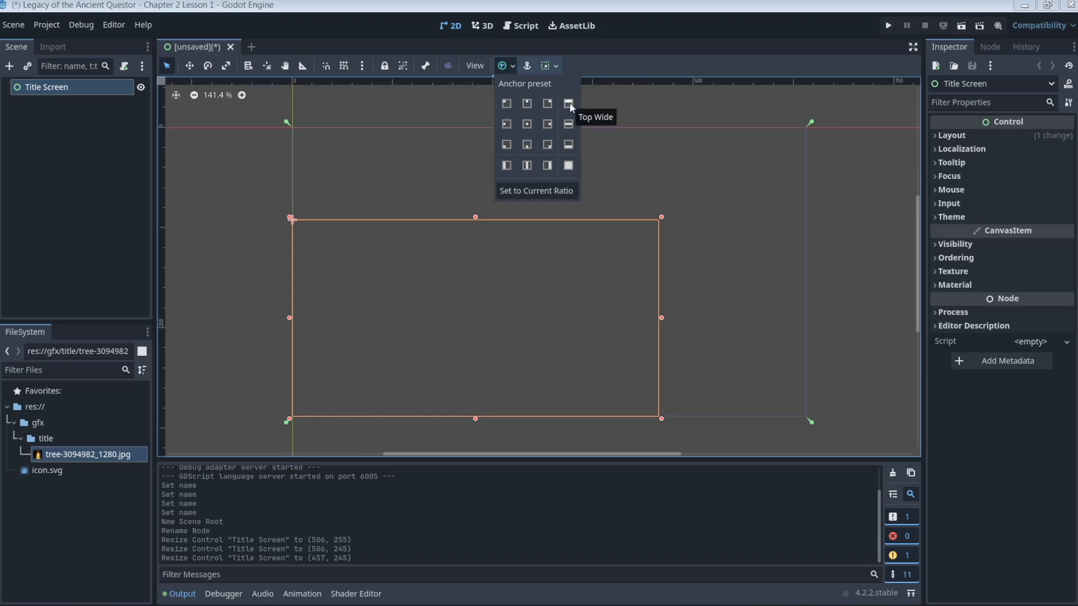
pyautogui.click(568, 166)
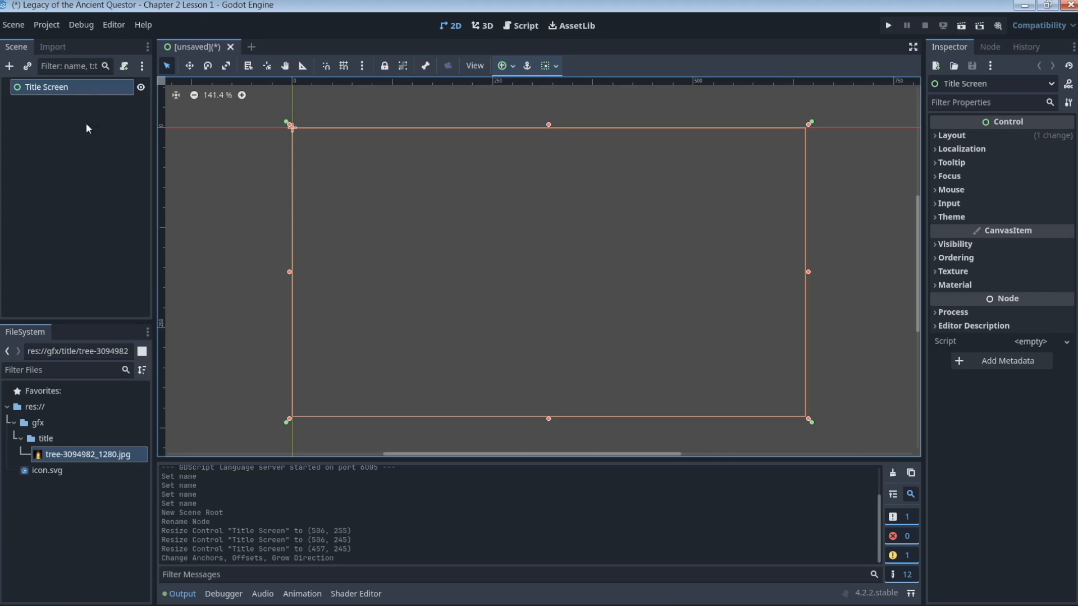
# Add a TextureRect node as a child of Title Screen
pyautogui.rightClick(93, 91)
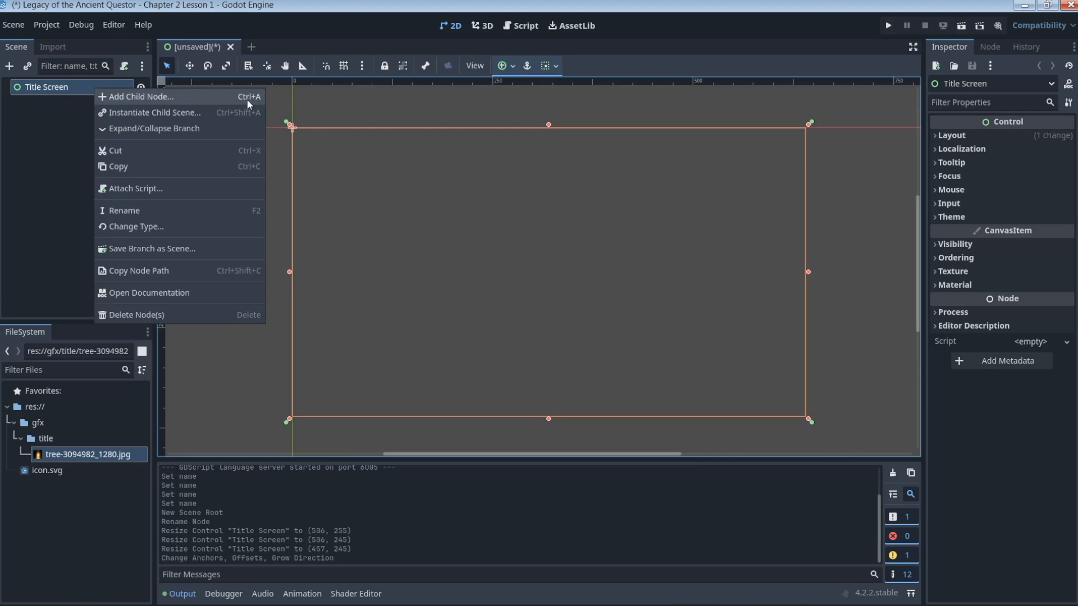
pyautogui.click(174, 99)
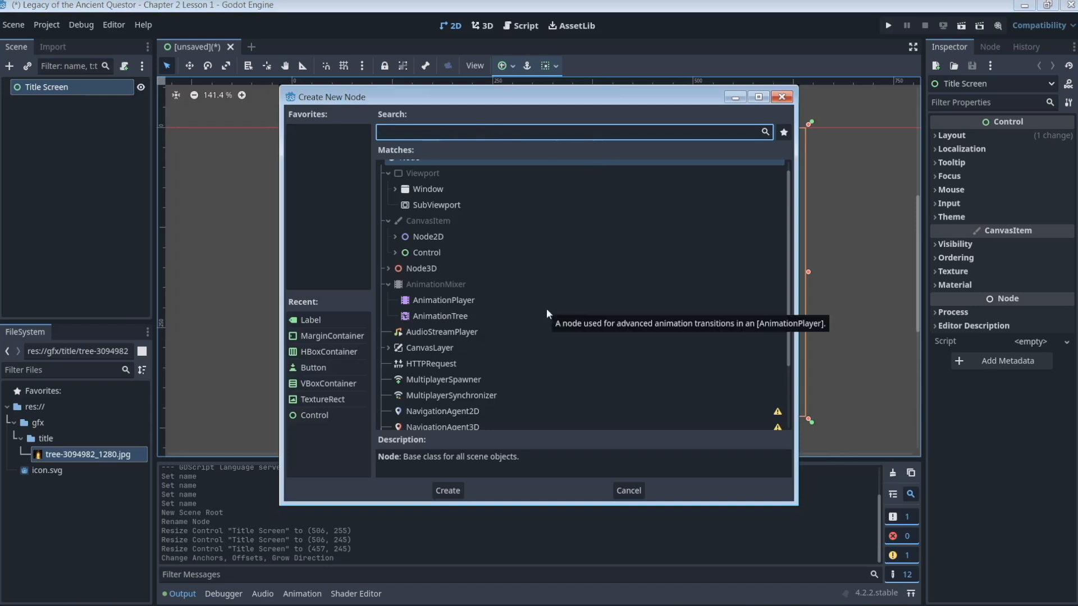
pyautogui.write('te')
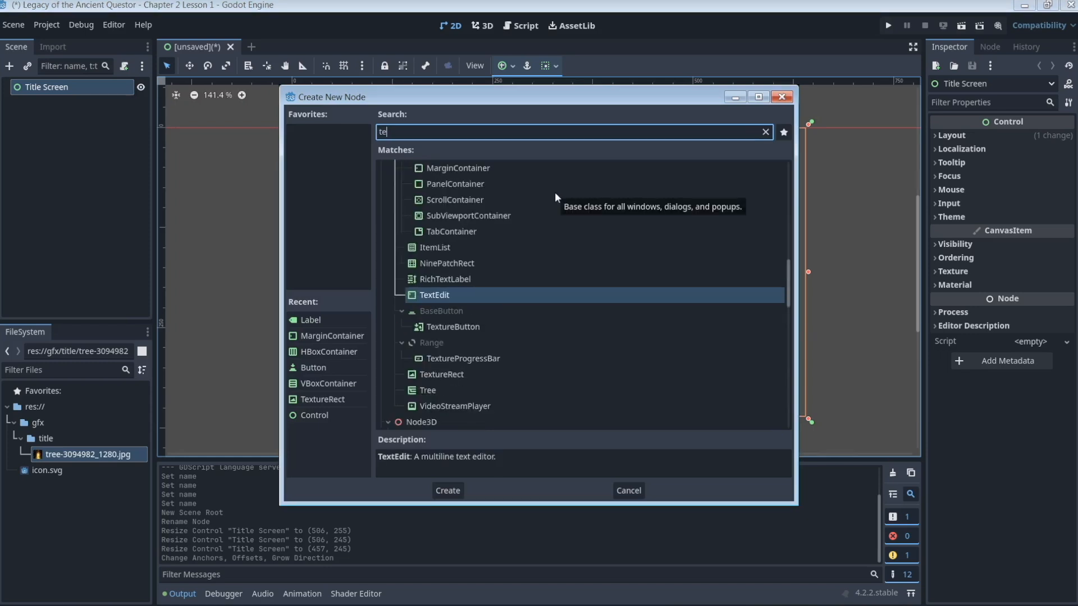
pyautogui.write('xturerect')
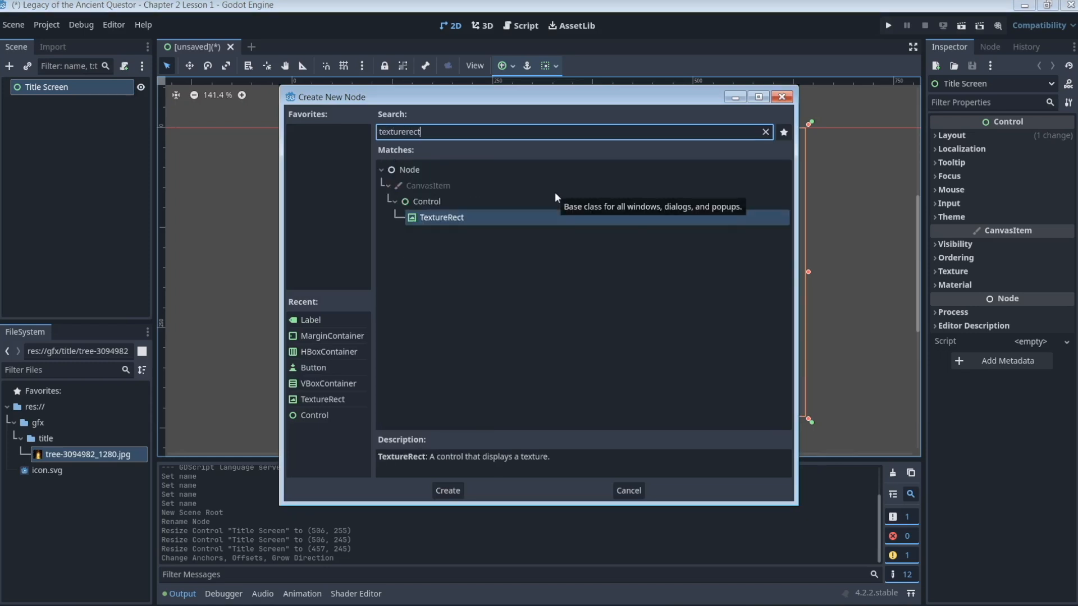
pyautogui.click(469, 217)
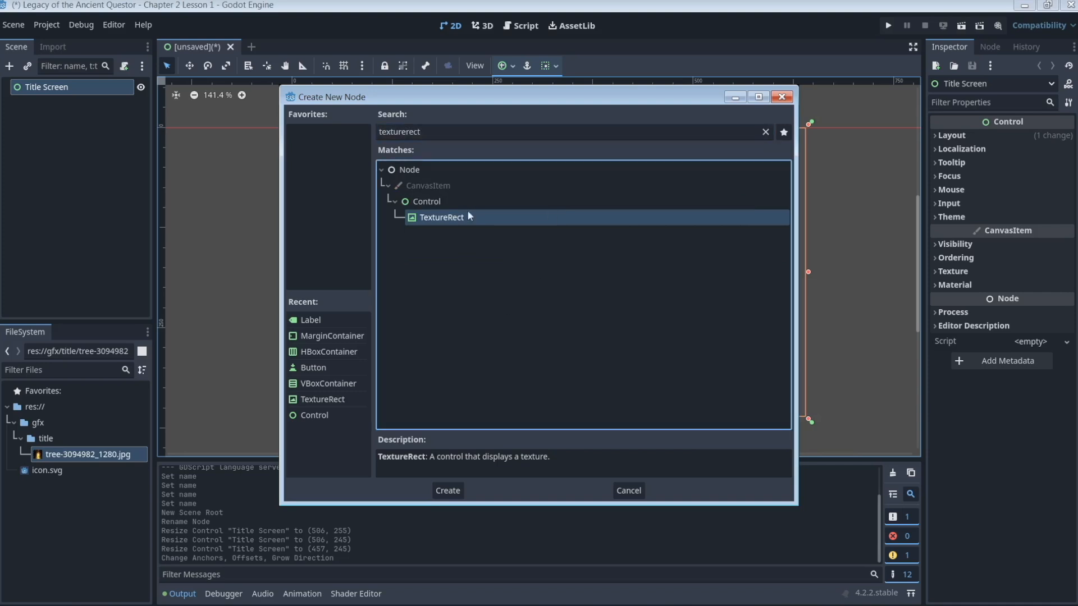
pyautogui.click(448, 491)
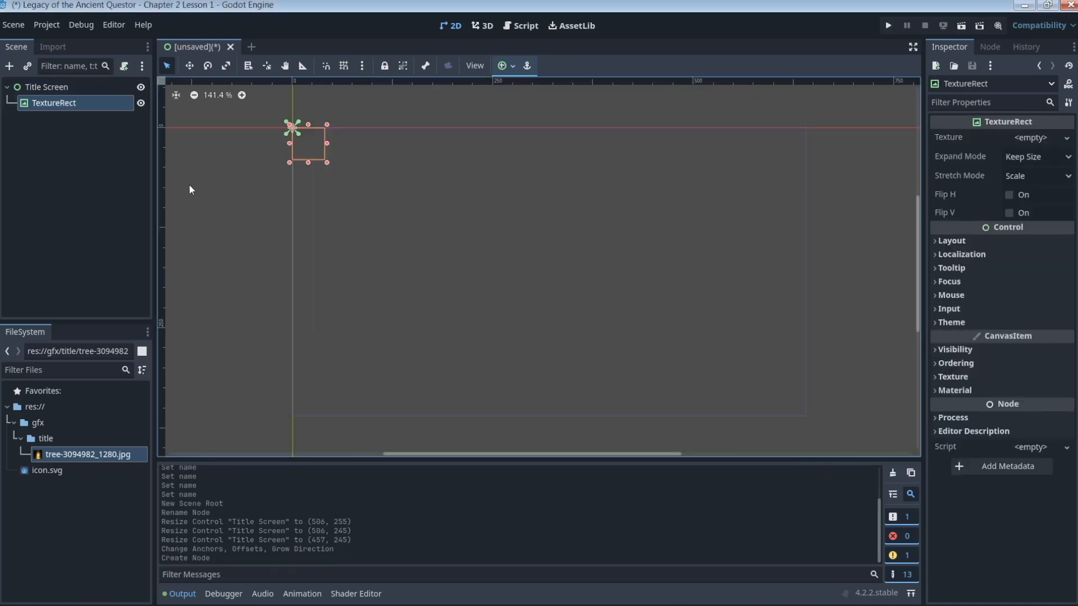
# Rename the TextureRect node as Background Image
pyautogui.rightClick(74, 107)
pyautogui.click(126, 226)
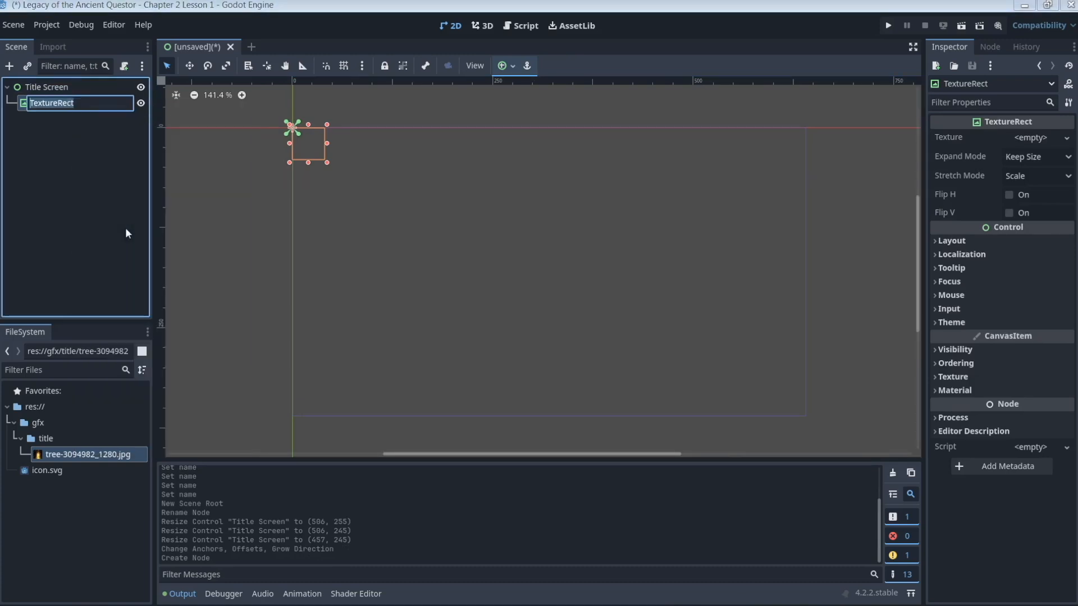
pyautogui.write('Background Image\\')
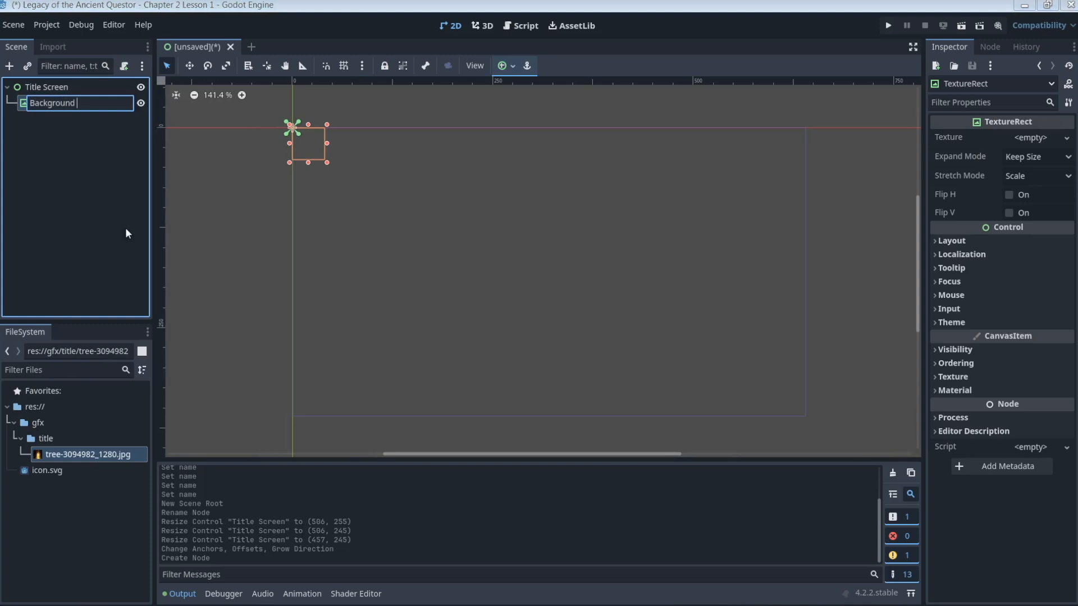
pyautogui.press('Return')
pyautogui.doubleClick(95, 103)
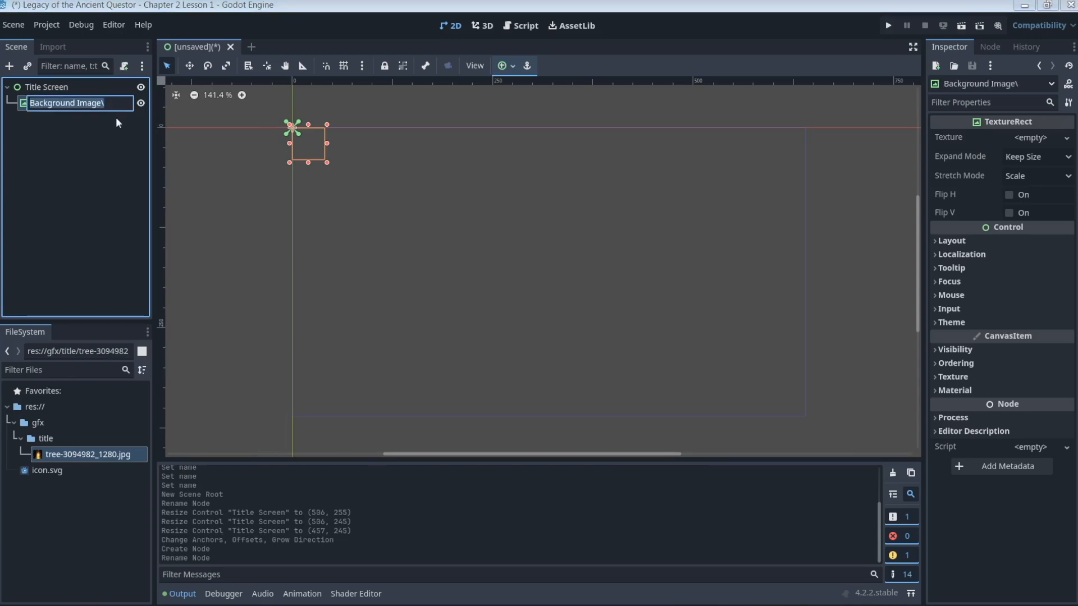
pyautogui.press('End')
pyautogui.press('Return')
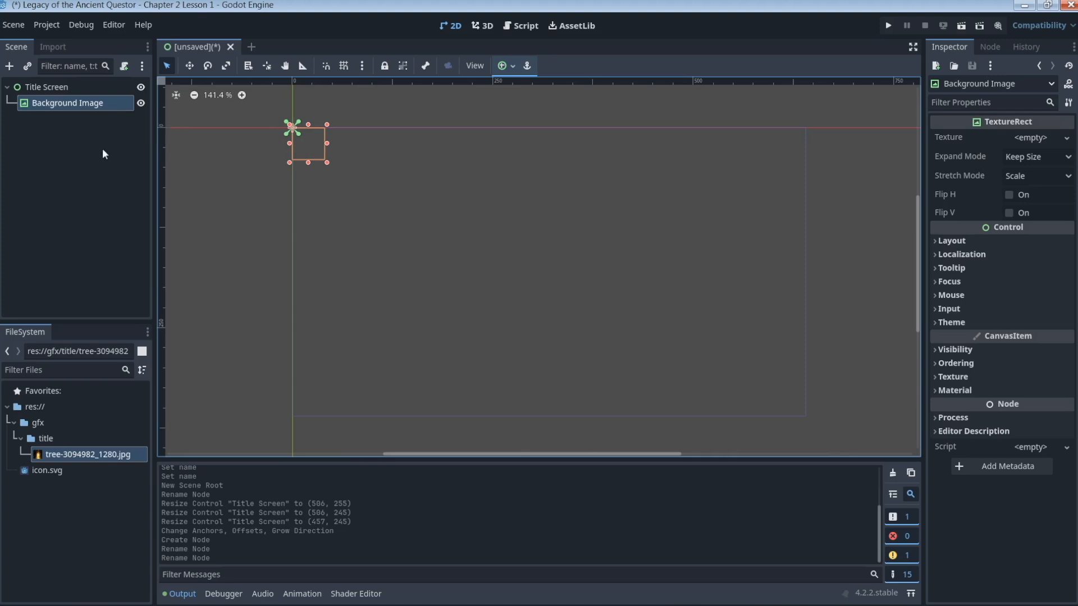
# Apply the Full Rect anchor preset to the Background Image node
pyautogui.click(512, 65)
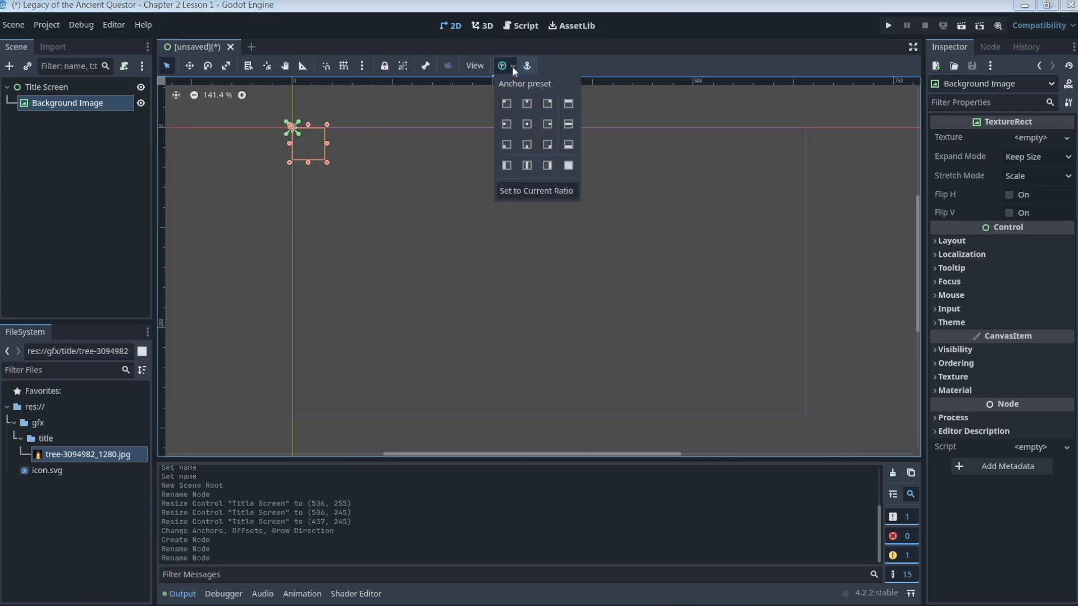
pyautogui.click(569, 165)
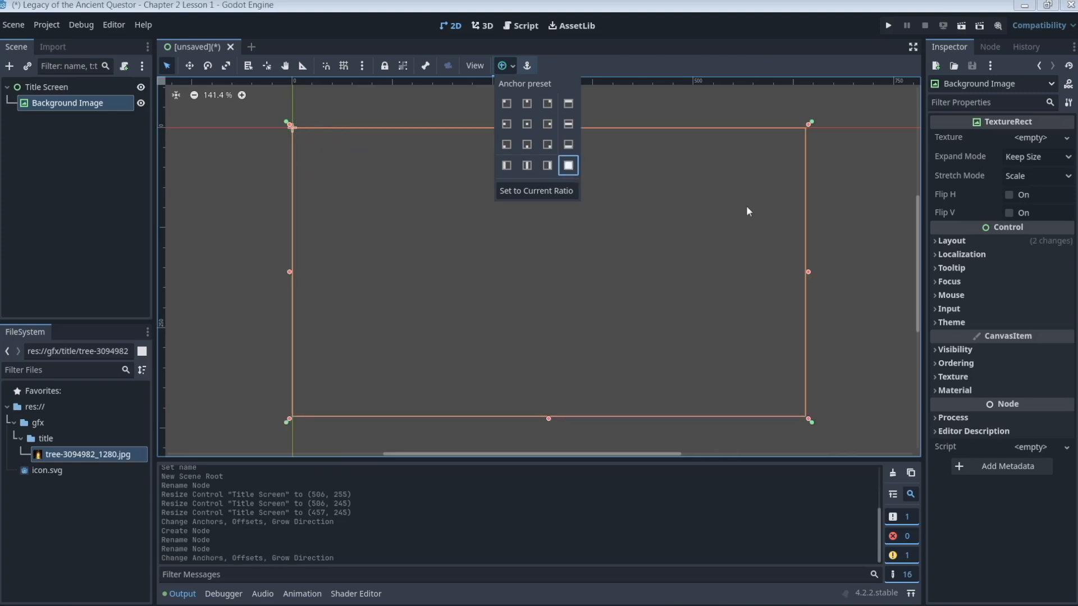
pyautogui.click(860, 3)
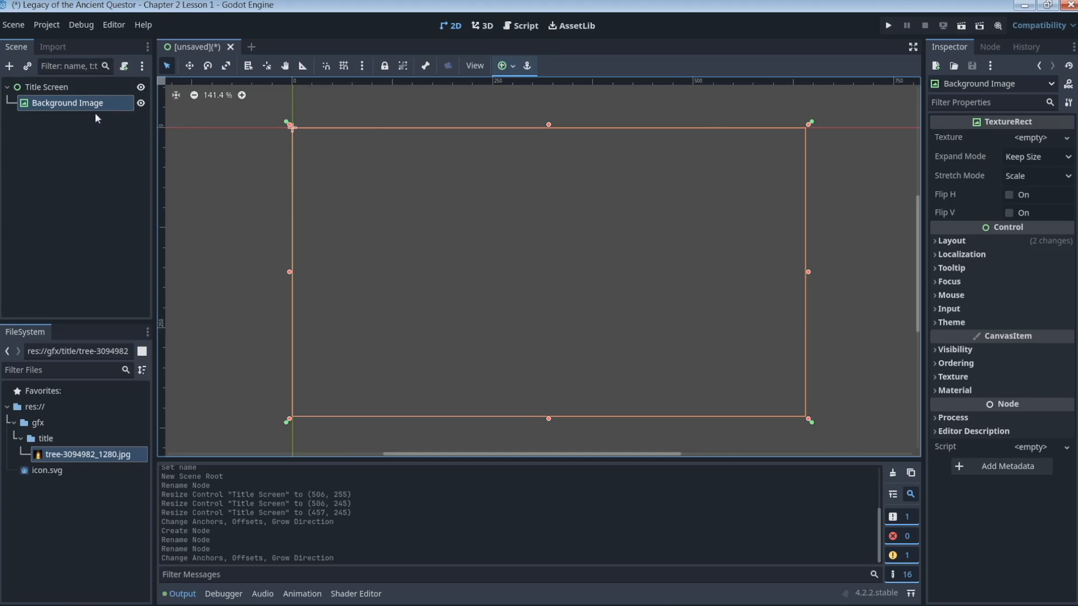
# Assign tree-3094982_1280.jpg from the gfx/title folder as the Background Image node's texture
pyautogui.click(84, 88)
pyautogui.click(84, 101)
pyautogui.click(59, 456)
pyautogui.moveTo(136, 452); pyautogui.dragTo(1037, 141)
# Examine how the Background Image's texture sits against the Title Screen's frame in the viewport
pyautogui.scroll(-8, 739, 301)
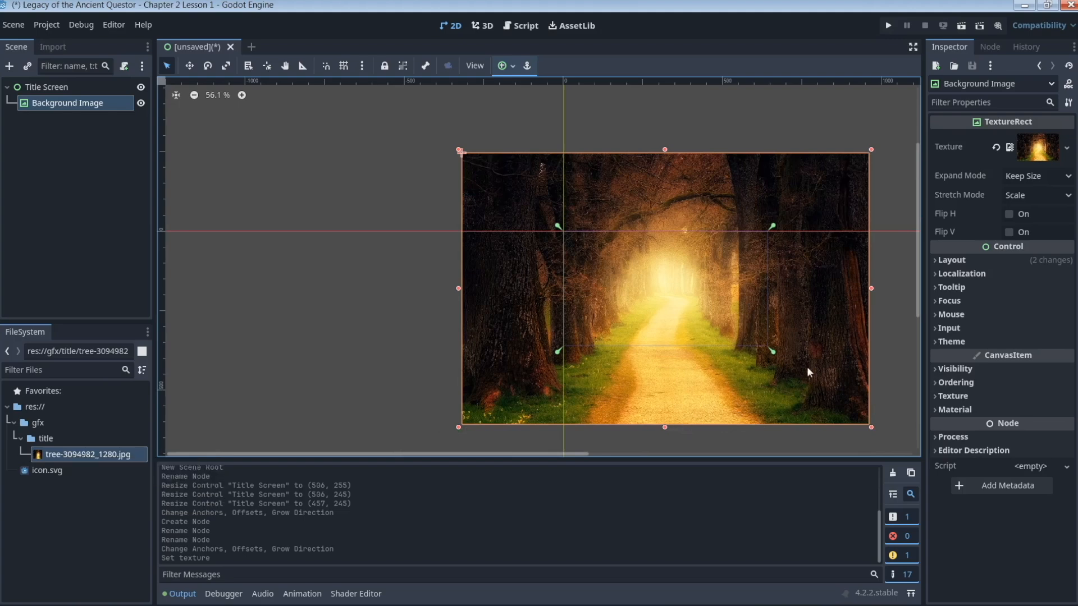
pyautogui.scroll(5, 815, 364)
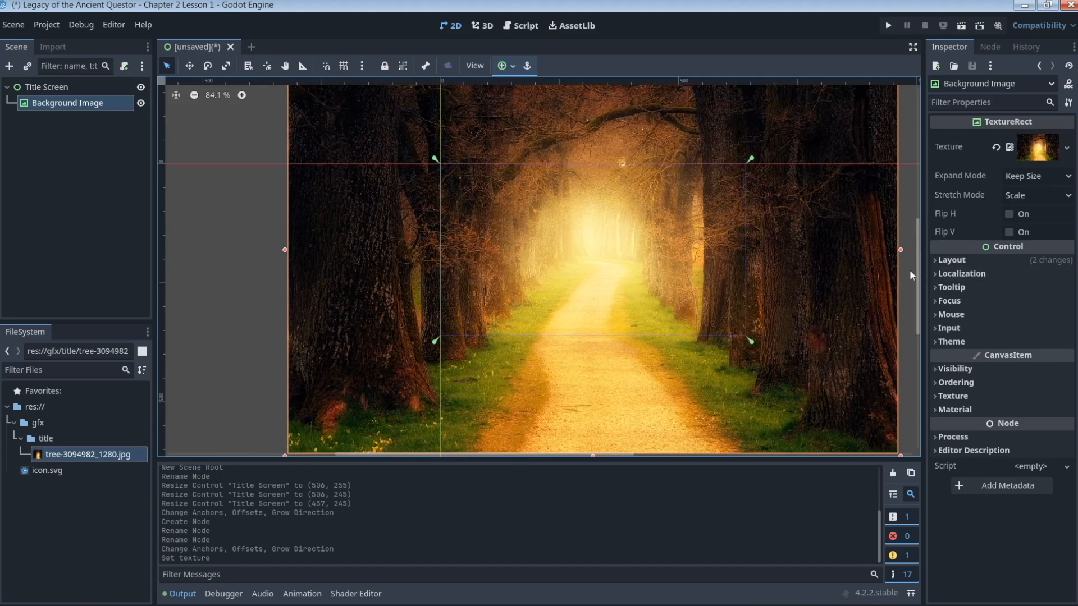
pyautogui.scroll(-1, 910, 270)
pyautogui.moveTo(345, 272); pyautogui.dragTo(238, 280, button='middle')
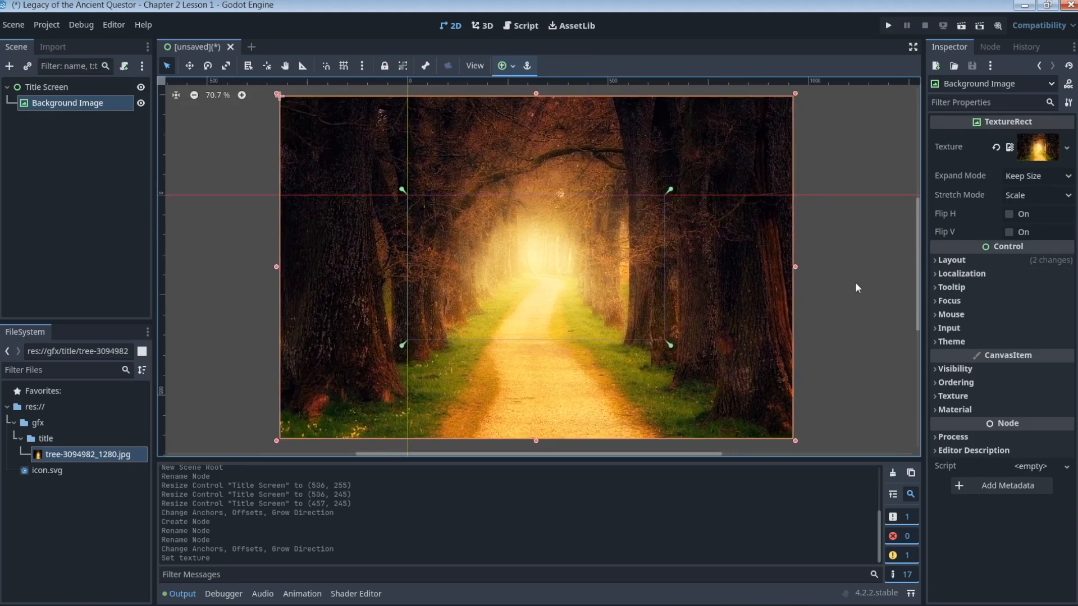
pyautogui.scroll(-1, 847, 284)
pyautogui.scroll(2, 849, 282)
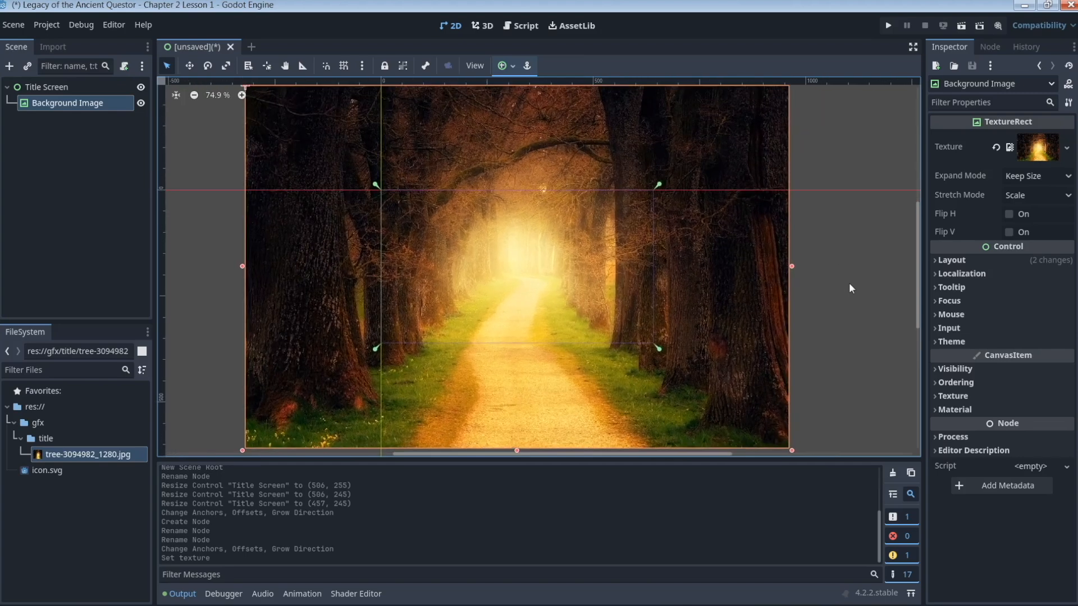
pyautogui.scroll(-1, 857, 260)
pyautogui.moveTo(858, 260)
pyautogui.mouseDown(button='middle')
pyautogui.moveTo(735, 282)
pyautogui.moveTo(884, 238)
pyautogui.moveTo(862, 243)
pyautogui.moveTo(845, 286)
pyautogui.moveTo(848, 260)
pyautogui.mouseUp(button='middle')
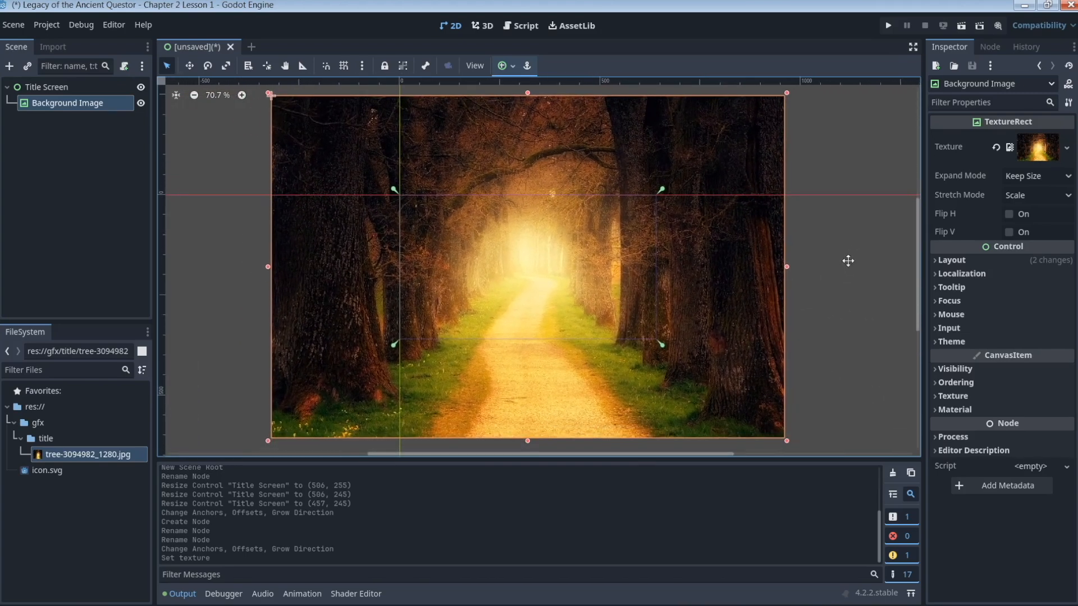
pyautogui.moveTo(919, 276)
pyautogui.mouseDown()
pyautogui.moveTo(919, 330)
pyautogui.moveTo(932, 230)
pyautogui.moveTo(935, 275)
pyautogui.mouseUp()
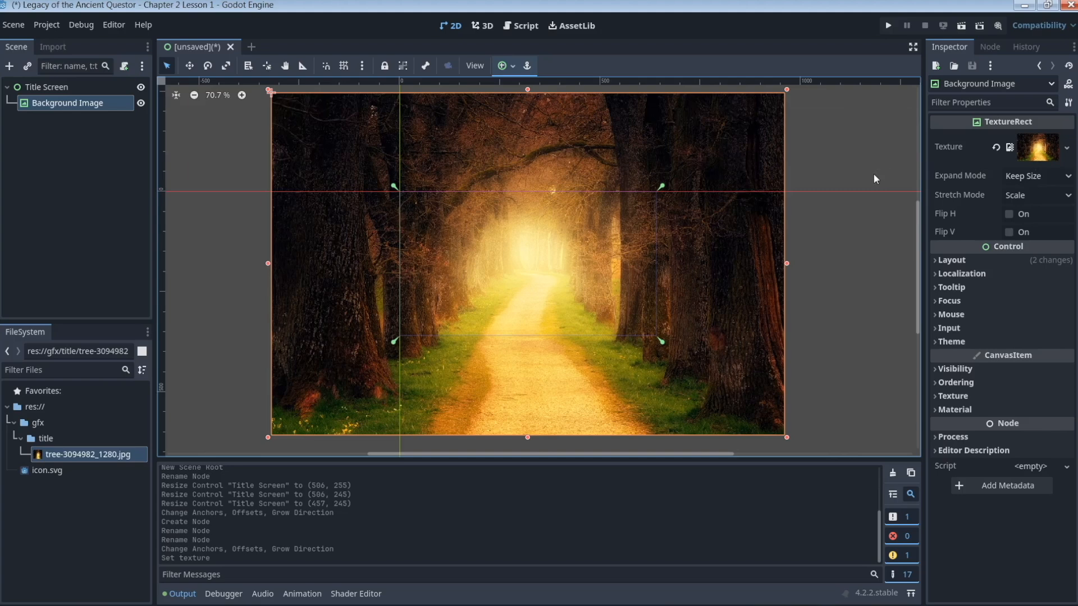
# Try the Fit Width and Fit Width Proportional expand modes on the Background Image
pyautogui.click(1068, 177)
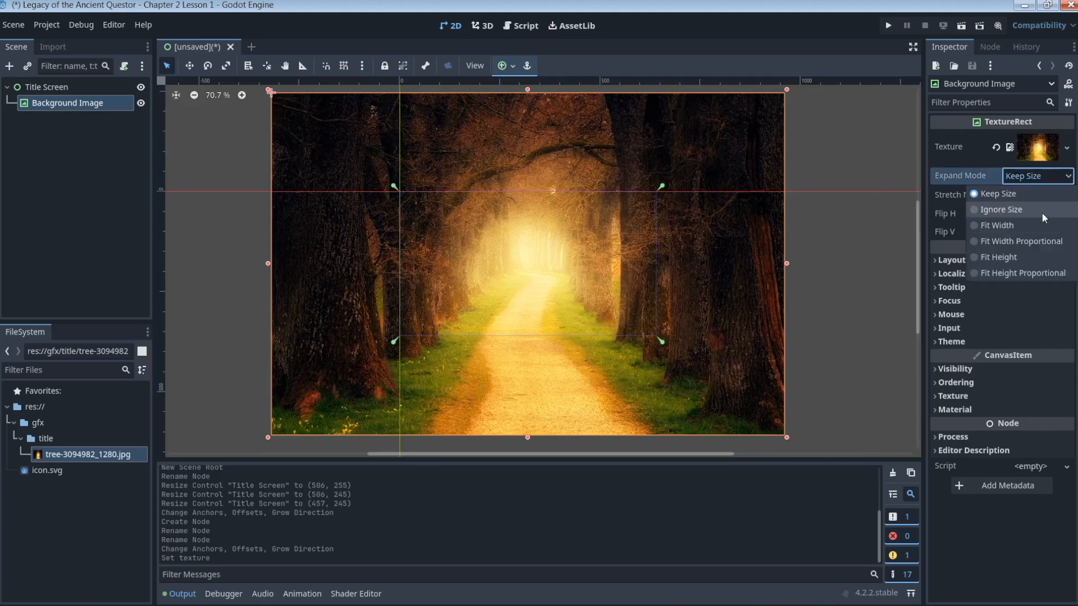
pyautogui.click(1027, 225)
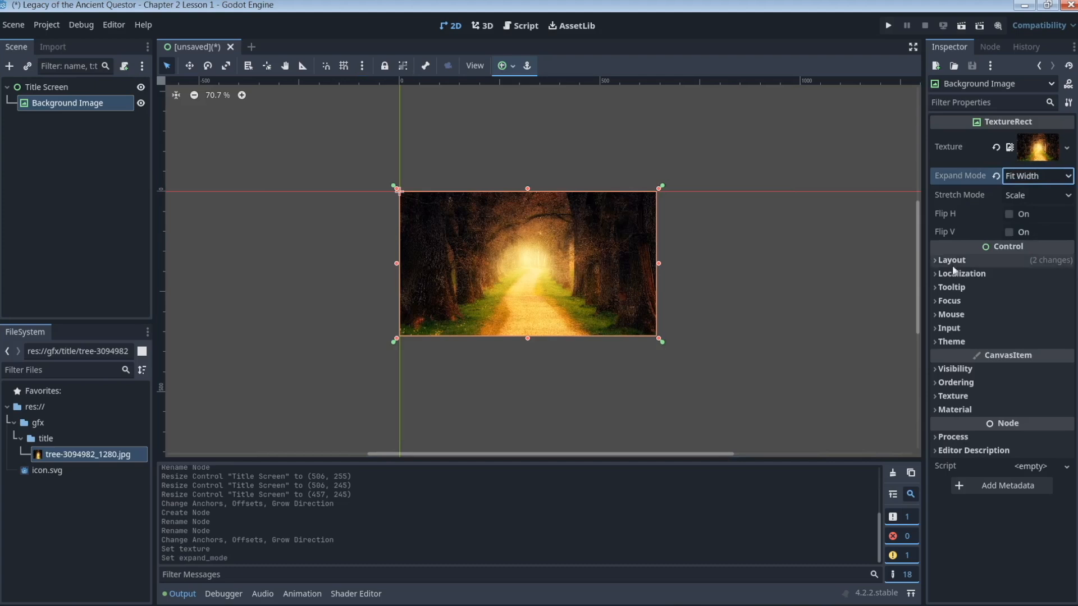
pyautogui.scroll(3, 736, 286)
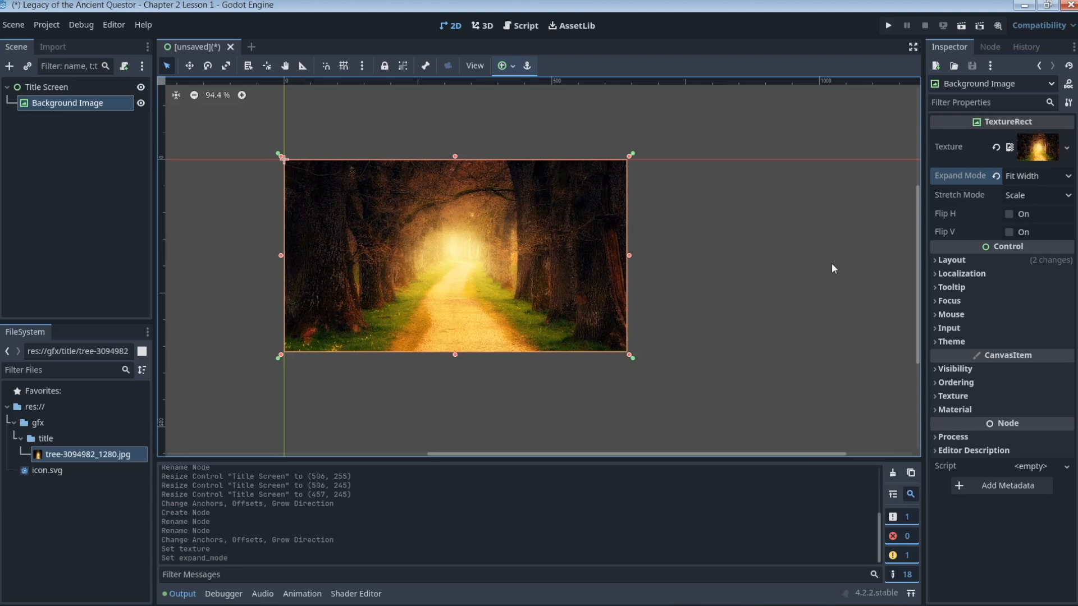
pyautogui.click(1068, 178)
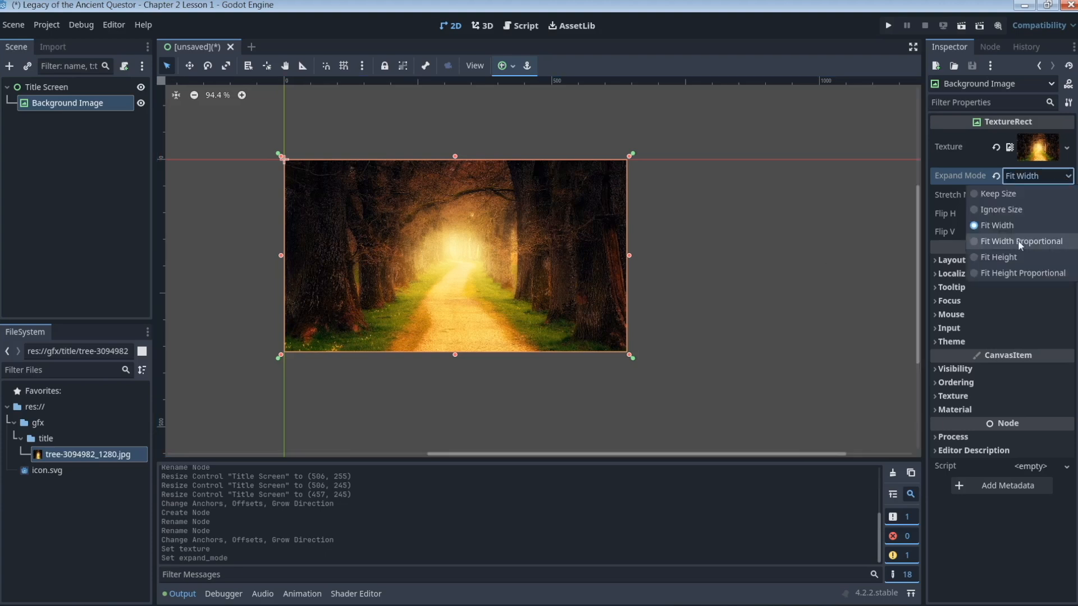
pyautogui.click(1019, 240)
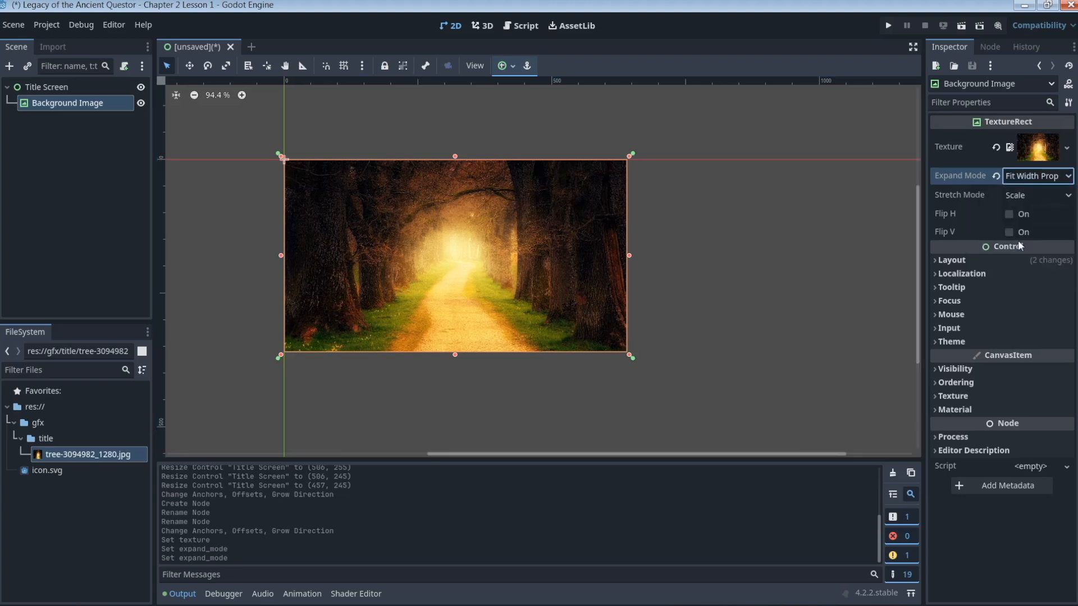
# Set the Background Image's Expand Mode to Fit Height Proportional and its Stretch Mode to Keep Aspect Centered
pyautogui.click(1068, 176)
pyautogui.click(1022, 271)
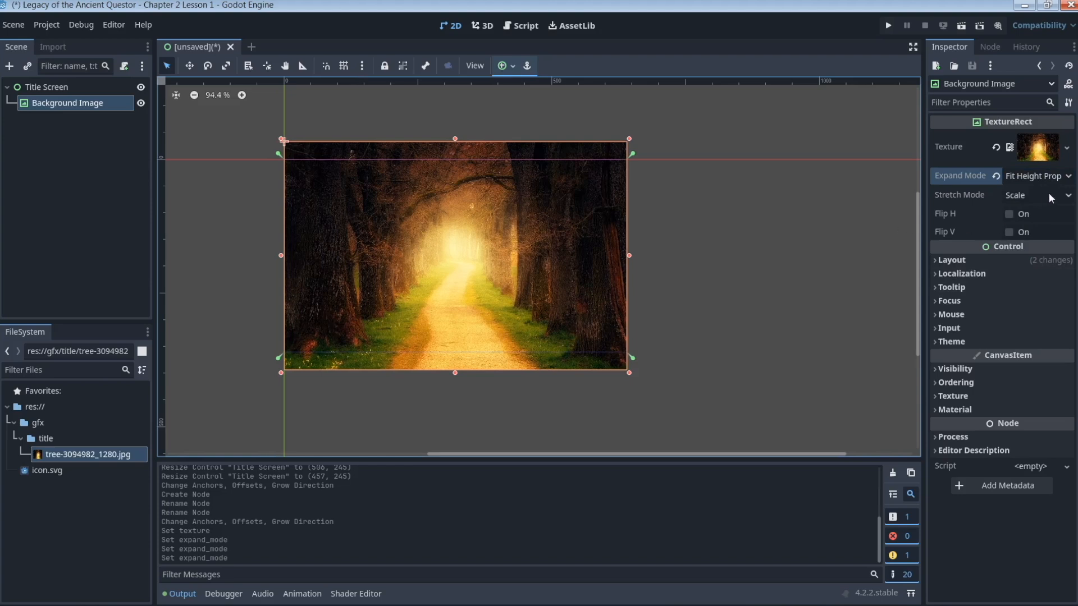
pyautogui.click(1068, 196)
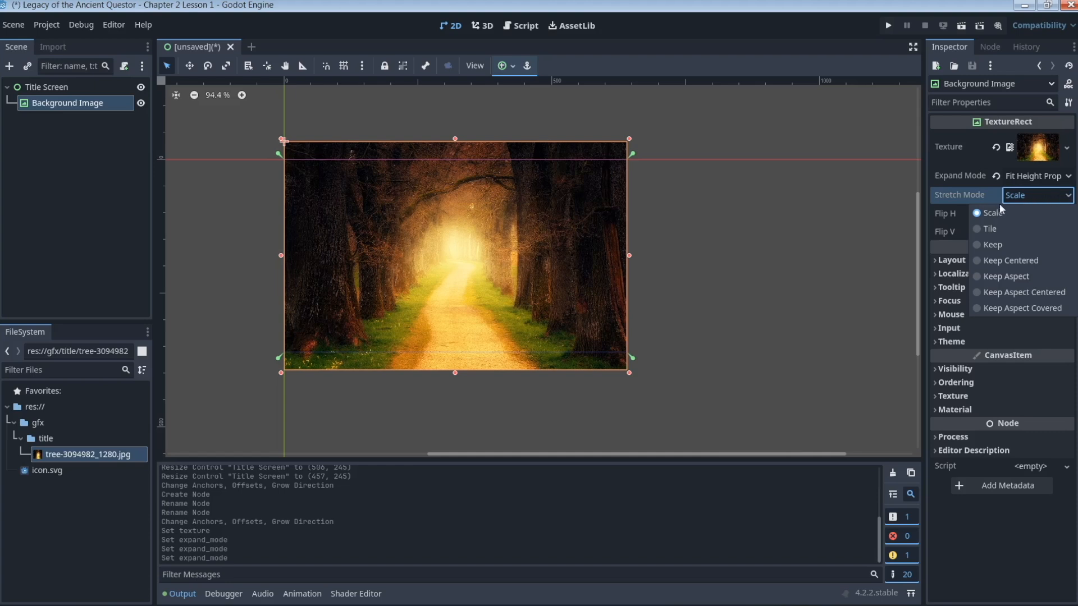
pyautogui.click(1021, 292)
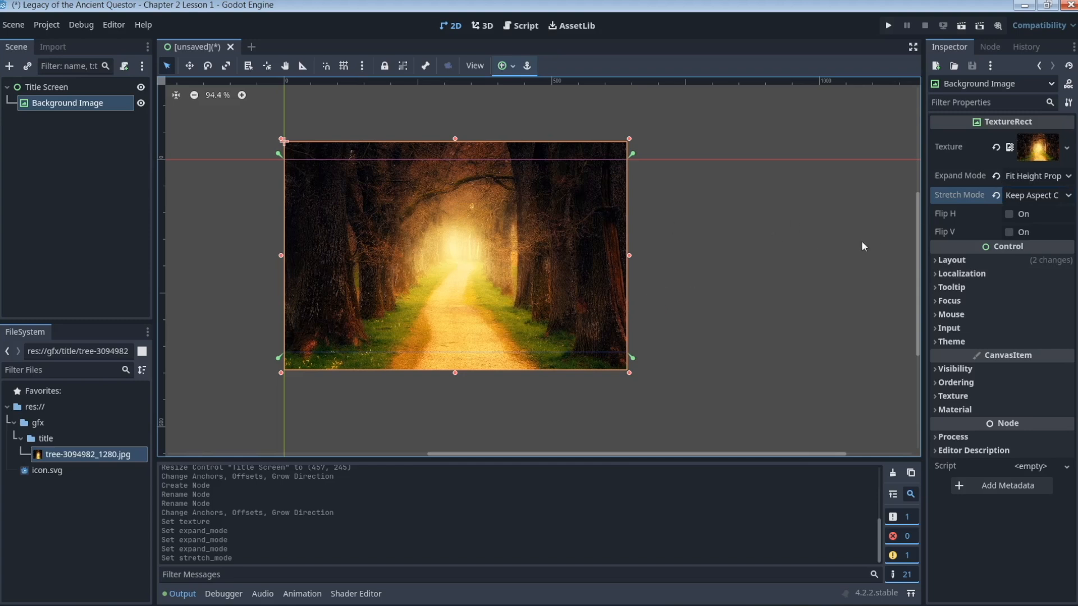
pyautogui.moveTo(736, 237); pyautogui.dragTo(788, 247, button='middle')
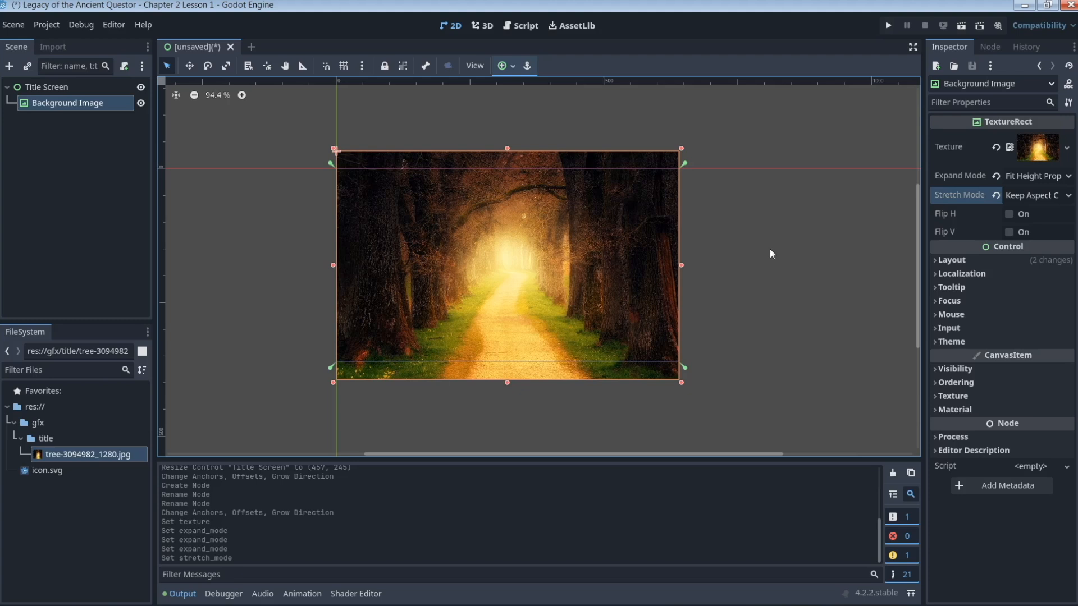
pyautogui.scroll(3, 811, 234)
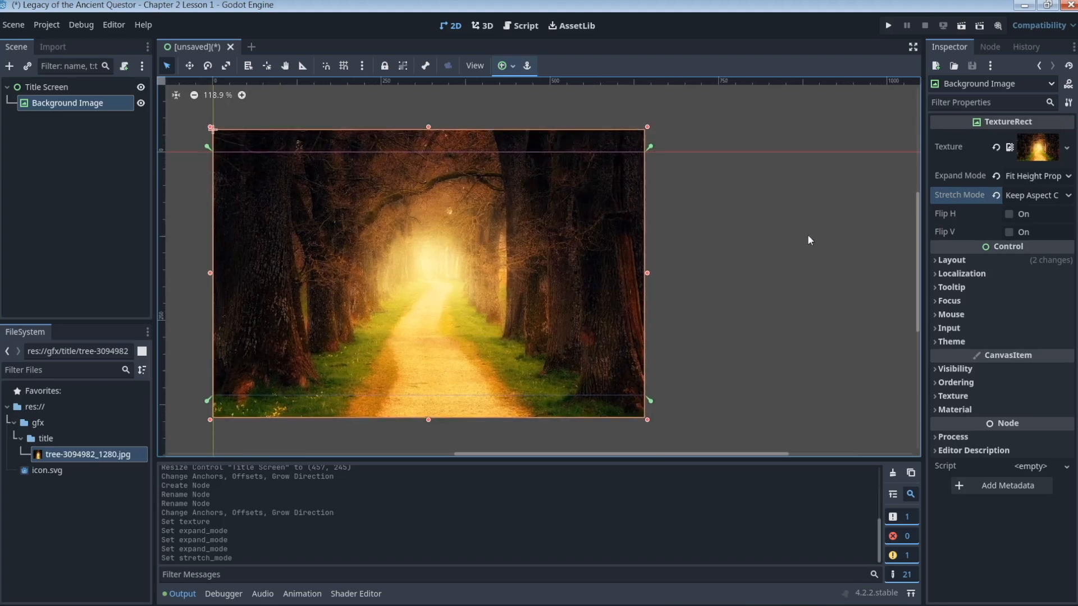
pyautogui.scroll(-1, 750, 234)
pyautogui.moveTo(752, 233); pyautogui.dragTo(826, 225, button='middle')
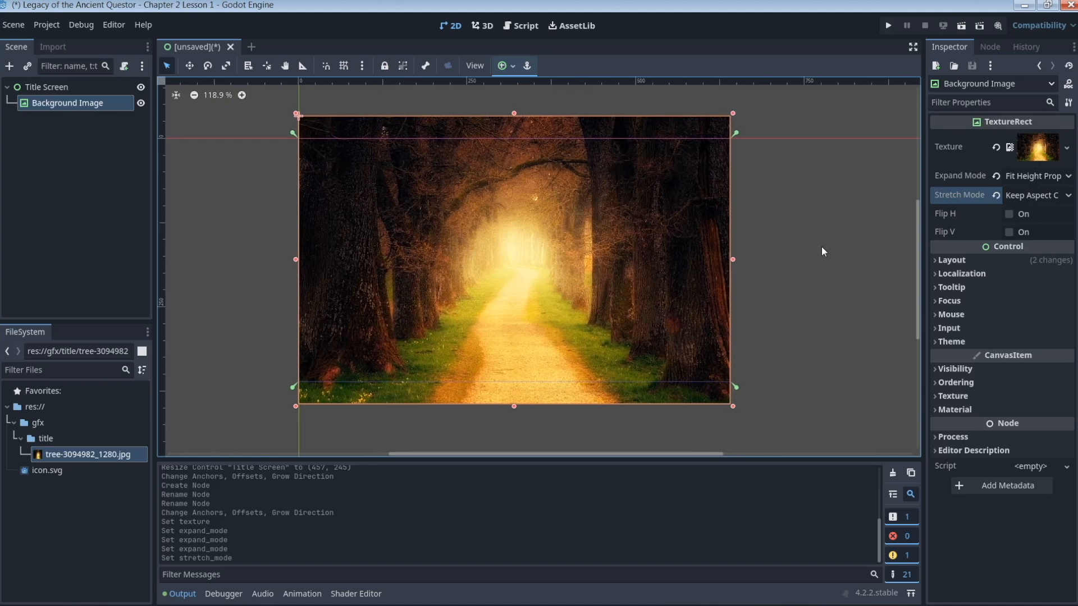
# Start saving the scene and create a folder named scenes in the project root
pyautogui.click(17, 28)
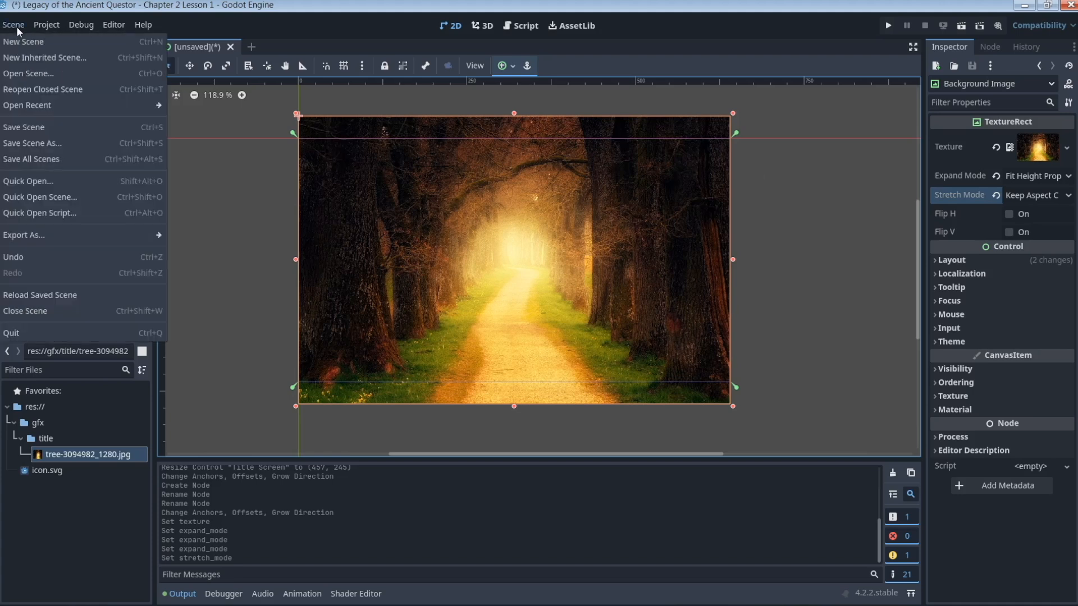
pyautogui.click(28, 125)
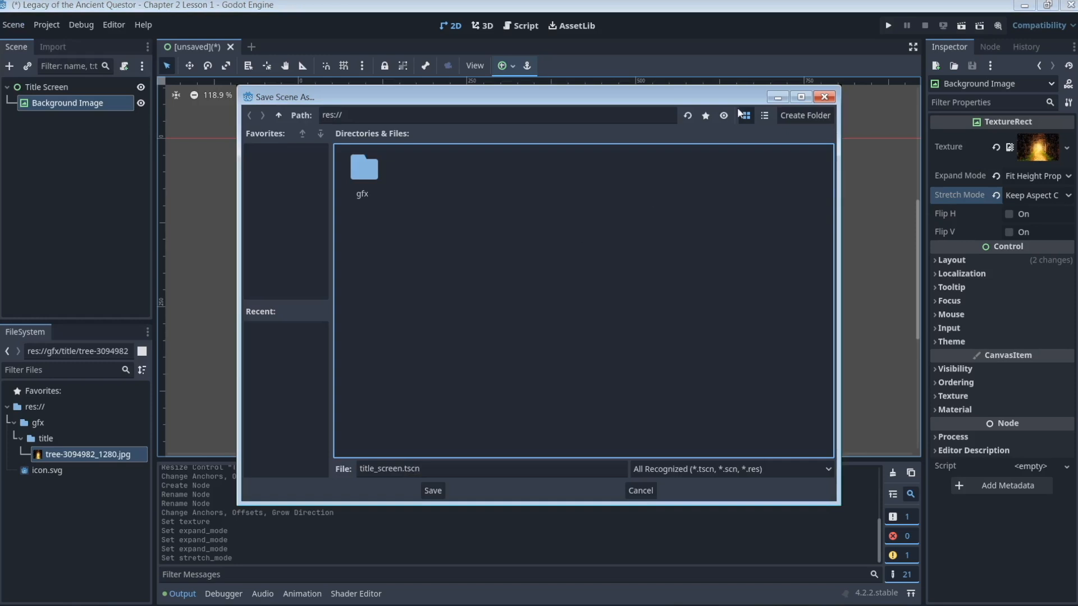
pyautogui.click(793, 115)
pyautogui.write('scenes')
pyautogui.click(507, 322)
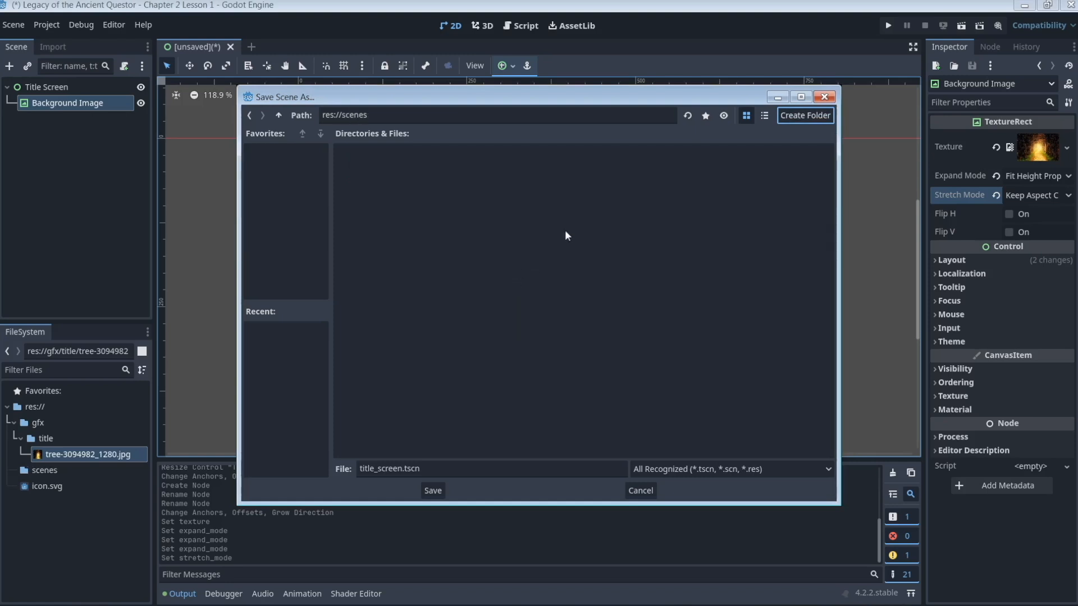
# Create a ui subfolder inside scenes and save the scene there as title_screen.tscn
pyautogui.rightClick(476, 192)
pyautogui.click(509, 198)
pyautogui.write('ui')
pyautogui.press('Return')
pyautogui.click(433, 490)
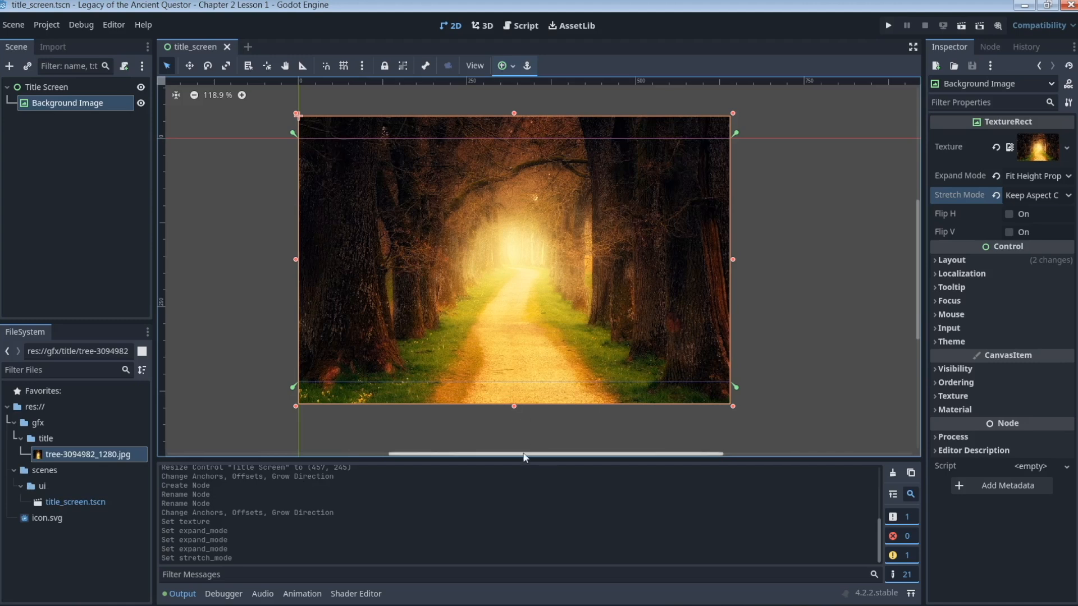
# Add a MarginContainer node as a child of Title Screen
pyautogui.moveTo(525, 454); pyautogui.dragTo(512, 454)
pyautogui.moveTo(918, 317); pyautogui.dragTo(918, 316)
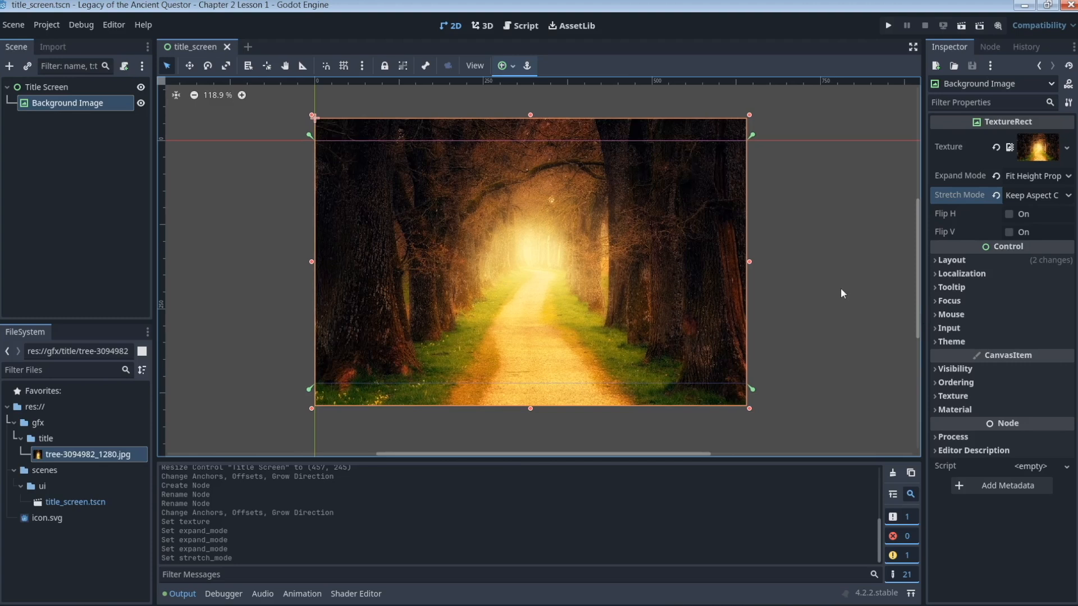
pyautogui.click(105, 176)
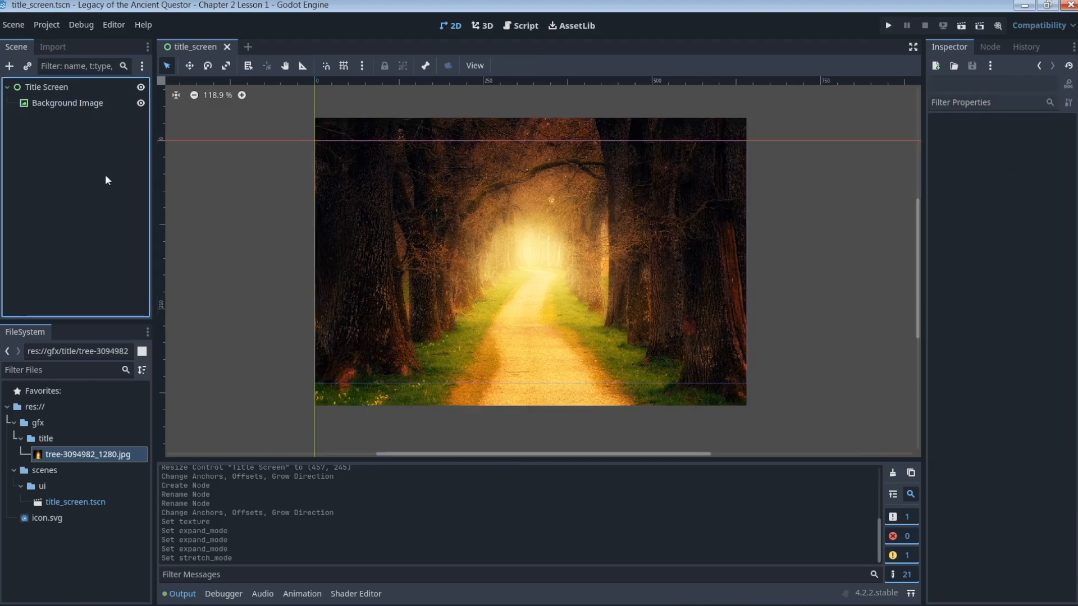
pyautogui.click(63, 89)
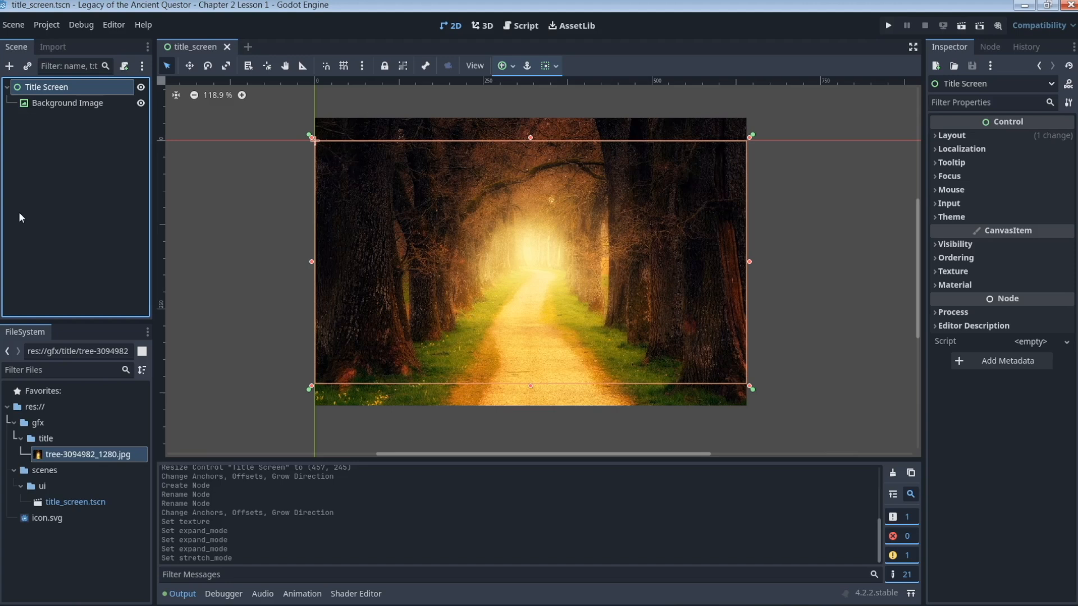
pyautogui.rightClick(76, 87)
pyautogui.click(114, 96)
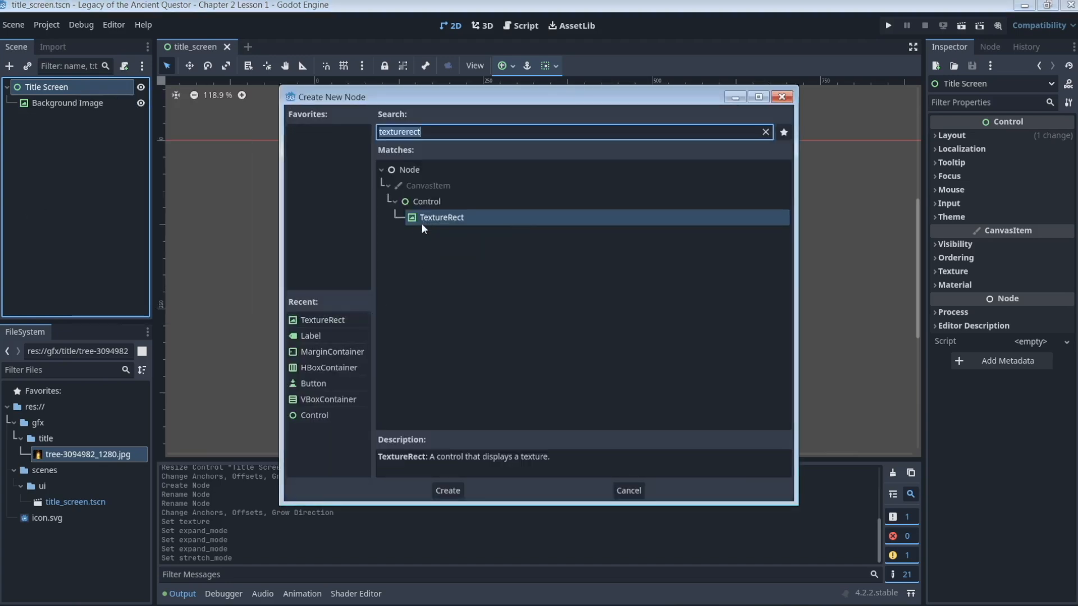
pyautogui.click(319, 352)
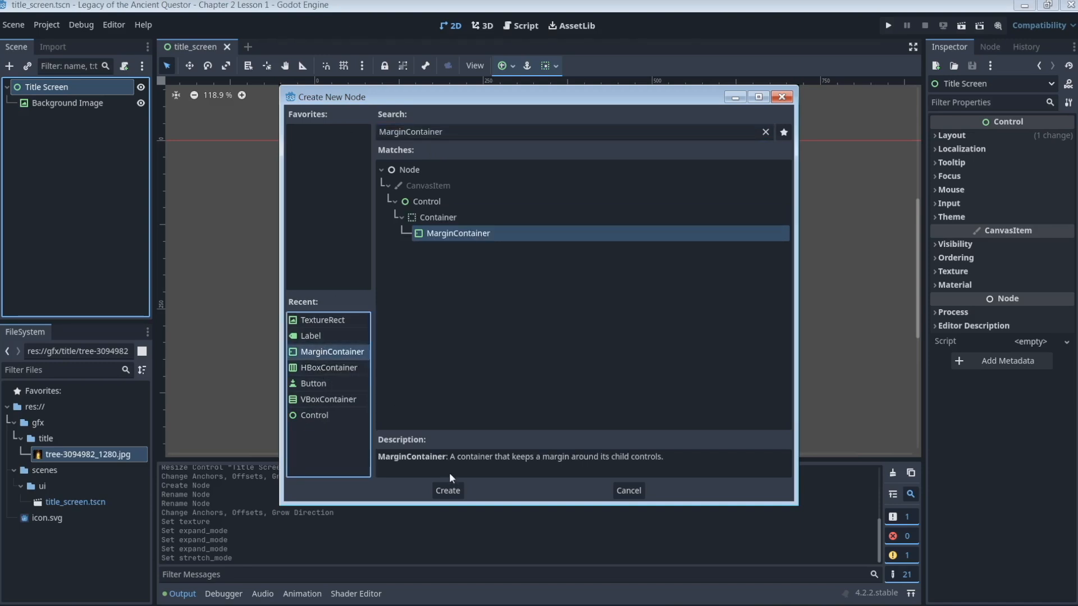
pyautogui.click(447, 491)
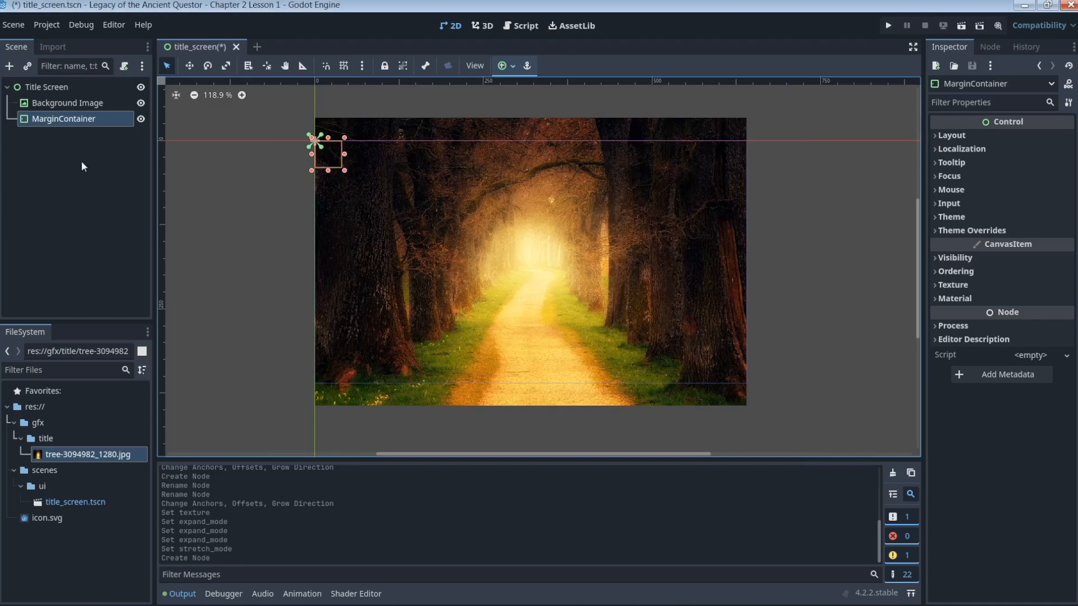
# Rename the MarginContainer node to Content and apply the Full Rect anchor preset so it fills the screen
pyautogui.doubleClick(89, 122)
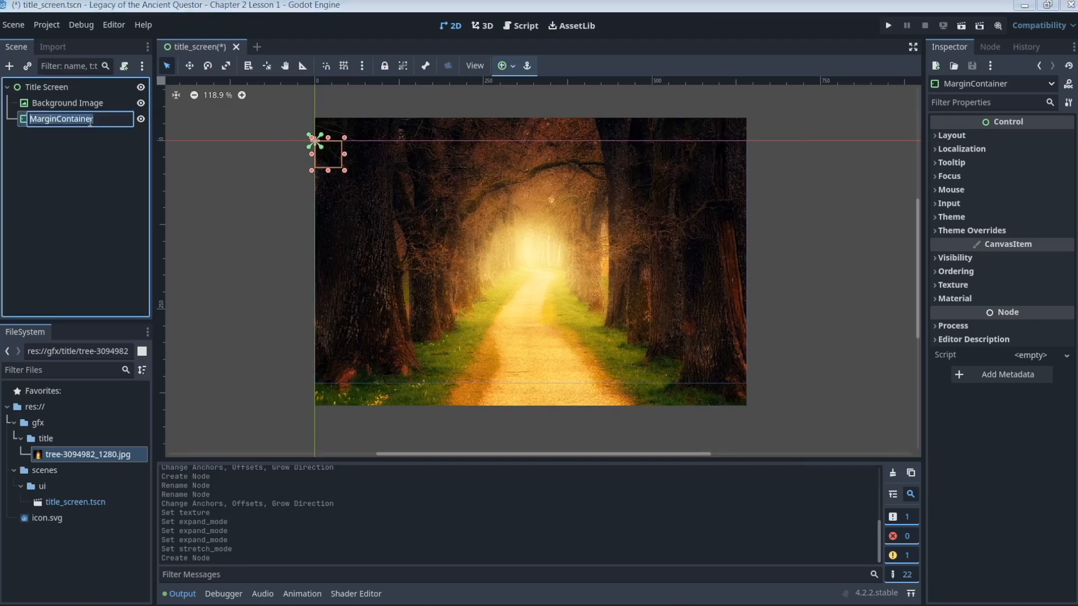
pyautogui.write('Content')
pyautogui.press('Return')
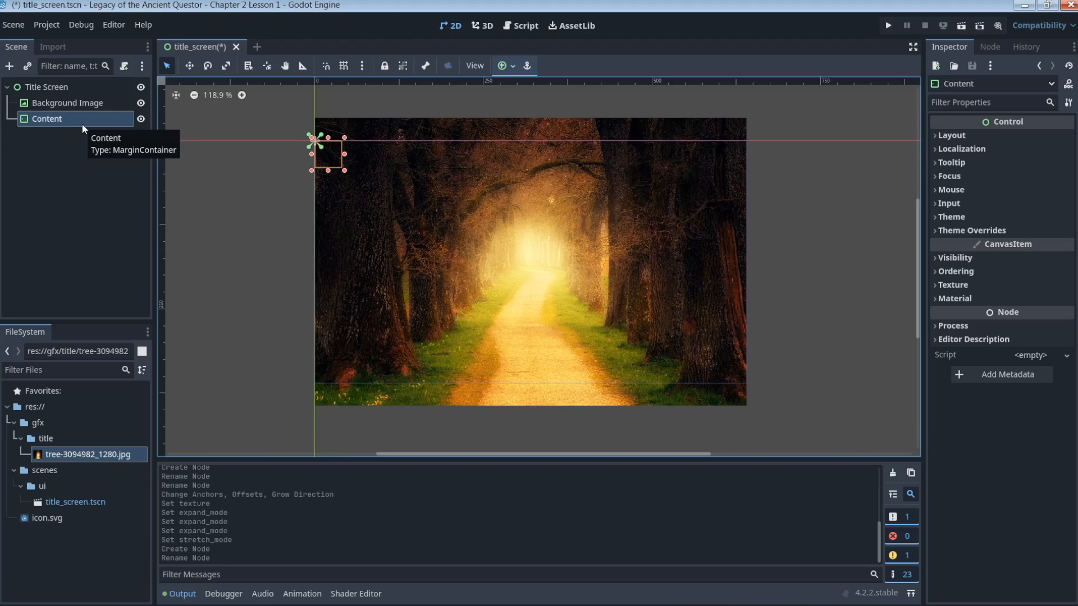
pyautogui.click(514, 66)
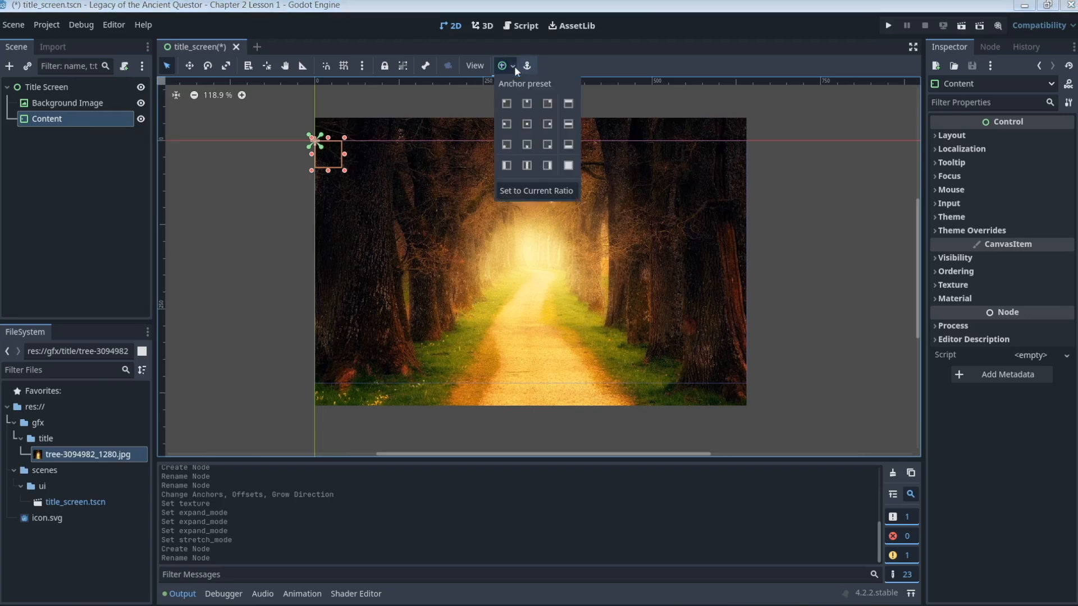
pyautogui.click(568, 165)
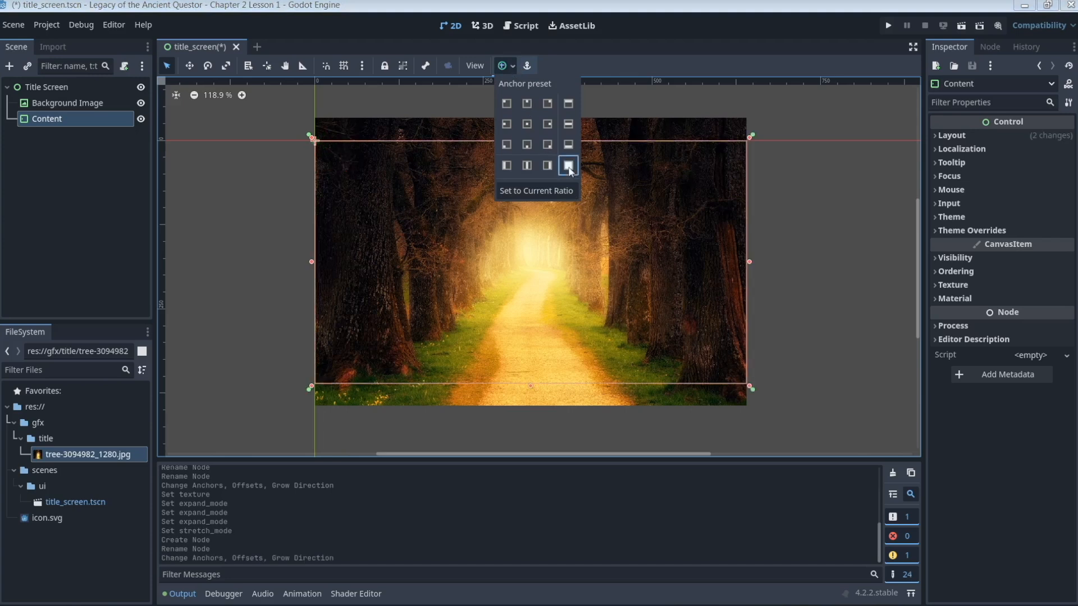
pyautogui.click(79, 190)
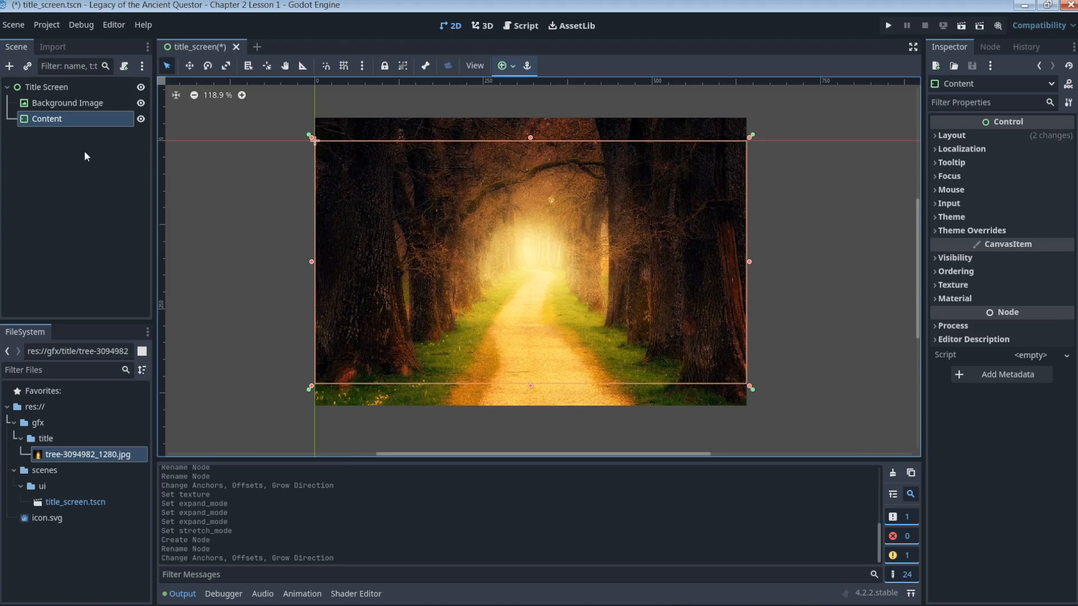
# Add a Label node as a child of Content
pyautogui.rightClick(92, 119)
pyautogui.click(129, 128)
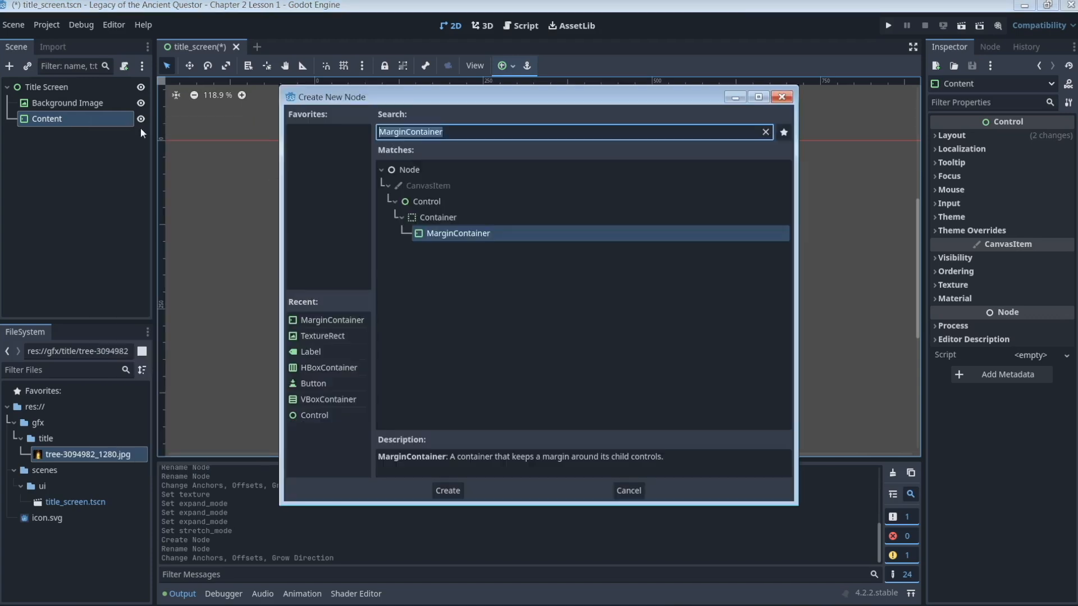
pyautogui.click(333, 352)
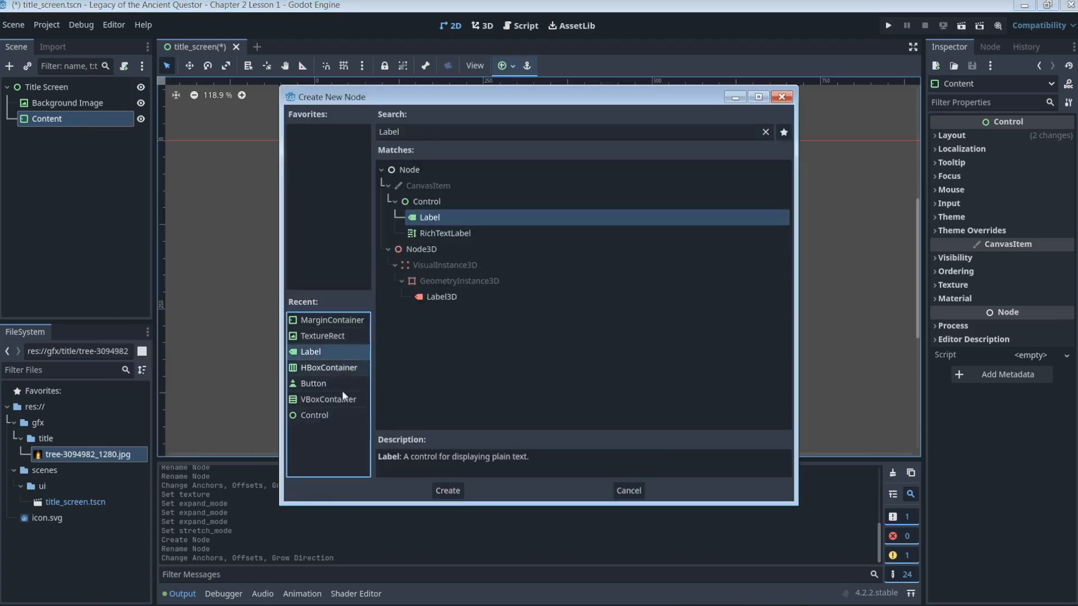
pyautogui.click(448, 491)
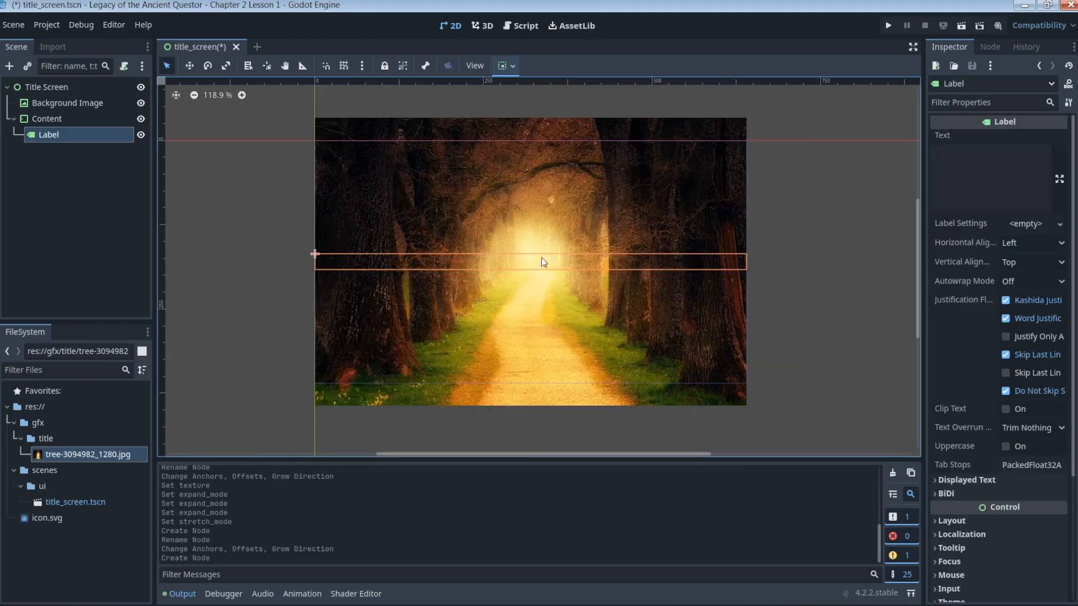
# Set the Label's text to "Legacy of the Ancient Questor"
pyautogui.click(64, 117)
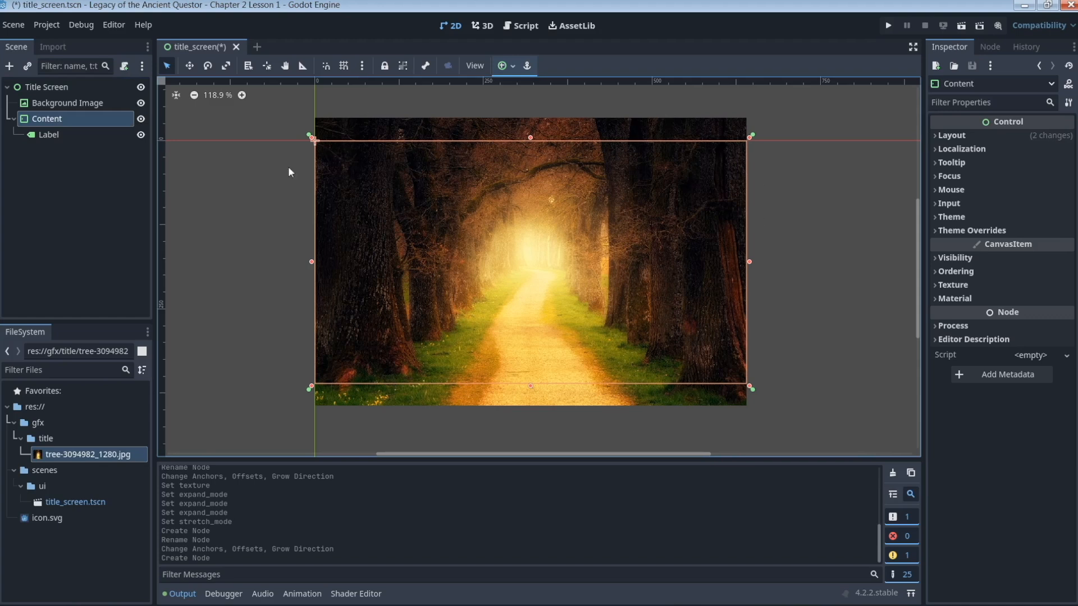
pyautogui.click(55, 135)
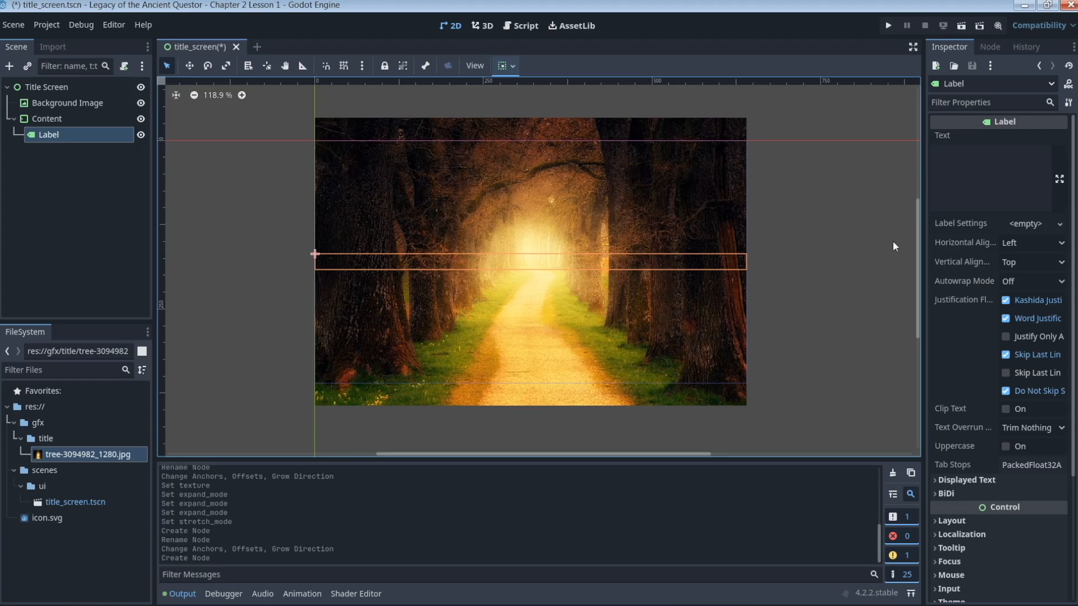
pyautogui.click(970, 181)
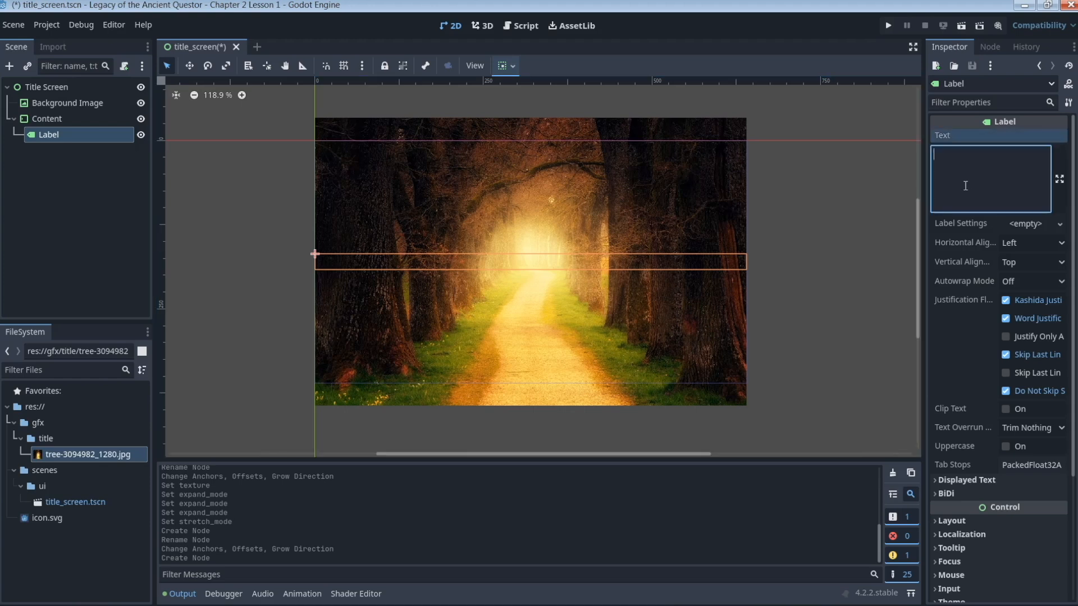
pyautogui.write('L')
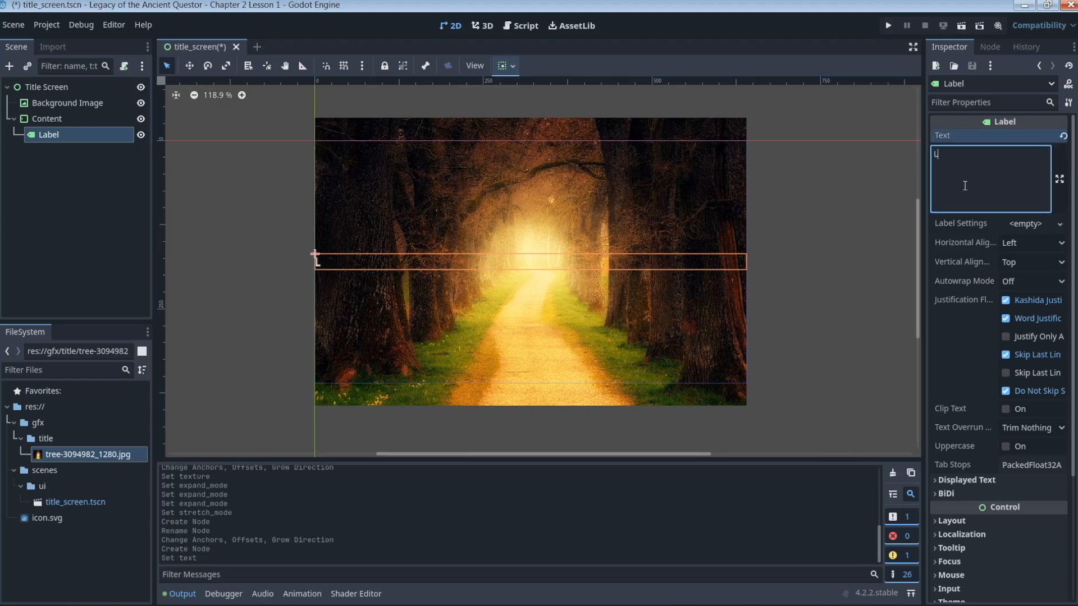
pyautogui.write('egacy of th')
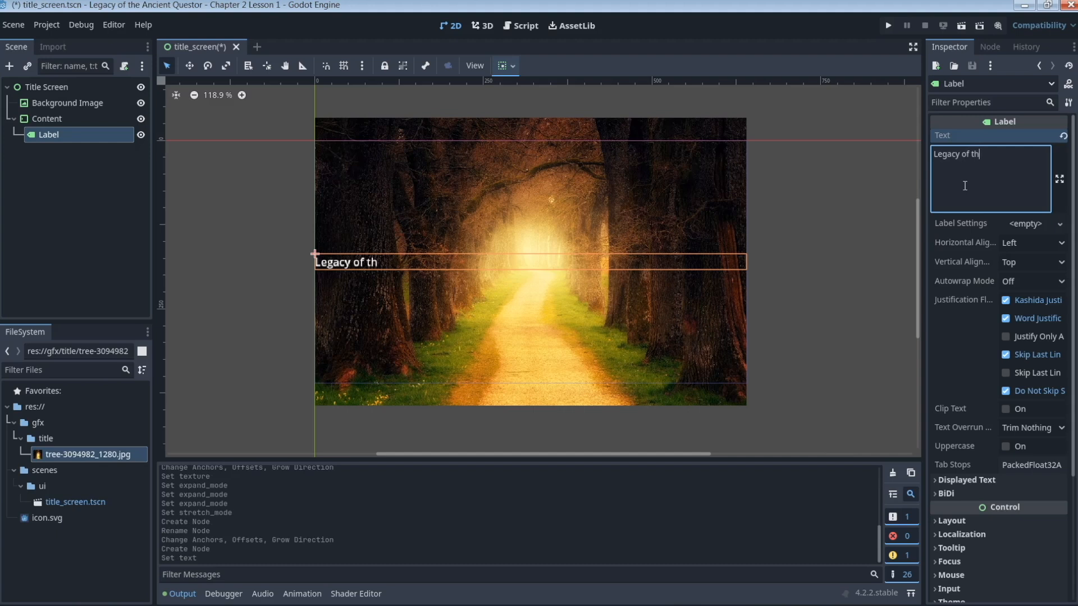
pyautogui.write('e Ancient Questor')
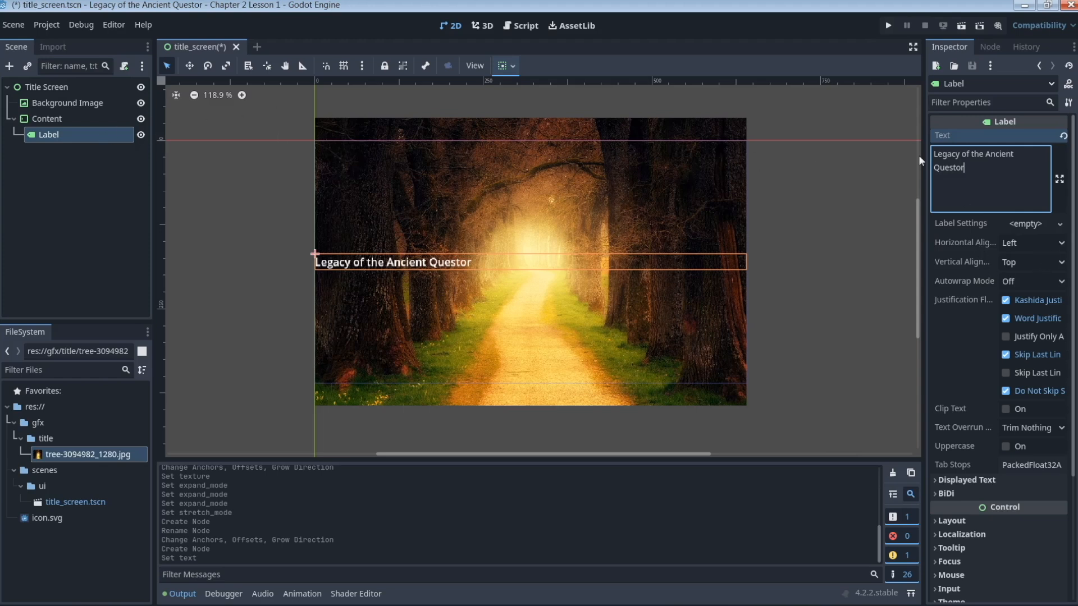
# Set both the horizontal and vertical alignment of the Label's text to Center
pyautogui.click(1064, 245)
pyautogui.click(1044, 276)
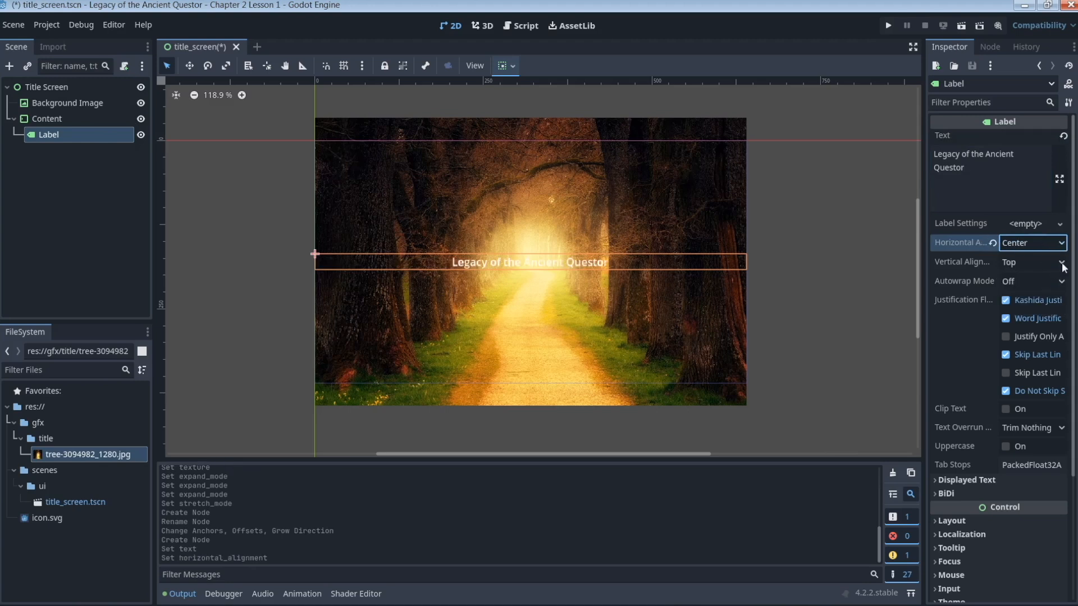
pyautogui.click(1063, 264)
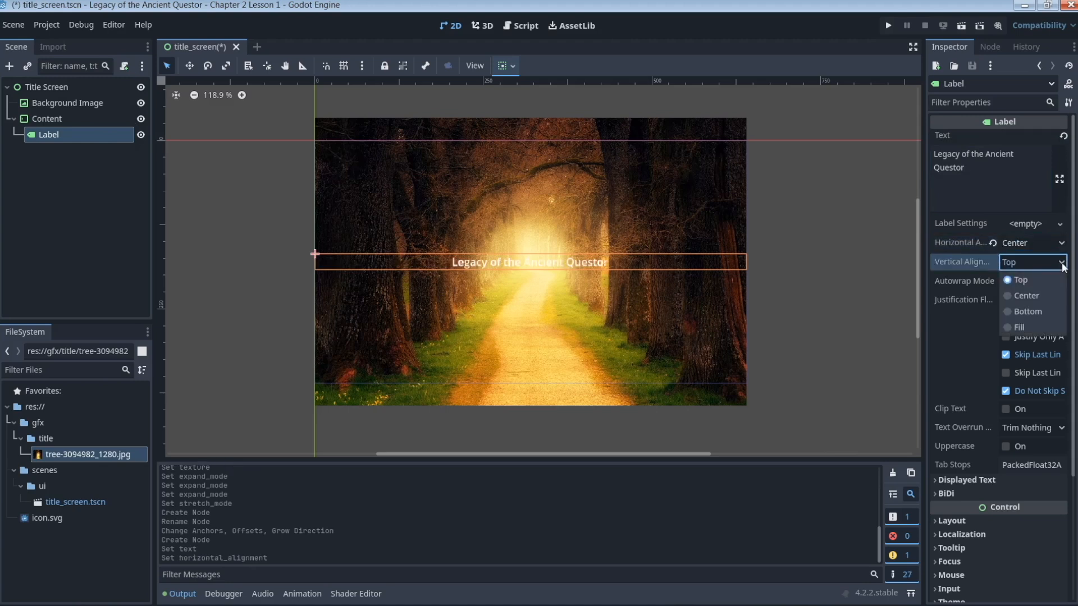
pyautogui.click(1026, 296)
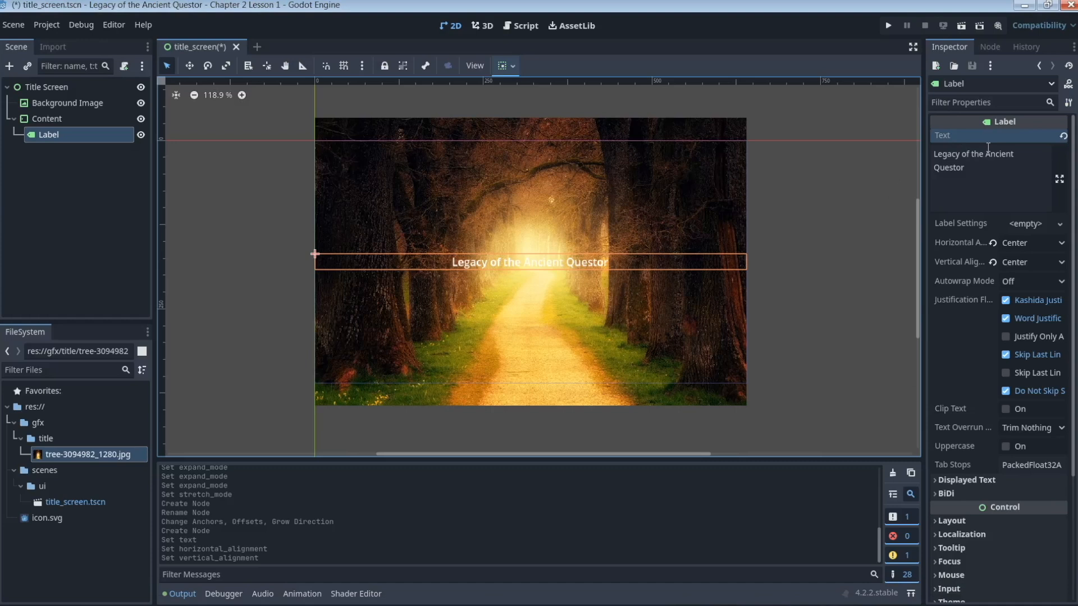
# Give the Label a new LabelSettings resource and expand its Font, Outline and Shadow properties
pyautogui.click(1060, 224)
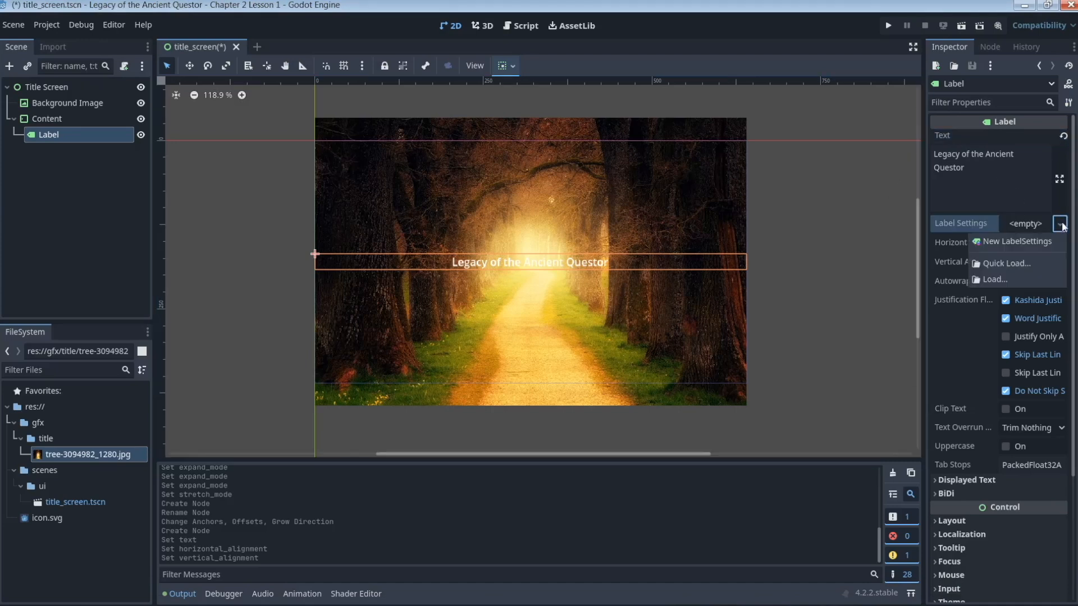
pyautogui.click(1013, 242)
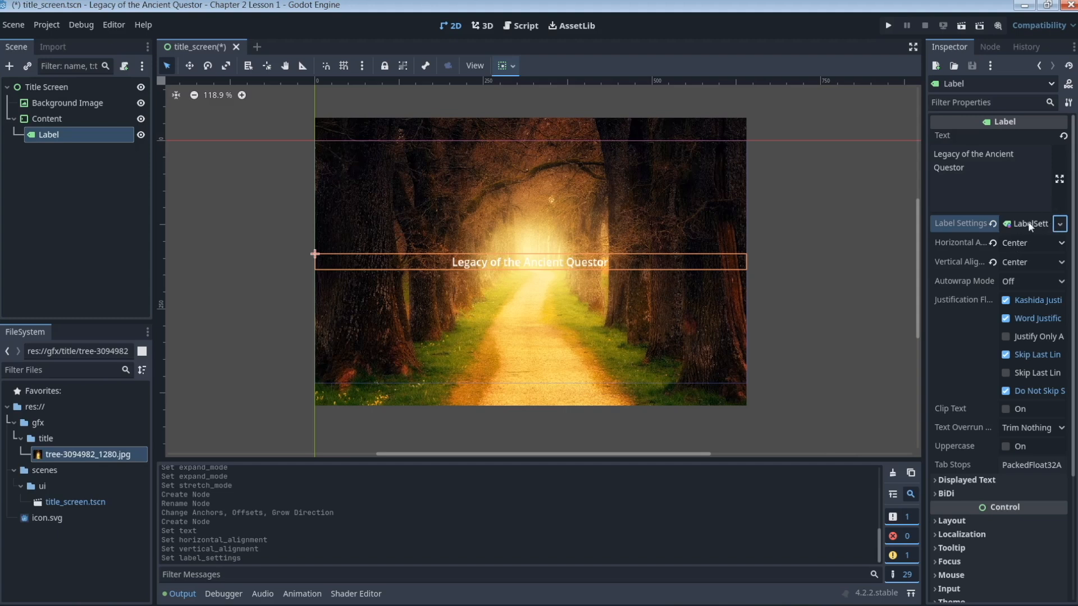
pyautogui.click(1030, 224)
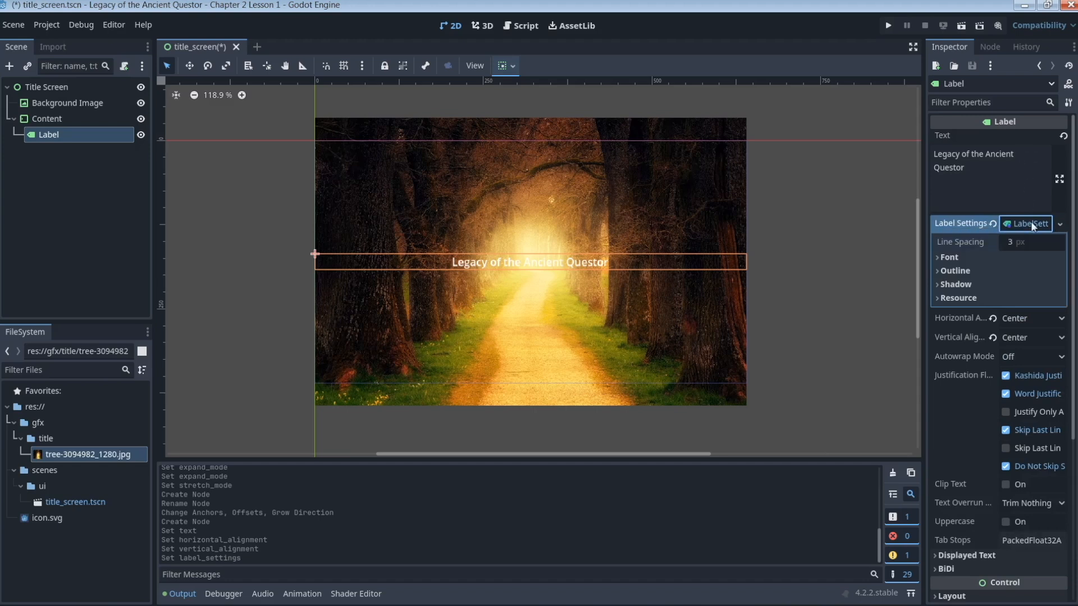
pyautogui.click(938, 257)
pyautogui.click(938, 324)
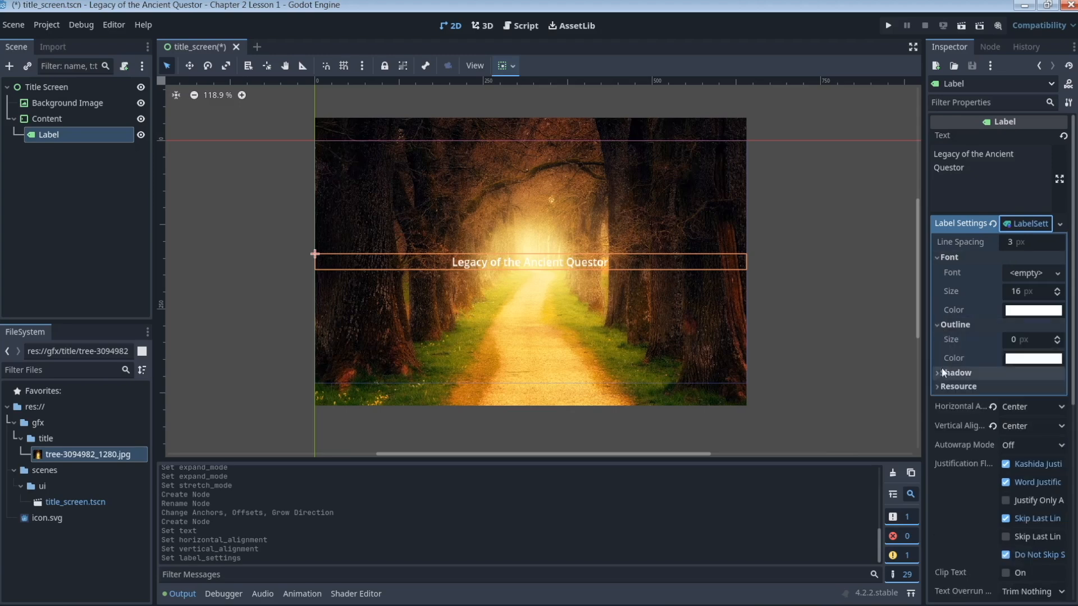
pyautogui.click(936, 373)
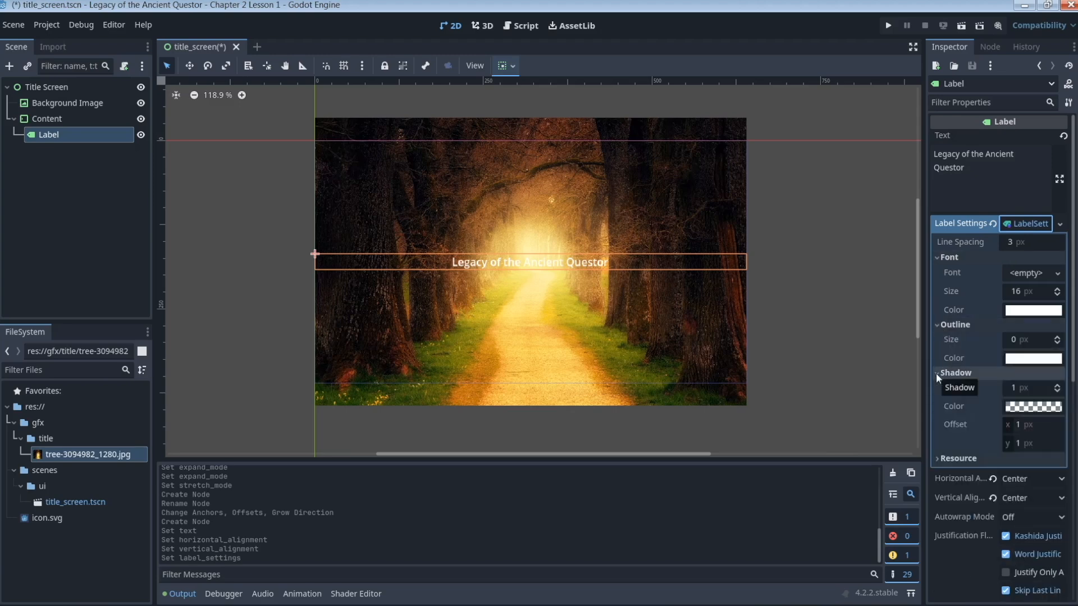
# Switch to the file explorer and copy alagard_by_pix3m-d6awiwp.ttf from the font_Pix3M_ccby folder inside resources
pyautogui.click(91, 597)
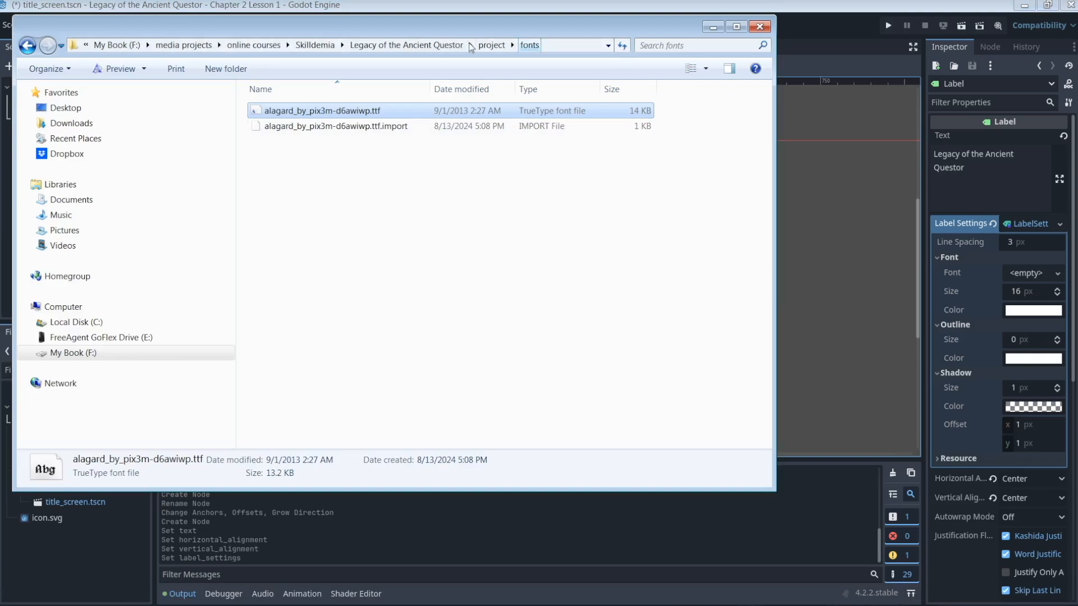
pyautogui.click(453, 46)
pyautogui.doubleClick(392, 173)
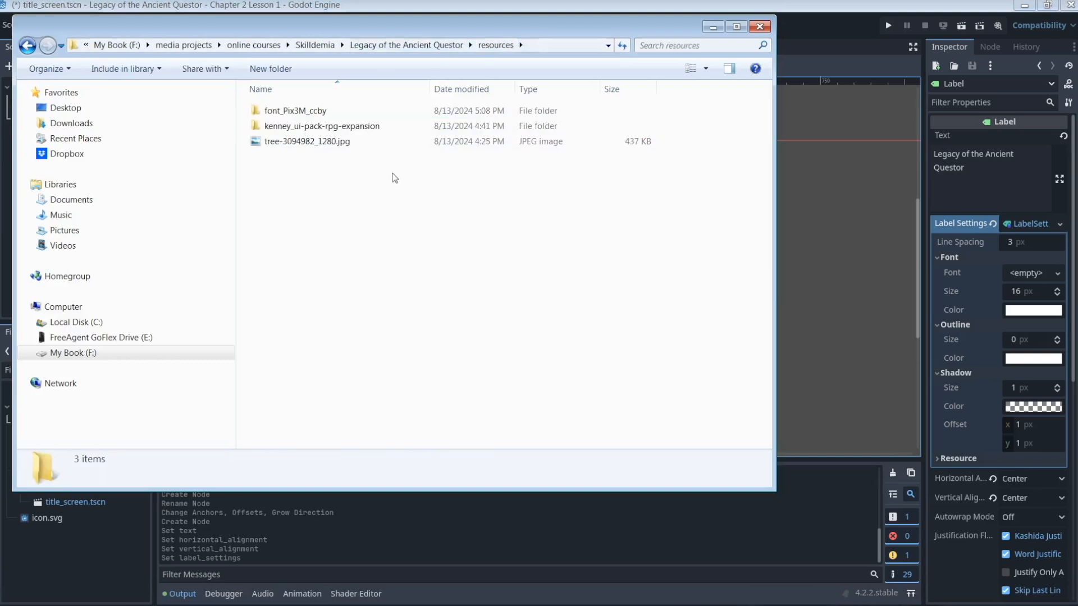
pyautogui.doubleClick(339, 116)
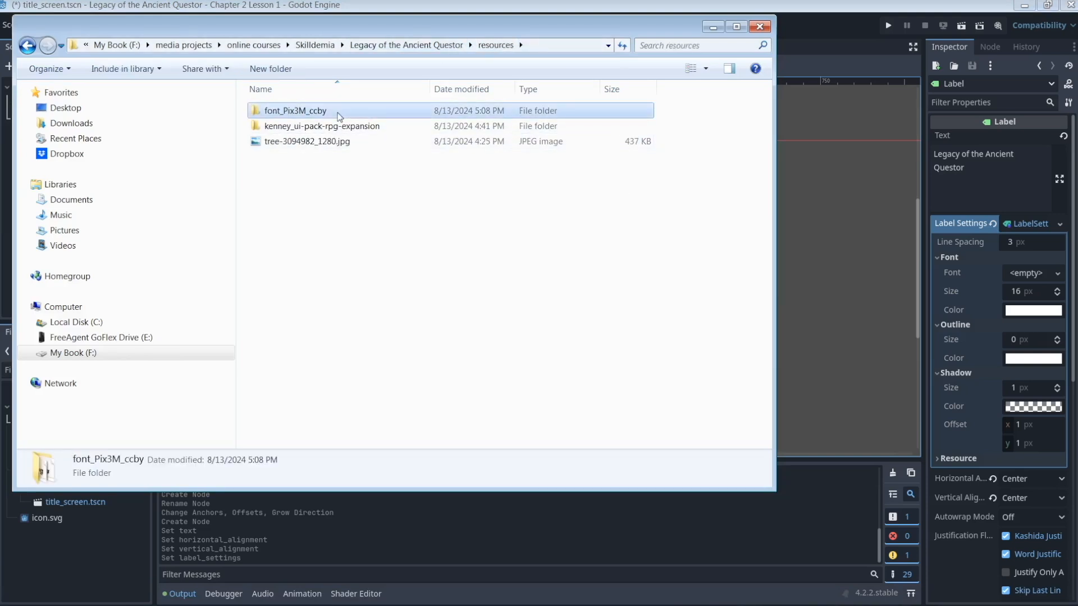
pyautogui.click(315, 128)
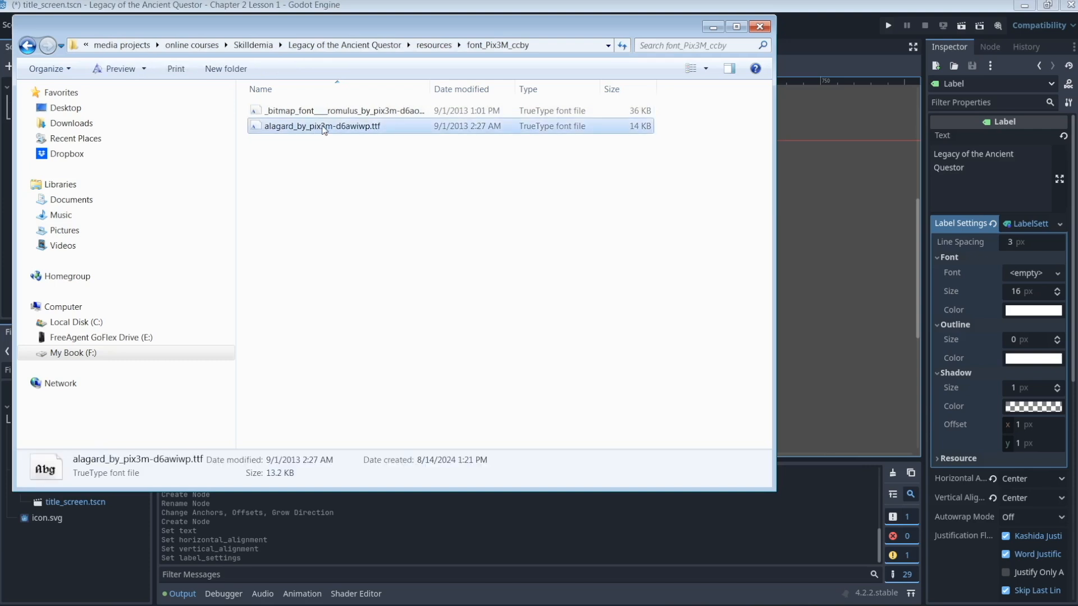
pyautogui.rightClick(323, 127)
pyautogui.click(362, 289)
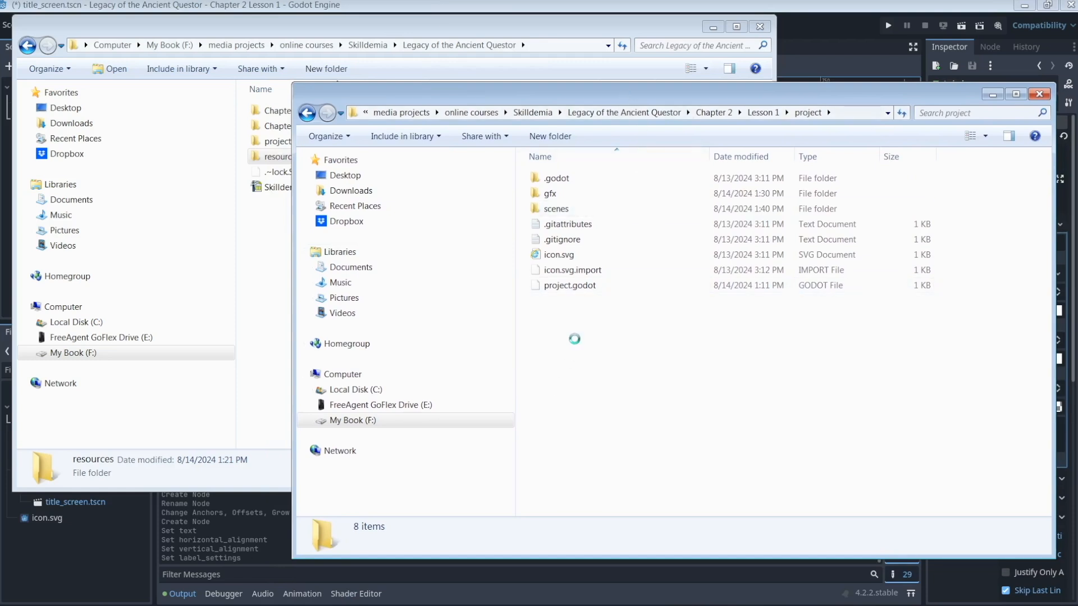
# Create a folder named fonts in the Chapter 2 Lesson 1 project folder
pyautogui.rightClick(576, 341)
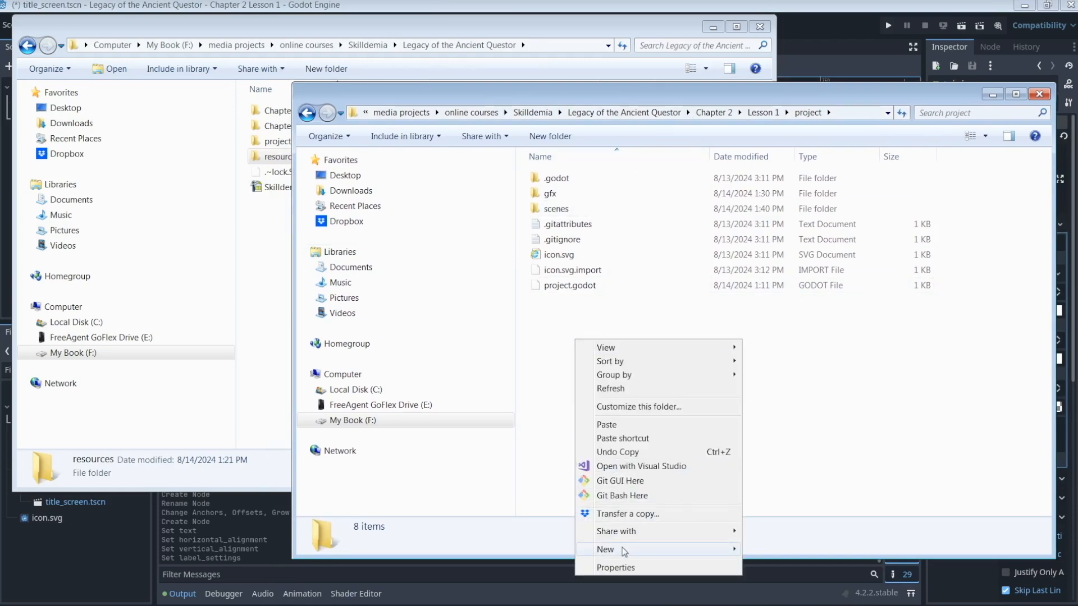
pyautogui.moveTo(623, 552)
pyautogui.click(794, 371)
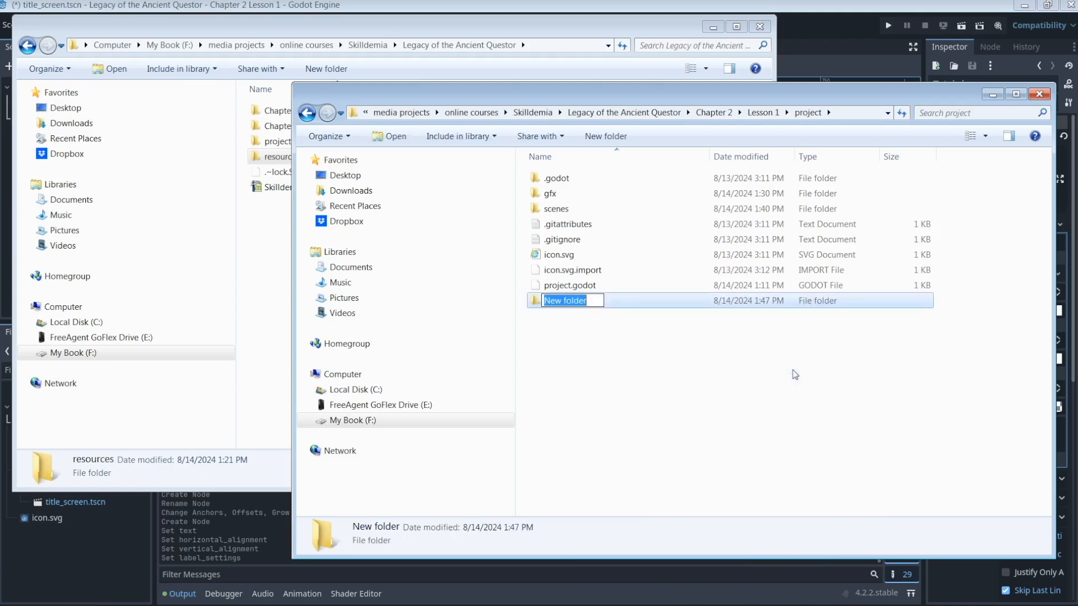
pyautogui.write('font')
pyautogui.press('Return')
pyautogui.click(571, 301)
pyautogui.click(571, 306)
pyautogui.write('s')
pyautogui.press('Return')
# Paste the copied Alagard font file into the fonts folder and return to Godot
pyautogui.doubleClick(571, 308)
pyautogui.rightClick(590, 233)
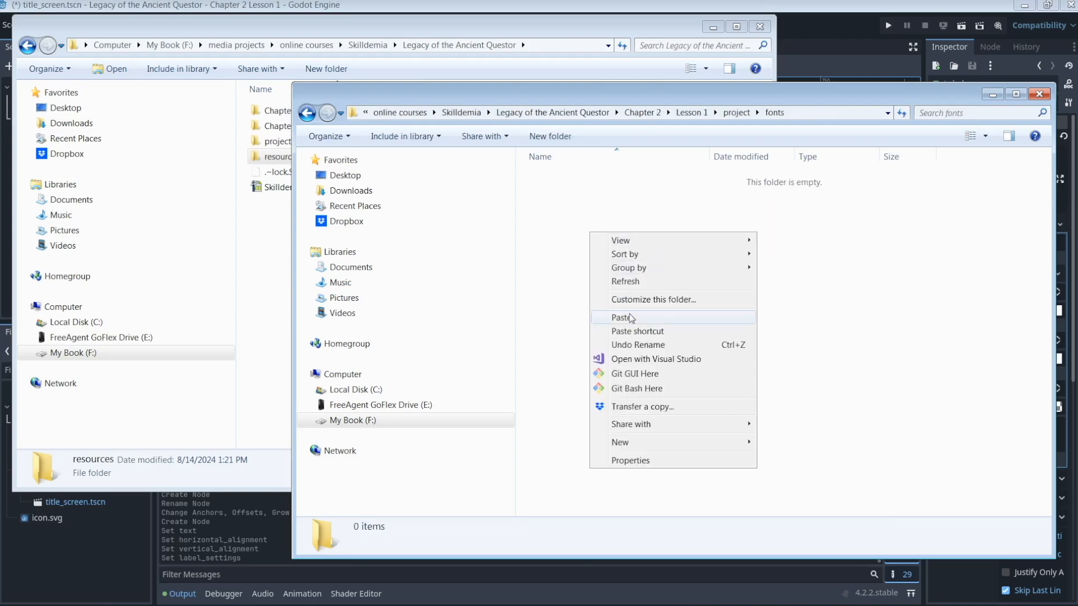
pyautogui.click(622, 317)
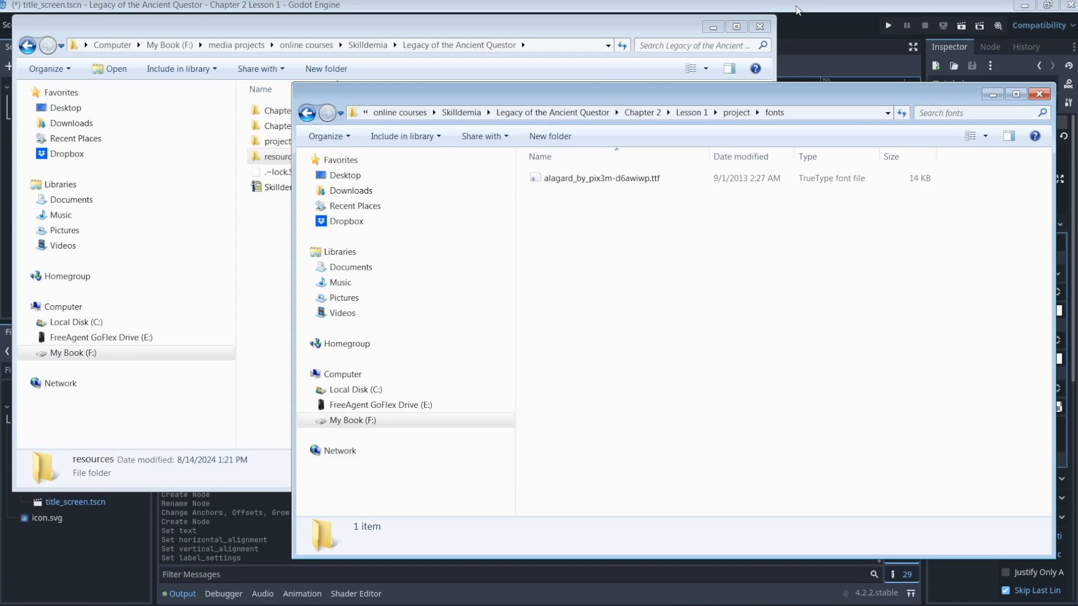
pyautogui.click(797, 10)
pyautogui.click(14, 422)
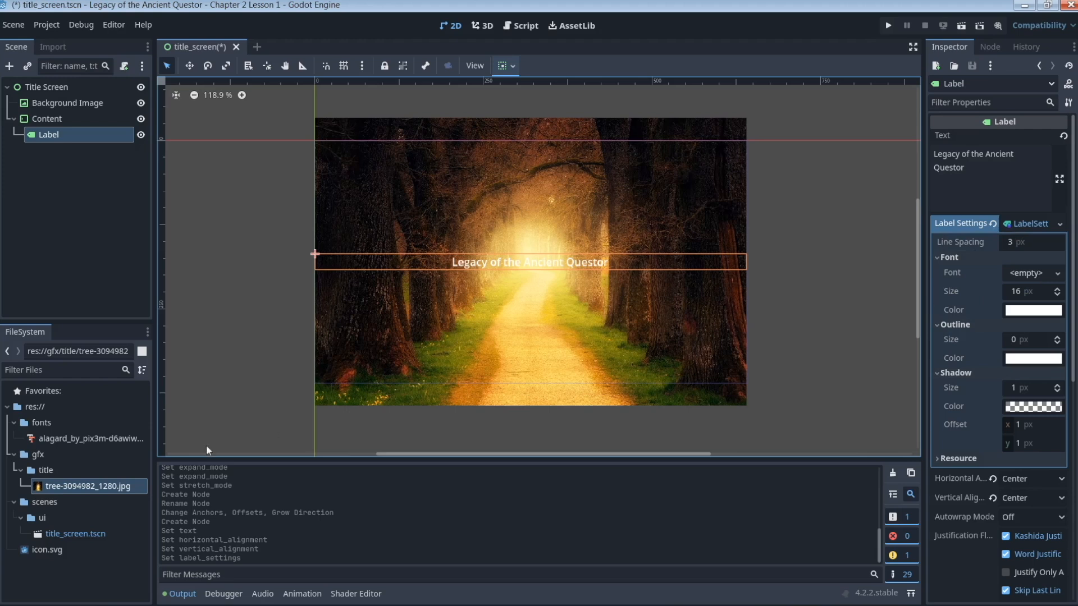
# Assign the alagard_by_pix3m-d6awiwp.ttf font to the Label's settings and set the font size to 50 px
pyautogui.moveTo(68, 440); pyautogui.dragTo(1026, 274)
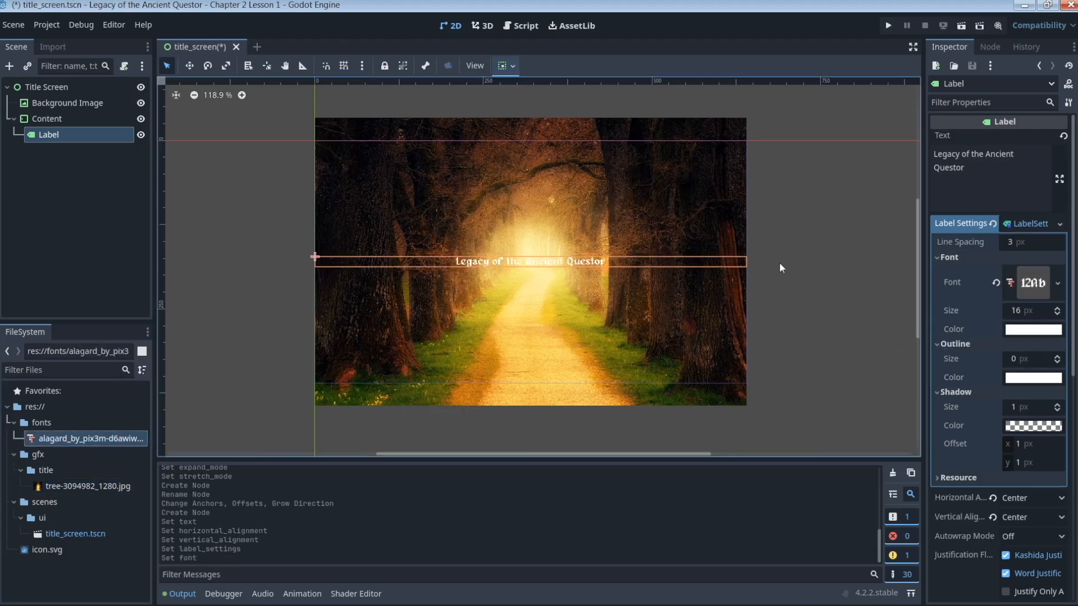
pyautogui.click(1019, 310)
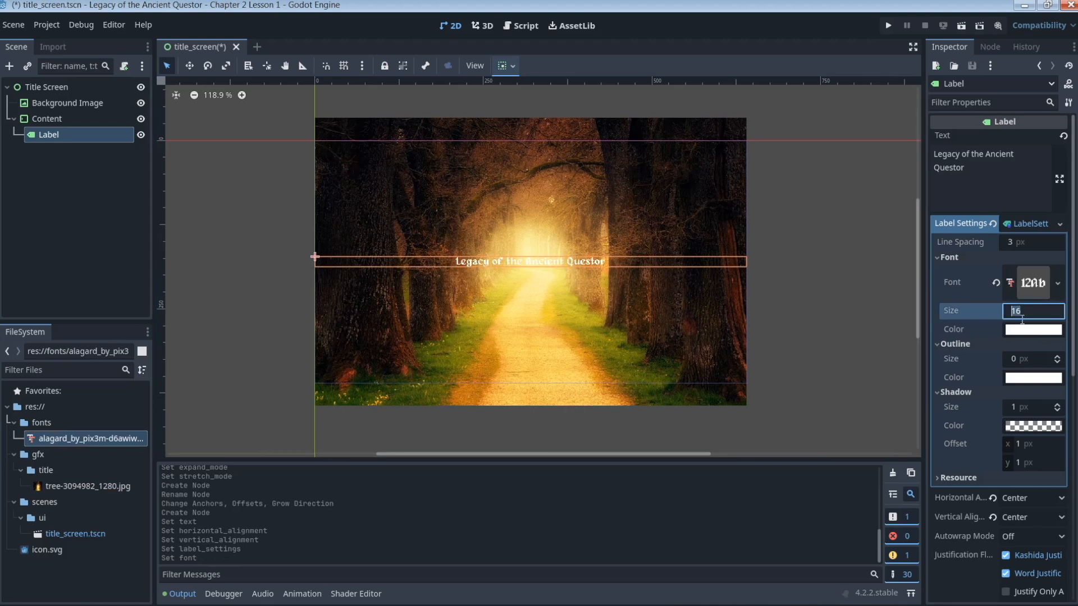
pyautogui.write('50')
pyautogui.press('Return')
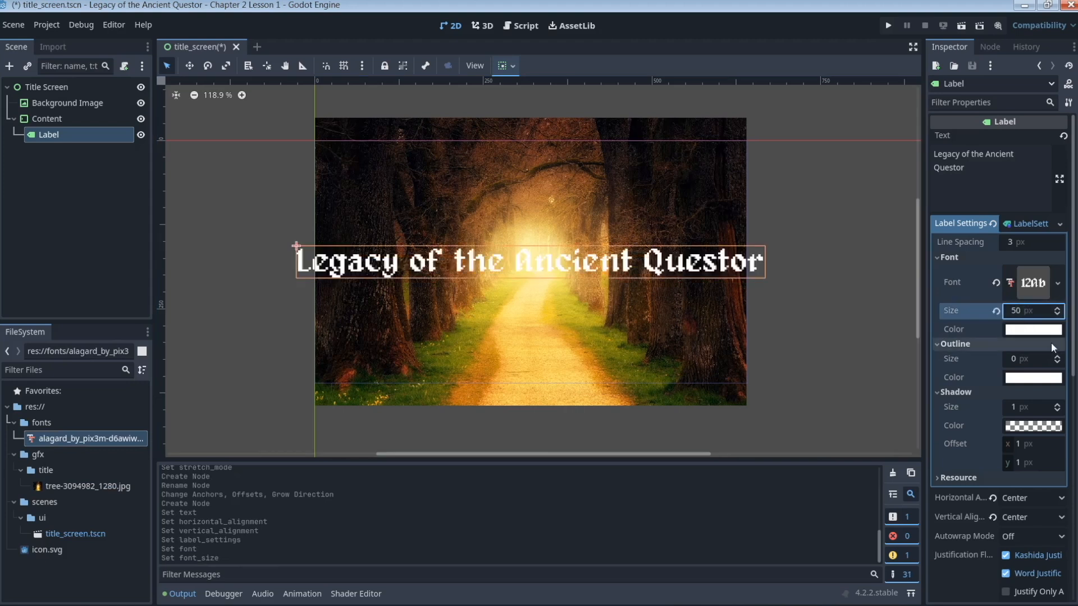
# Set the Label's font size to 40 px and give its text a 2 px black outline
pyautogui.write('40')
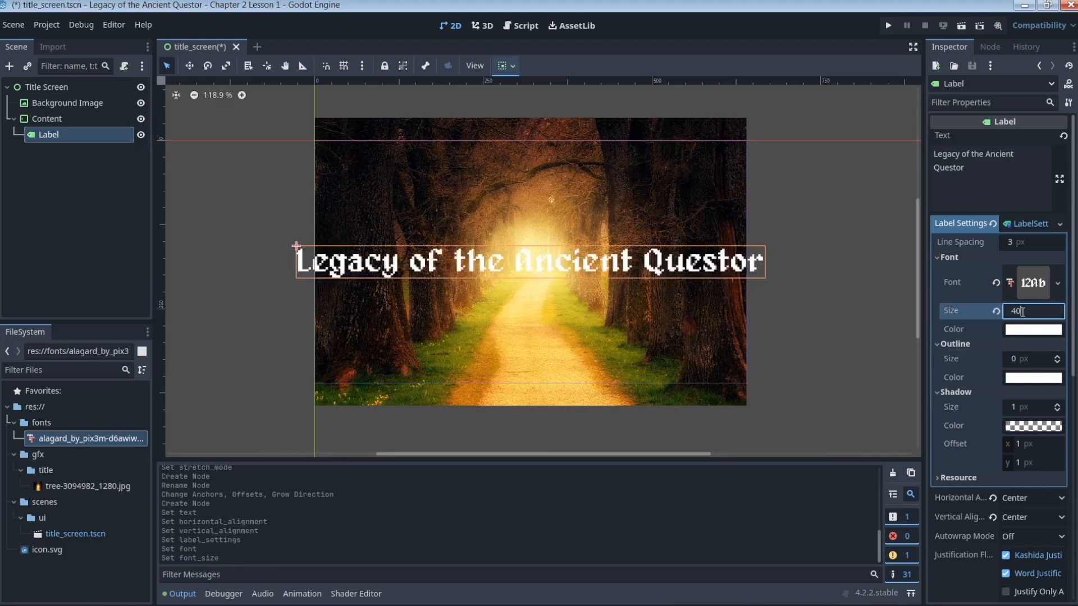
pyautogui.press('Return')
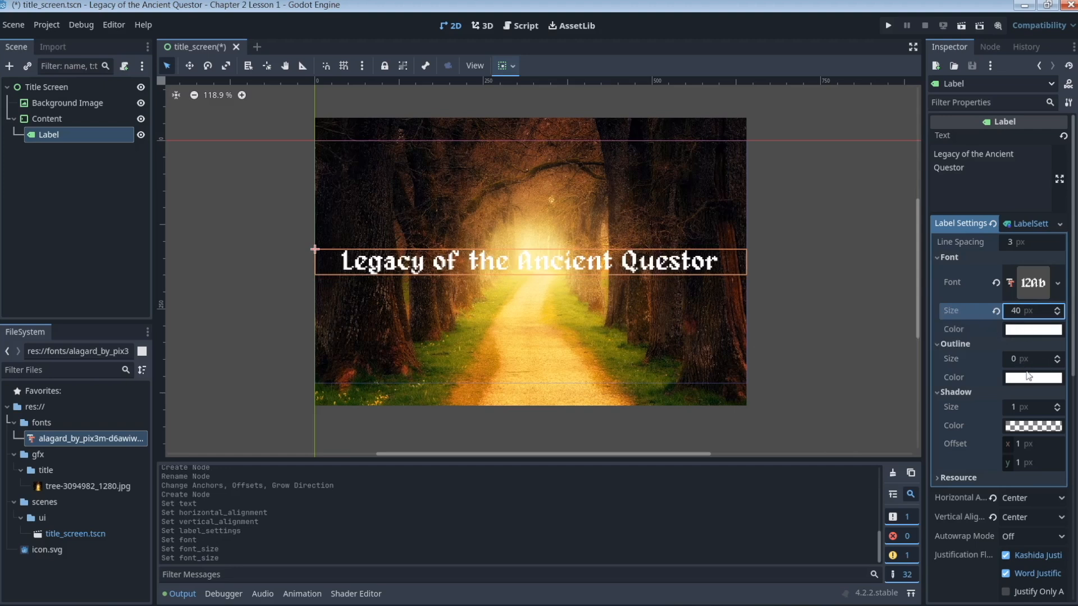
pyautogui.doubleClick(1058, 357)
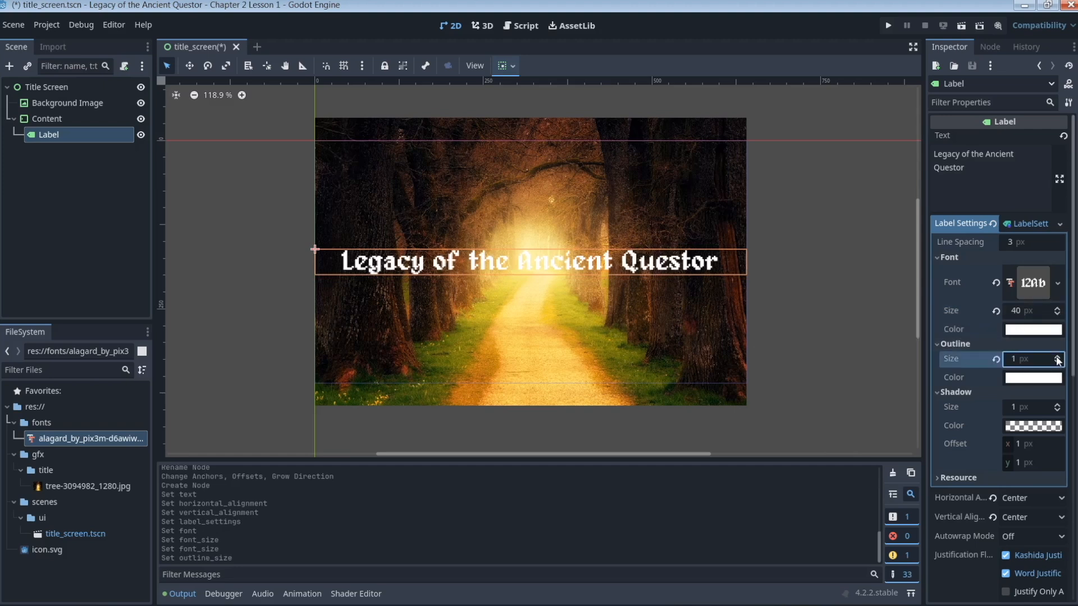
pyautogui.click(1036, 380)
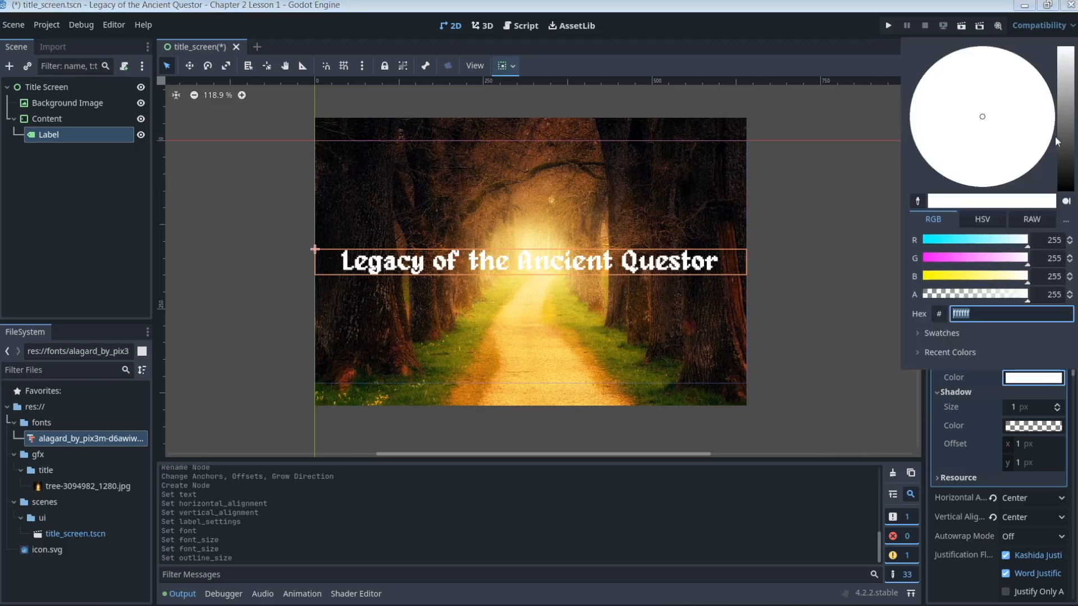
pyautogui.moveTo(1067, 118); pyautogui.dragTo(1073, 213)
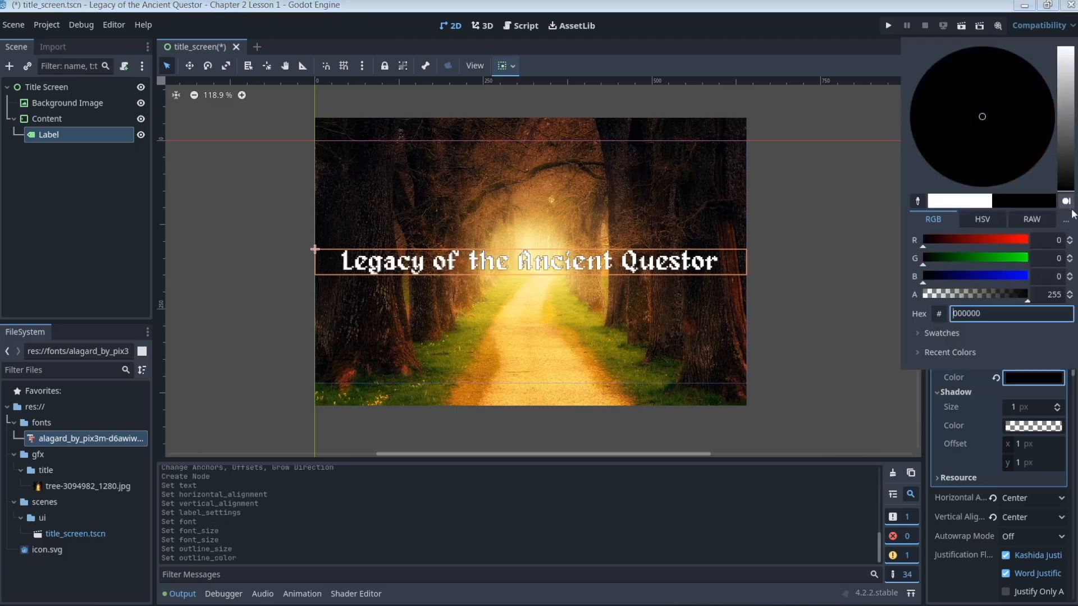
pyautogui.click(874, 49)
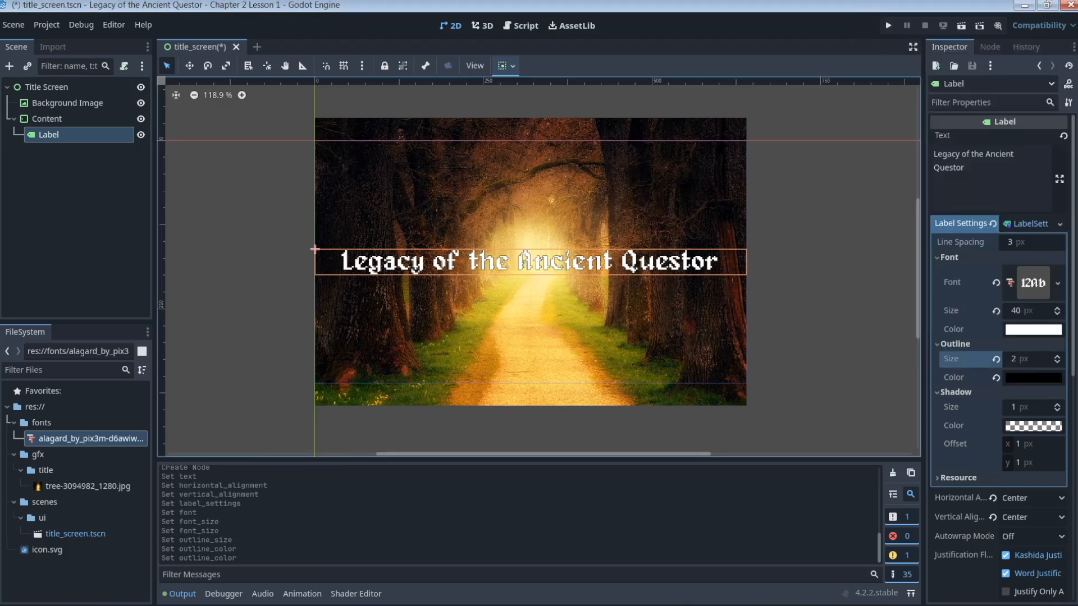
pyautogui.click(1058, 358)
pyautogui.click(1058, 362)
pyautogui.scroll(-1, 445, 255)
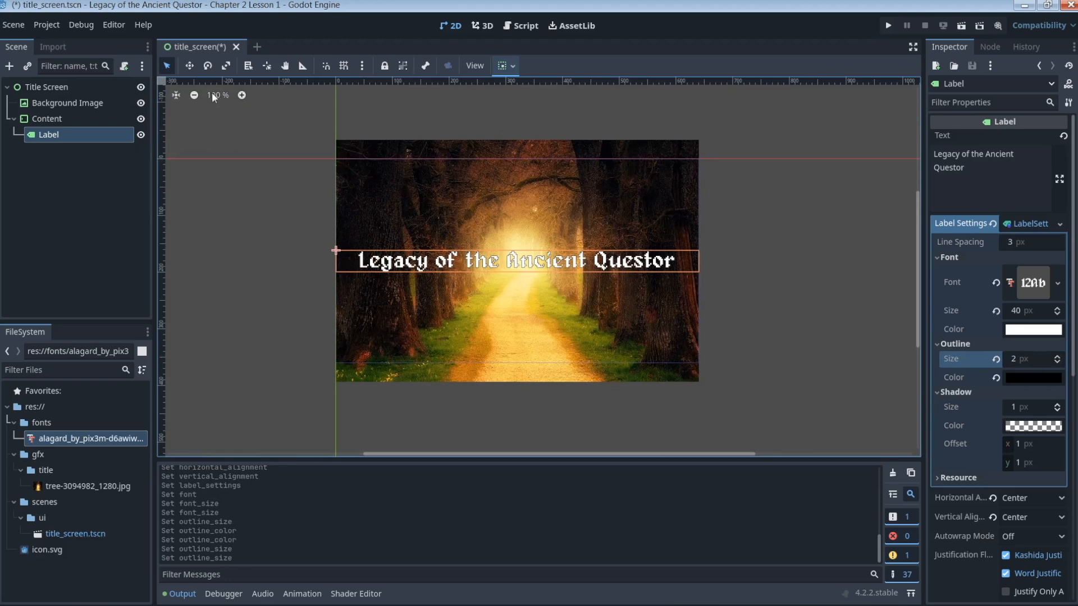
pyautogui.click(242, 95)
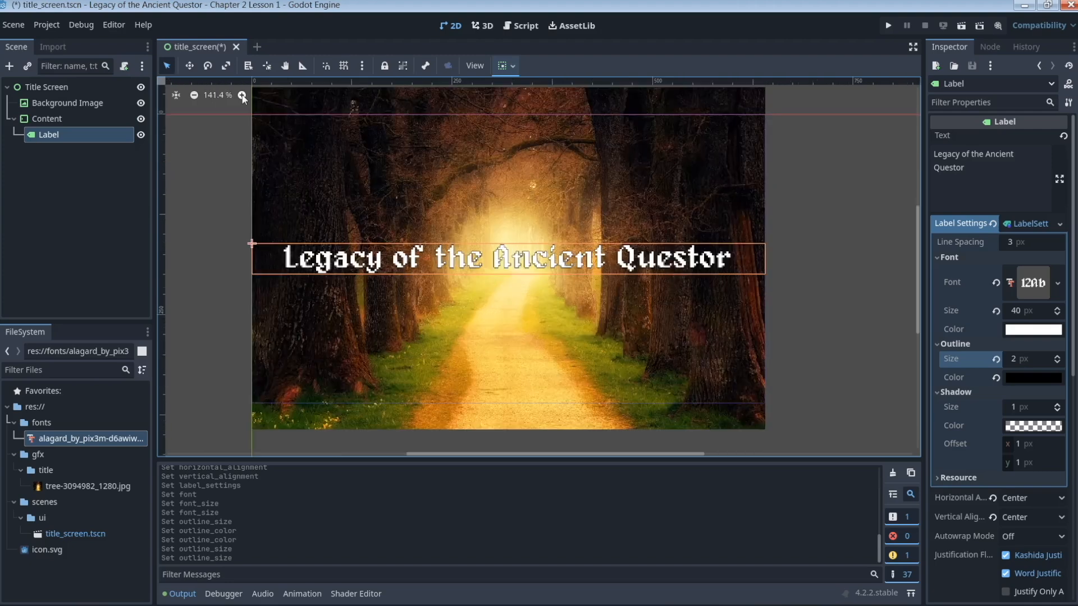
pyautogui.moveTo(232, 174); pyautogui.dragTo(275, 181, button='middle')
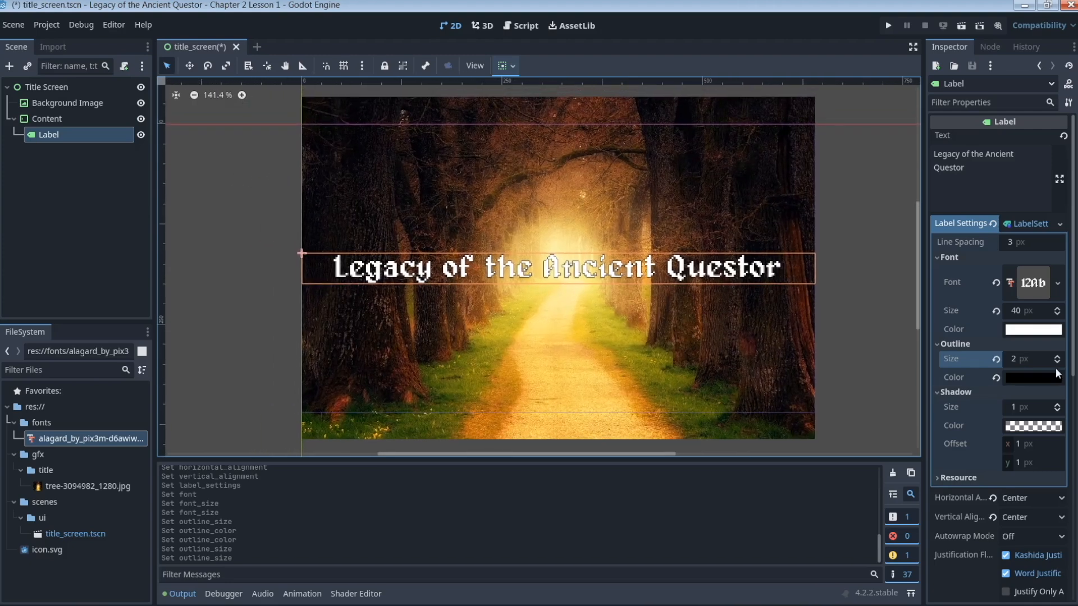
# Make the Label's text shadow fully opaque black and set the shadow size to 5 px
pyautogui.click(1038, 428)
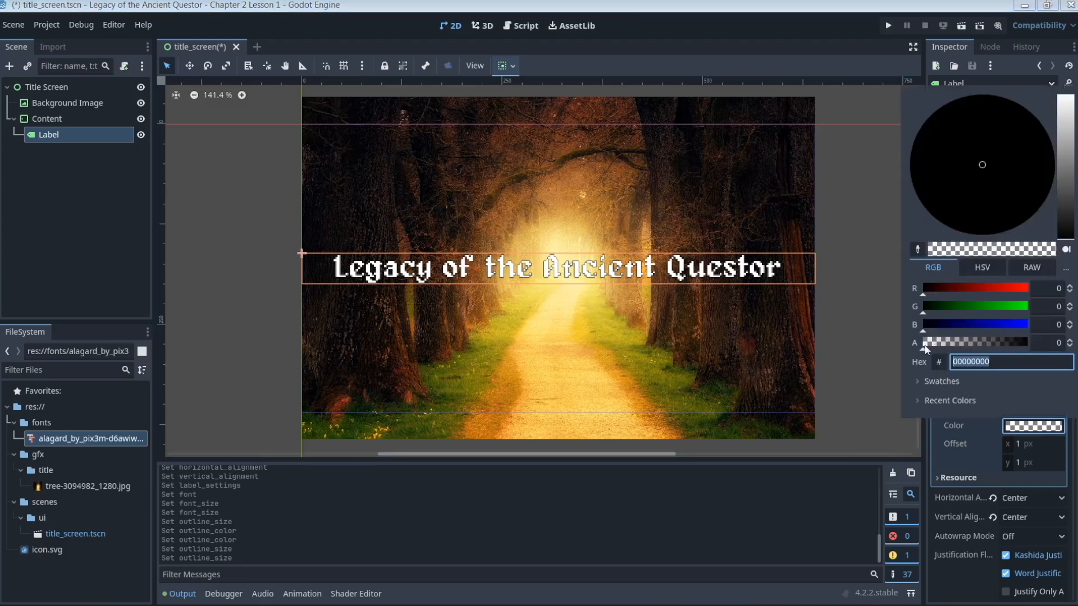
pyautogui.moveTo(924, 344); pyautogui.dragTo(1036, 344)
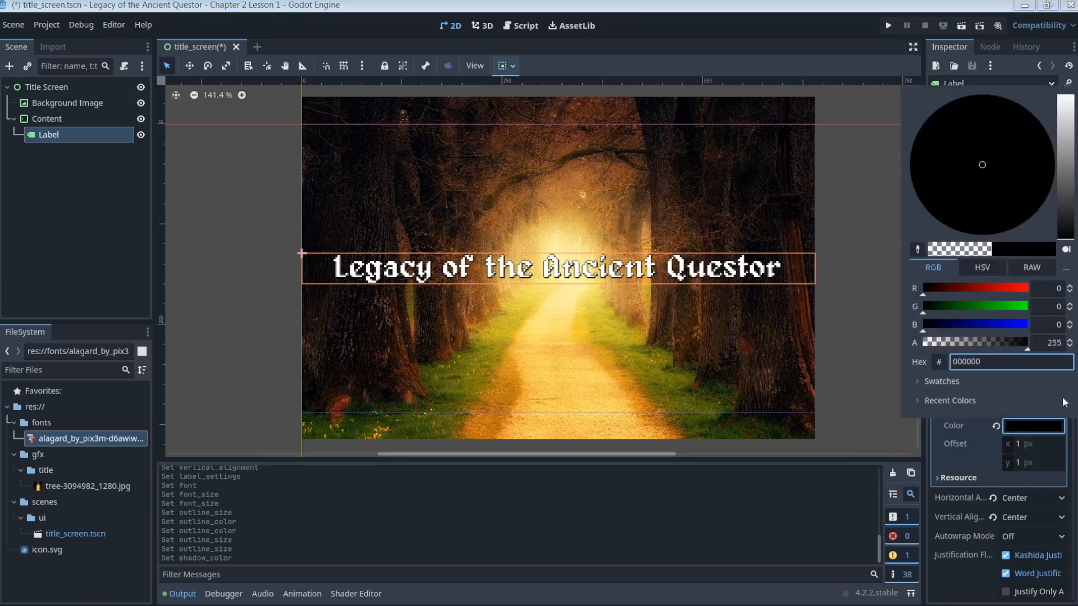
pyautogui.click(835, 31)
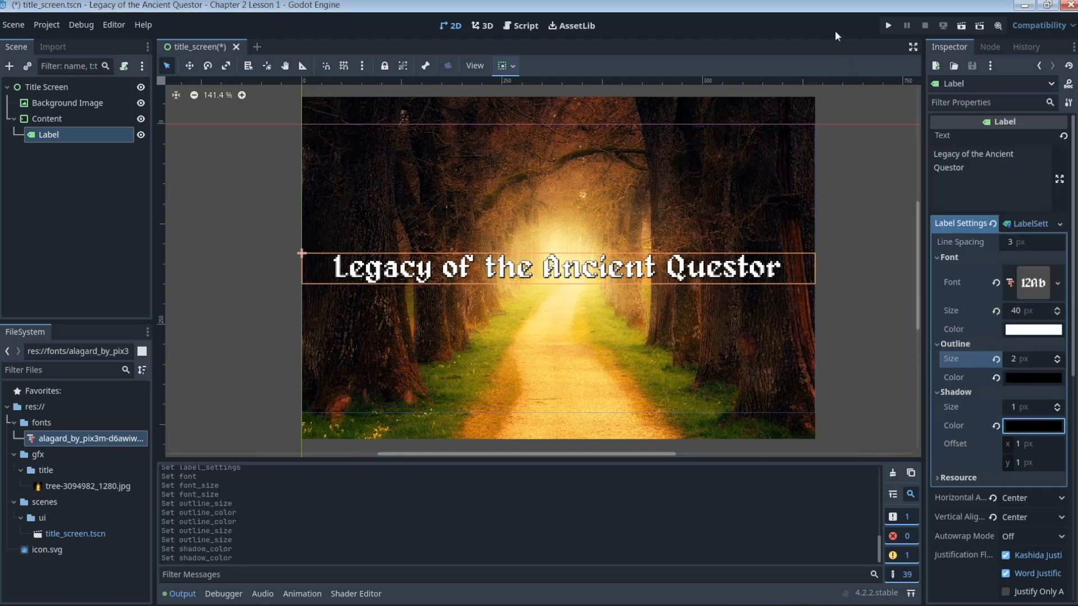
pyautogui.click(1058, 406)
pyautogui.click(1057, 405)
pyautogui.click(1057, 406)
pyautogui.click(1058, 405)
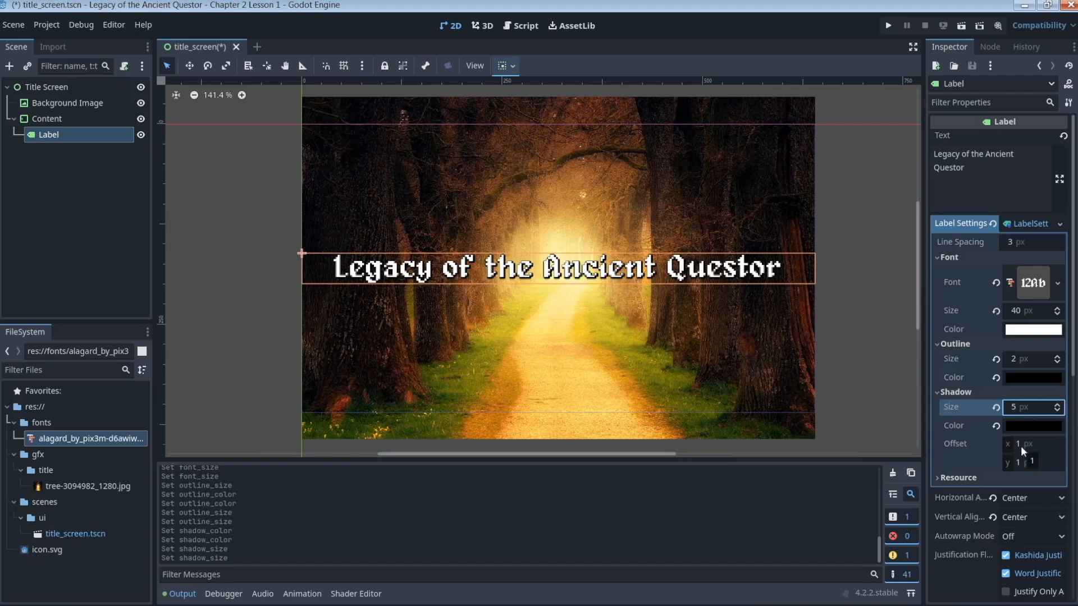
# Set the Label's shadow offset to 2 px in both x and y
pyautogui.scroll(8, 783, 342)
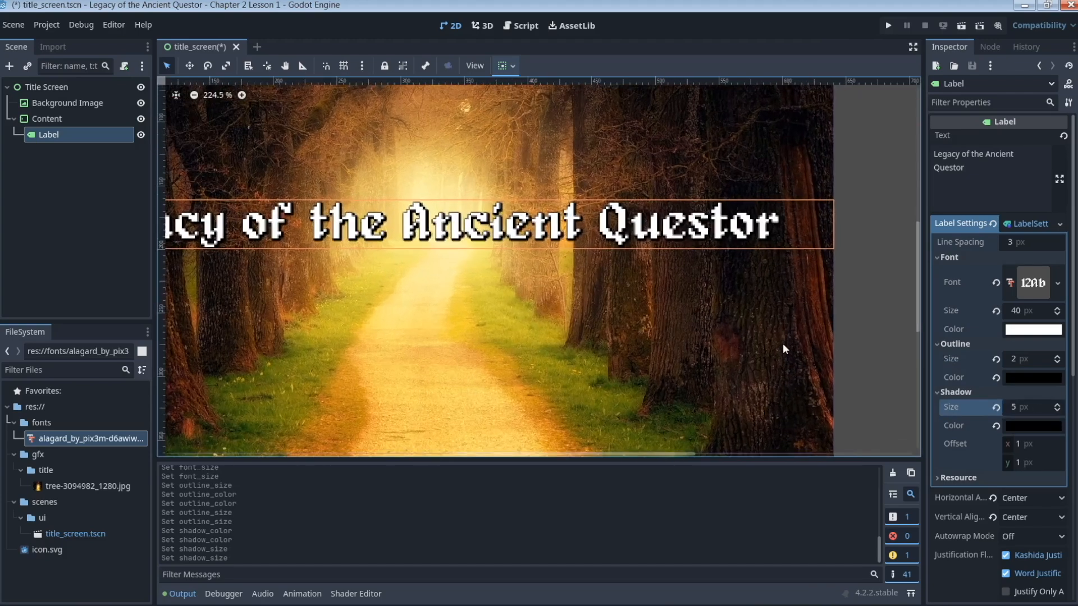
pyautogui.scroll(1, 784, 345)
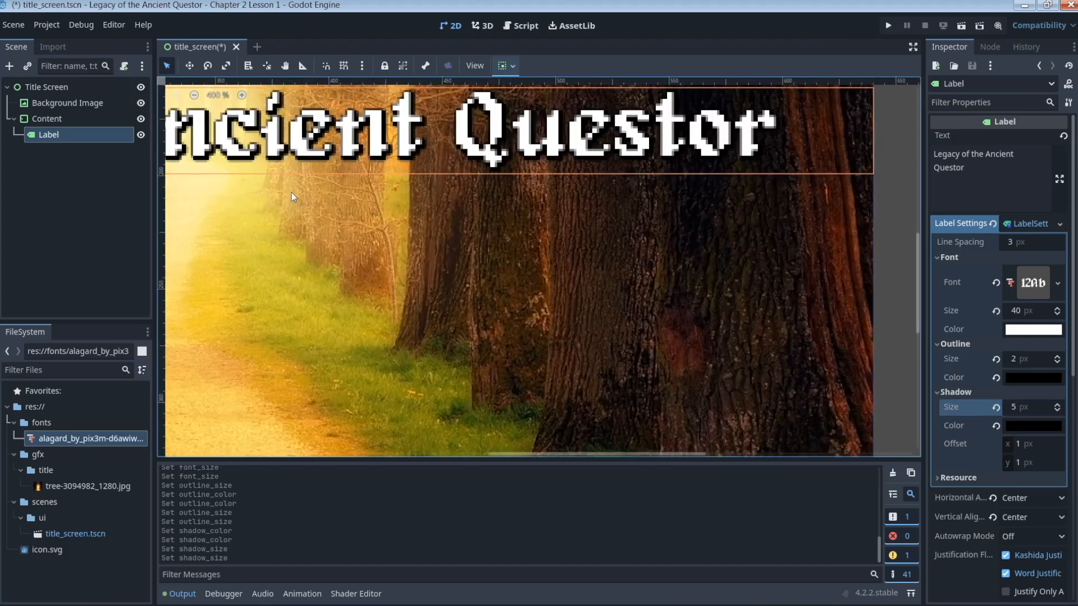
pyautogui.click(1027, 446)
pyautogui.write('2')
pyautogui.click(1030, 463)
pyautogui.write('2')
pyautogui.press('Return')
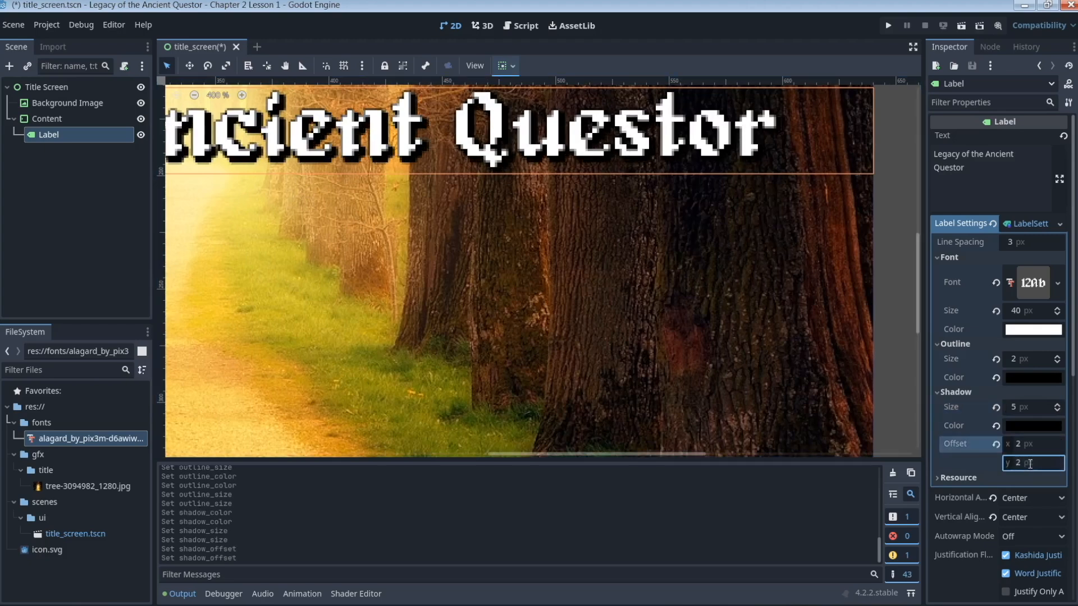
pyautogui.scroll(-6, 550, 297)
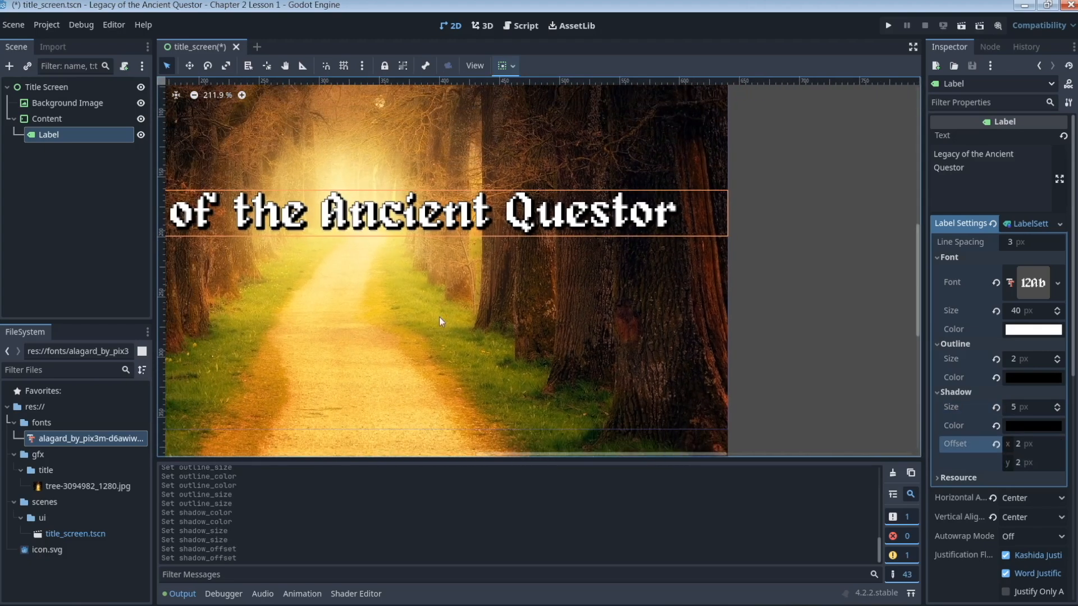
pyautogui.scroll(-4, 641, 283)
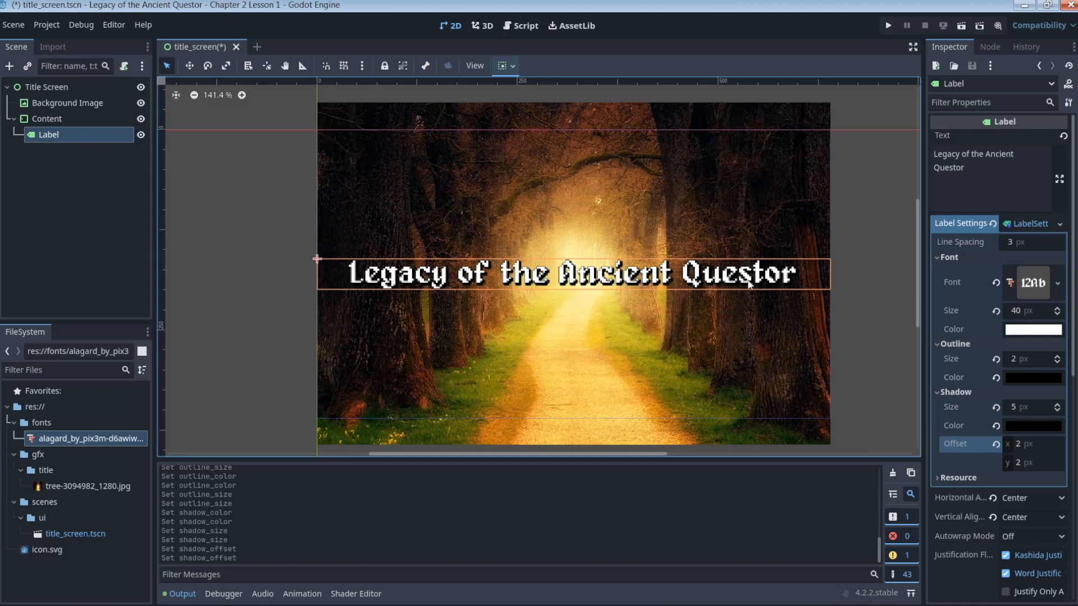
# Examine the Label's layout and transform properties and compare its bounds with those of the Content container
pyautogui.click(1016, 224)
pyautogui.scroll(-1, 999, 251)
pyautogui.scroll(-2, 999, 247)
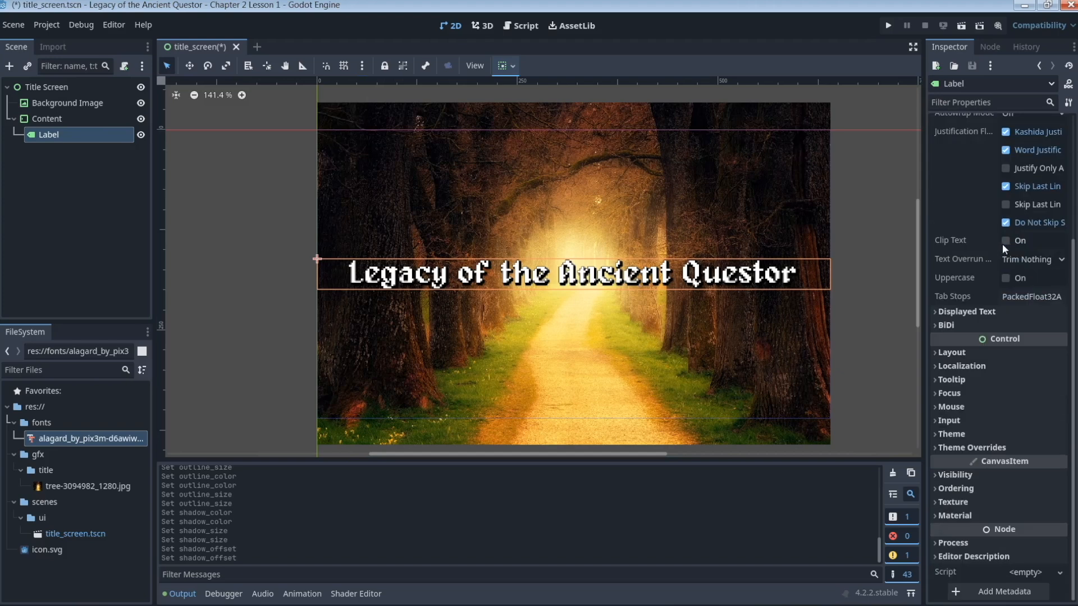
pyautogui.click(934, 351)
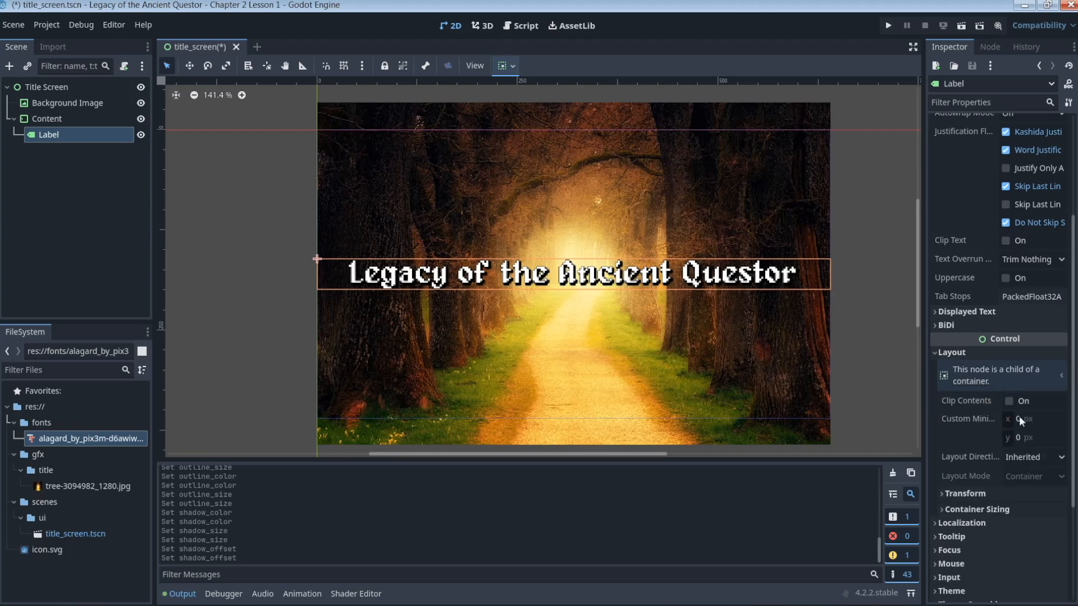
pyautogui.click(965, 494)
pyautogui.scroll(-3, 1016, 419)
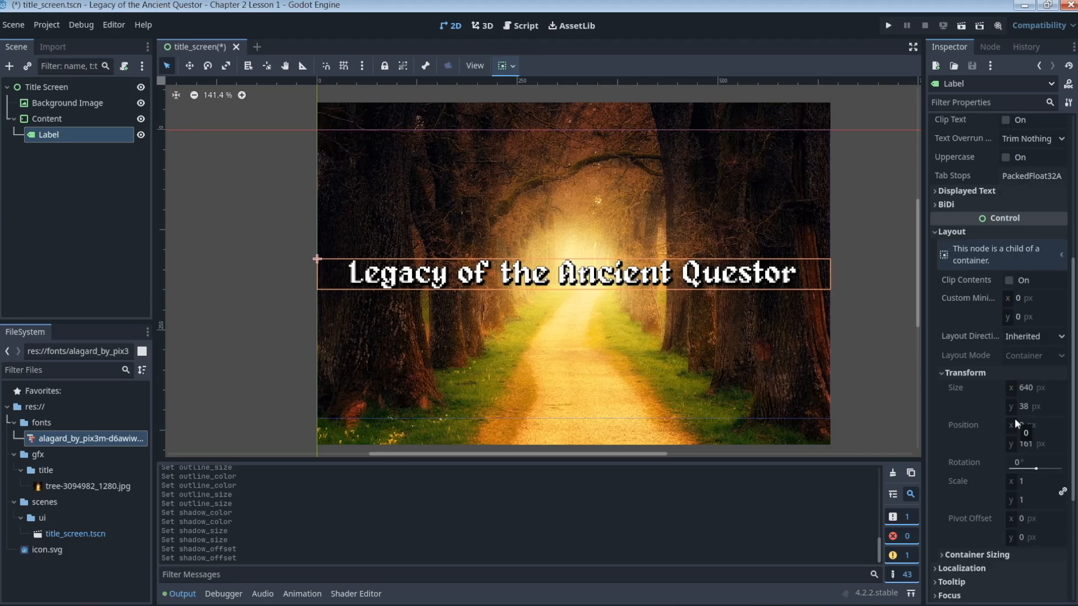
pyautogui.click(935, 231)
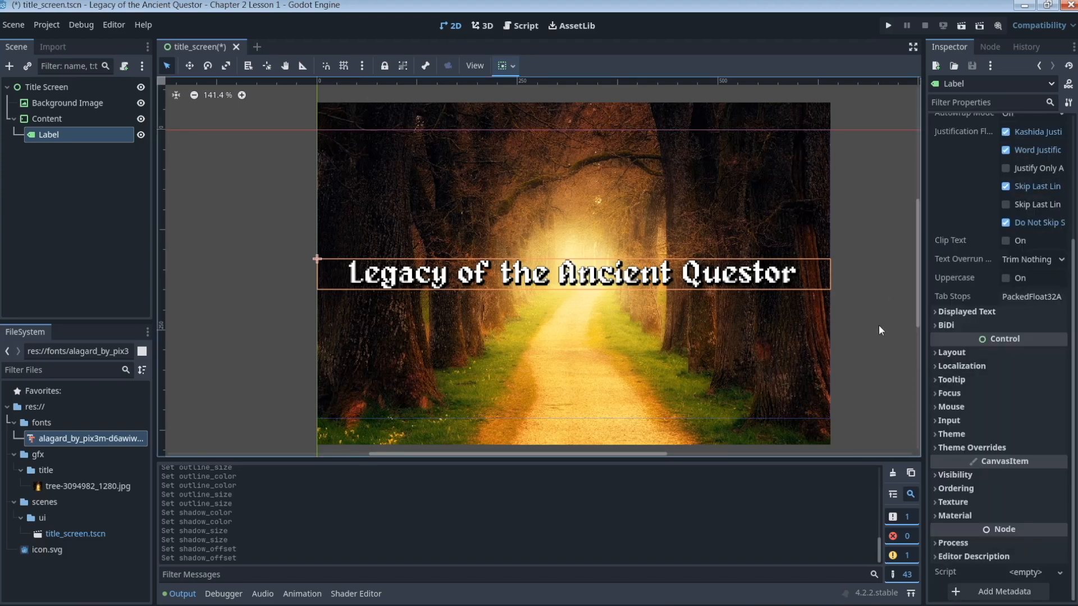
pyautogui.click(55, 119)
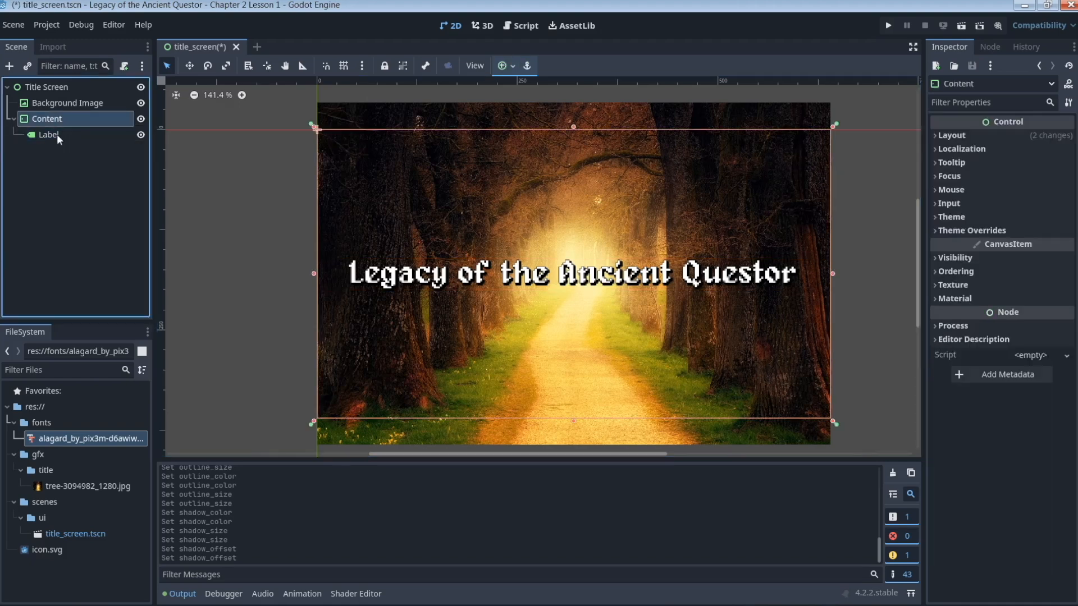
pyautogui.click(56, 134)
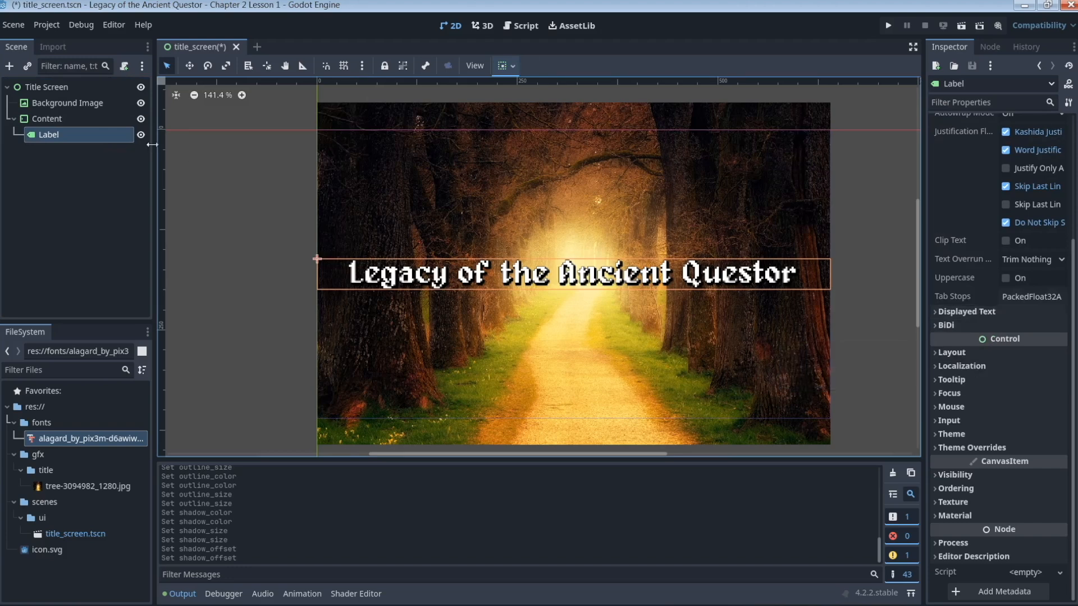
# Enable the left, top, right and bottom margin theme override constants on the Content node
pyautogui.click(50, 120)
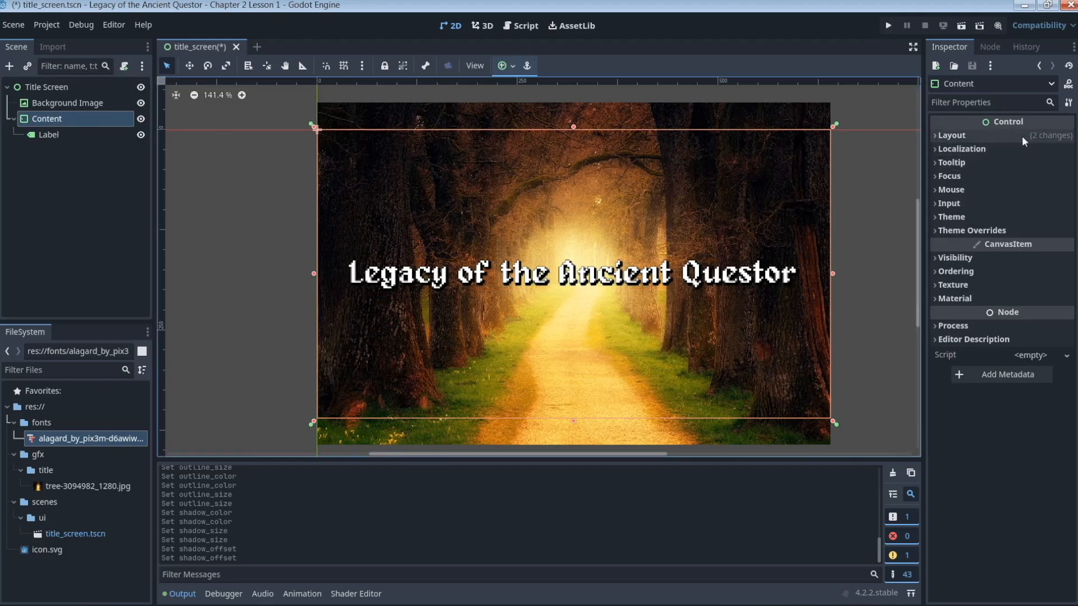
pyautogui.click(936, 231)
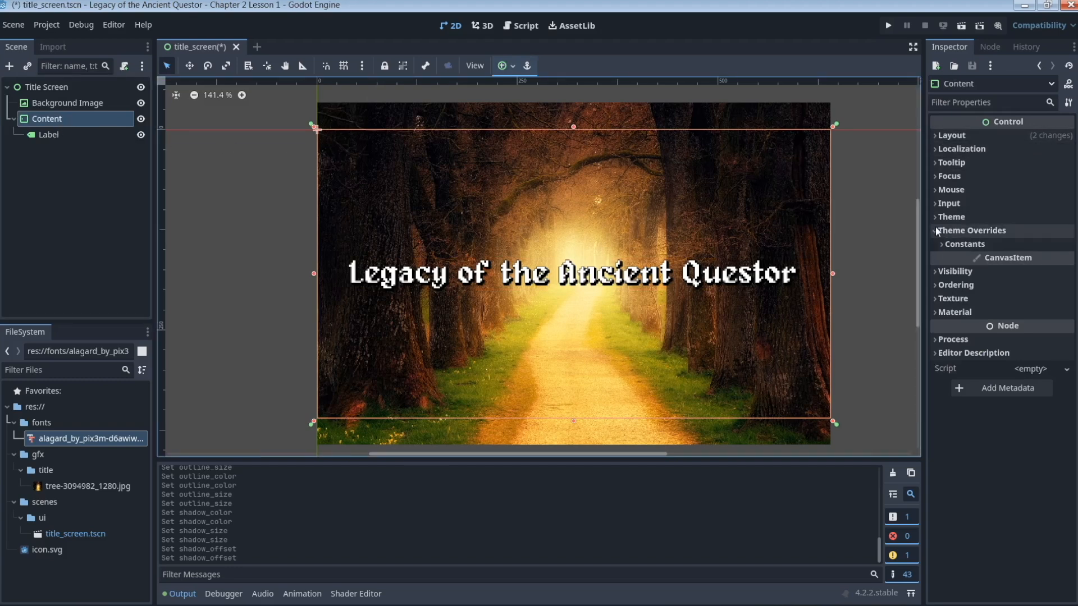
pyautogui.click(942, 245)
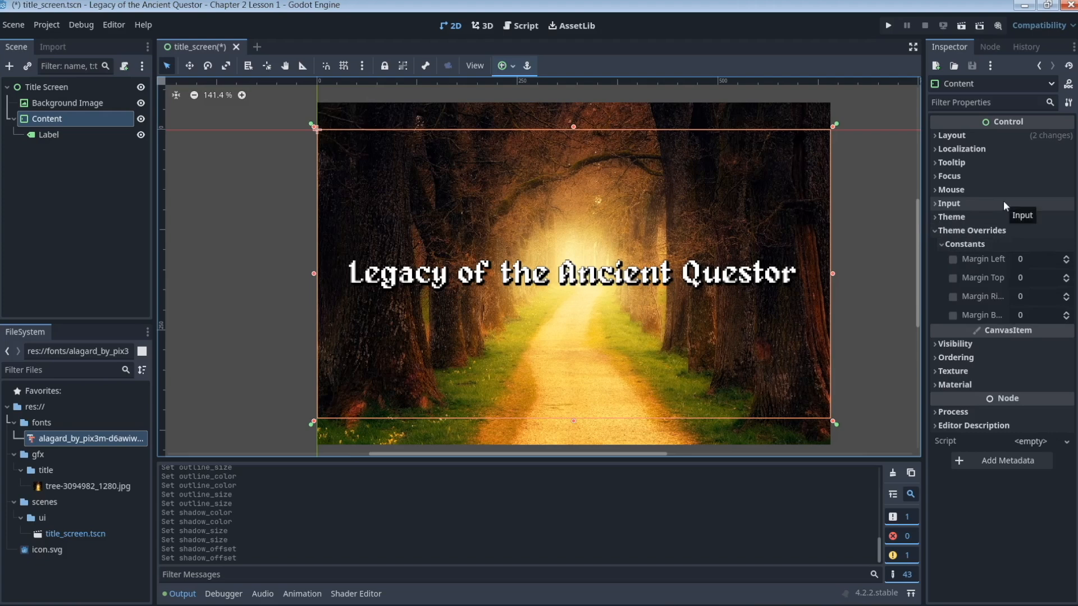
pyautogui.click(954, 259)
pyautogui.click(954, 278)
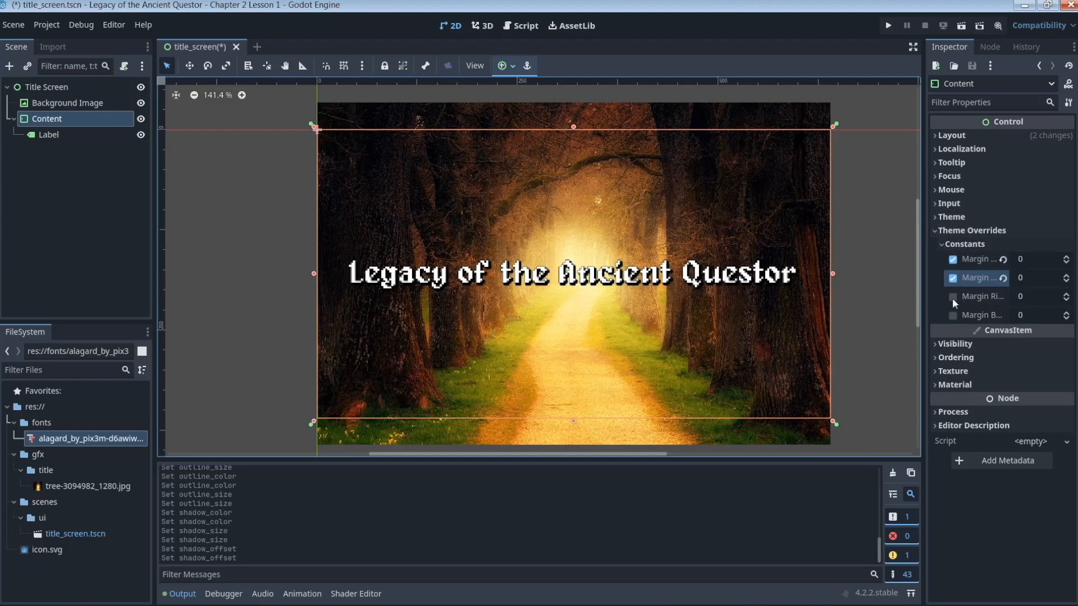
pyautogui.click(953, 297)
pyautogui.click(952, 315)
# Set all four margin overrides of the Content node to 20 and check the Label's bounds inside it
pyautogui.click(1026, 261)
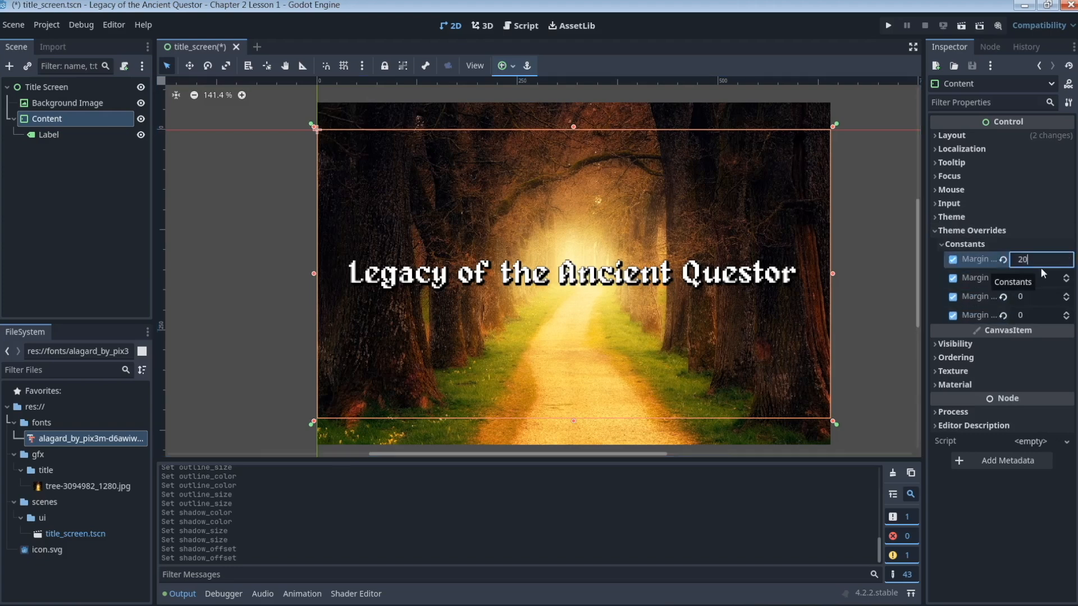
pyautogui.press('Return')
pyautogui.click(1037, 277)
pyautogui.write('20')
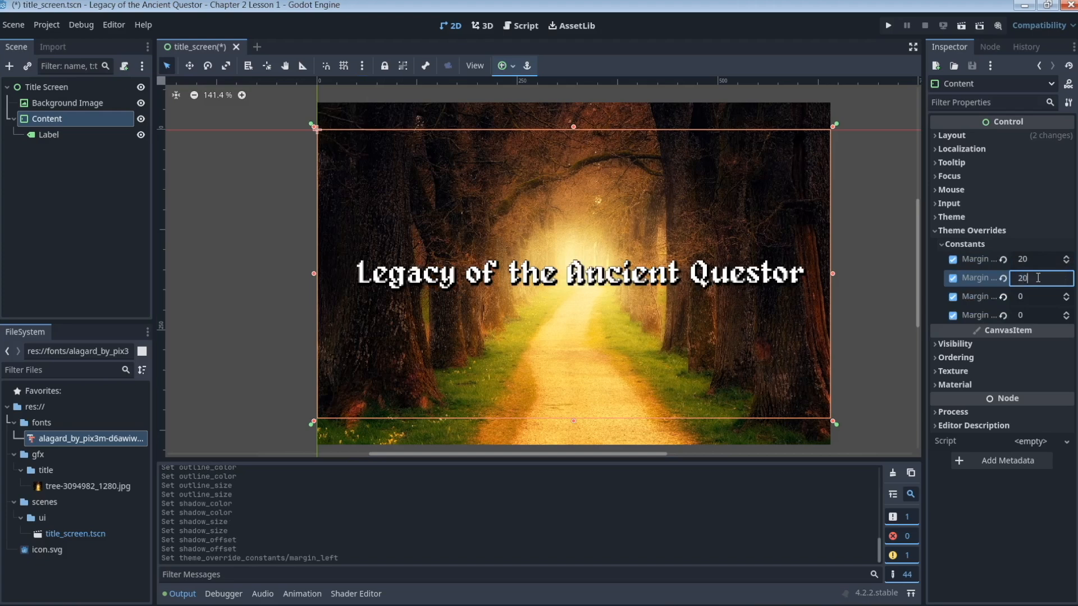
pyautogui.press('Return')
pyautogui.click(1036, 292)
pyautogui.write('20')
pyautogui.press('Return')
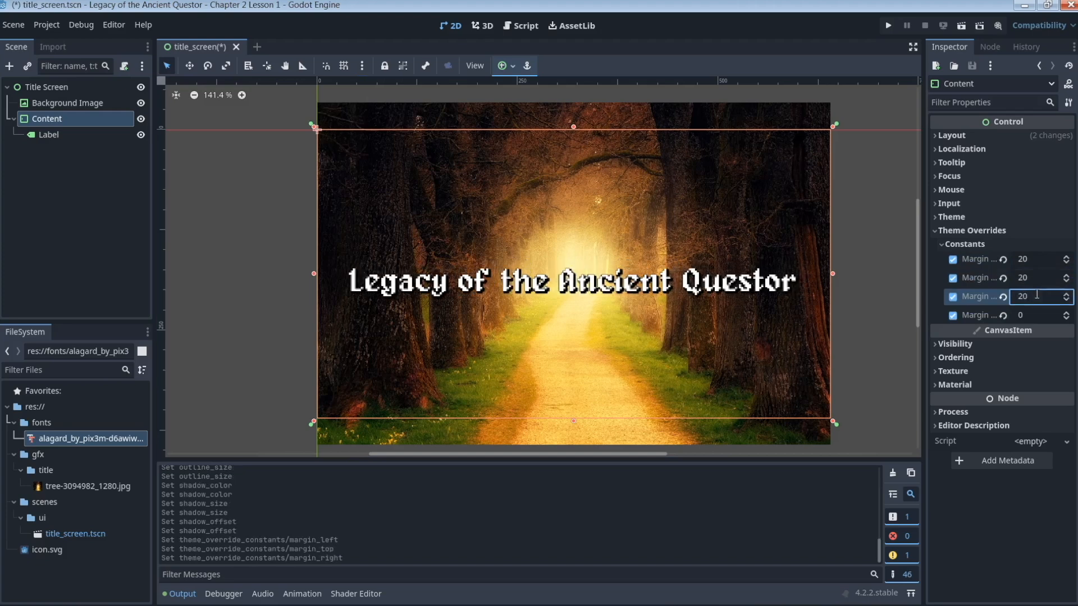
pyautogui.click(1042, 318)
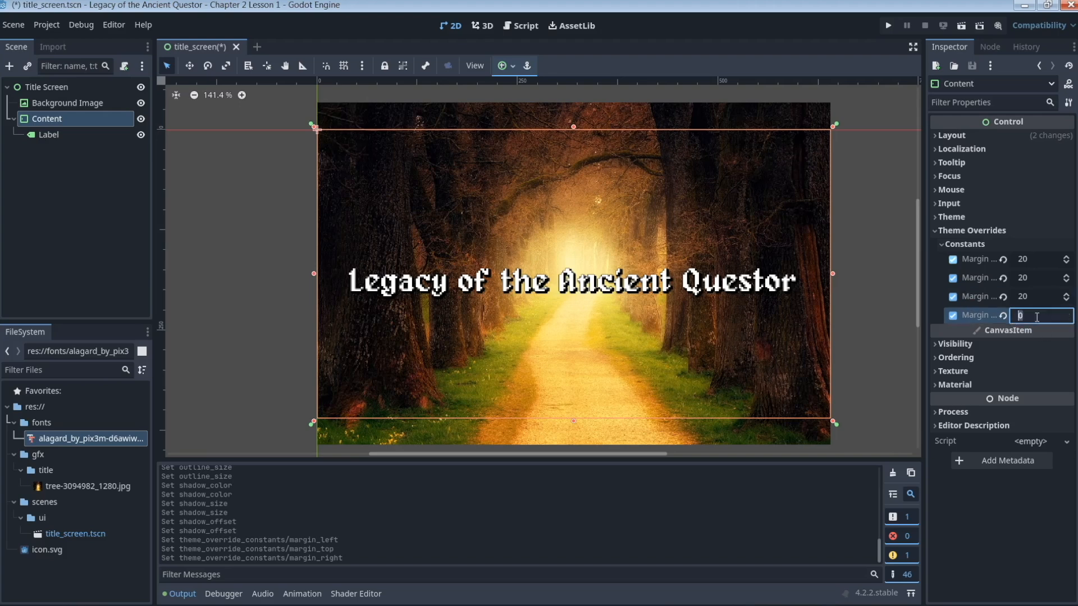
pyautogui.write('2')
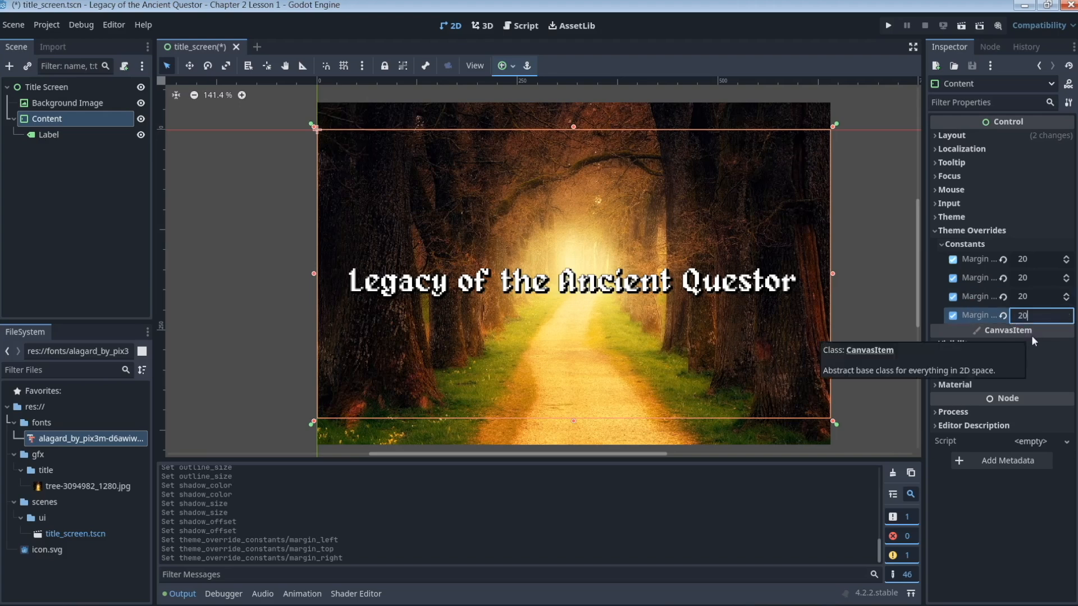
pyautogui.press('Return')
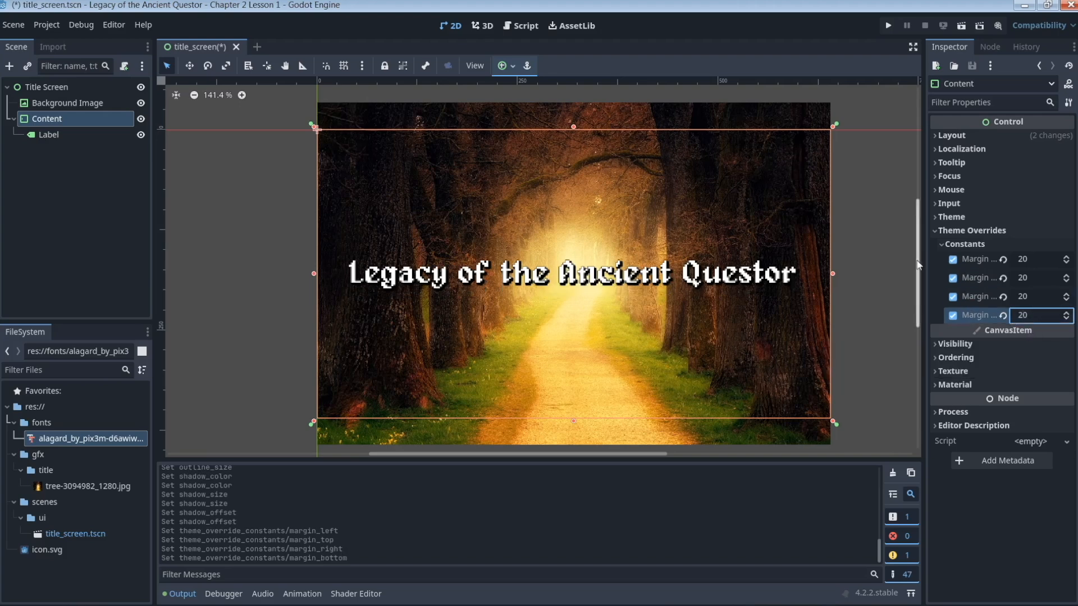
pyautogui.click(72, 135)
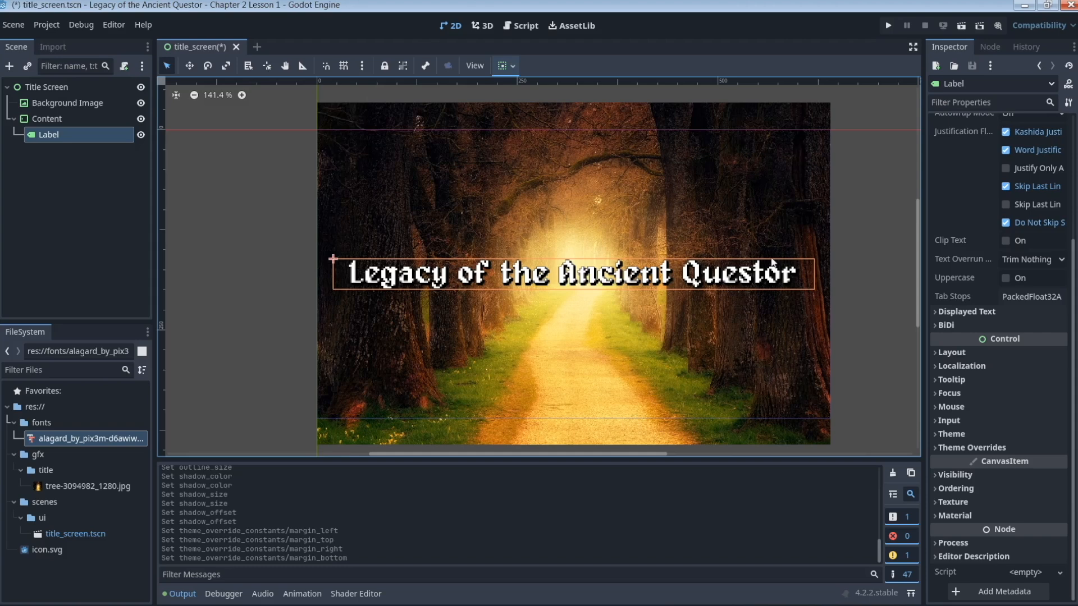
# Add a VBoxContainer node as a child of the Content node
pyautogui.press('Escape')
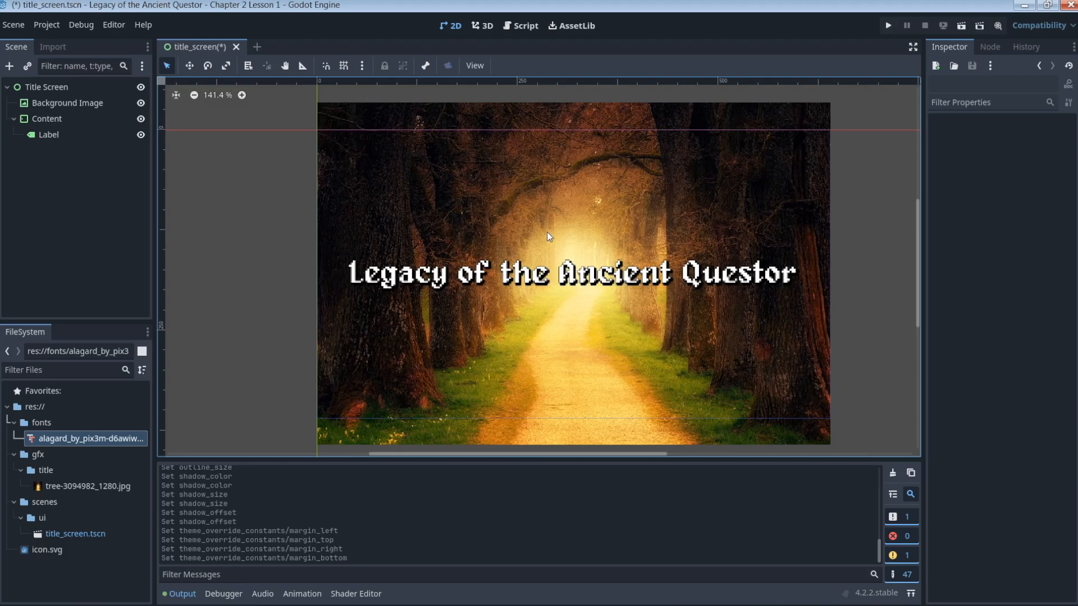
pyautogui.click(50, 120)
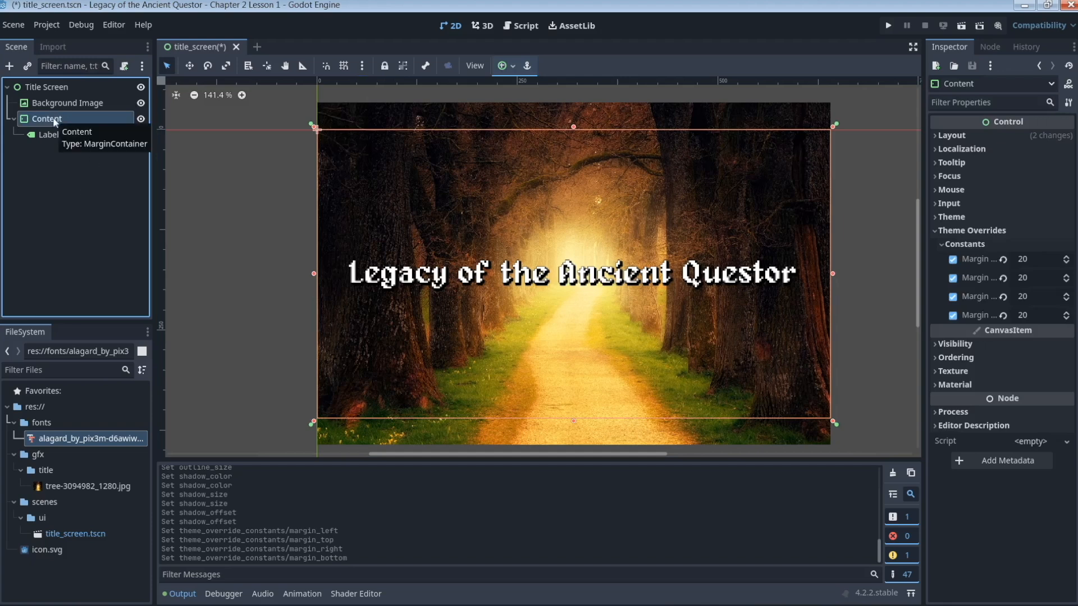
pyautogui.rightClick(75, 116)
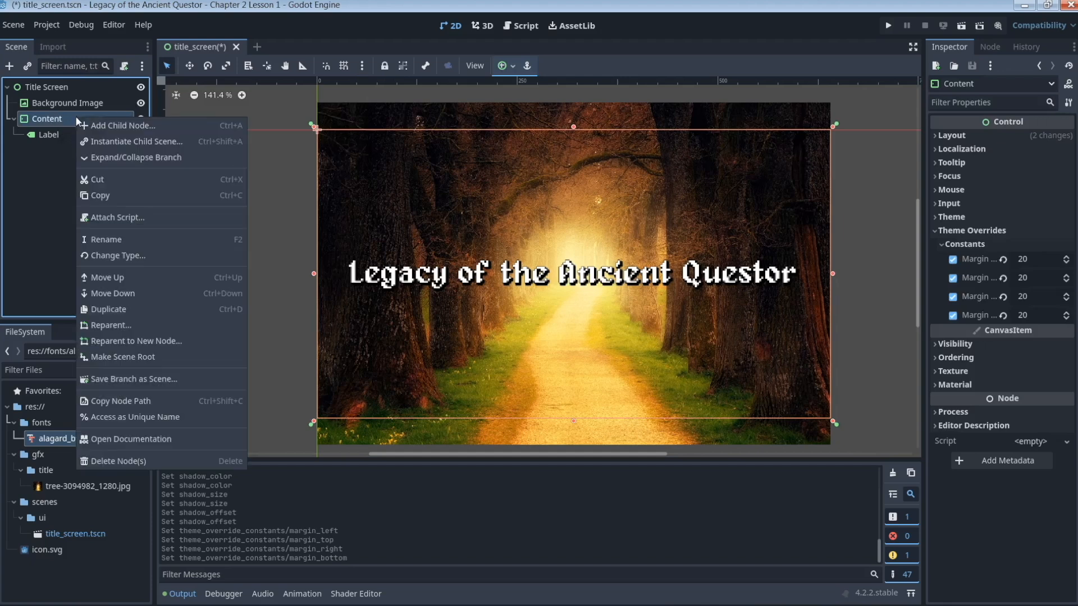
pyautogui.click(135, 125)
pyautogui.write('v')
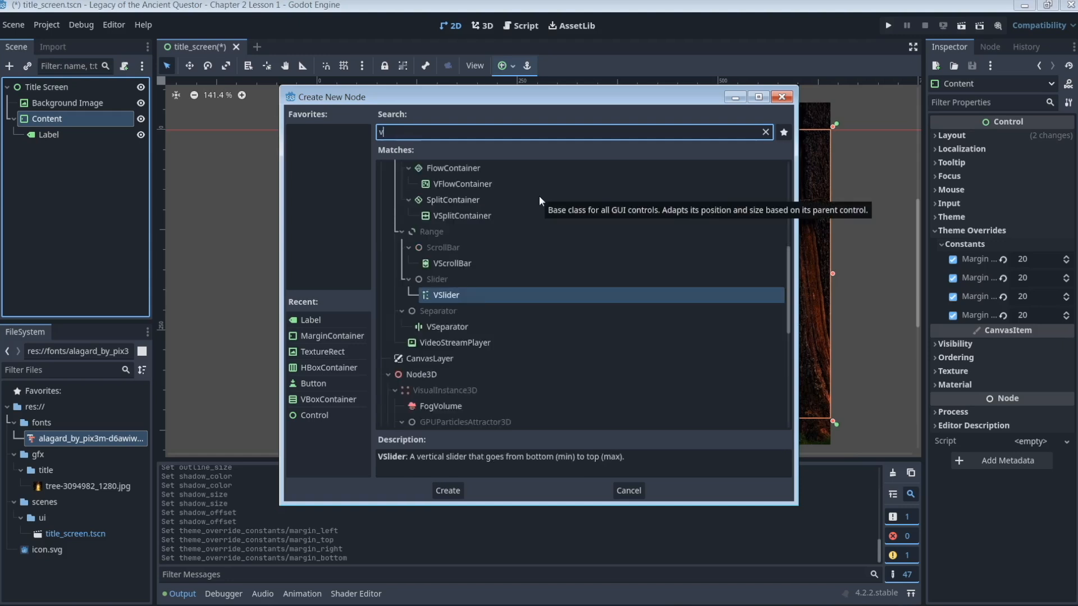
pyautogui.write('box')
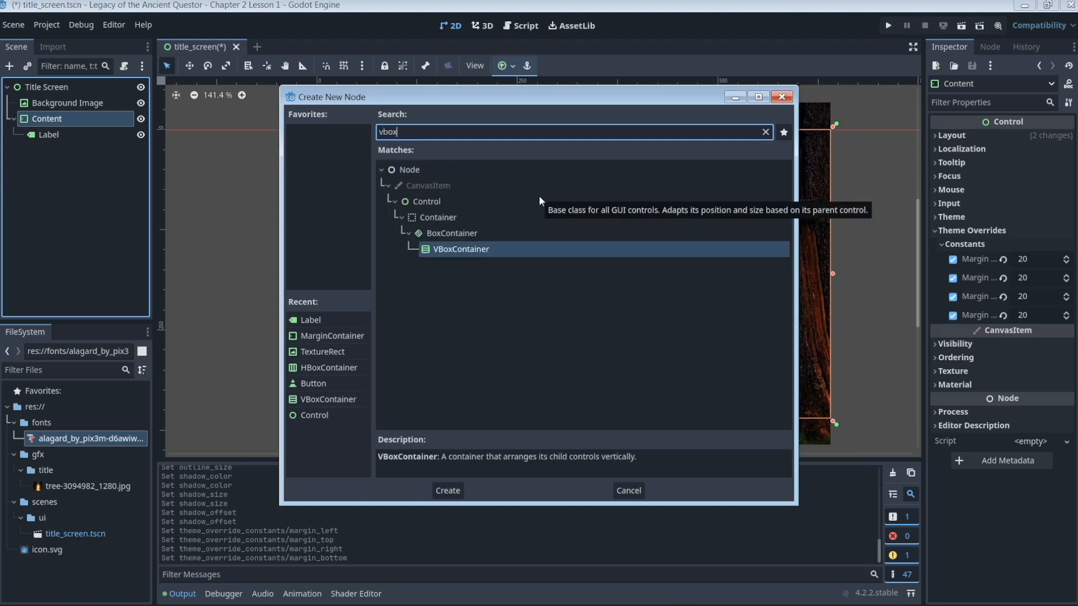
pyautogui.click(477, 249)
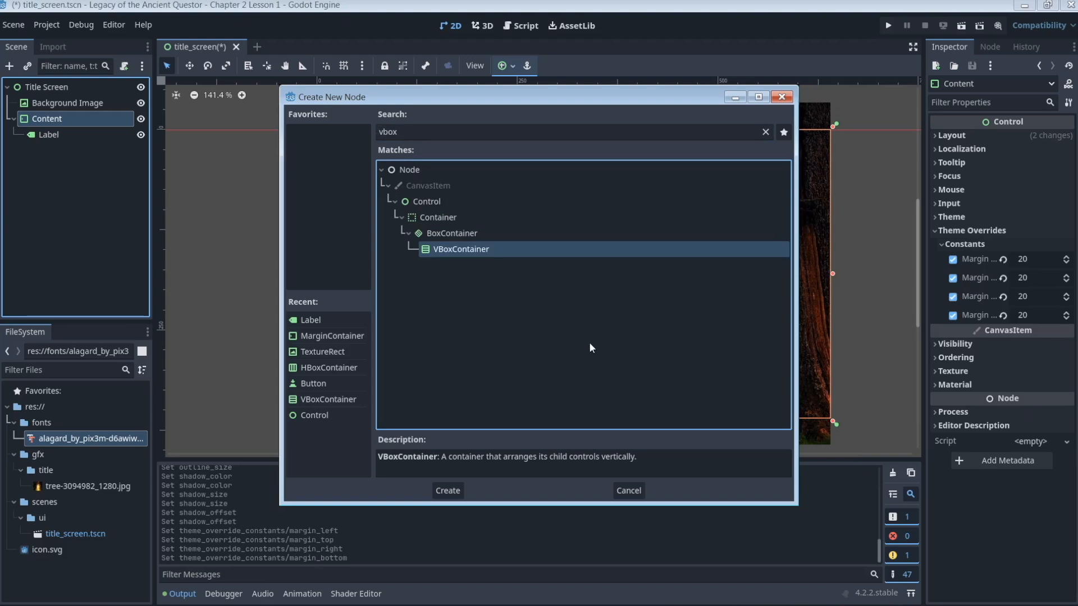
pyautogui.click(447, 491)
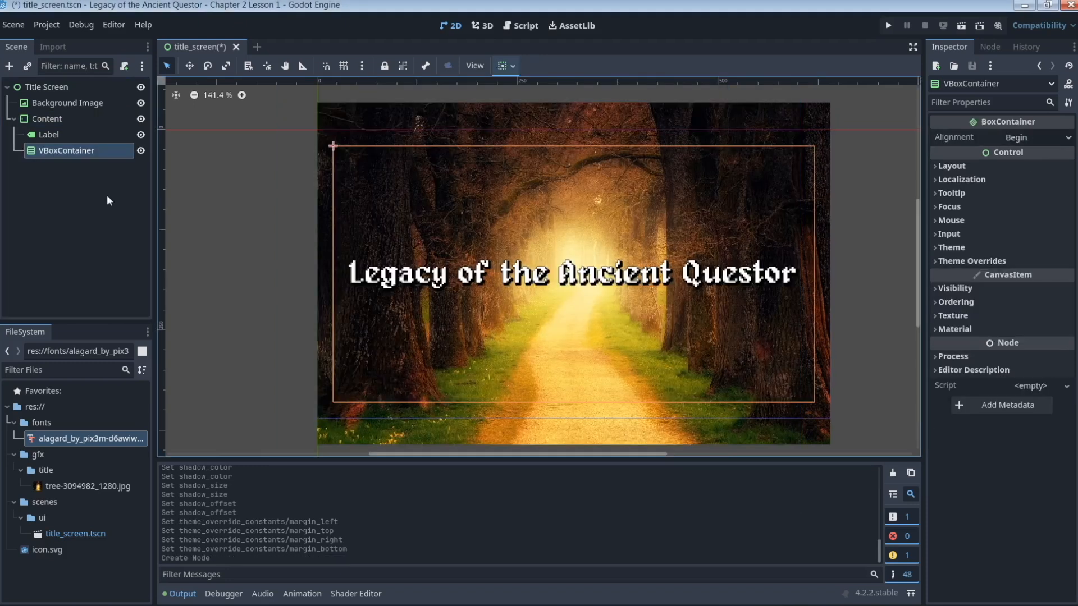
# Move the Label node into the VBoxContainer and compare the bounds of Content, VBoxContainer and Label
pyautogui.click(46, 135)
pyautogui.moveTo(48, 135); pyautogui.dragTo(52, 159)
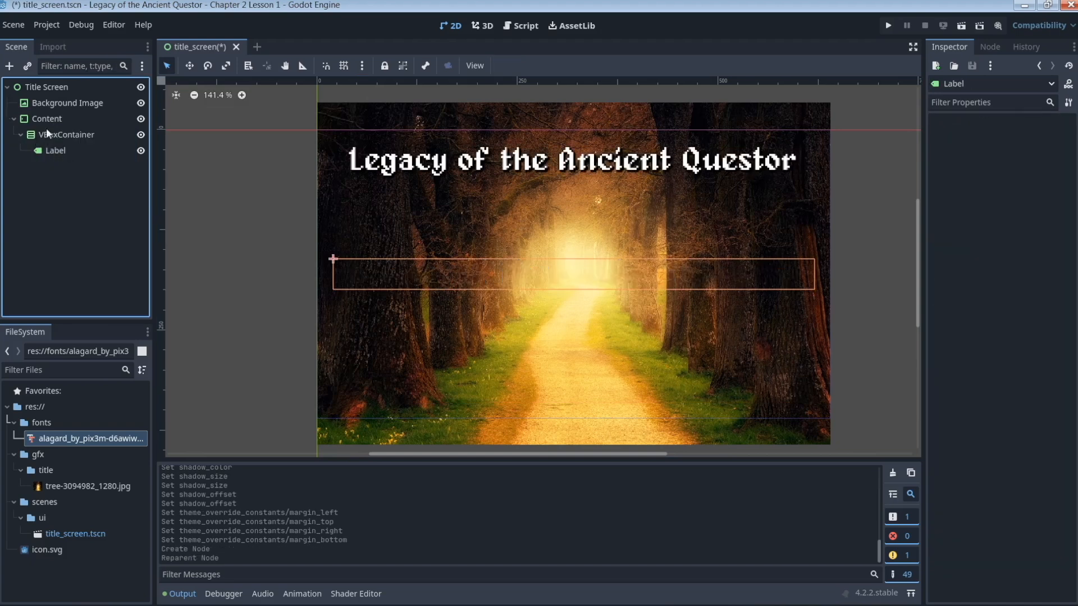
pyautogui.click(53, 118)
pyautogui.click(63, 134)
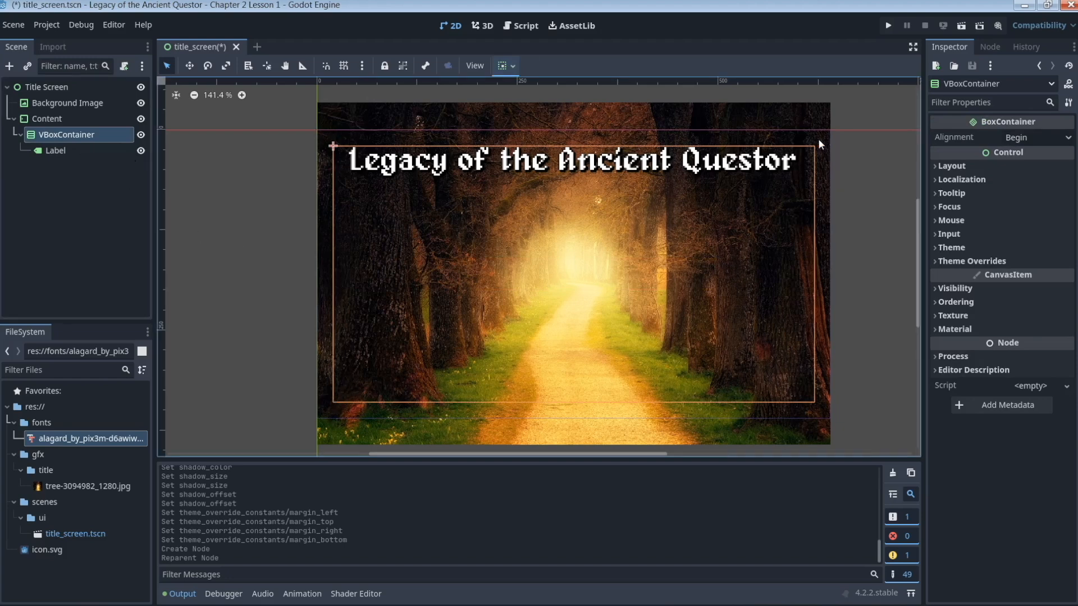
pyautogui.click(65, 117)
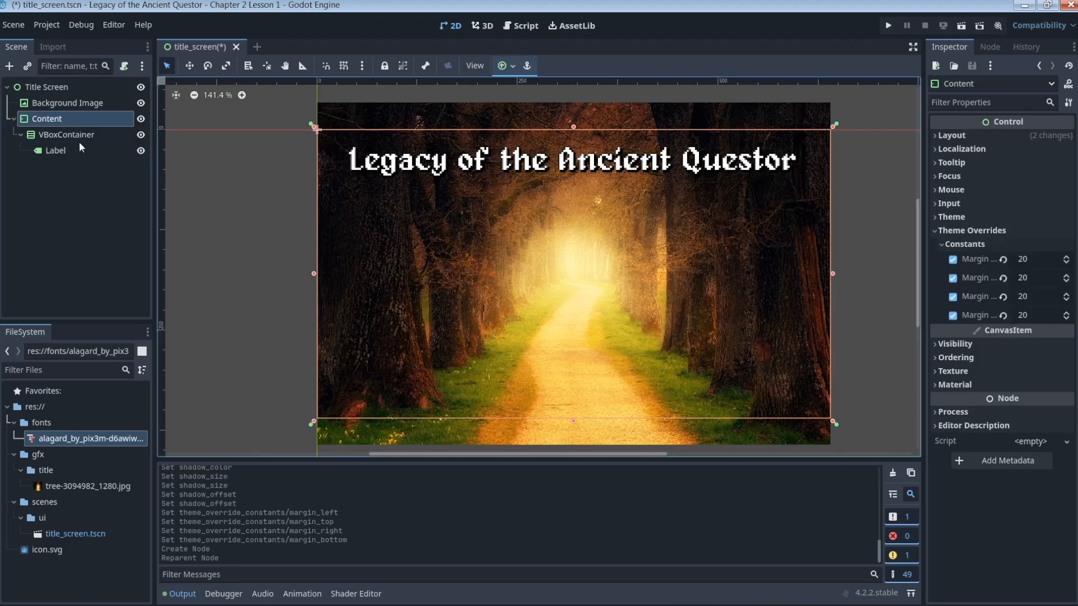
pyautogui.click(64, 137)
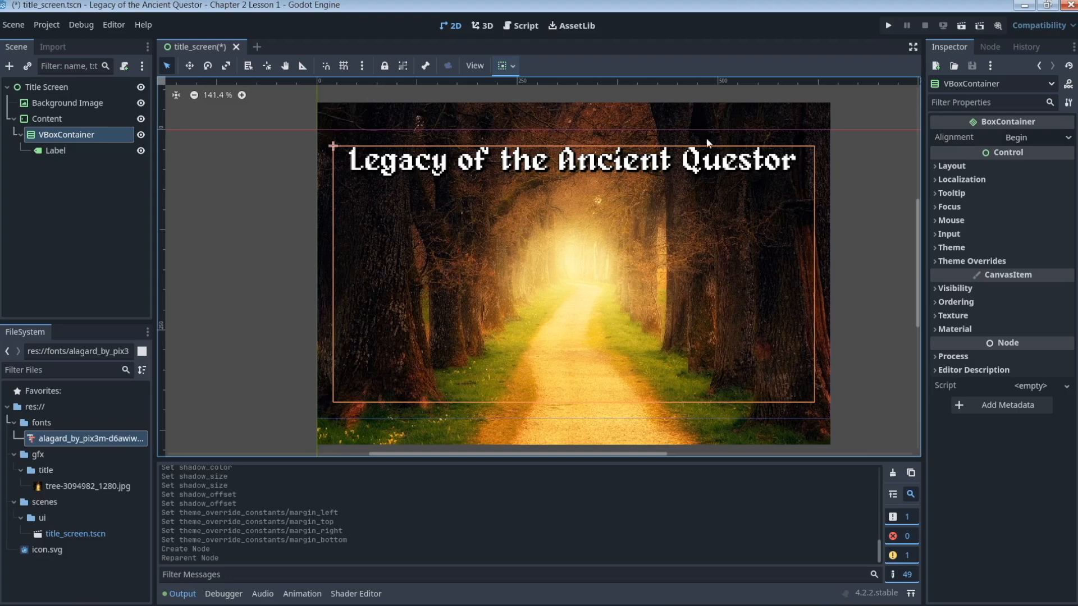
pyautogui.click(69, 150)
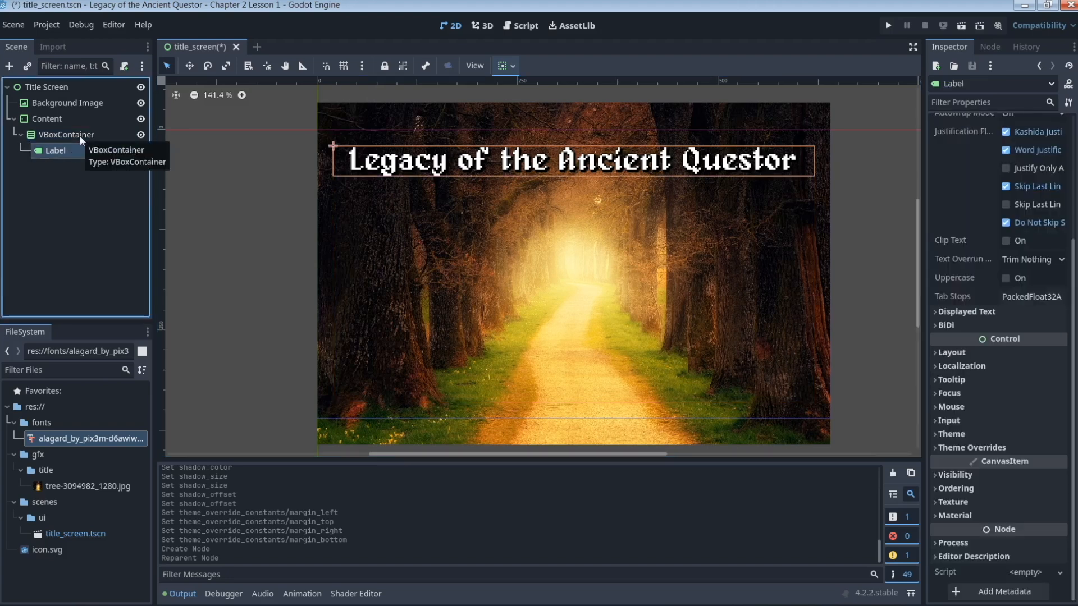
# Add a MarginContainer node as a child of the VBoxContainer, below the Label
pyautogui.rightClick(79, 136)
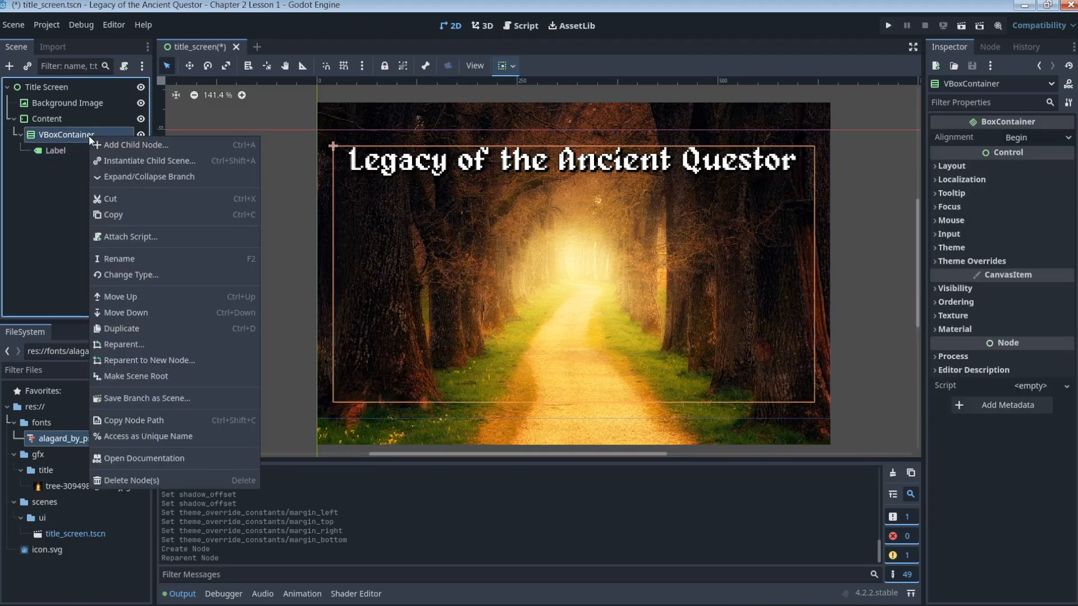
pyautogui.click(136, 143)
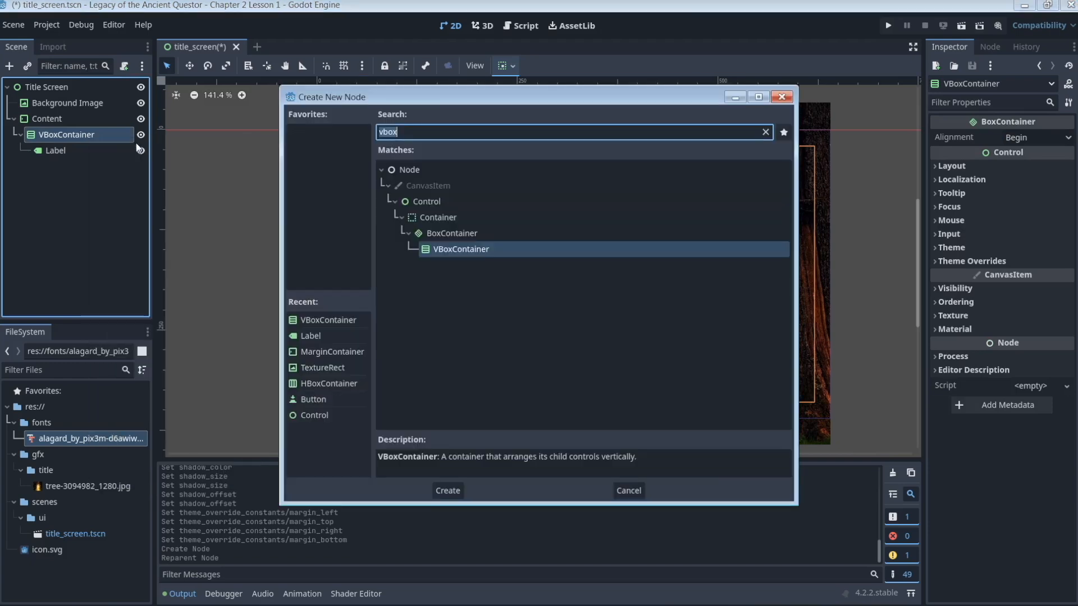
pyautogui.click(331, 352)
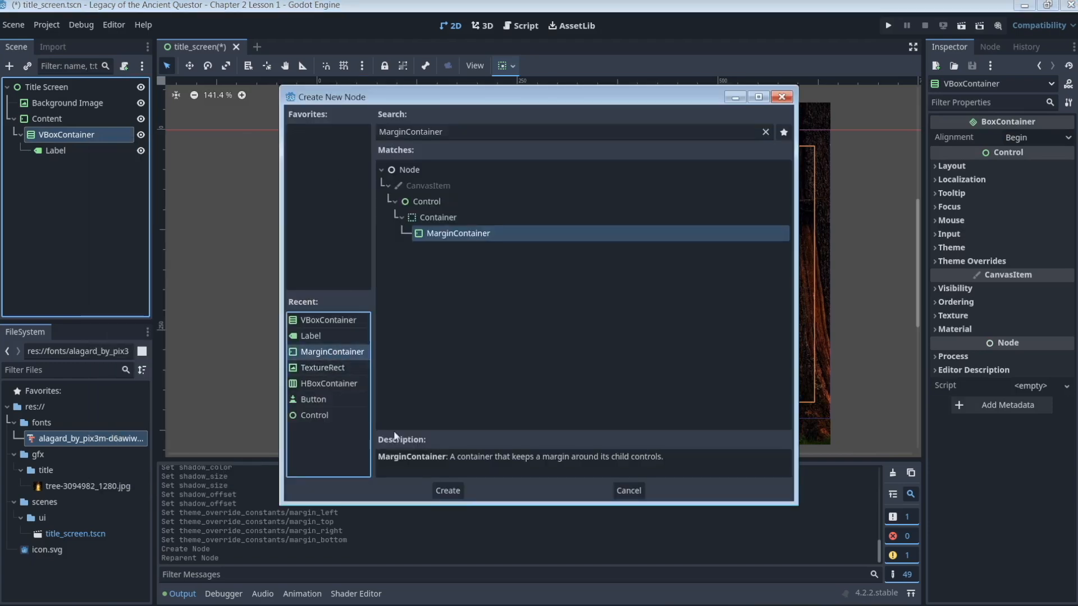
pyautogui.click(455, 493)
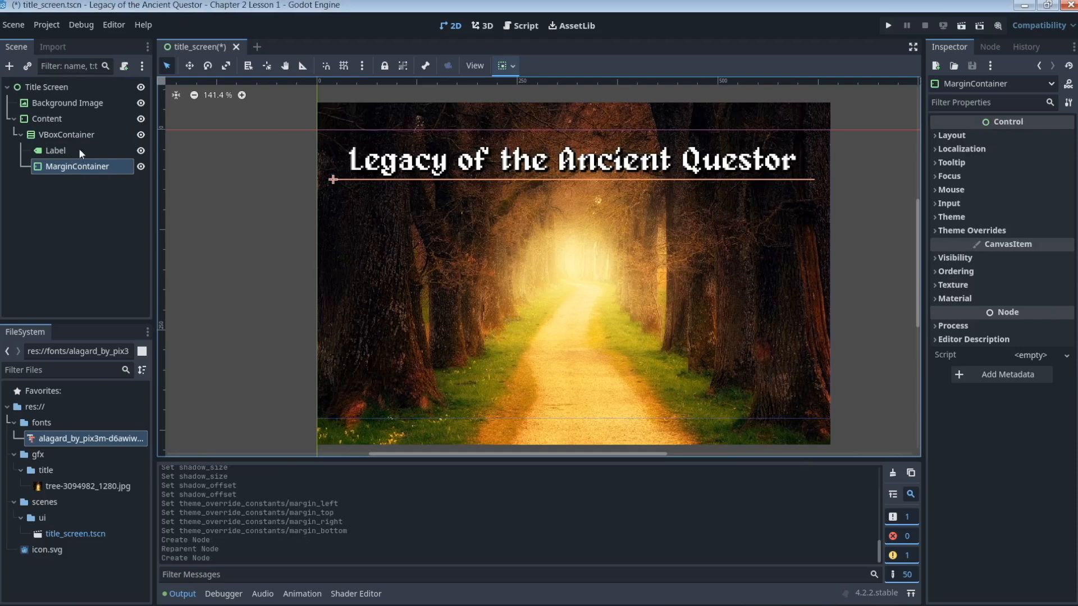
# Rename the Label node inside the VBoxContainer to Title
pyautogui.click(80, 150)
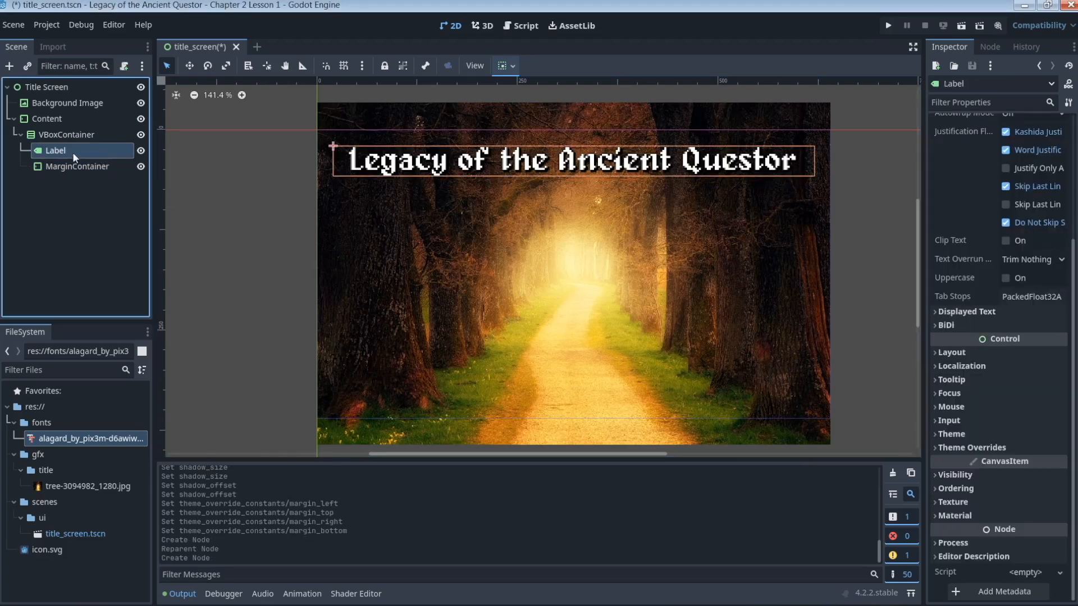
pyautogui.doubleClick(73, 152)
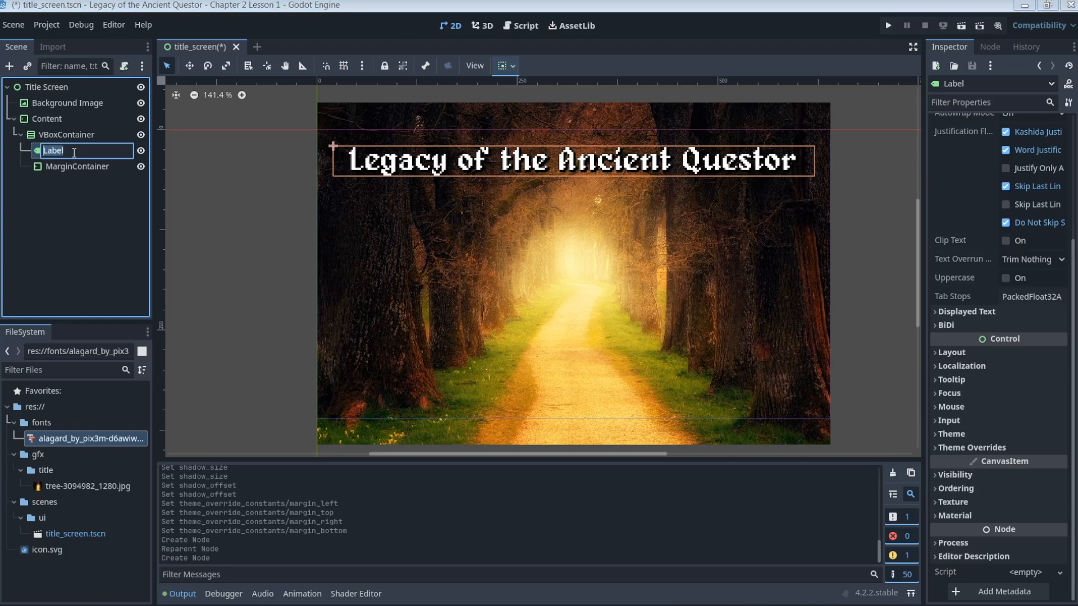
pyautogui.write('Title')
# Open the container sizing settings in the layout properties of the MarginContainer under the VBoxContainer
pyautogui.click(88, 168)
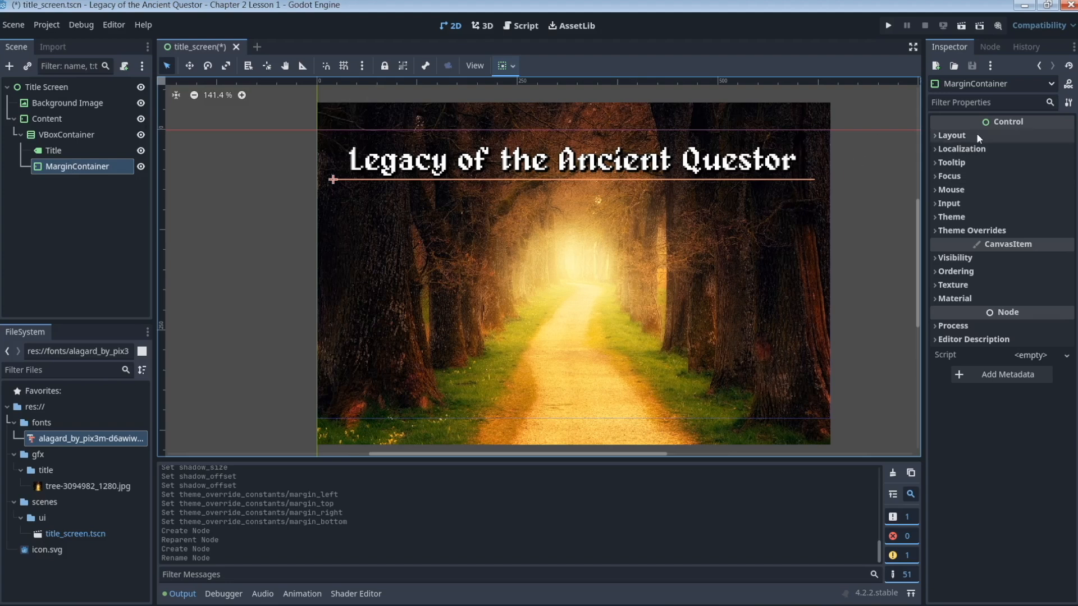
pyautogui.click(934, 134)
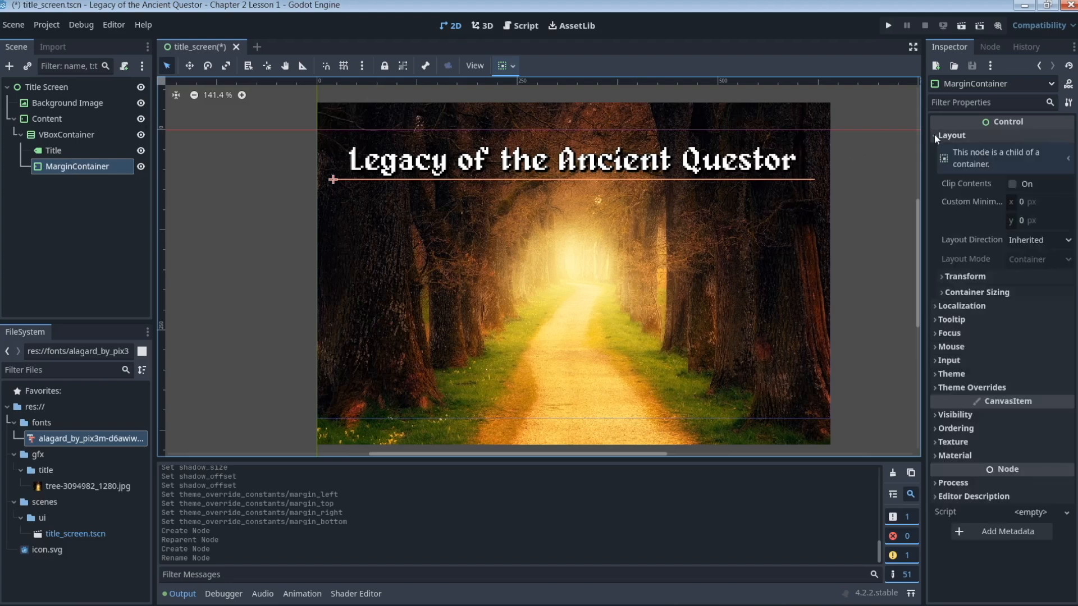
pyautogui.click(941, 292)
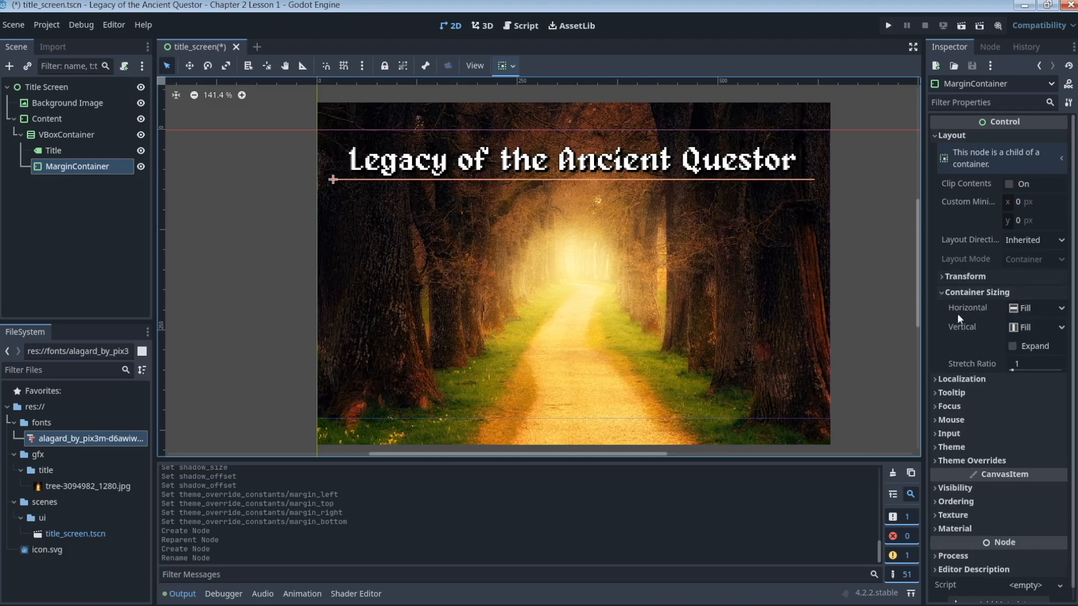
# Try Shrink Center as the MarginContainer's horizontal container sizing and restore it to Fill
pyautogui.click(1062, 309)
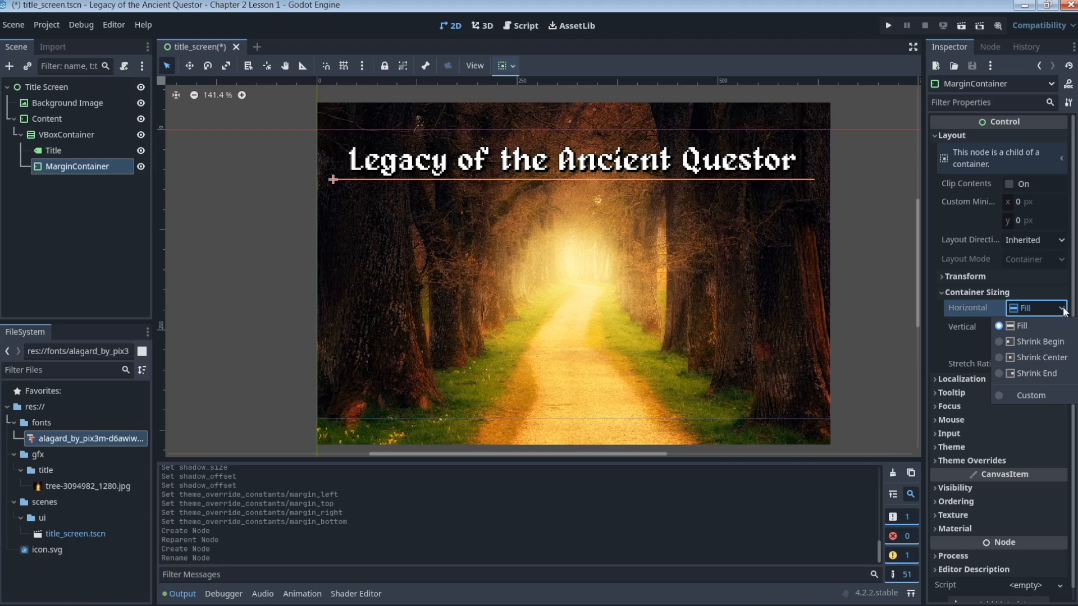
pyautogui.click(1022, 326)
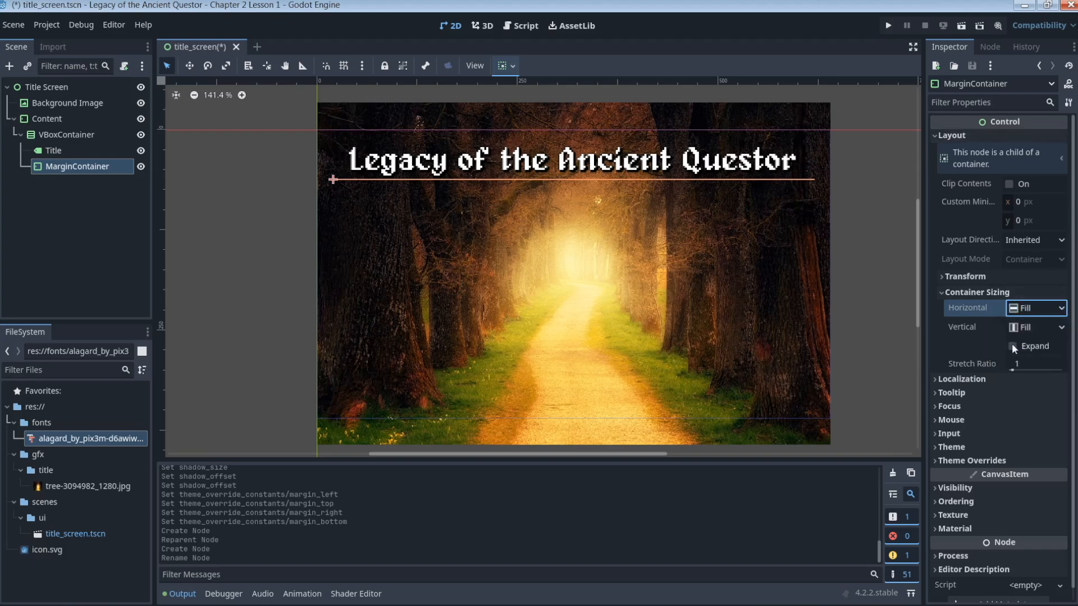
pyautogui.click(1061, 314)
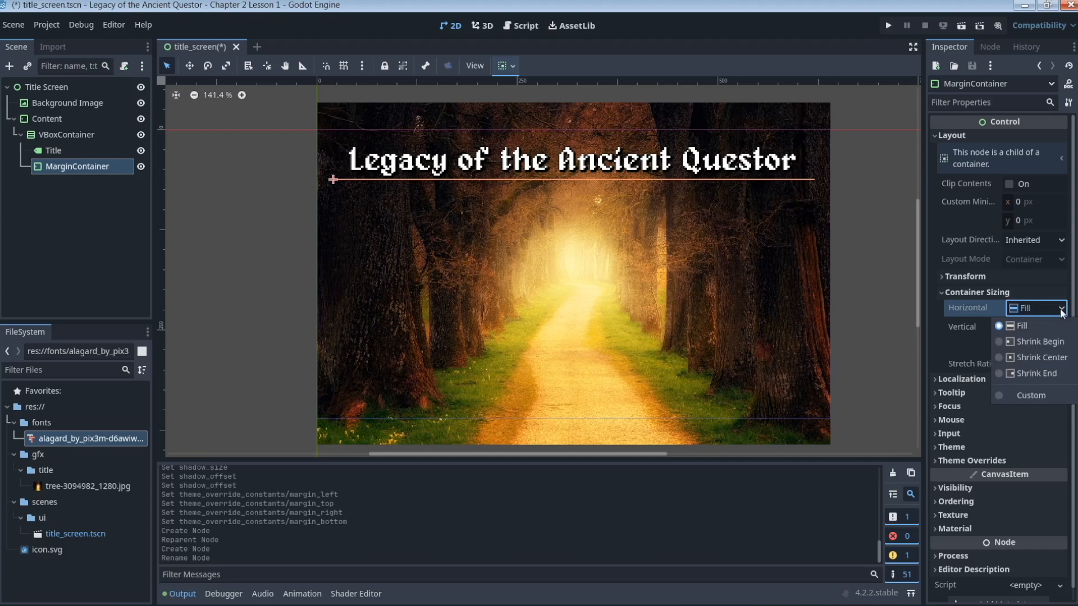
pyautogui.click(1030, 356)
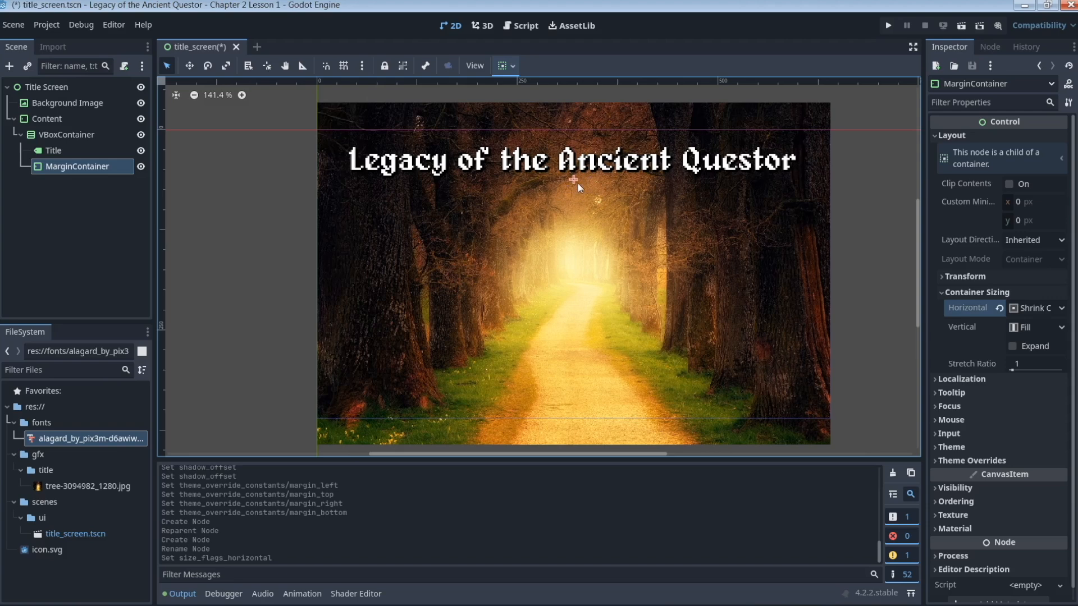
pyautogui.click(1044, 310)
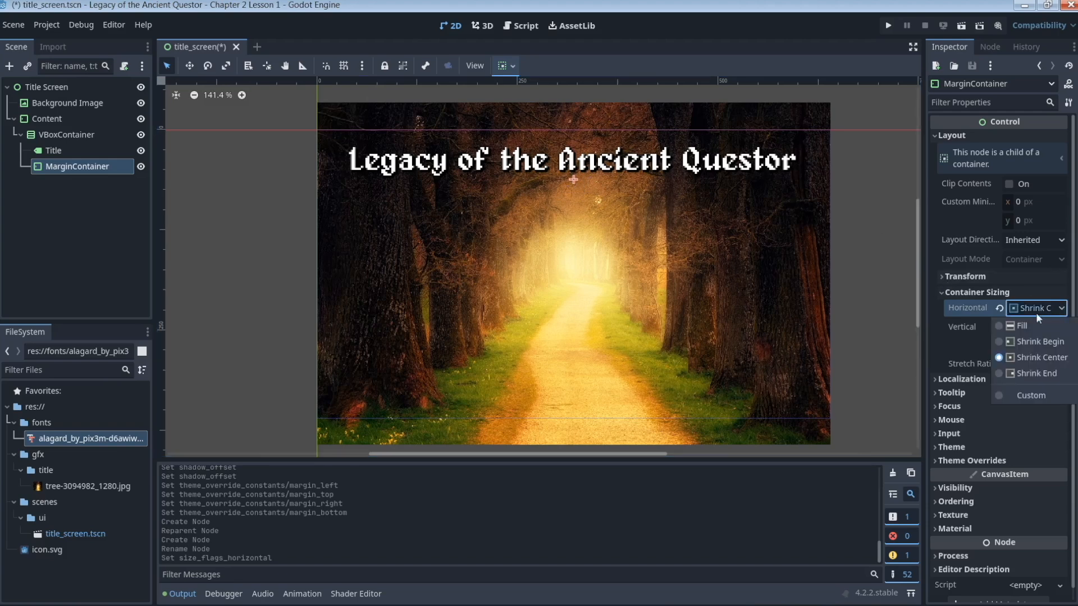
pyautogui.click(1025, 326)
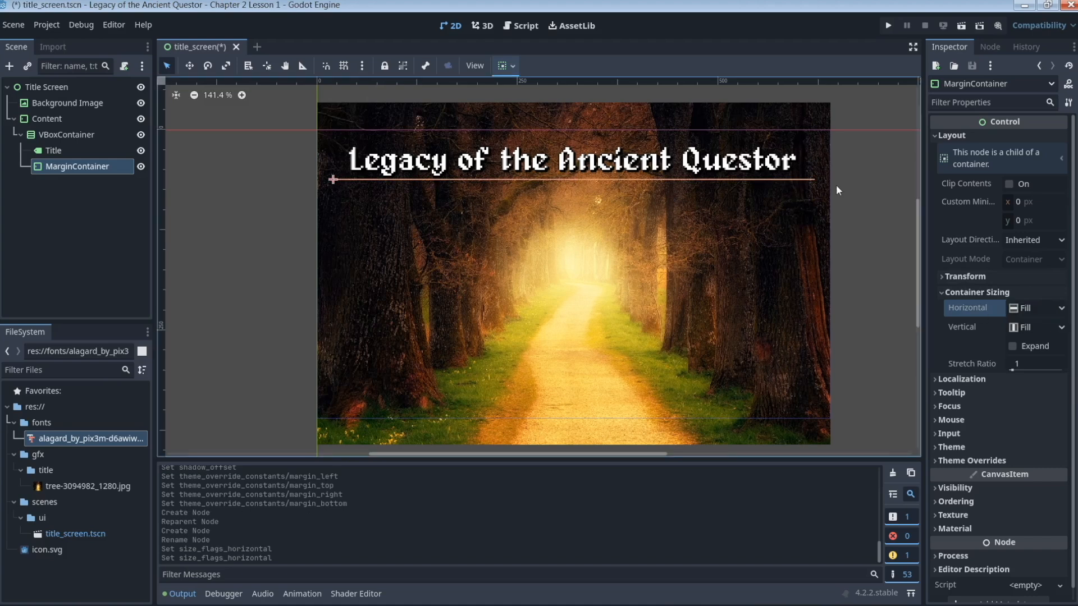
# Enable vertical Expand in the MarginContainer's container sizing and rename the node to Spacer
pyautogui.click(1013, 346)
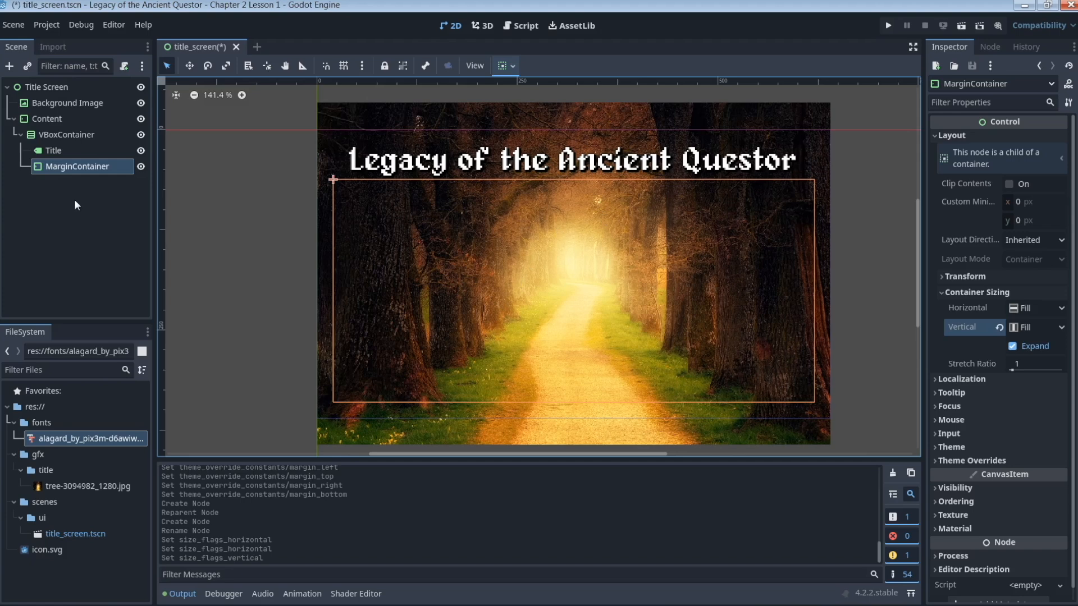
pyautogui.doubleClick(84, 167)
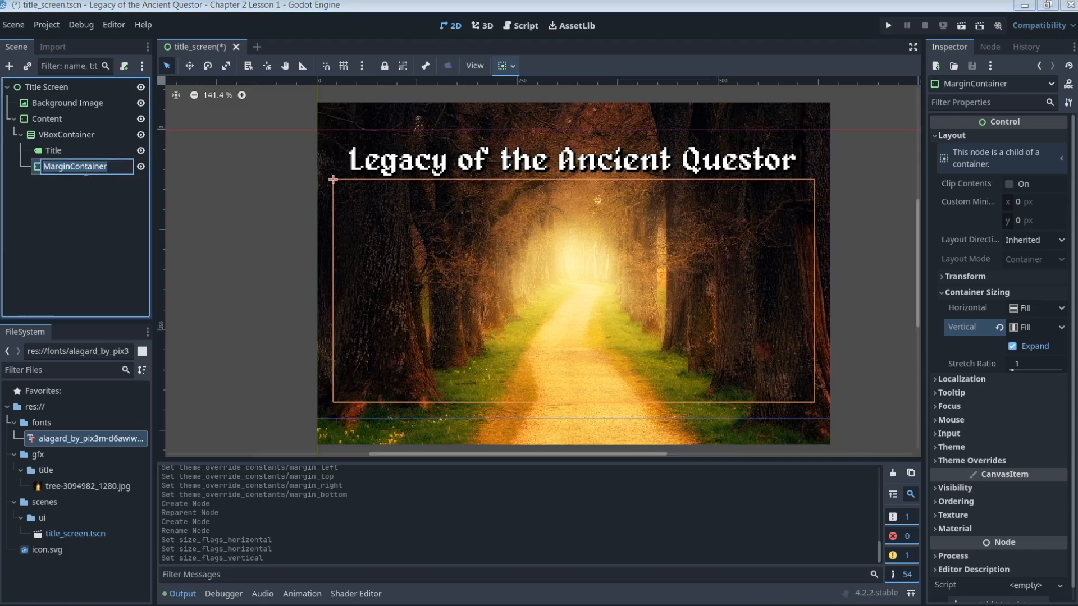
pyautogui.write('Spacer')
pyautogui.press('Return')
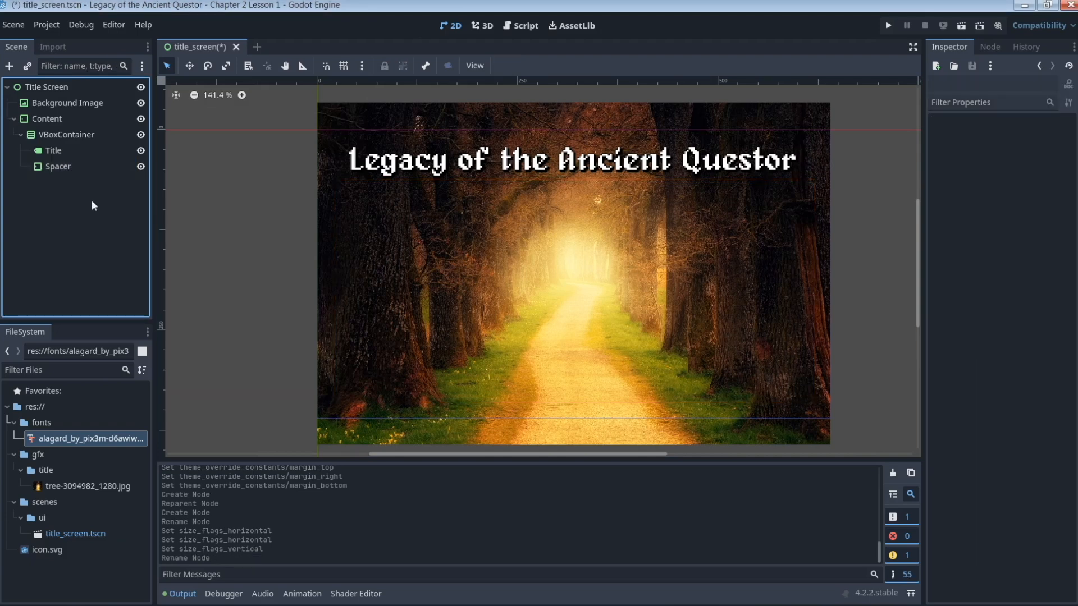
# Add a VBoxContainer named Button Menu below the Spacer inside the existing VBoxContainer and compare its bounds with the Spacer's
pyautogui.click(71, 135)
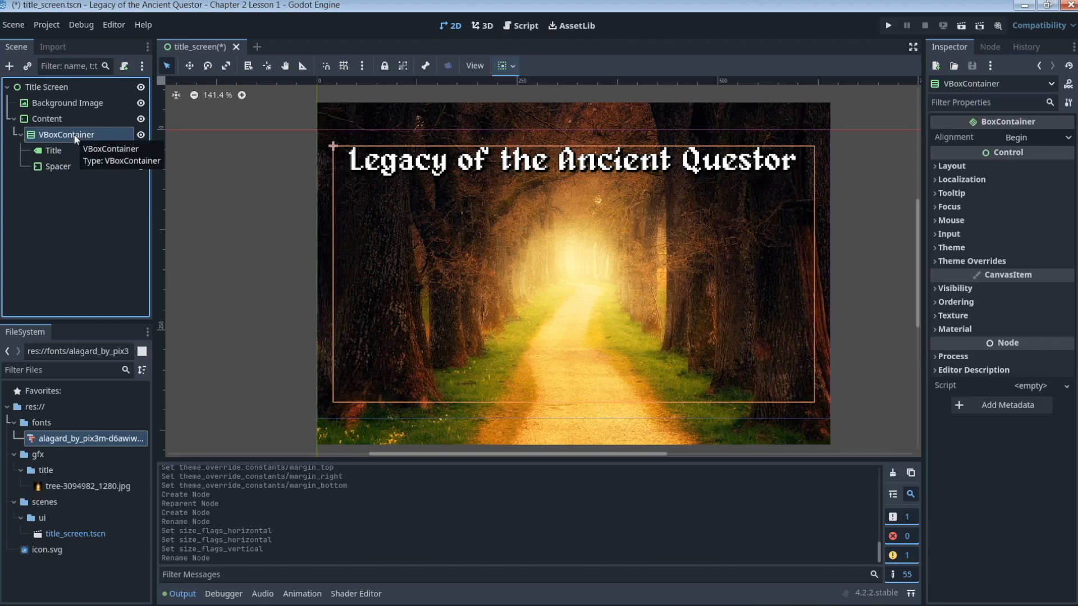
pyautogui.rightClick(75, 135)
pyautogui.click(113, 143)
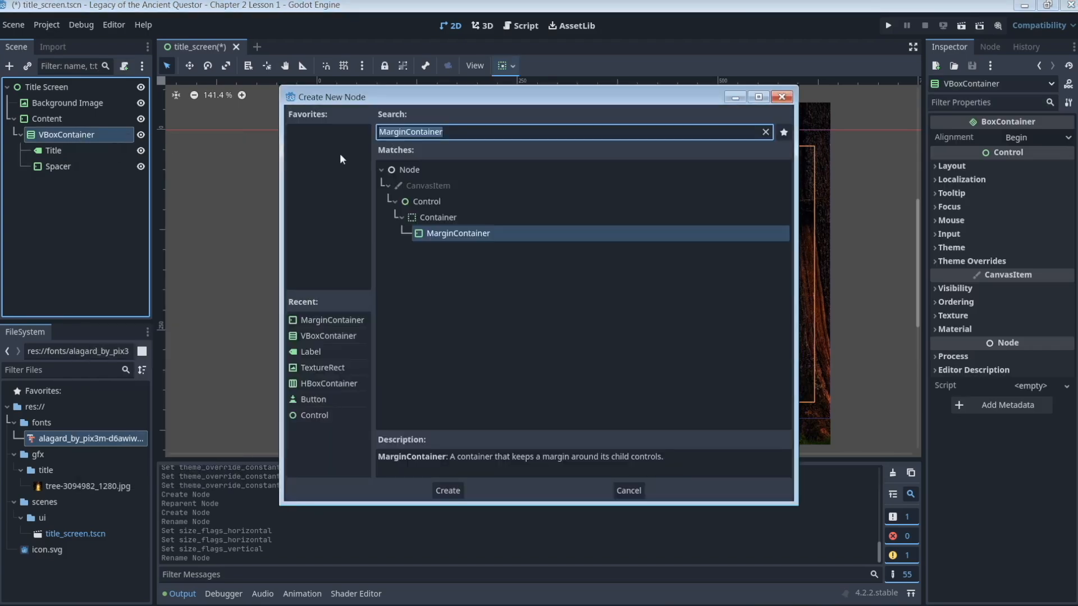
pyautogui.doubleClick(326, 336)
pyautogui.doubleClick(86, 183)
pyautogui.write('Button Menu')
pyautogui.press('Return')
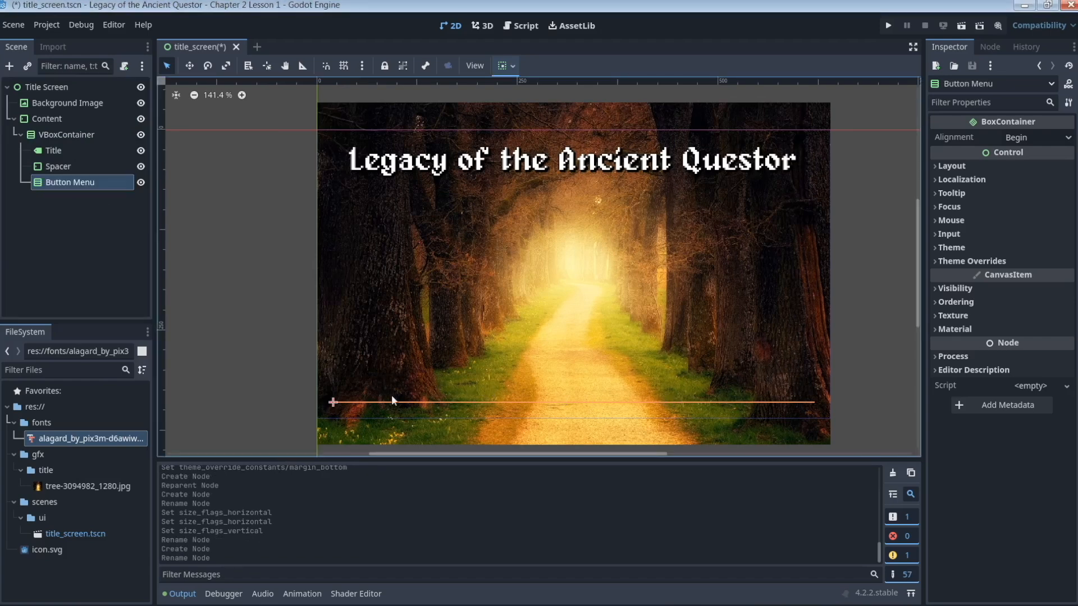
pyautogui.click(63, 166)
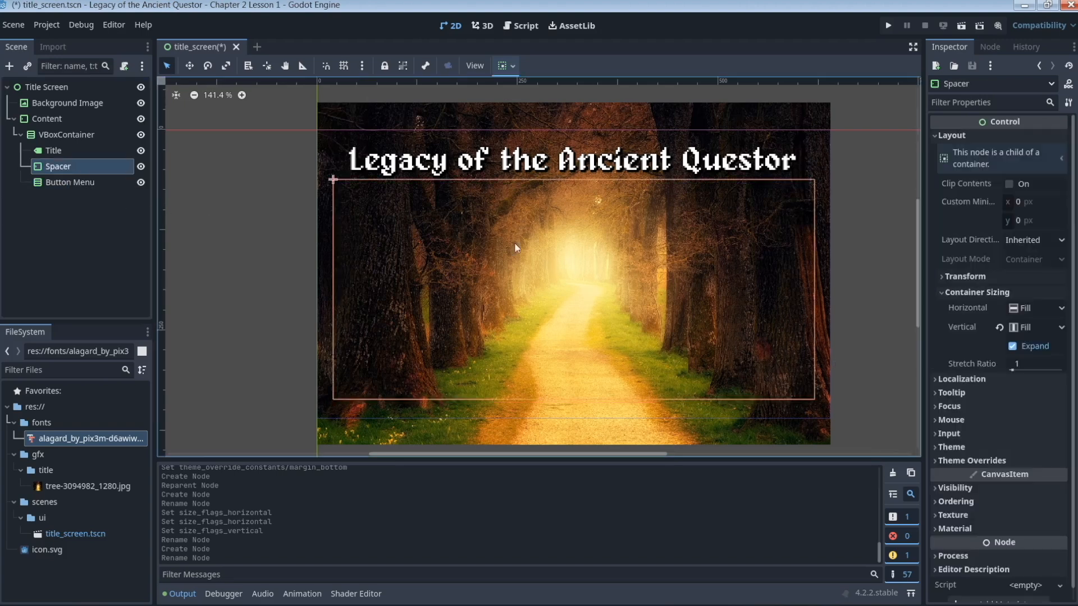
pyautogui.click(69, 184)
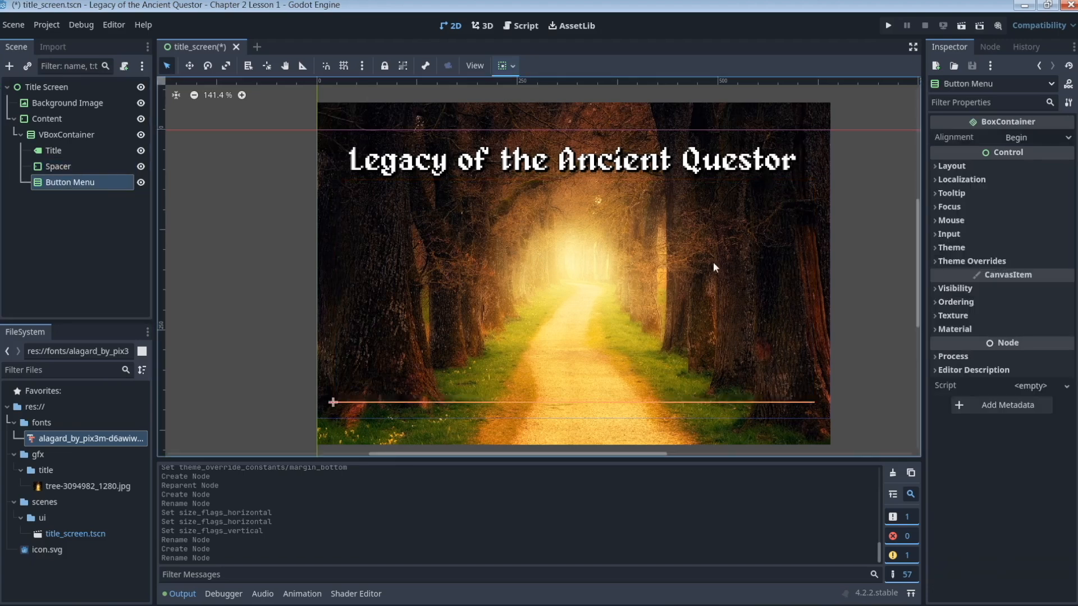
# Add a Button node inside Button Menu and duplicate it twice to get three buttons
pyautogui.rightClick(89, 186)
pyautogui.click(143, 194)
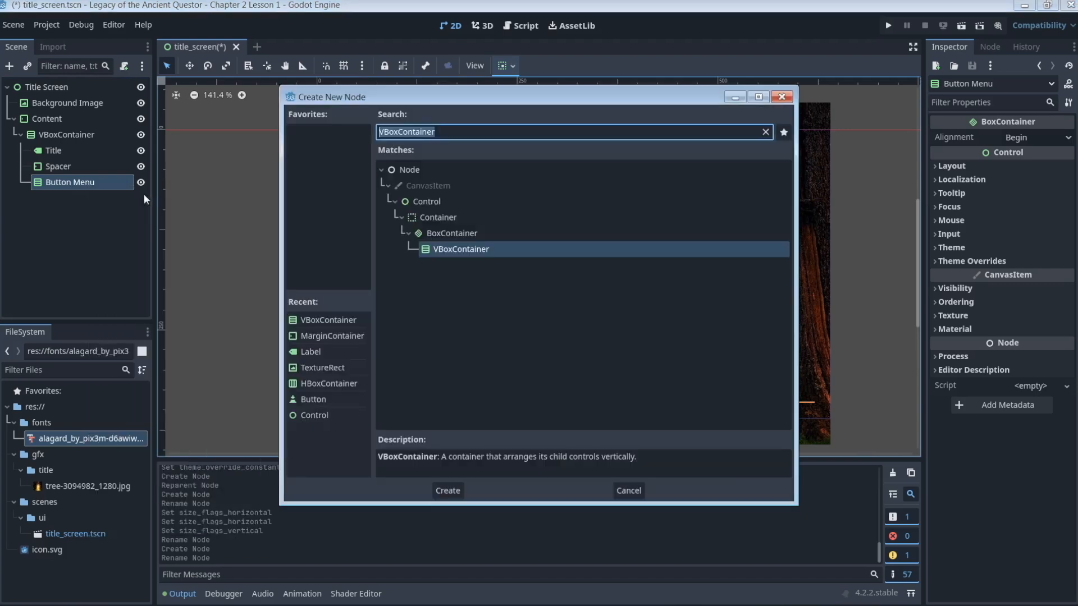
pyautogui.click(318, 398)
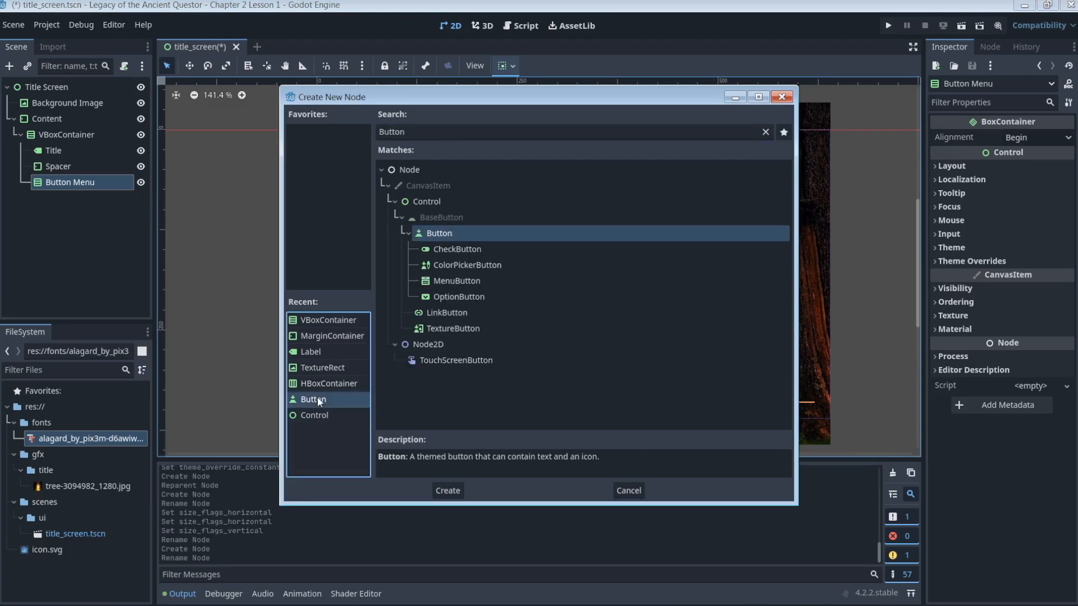
pyautogui.click(448, 490)
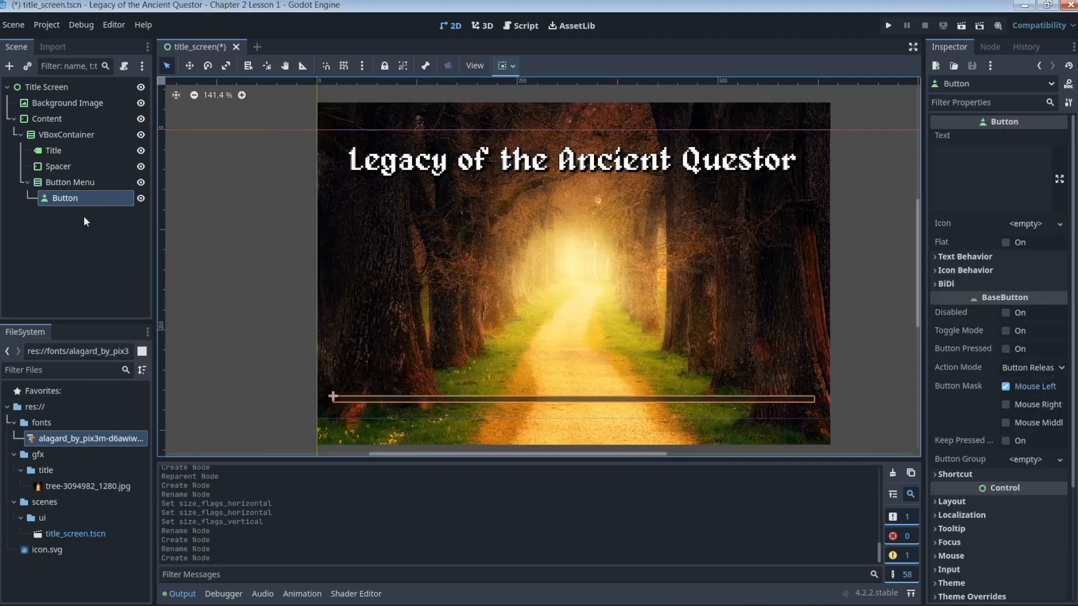
pyautogui.rightClick(84, 198)
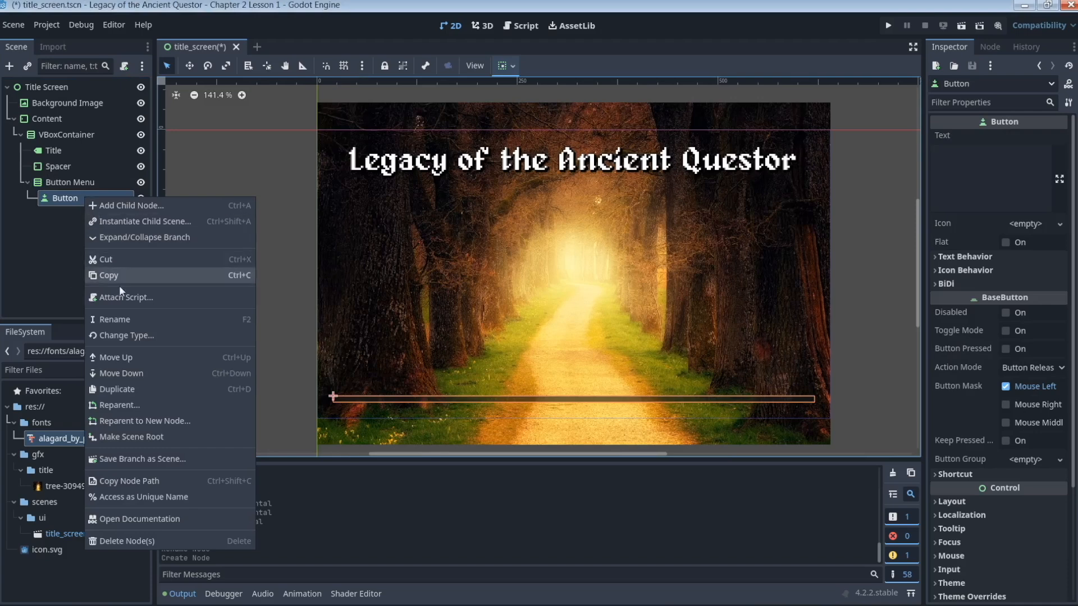
pyautogui.click(76, 262)
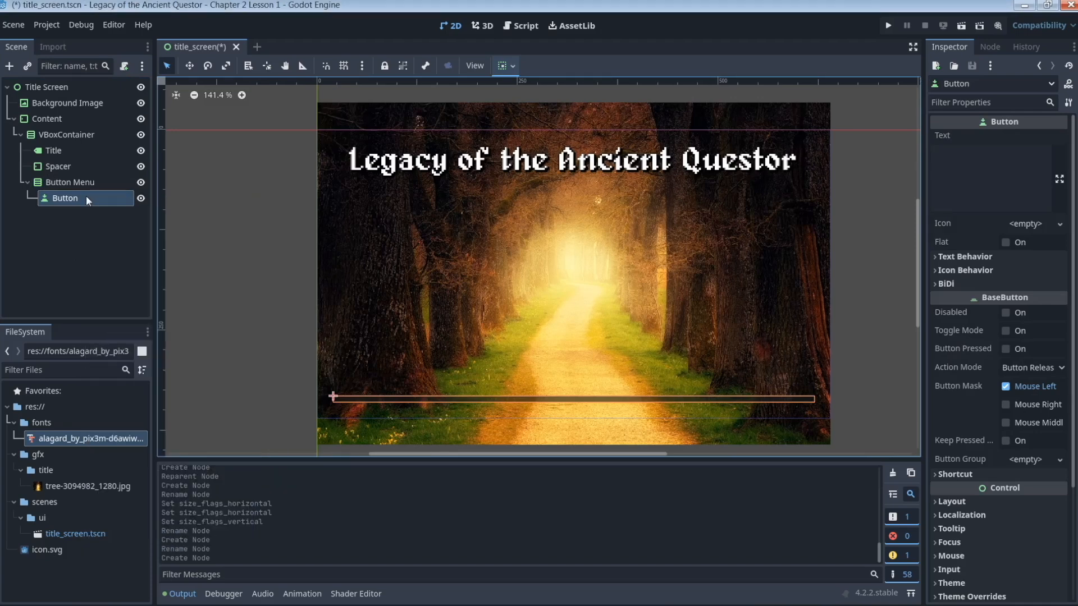
pyautogui.hotkey('ctrl', 'd')
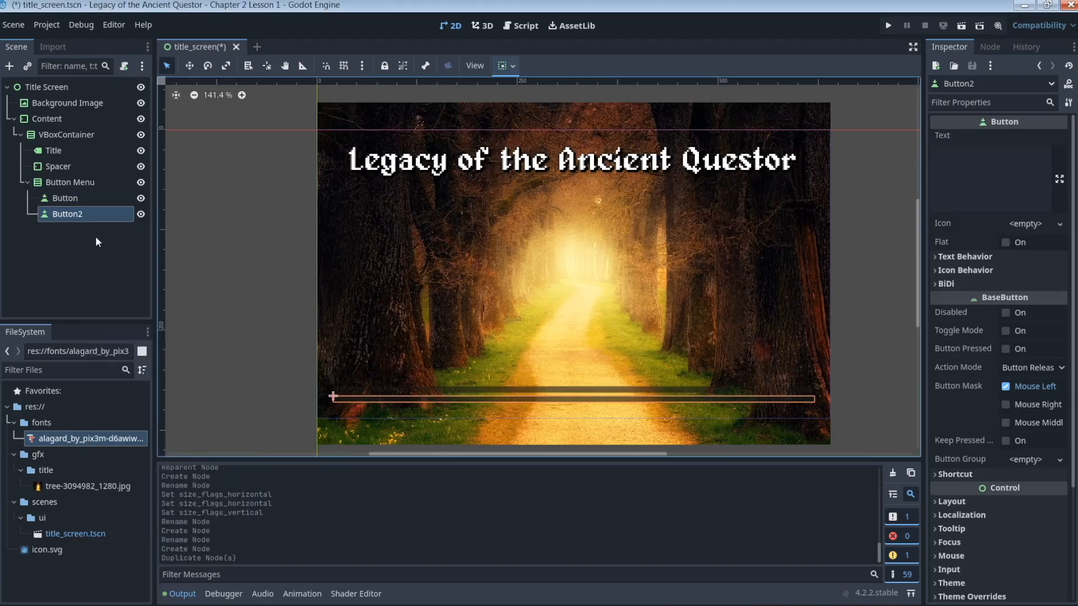
pyautogui.hotkey('ctrl', 'd')
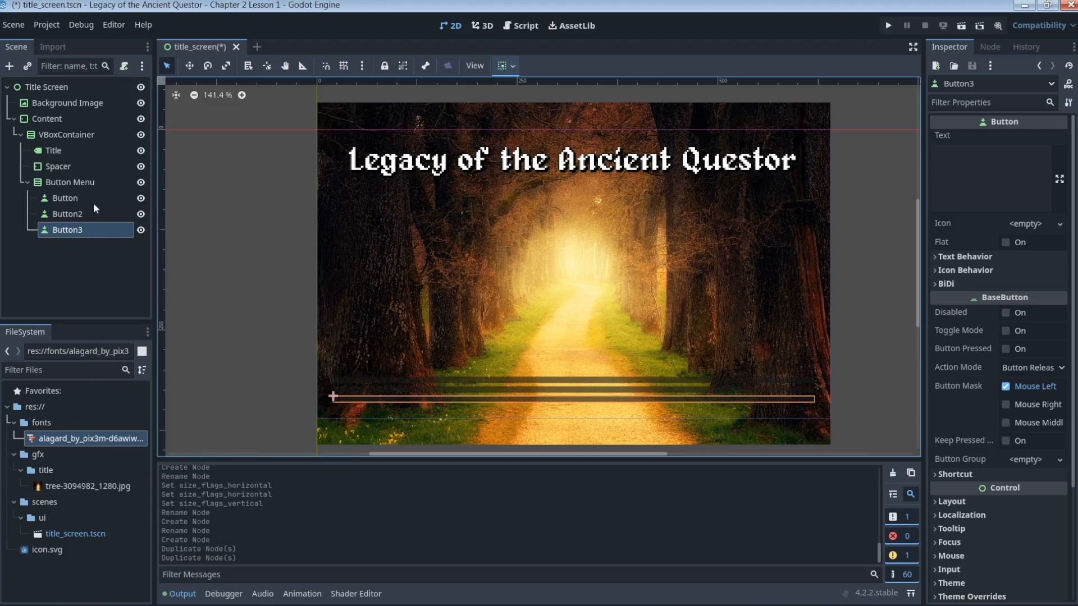
# Rename the first button under Button Menu to New Game Button
pyautogui.doubleClick(77, 198)
pyautogui.write('N')
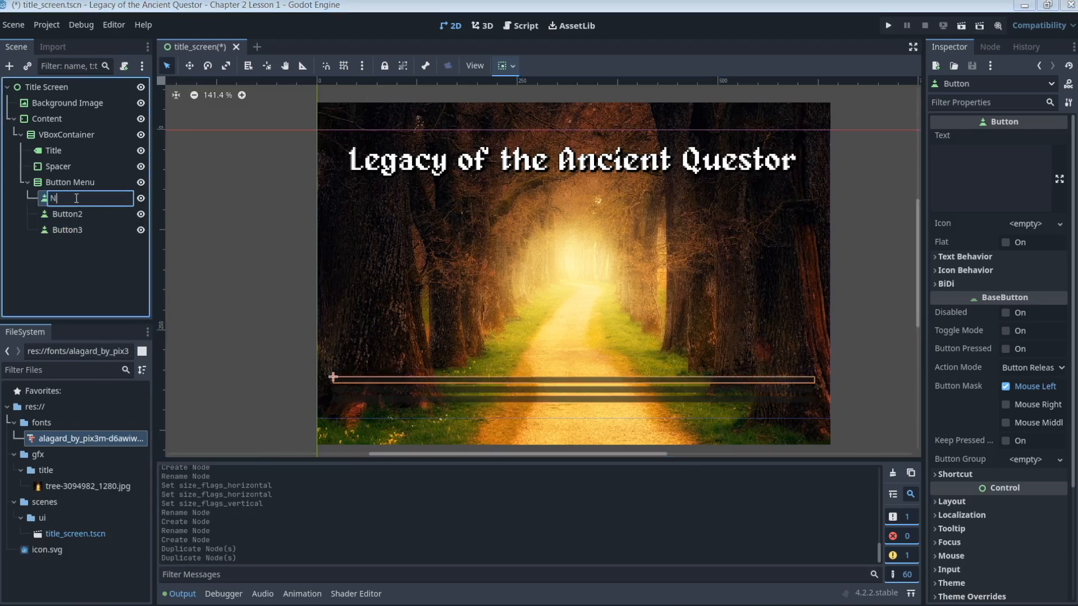
pyautogui.write('ew Game Button')
pyautogui.press('Return')
# Rename the second button under Button Menu to Load Game Button
pyautogui.click(72, 217)
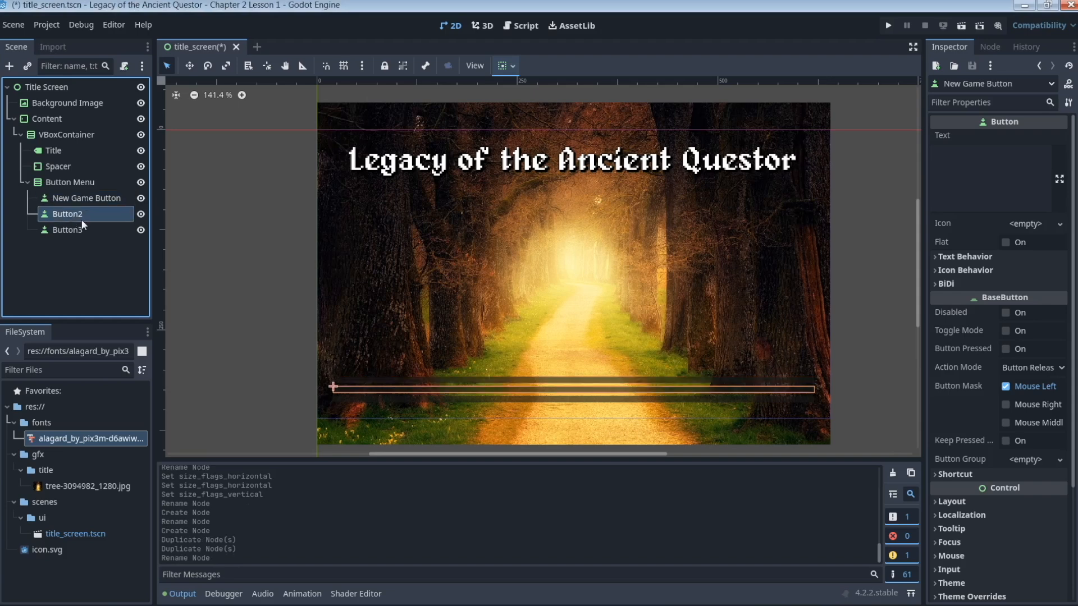
pyautogui.doubleClick(83, 220)
pyautogui.write('Load')
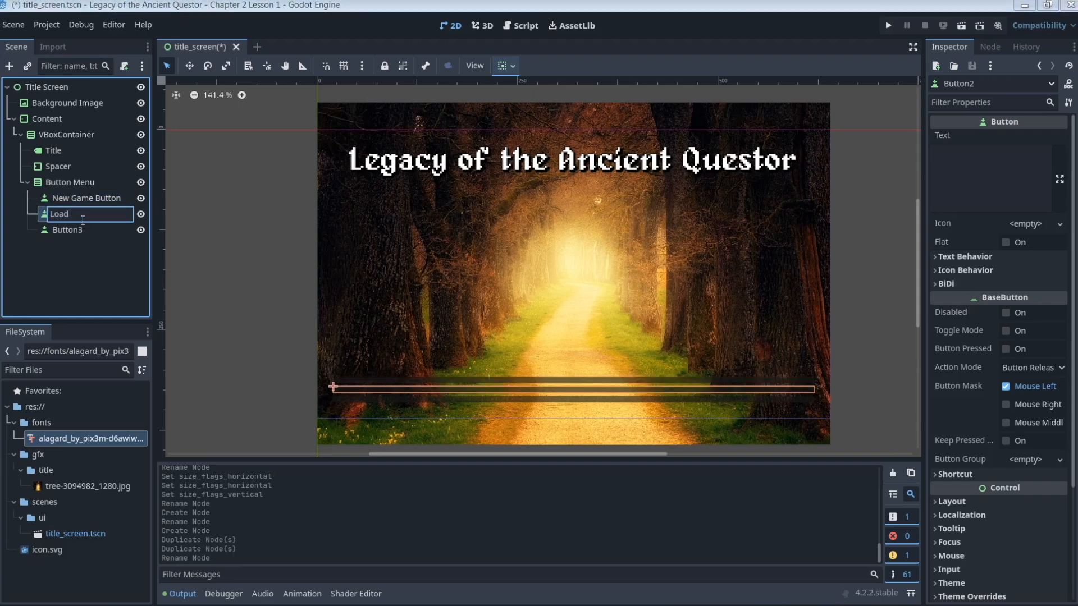
pyautogui.write(' Button')
pyautogui.press('Return')
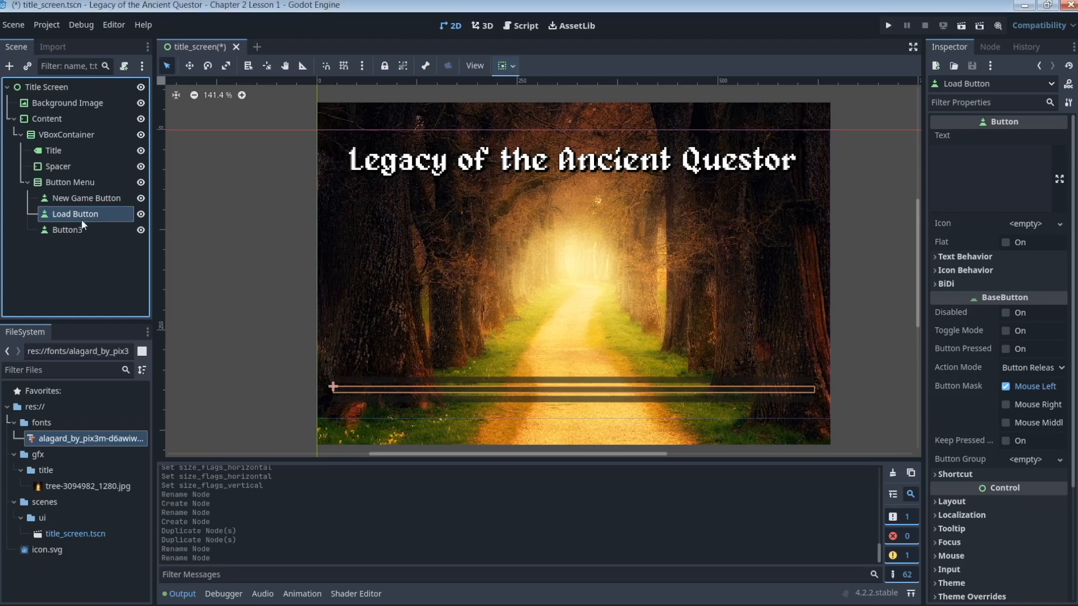
pyautogui.doubleClick(83, 214)
pyautogui.click(75, 214)
pyautogui.press('Left')
pyautogui.write('Game')
pyautogui.press('Return')
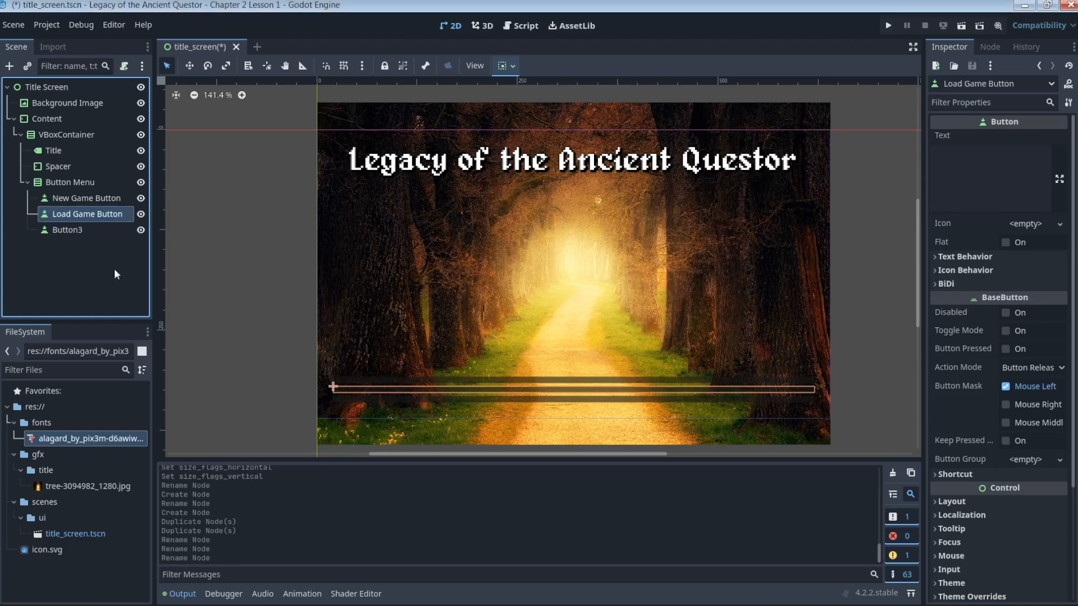
# Rename the third button under Button Menu to Credits Button and clear the node selection
pyautogui.click(75, 230)
pyautogui.doubleClick(79, 230)
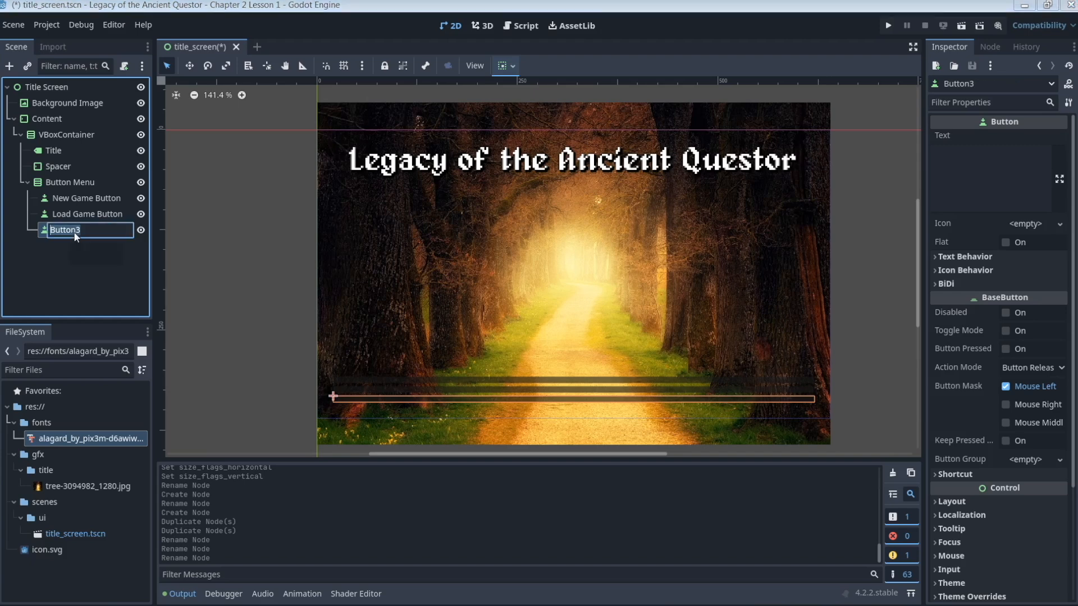
pyautogui.write('Credits Button')
pyautogui.press('Return')
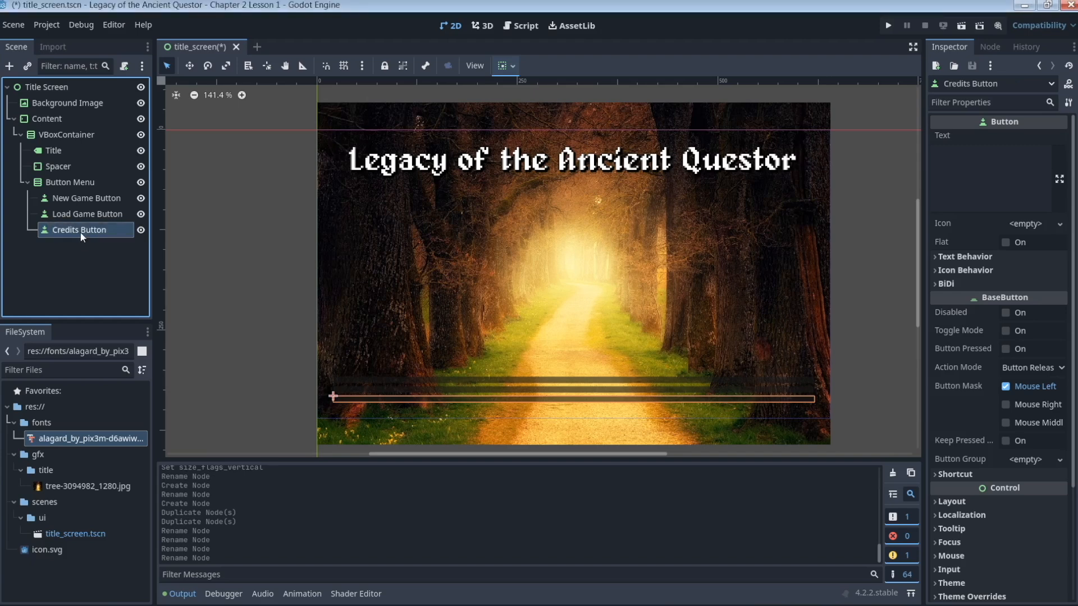
pyautogui.click(100, 262)
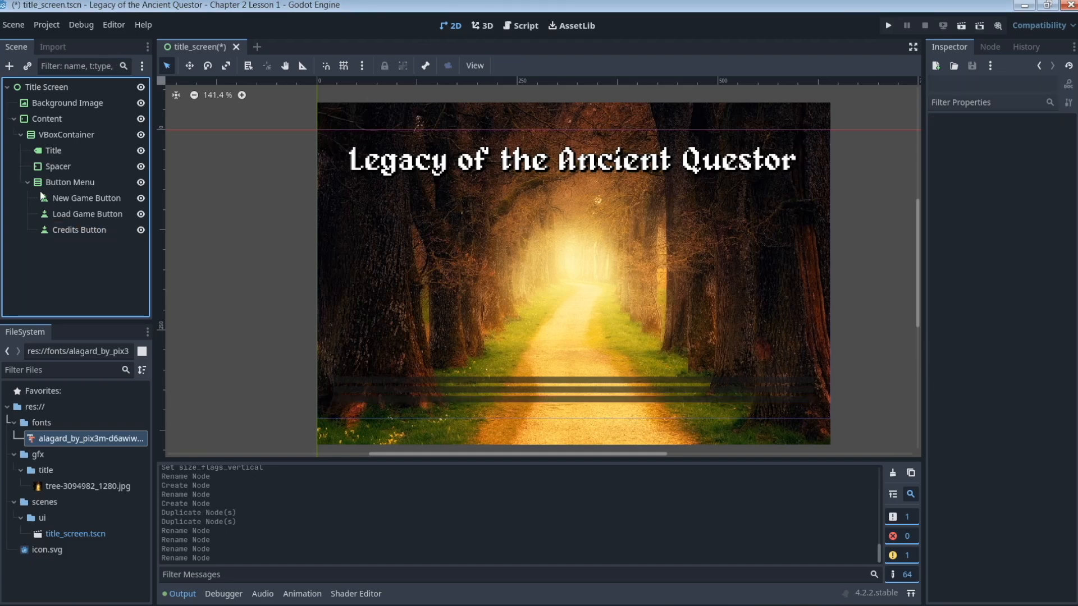
# Compare the bounds of New Game Button and Button Menu, and set New Game Button's text to "New Game"
pyautogui.click(66, 197)
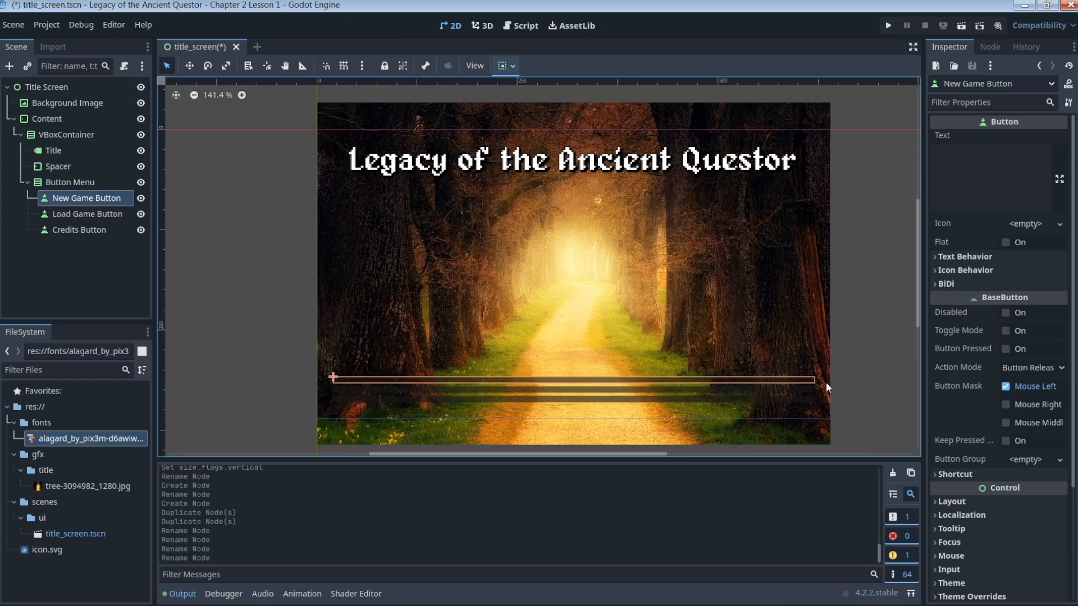
pyautogui.click(86, 183)
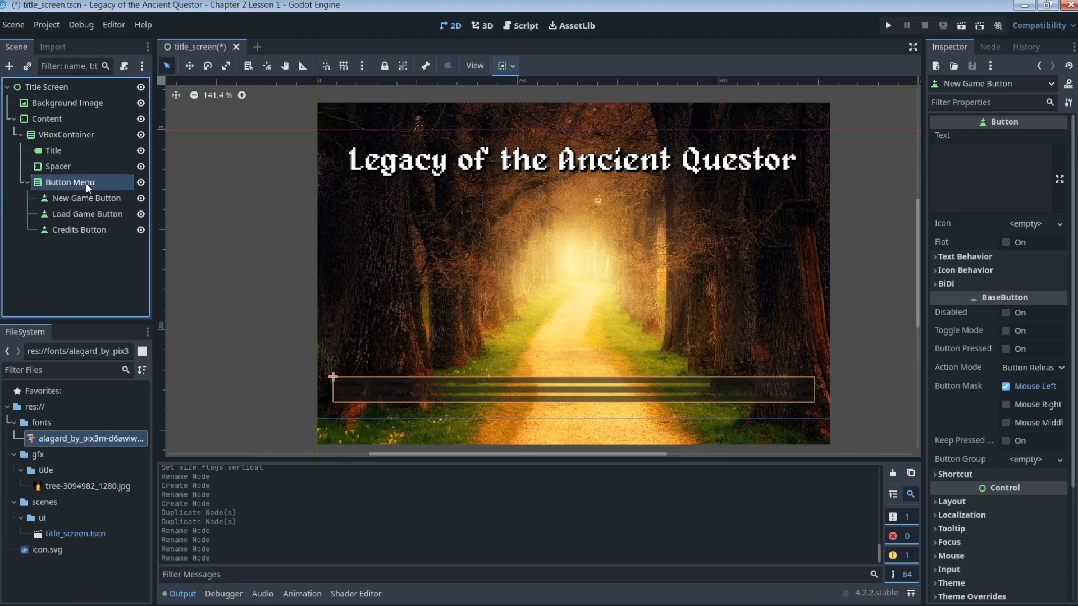
pyautogui.click(77, 200)
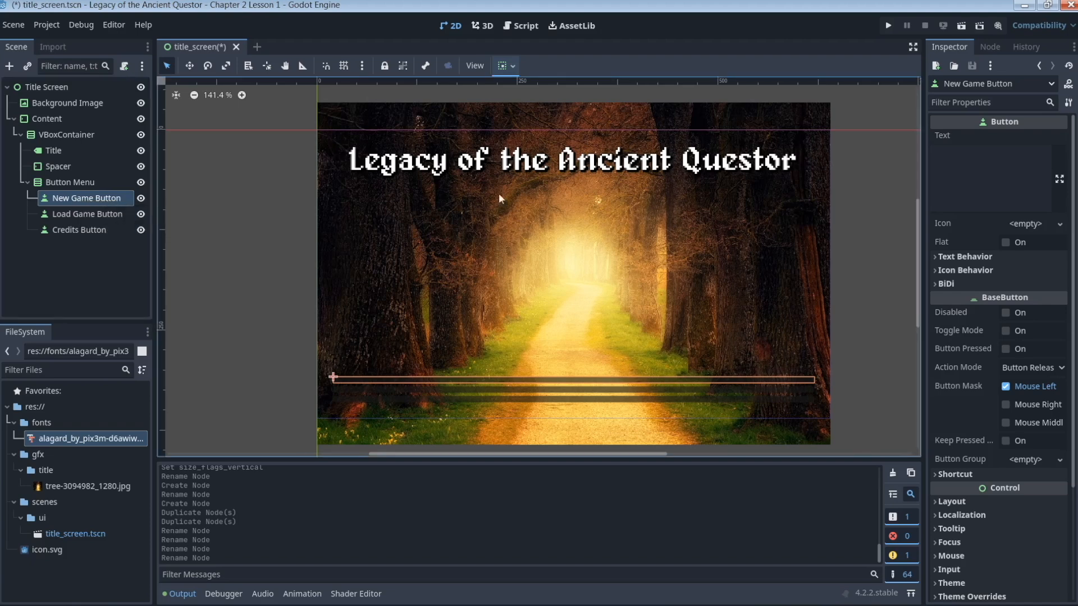
pyautogui.click(958, 163)
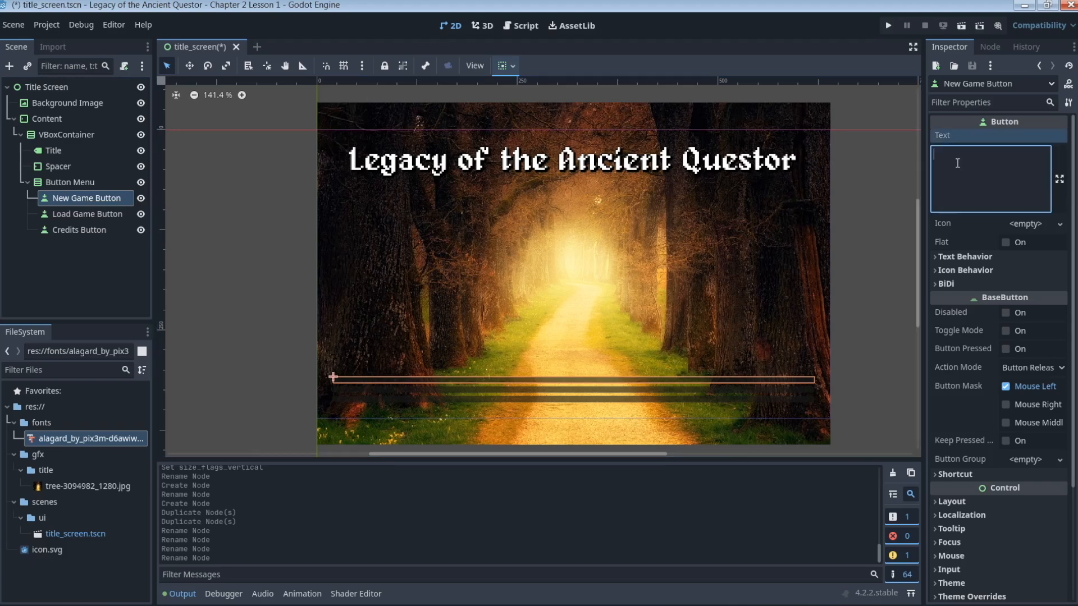
pyautogui.write('N')
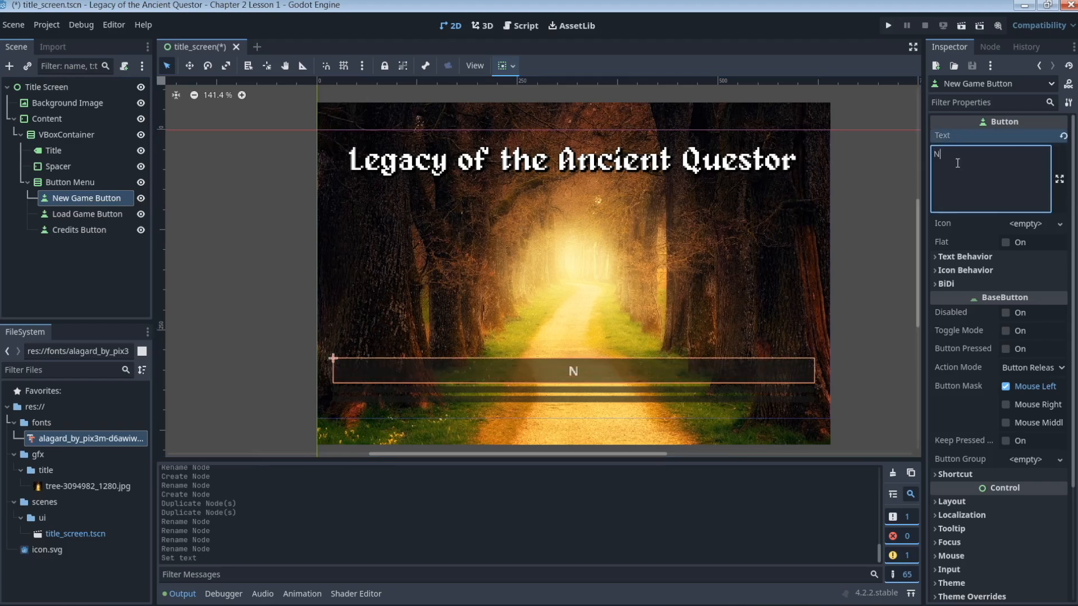
pyautogui.write('ew Gamr')
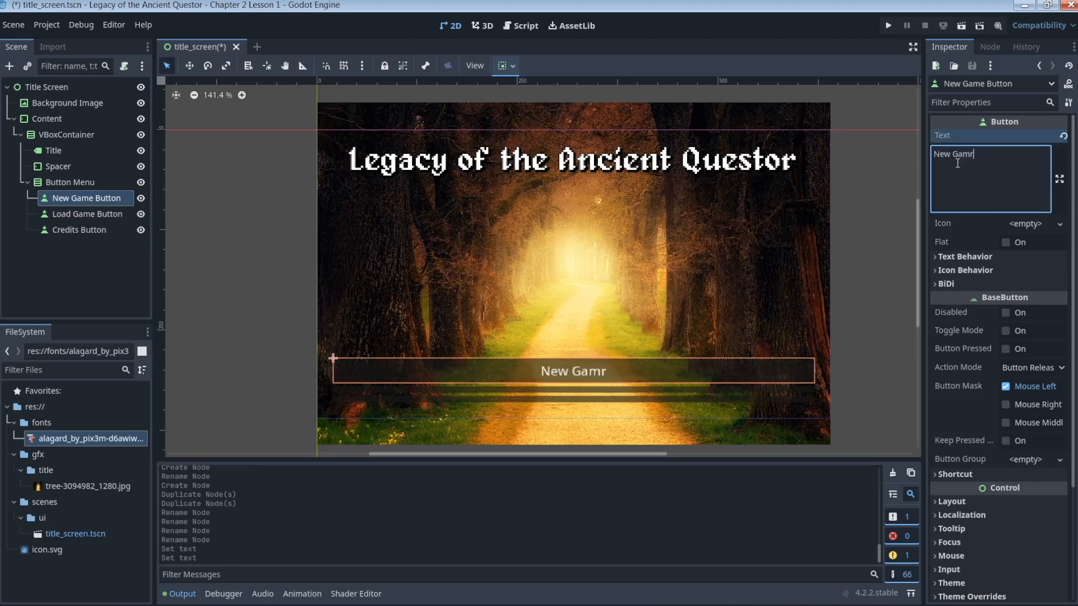
pyautogui.press('BackSpace')
pyautogui.write('e')
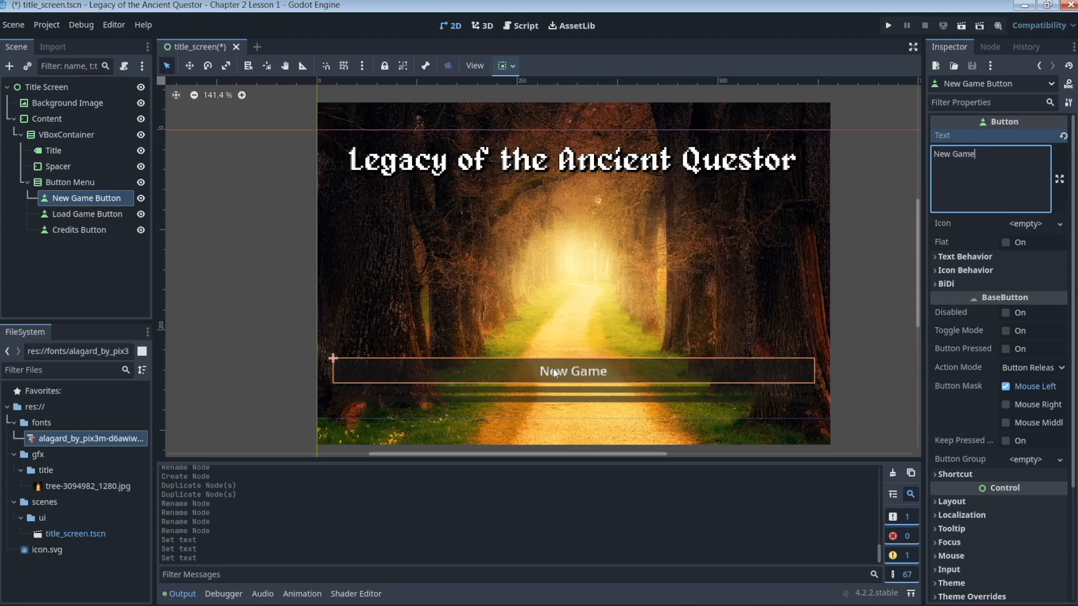
# Set the Load Game Button's text to "Load Game"
pyautogui.click(87, 214)
pyautogui.click(986, 156)
pyautogui.write('Lo')
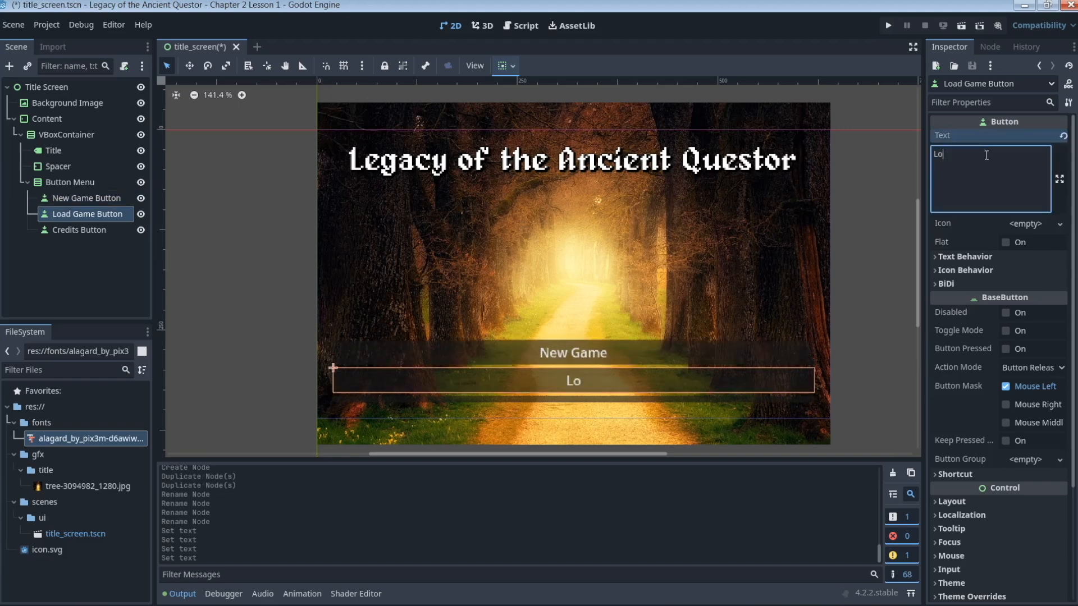
pyautogui.write('ad Game')
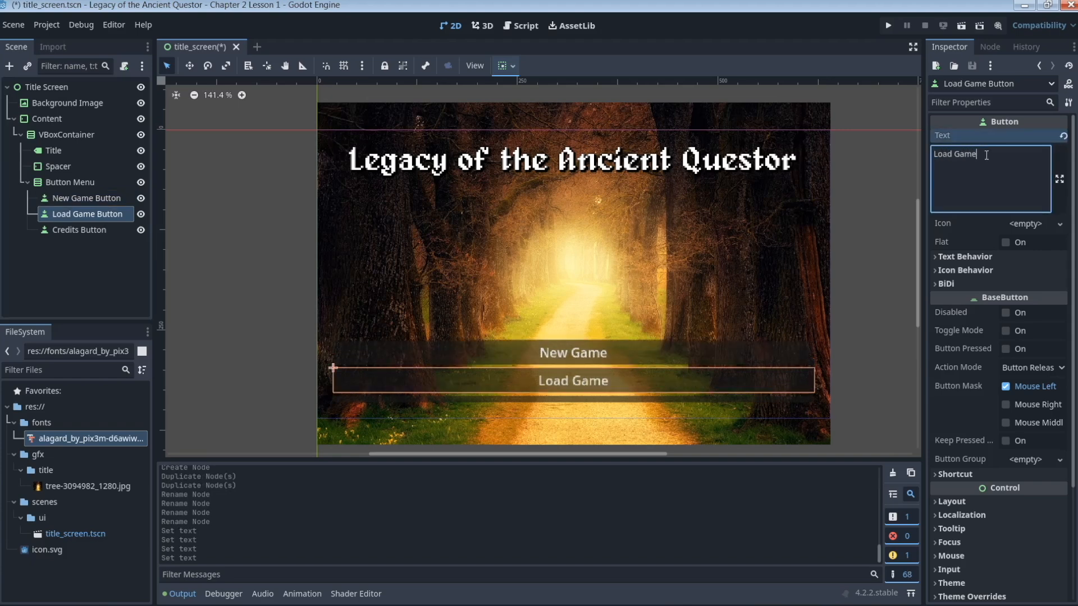
# Set the Credits Button's text to "Credits" and clear the node selection
pyautogui.click(79, 229)
pyautogui.click(987, 181)
pyautogui.write('Credits')
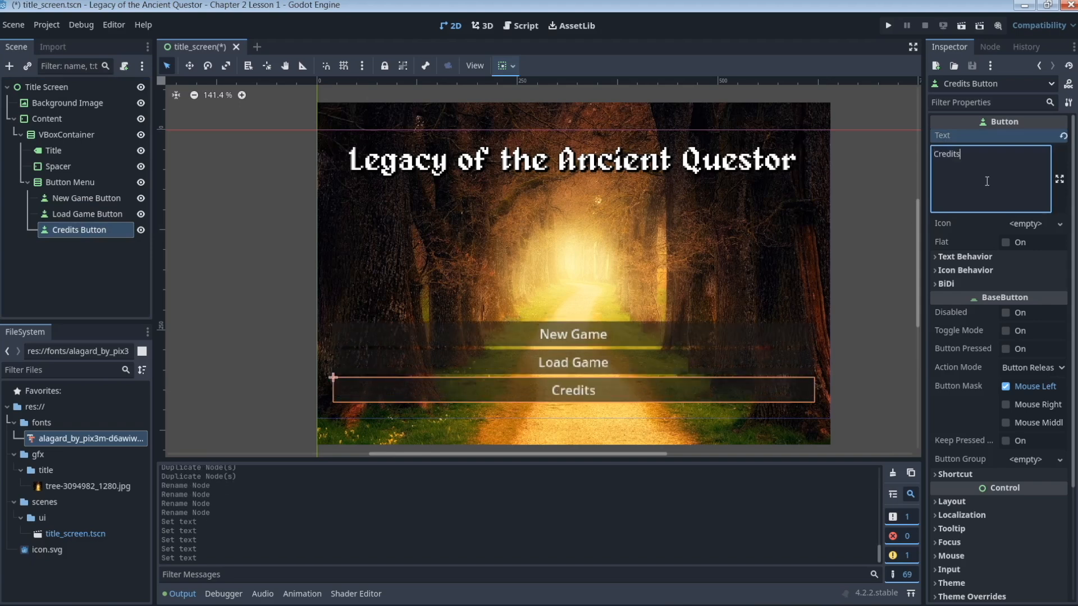
pyautogui.click(106, 270)
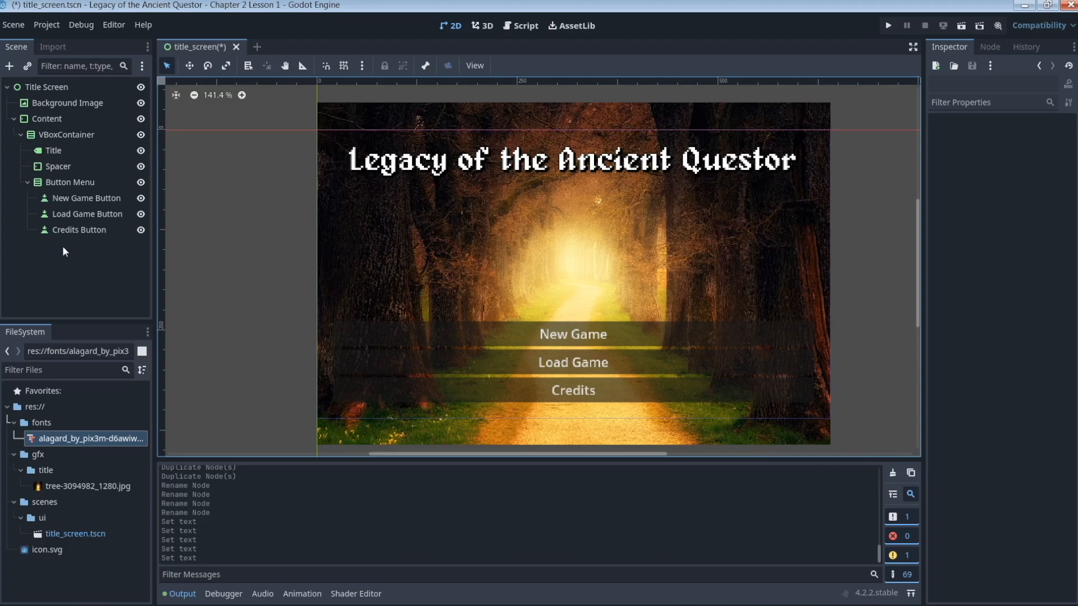
pyautogui.click(82, 268)
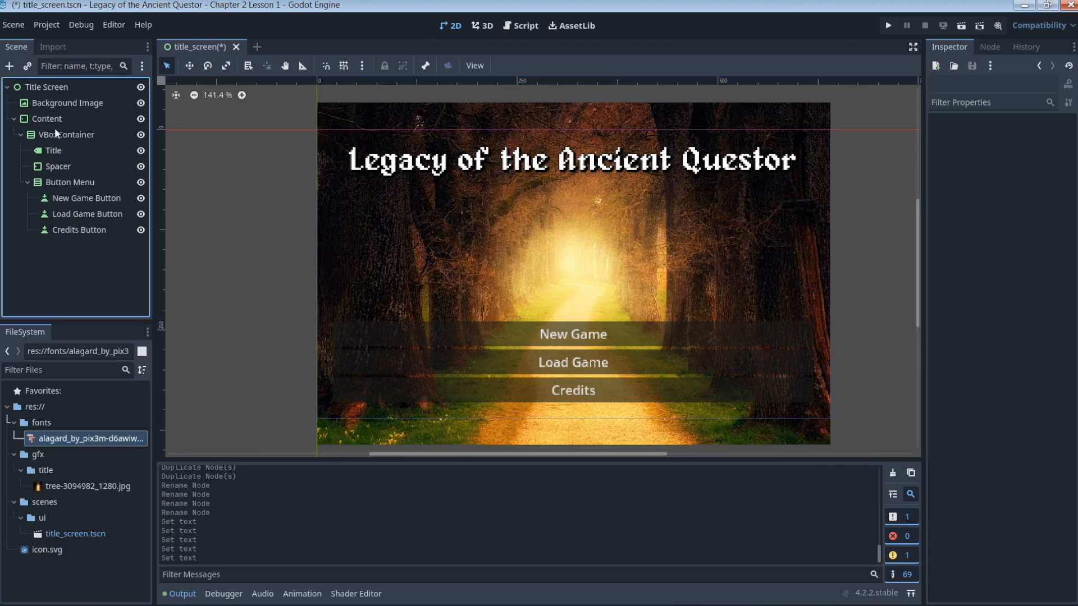
# Add an HBoxContainer as a child of the main VBoxContainer, below the Button Menu
pyautogui.click(54, 131)
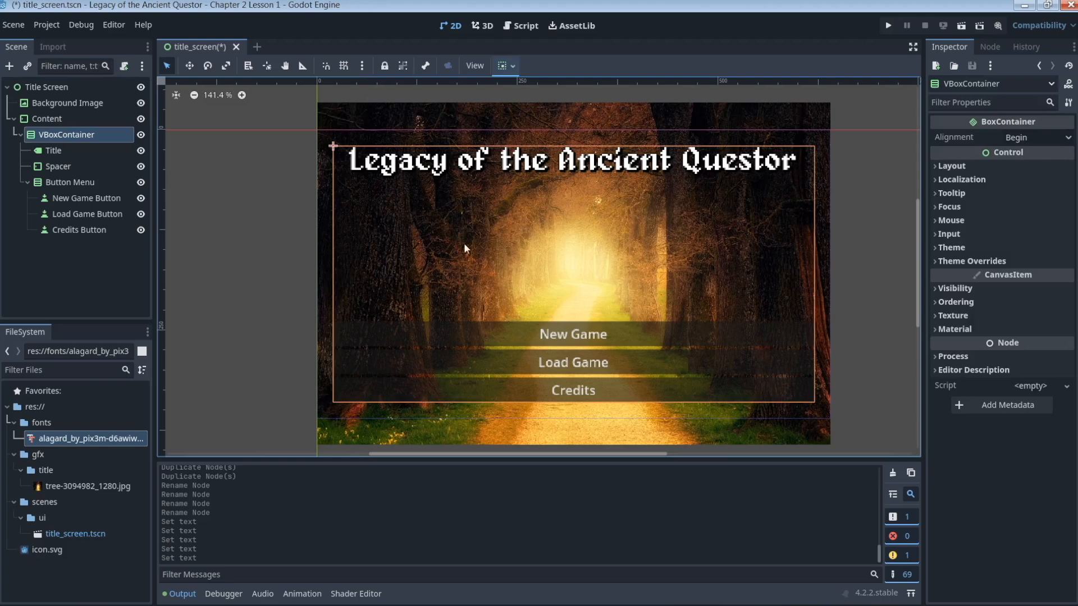
pyautogui.rightClick(82, 135)
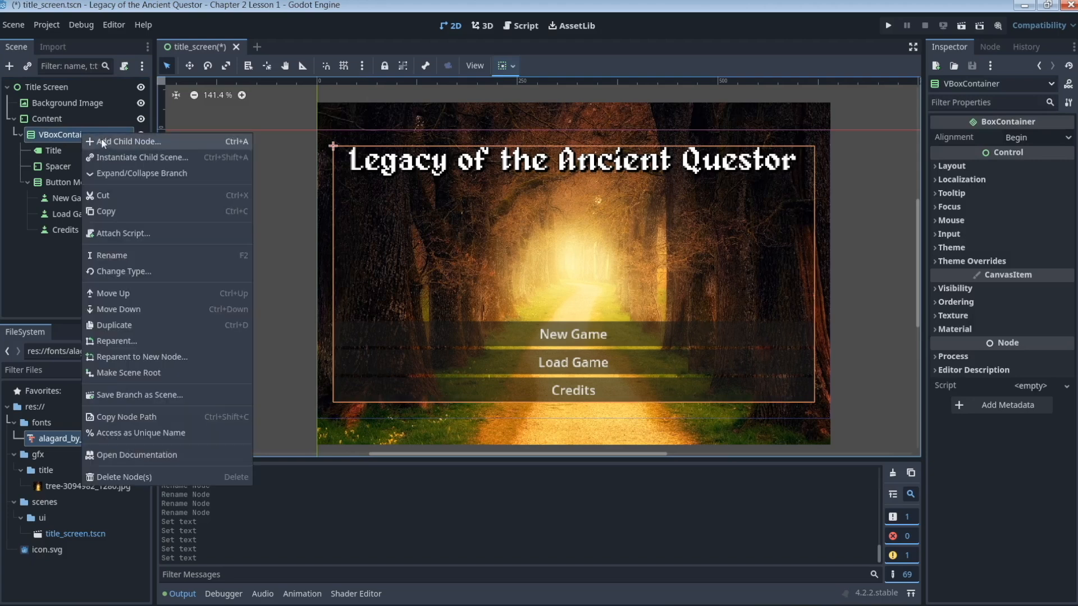
pyautogui.click(104, 141)
pyautogui.click(329, 398)
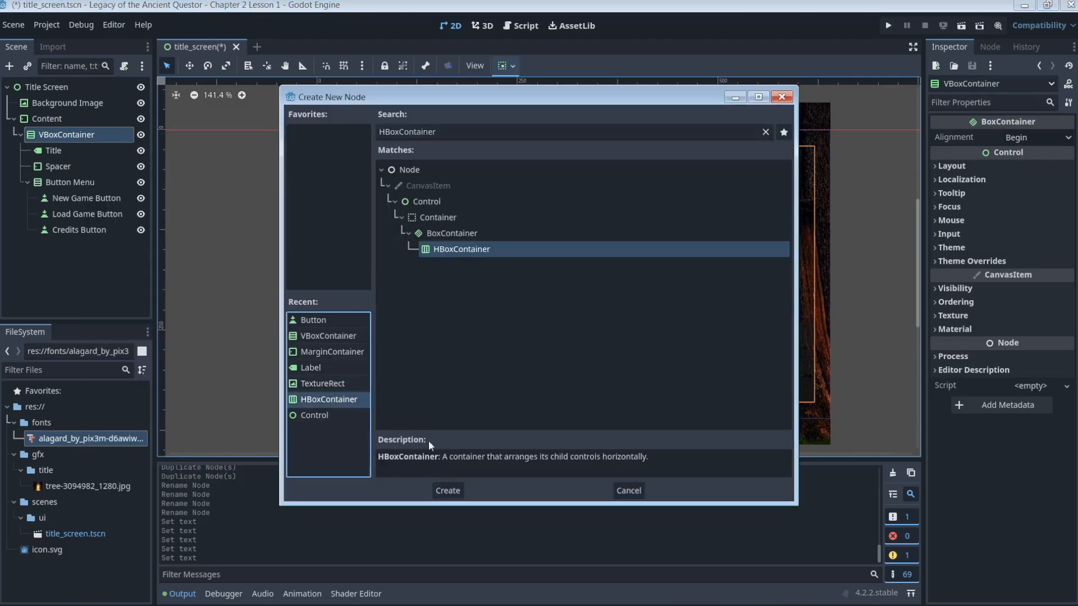
pyautogui.click(448, 491)
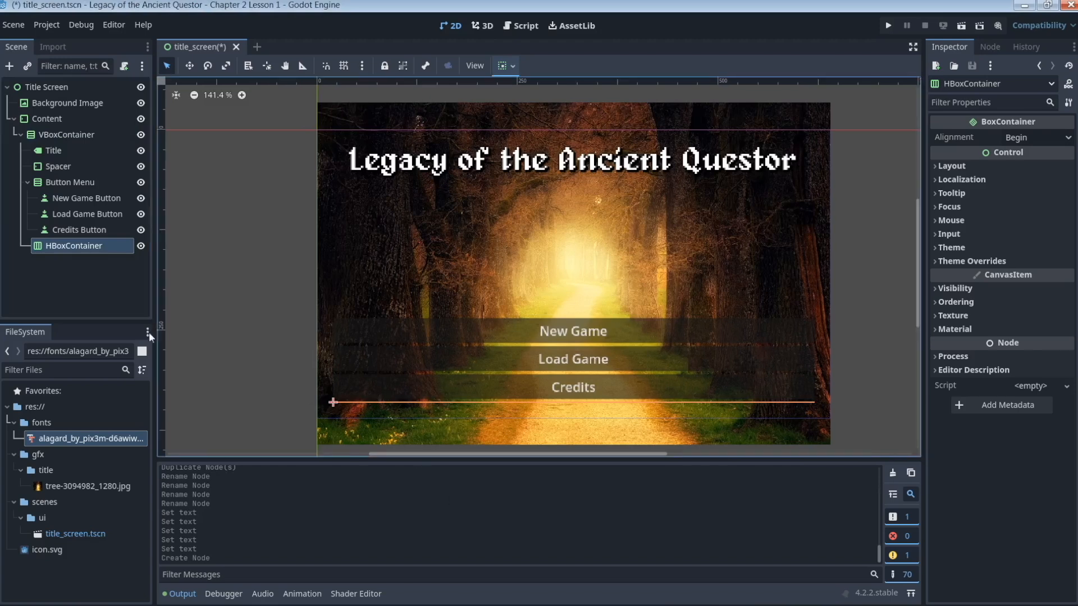
# Add a MarginContainer as a child of the new HBoxContainer
pyautogui.rightClick(63, 246)
pyautogui.click(80, 252)
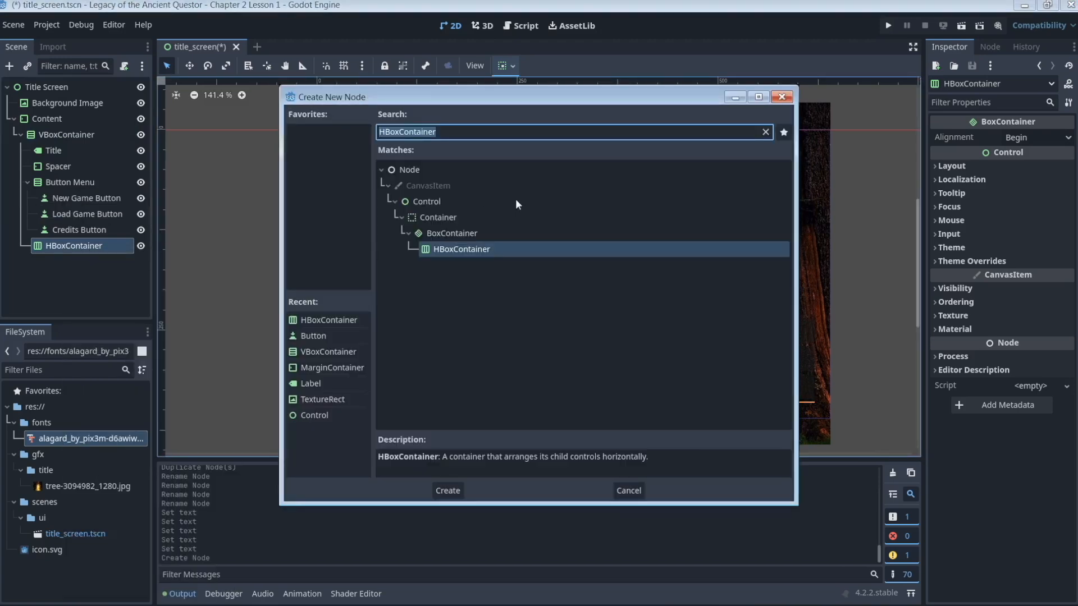
pyautogui.click(323, 368)
pyautogui.click(447, 491)
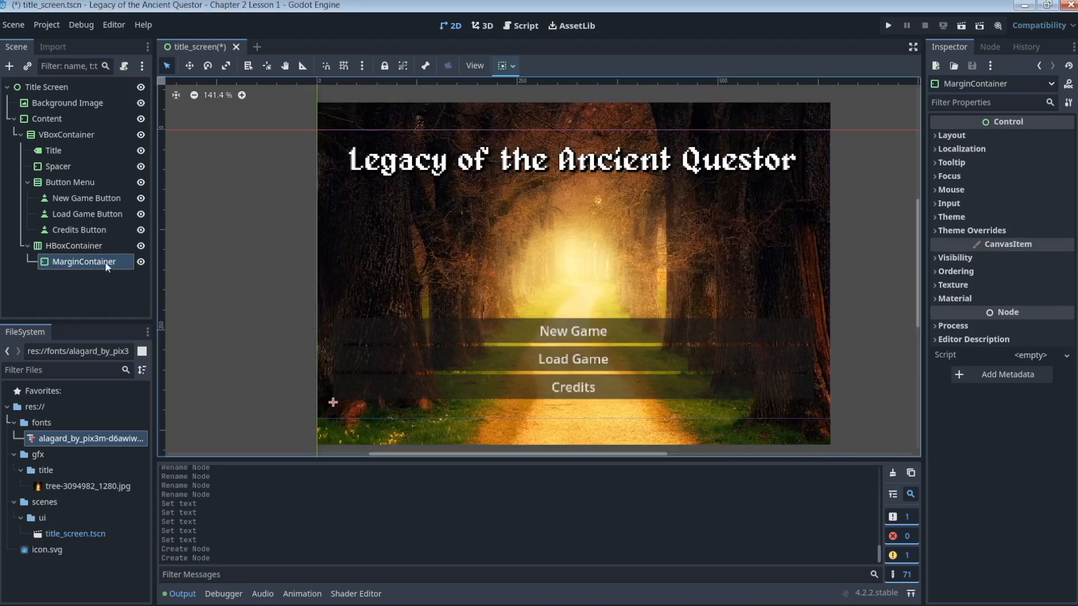
# Turn on horizontal Expand in the container sizing of the MarginContainer inside the HBoxContainer
pyautogui.click(936, 137)
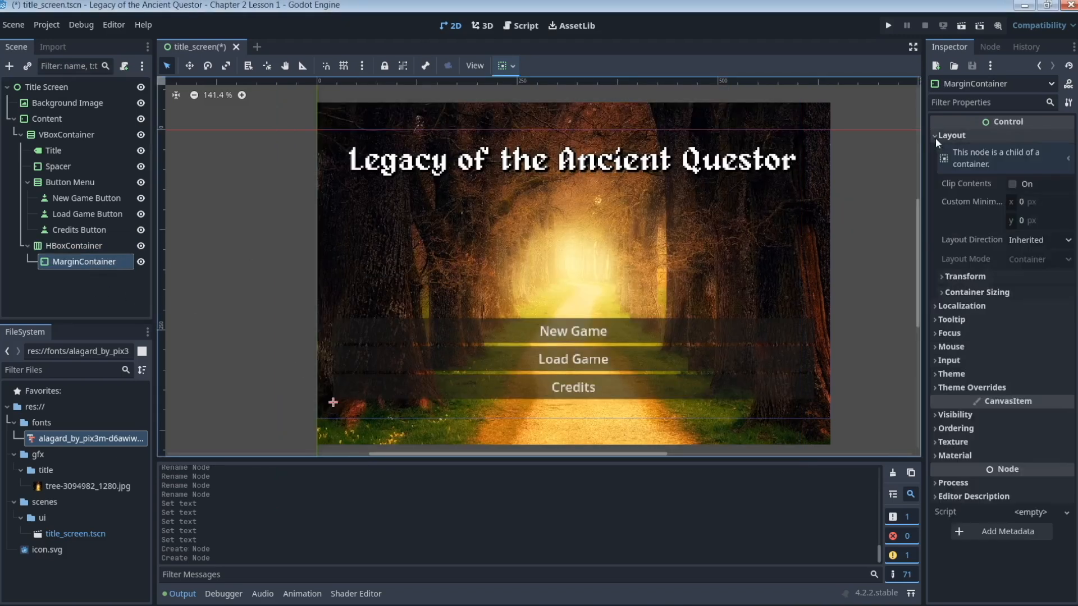
pyautogui.click(941, 292)
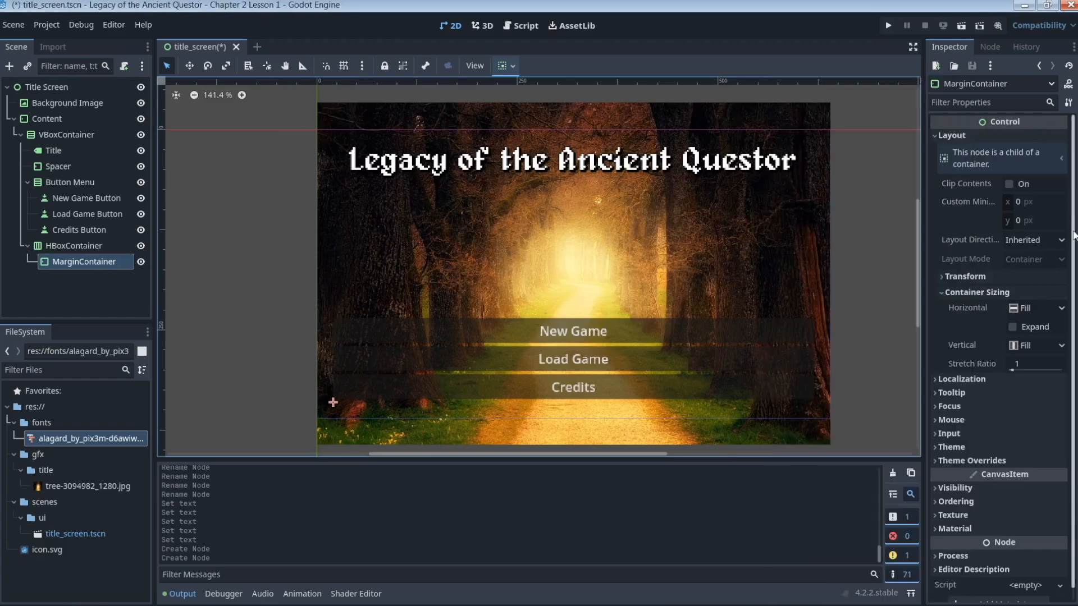
pyautogui.click(1012, 327)
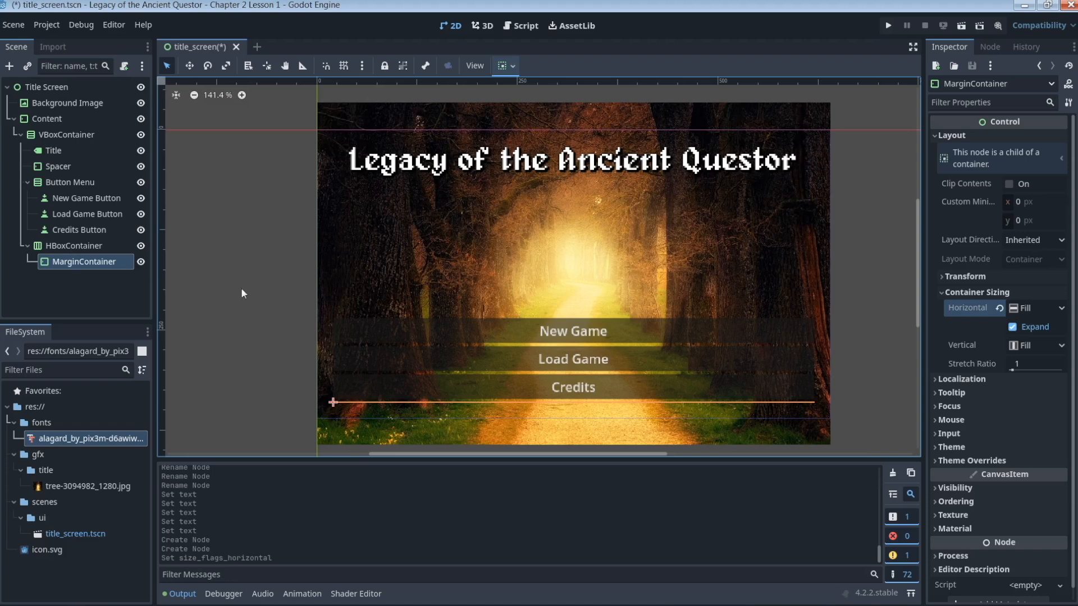
# Reparent the Button Menu into the HBoxContainer, after the MarginContainer, and collapse its branch in the scene tree
pyautogui.click(71, 182)
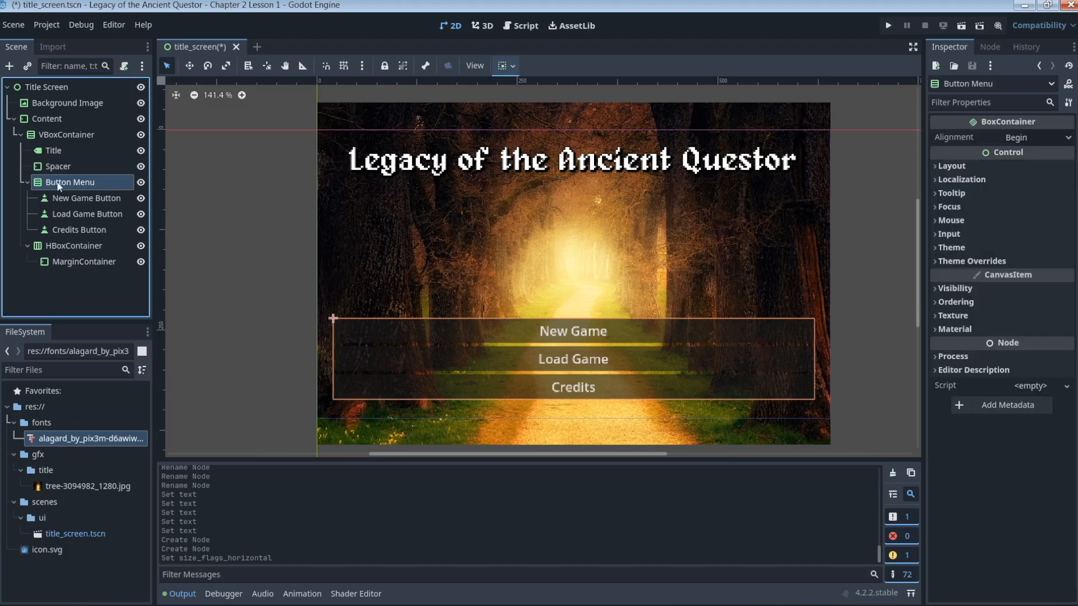
pyautogui.moveTo(59, 187); pyautogui.dragTo(70, 245)
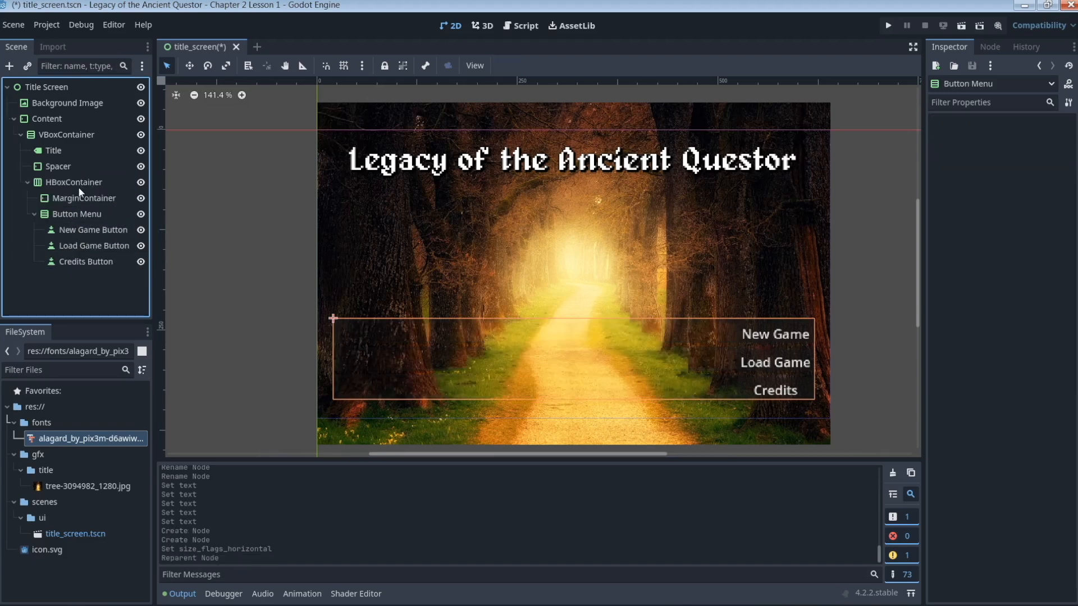
pyautogui.click(34, 214)
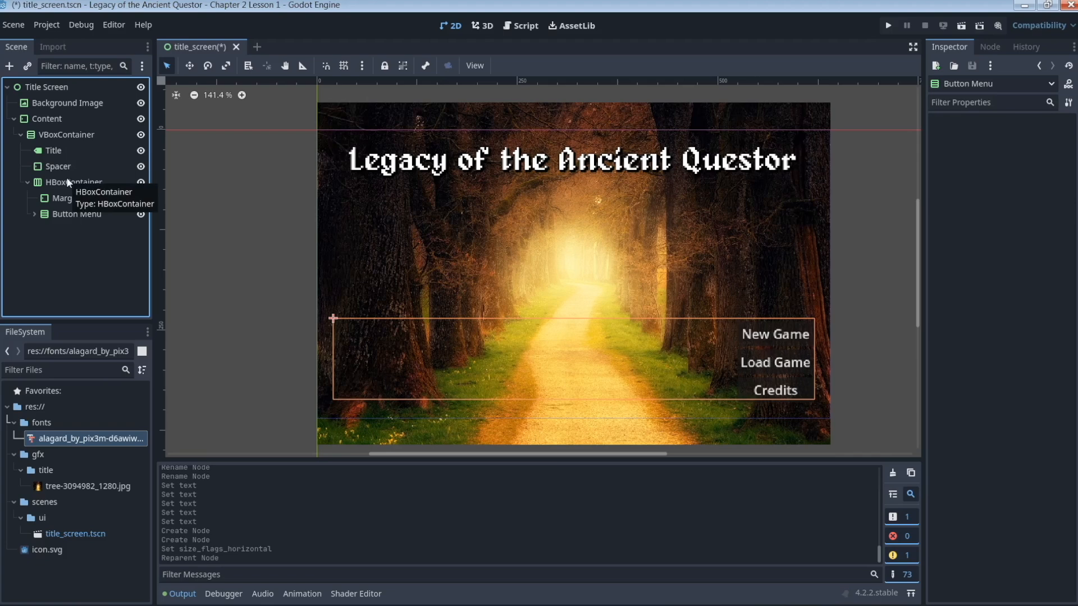
# Examine the area each node occupies, from the main VBoxContainer through the Title, Spacer and HBoxContainer to the Button Menu
pyautogui.click(76, 135)
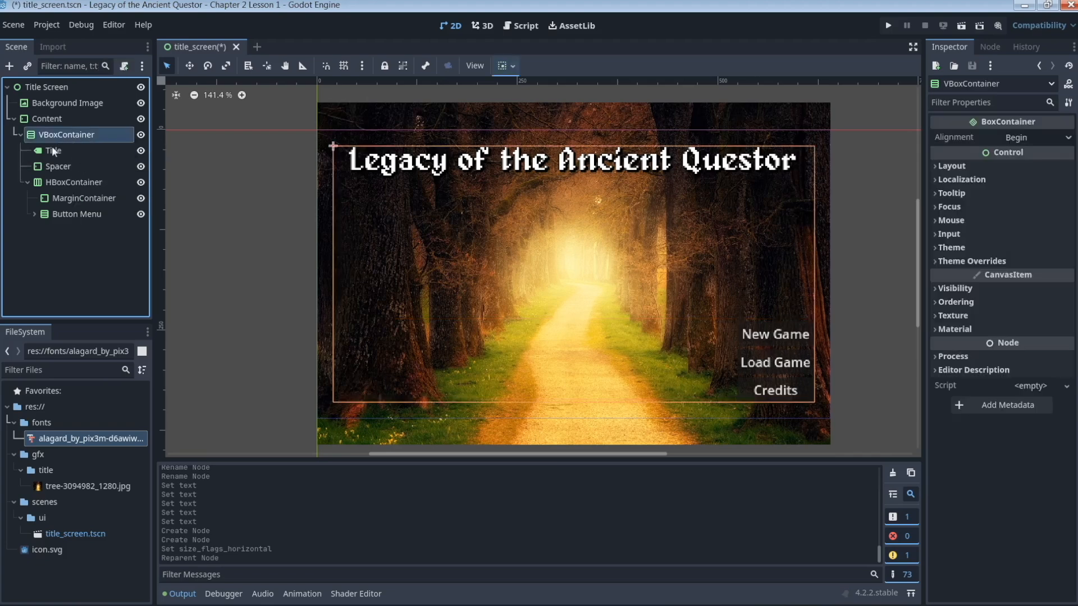
pyautogui.click(56, 151)
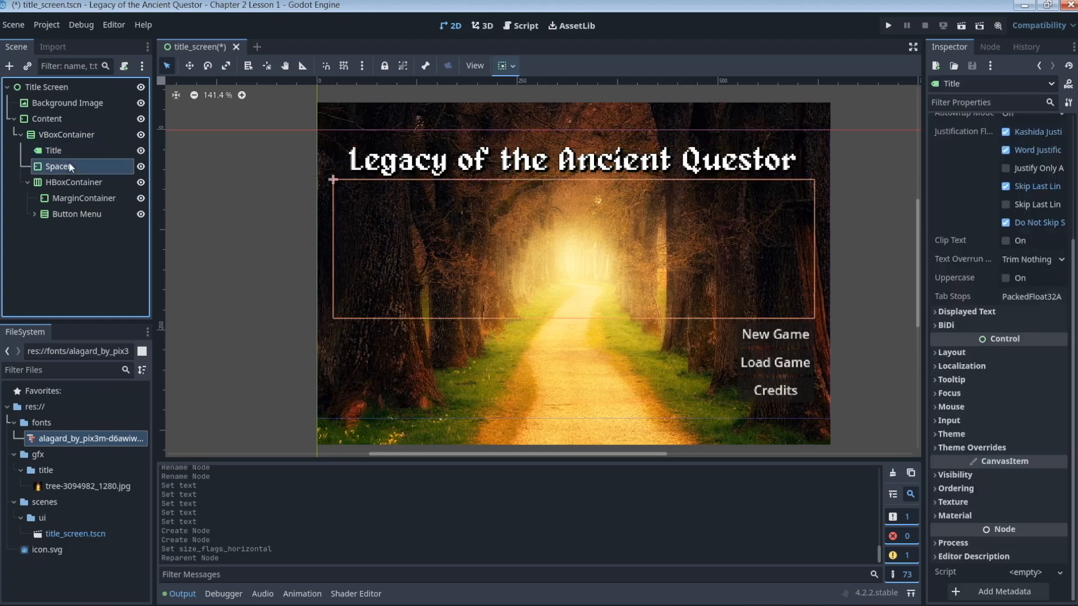
pyautogui.click(62, 166)
pyautogui.click(76, 181)
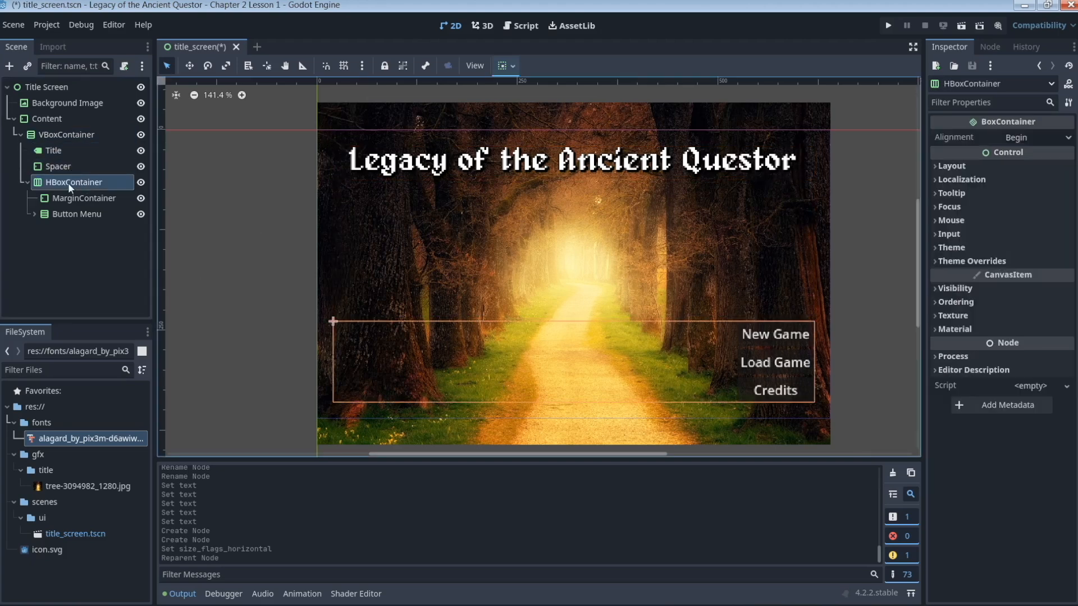
pyautogui.click(72, 200)
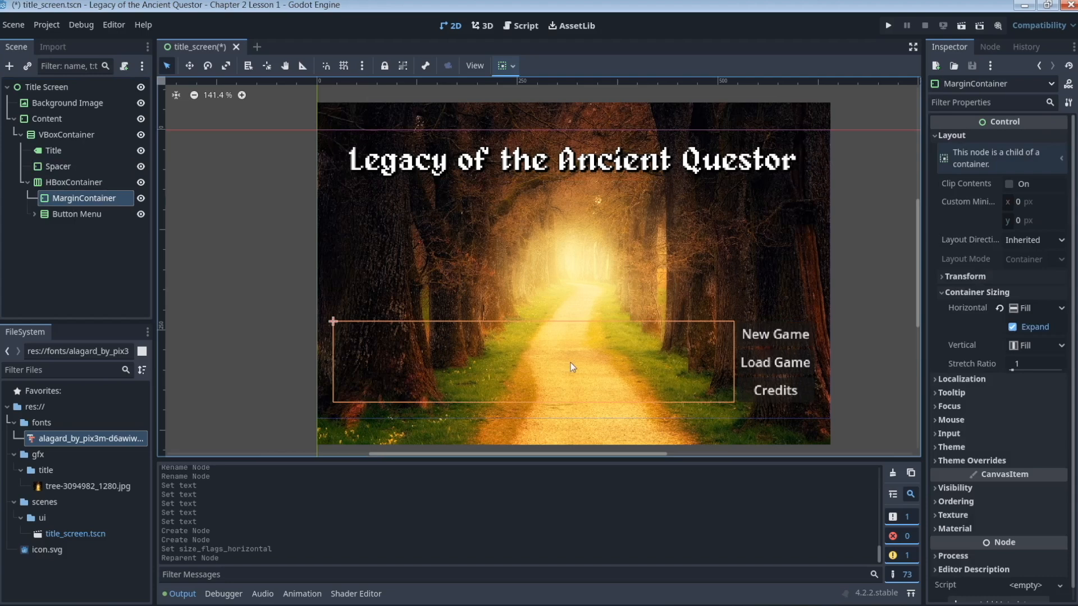
pyautogui.click(77, 214)
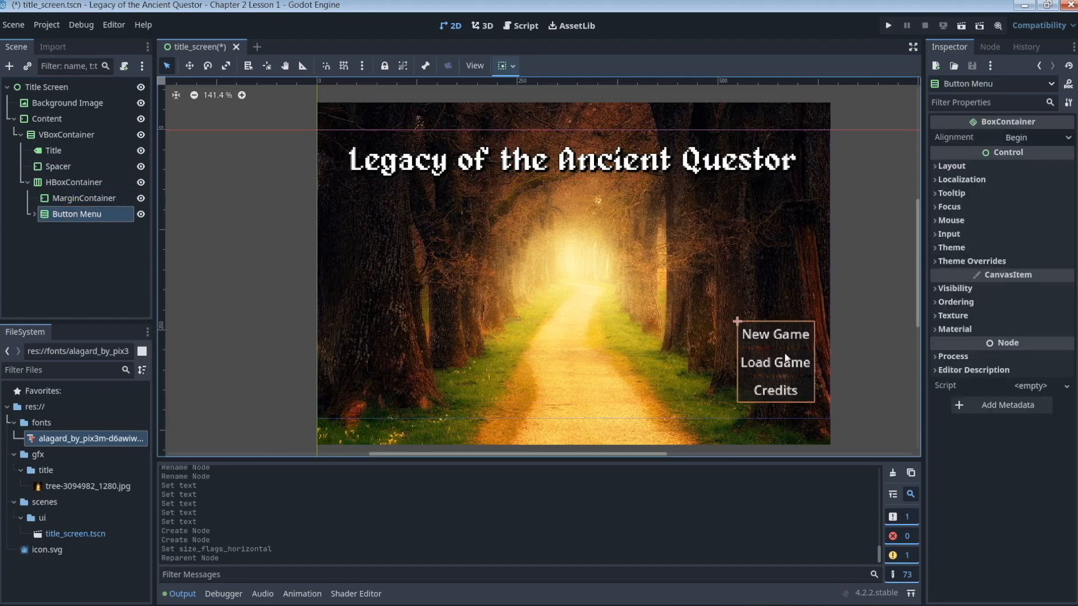
pyautogui.click(79, 183)
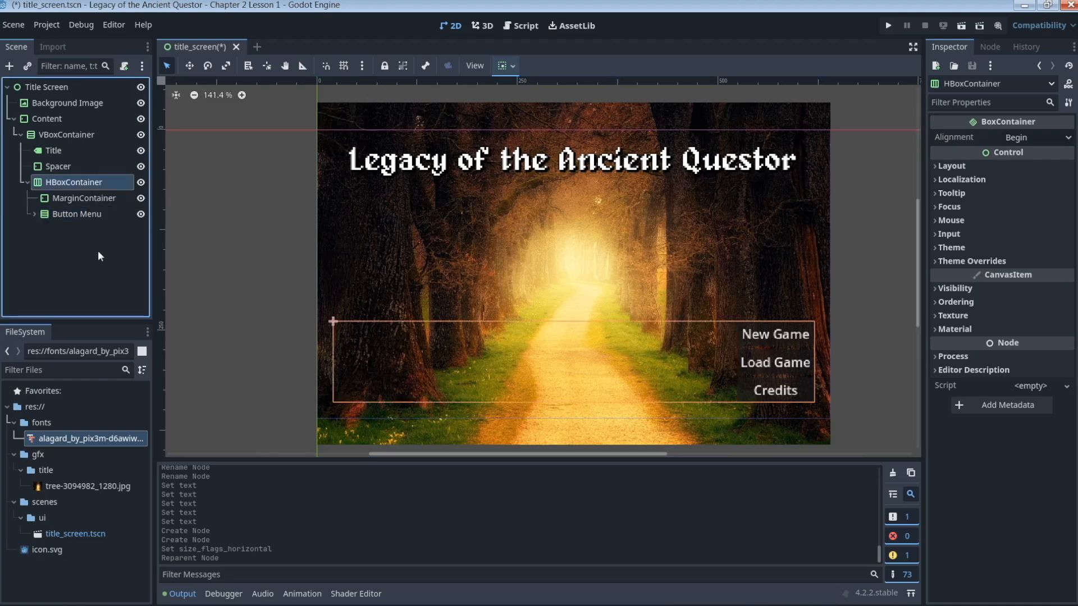
# Turn on horizontal Expand in the Button Menu's container sizing
pyautogui.click(80, 213)
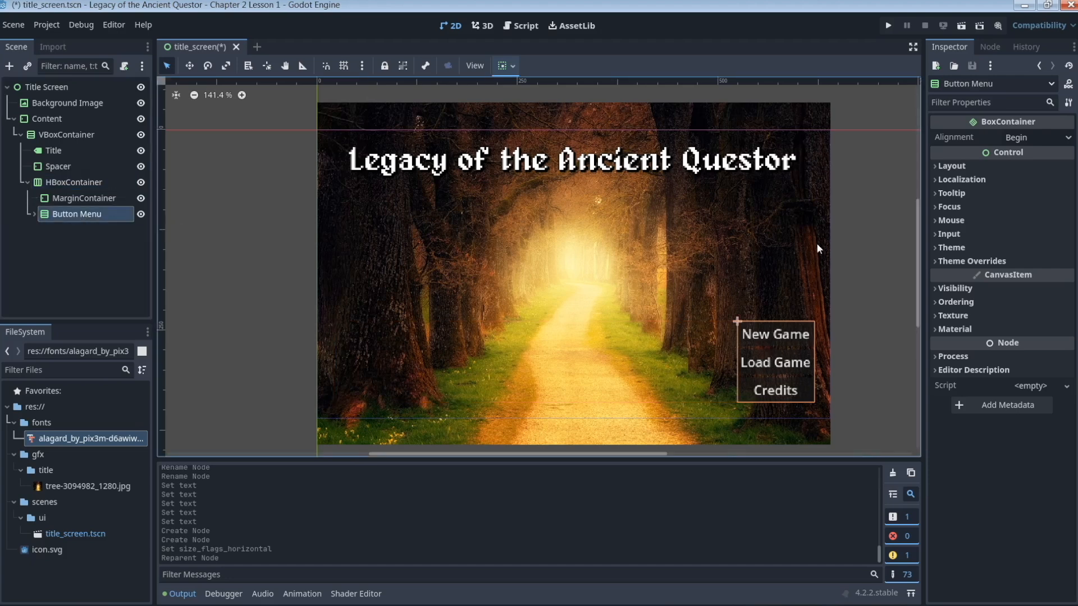
pyautogui.click(937, 166)
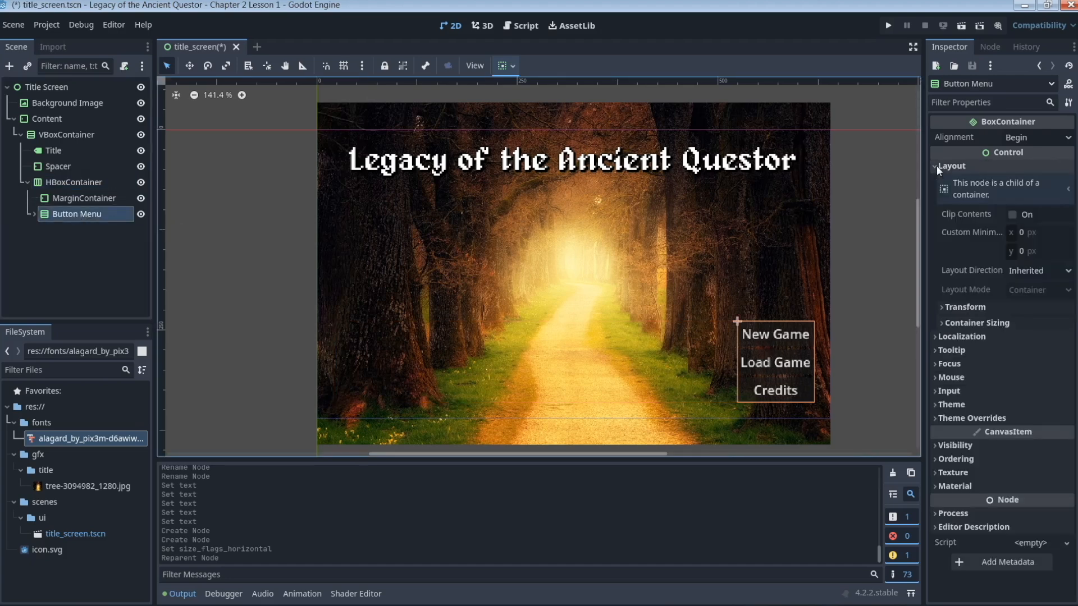
pyautogui.click(942, 325)
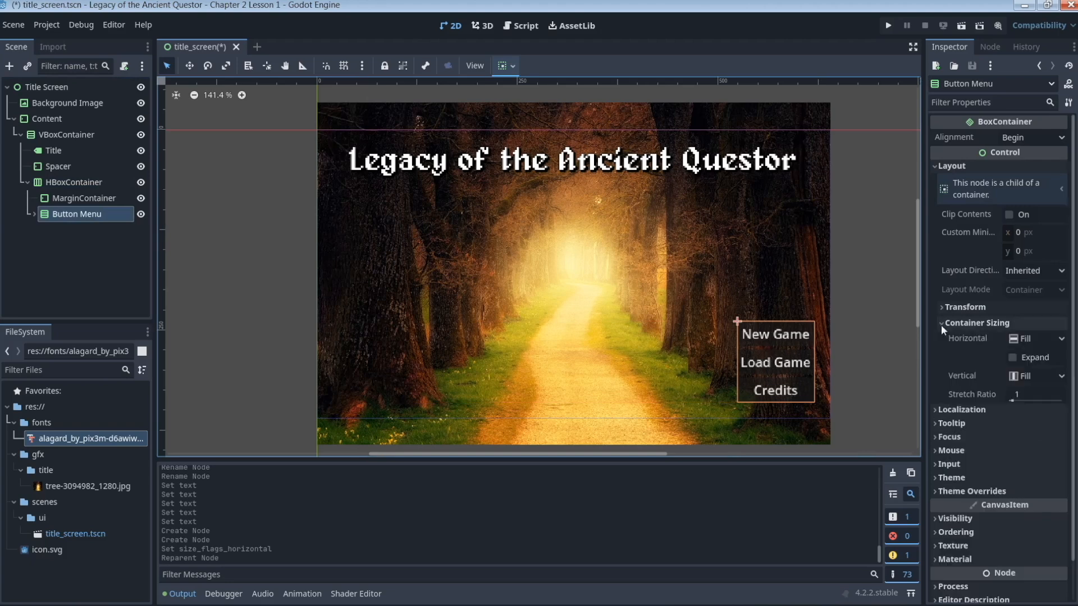
pyautogui.click(1012, 358)
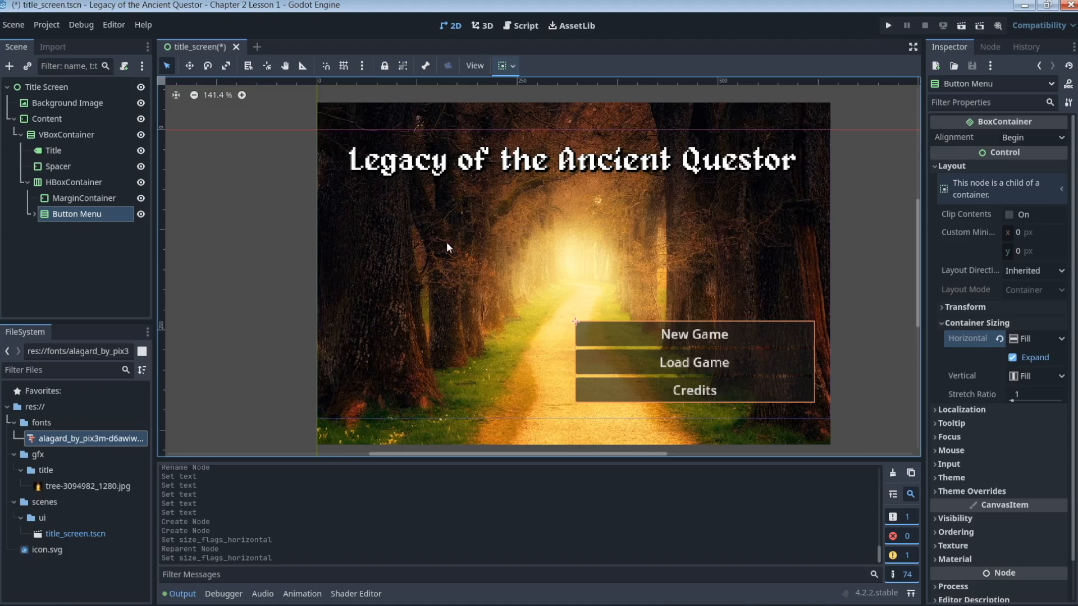
# Check the extents of the HBoxContainer and Button Menu, clear the node selection and save the scene
pyautogui.click(82, 184)
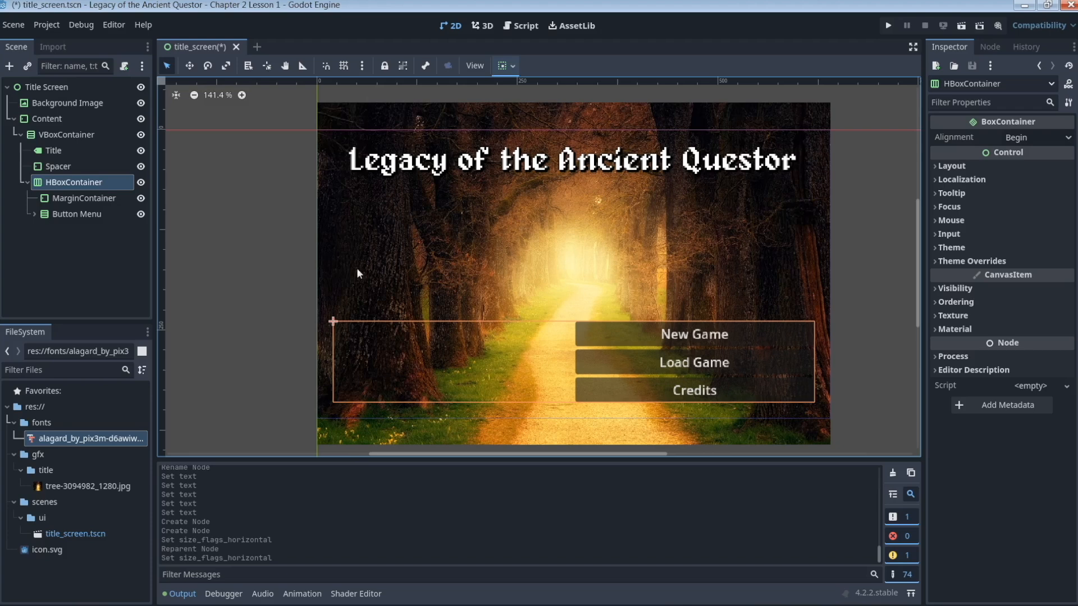
pyautogui.click(90, 214)
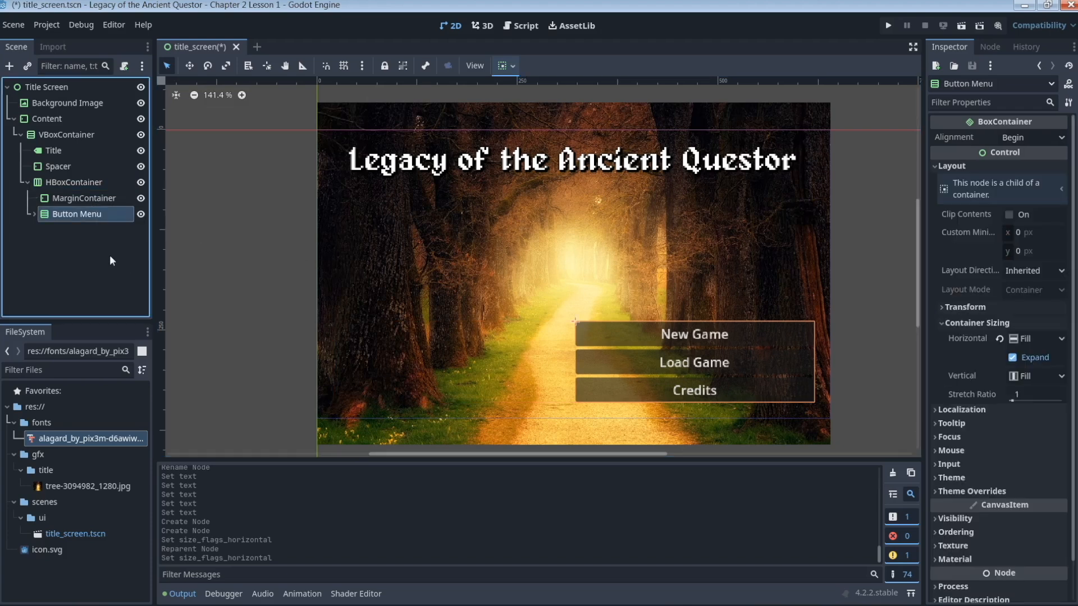
pyautogui.click(106, 271)
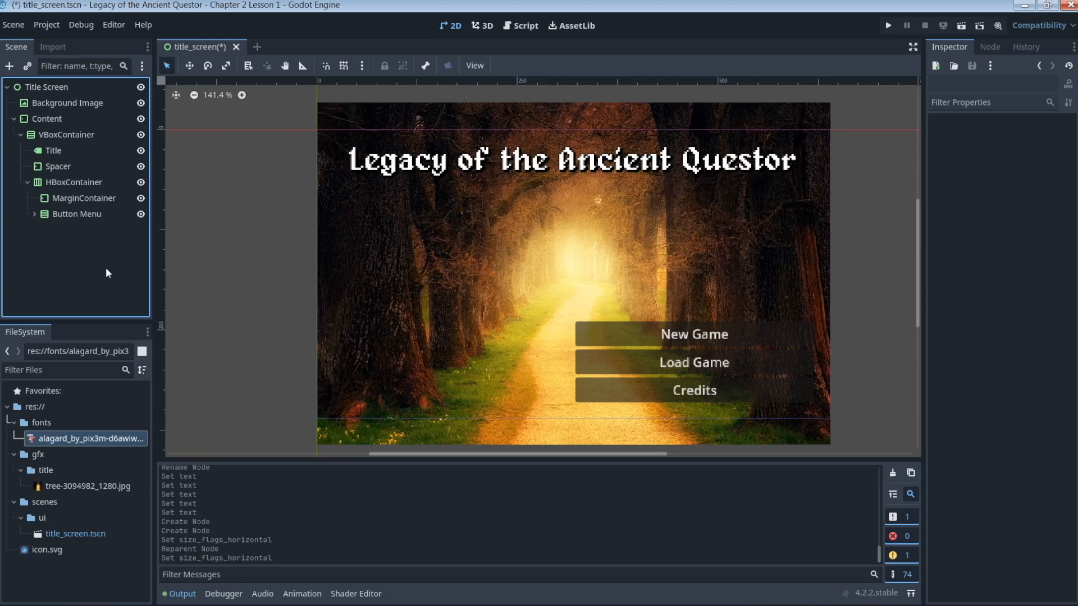
pyautogui.hotkey('ctrl', 's')
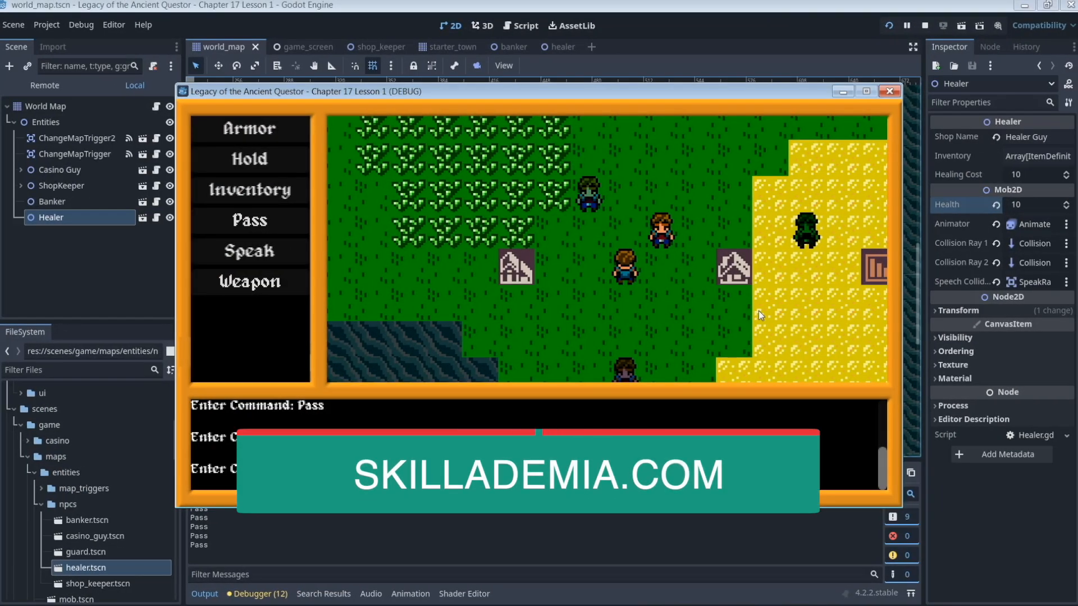
pyautogui.press('Down')
pyautogui.press('Down')
pyautogui.press('Down')
pyautogui.press('Down')
pyautogui.press('Right')
pyautogui.press('Right')
pyautogui.click(268, 251)
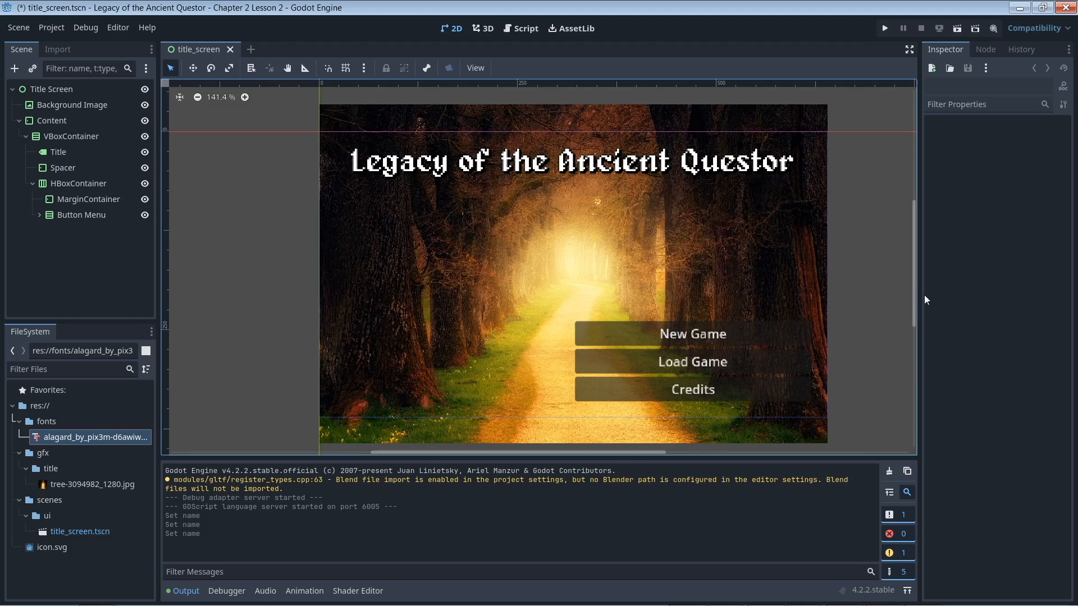
# Create a folder named "themes" in the project root res://
pyautogui.click(42, 407)
pyautogui.rightClick(42, 409)
pyautogui.moveTo(66, 420)
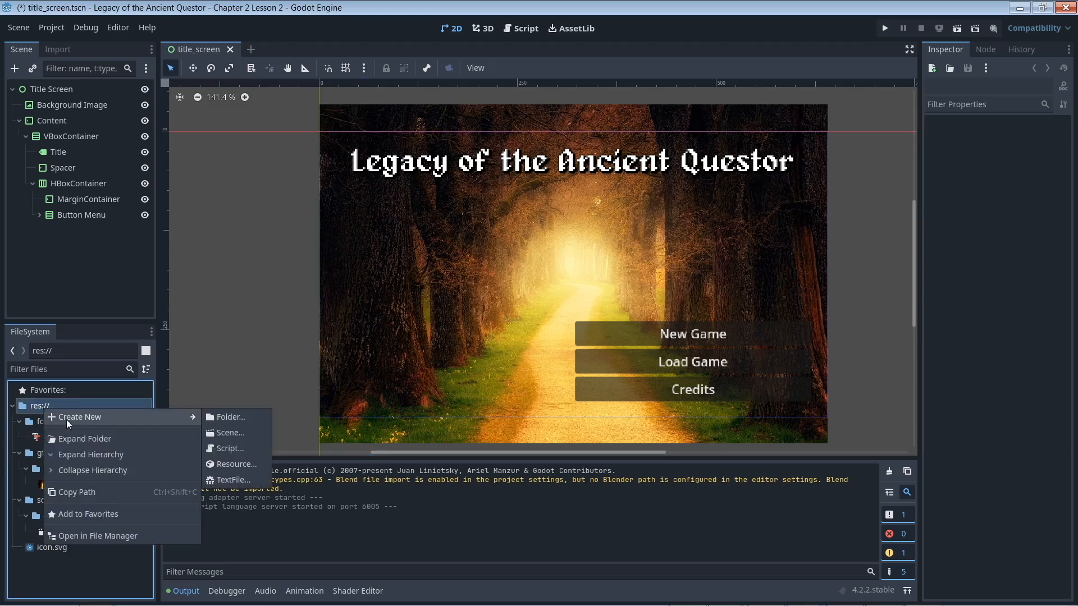
pyautogui.click(219, 418)
pyautogui.write('themes')
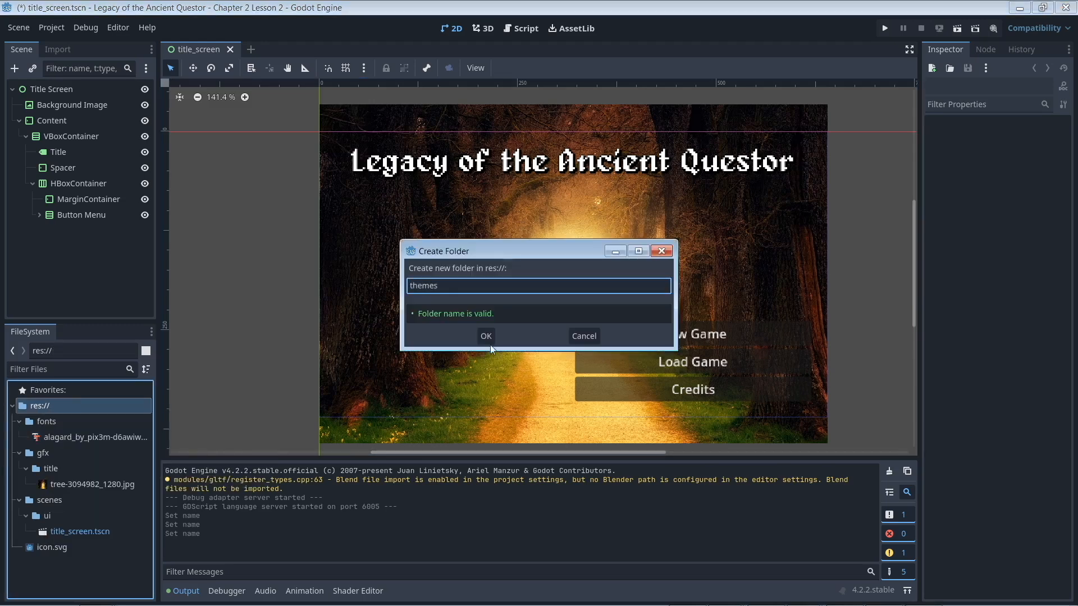
pyautogui.click(485, 340)
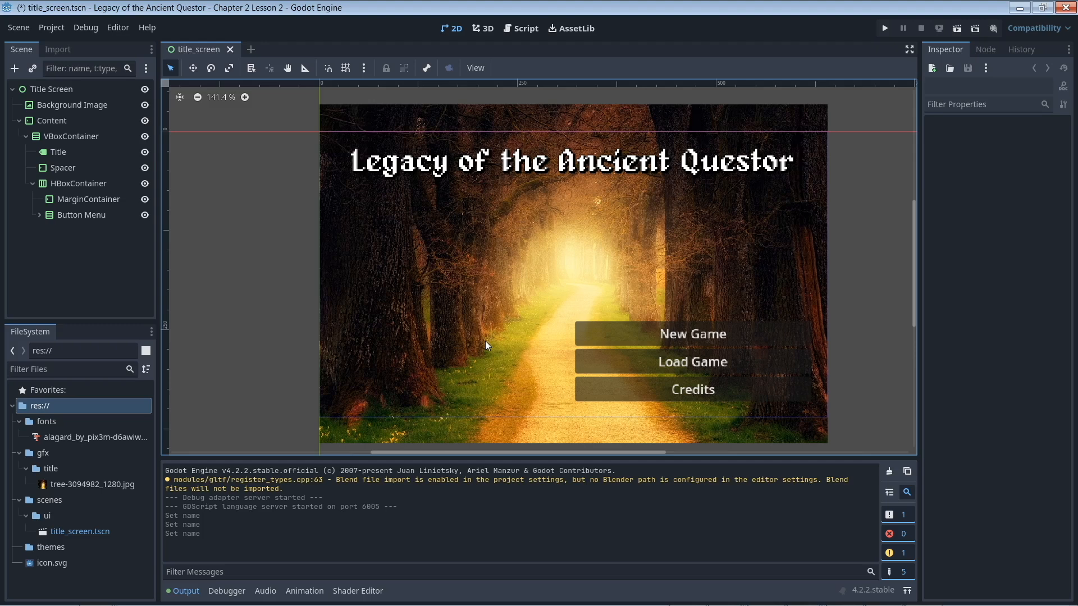
# Create a Theme resource in the themes folder, save it as default_theme.tres and expand the folder
pyautogui.click(65, 548)
pyautogui.rightClick(65, 548)
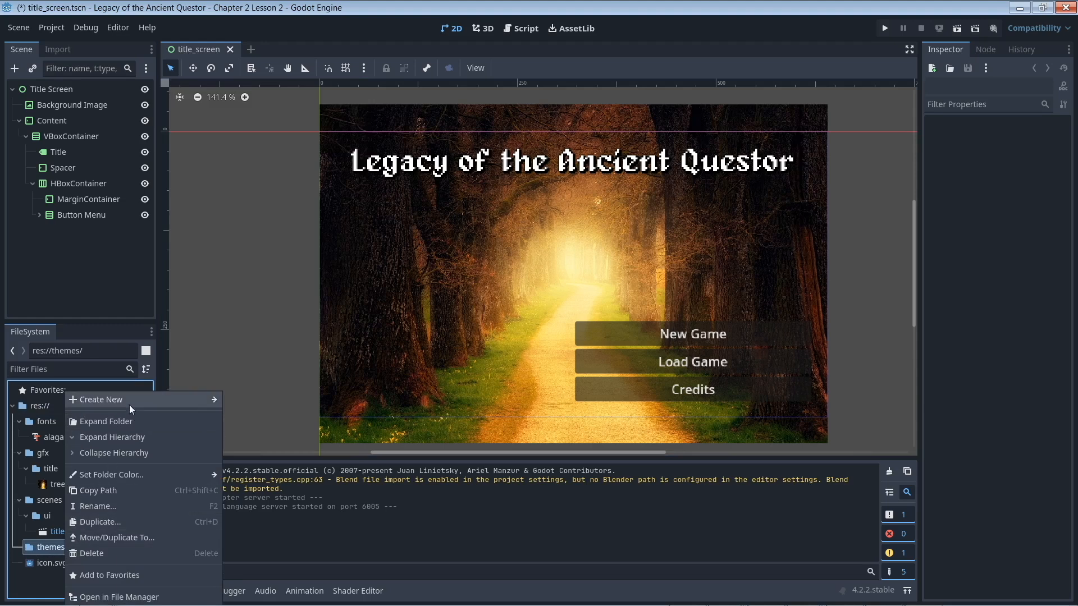
pyautogui.moveTo(129, 406)
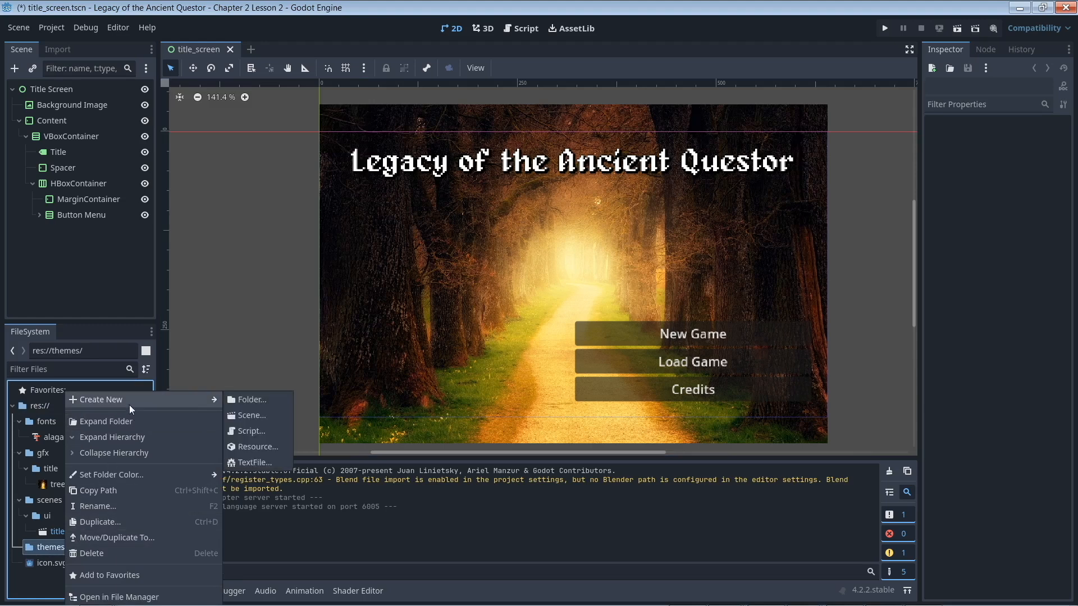
pyautogui.click(272, 447)
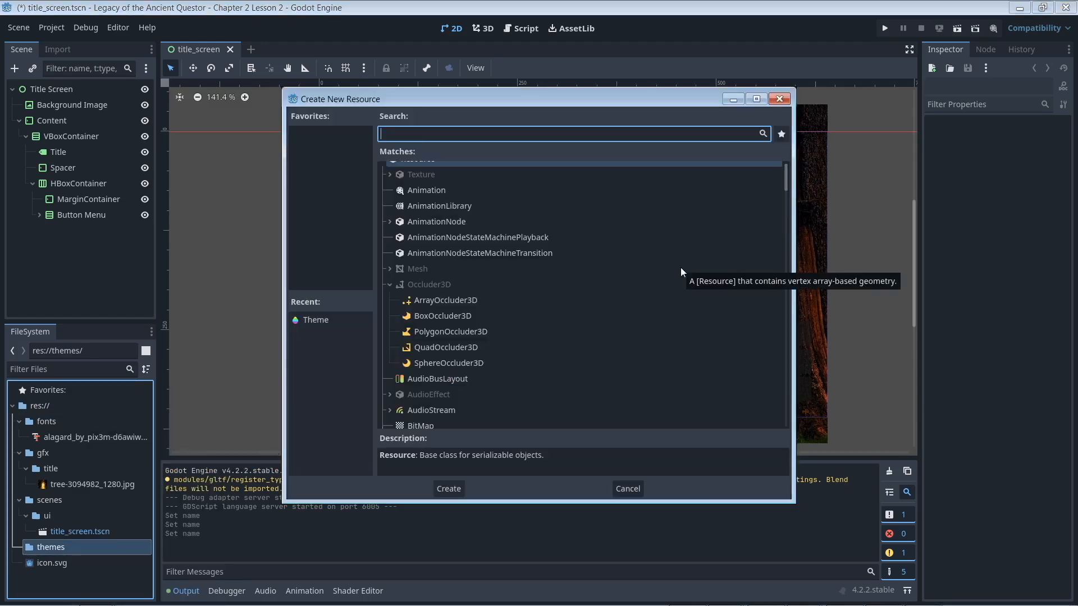
pyautogui.write('theme')
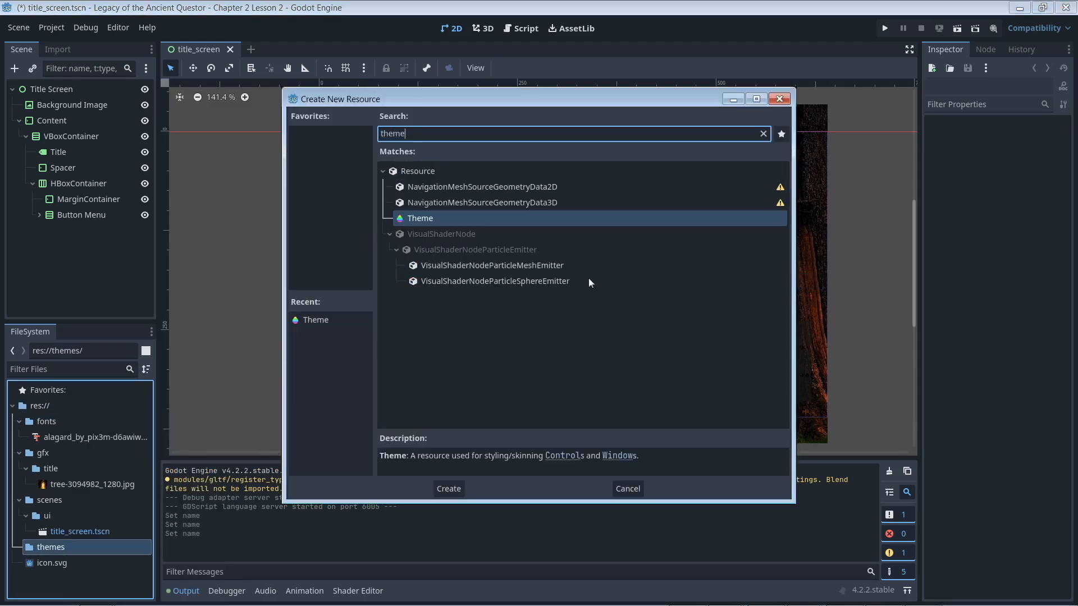
pyautogui.click(459, 219)
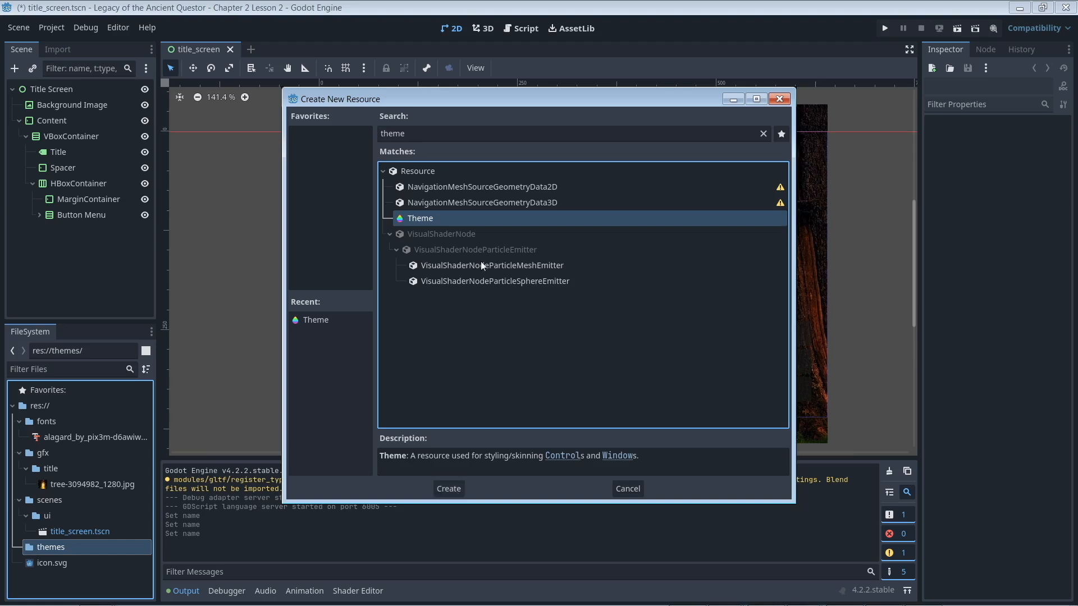
pyautogui.click(447, 490)
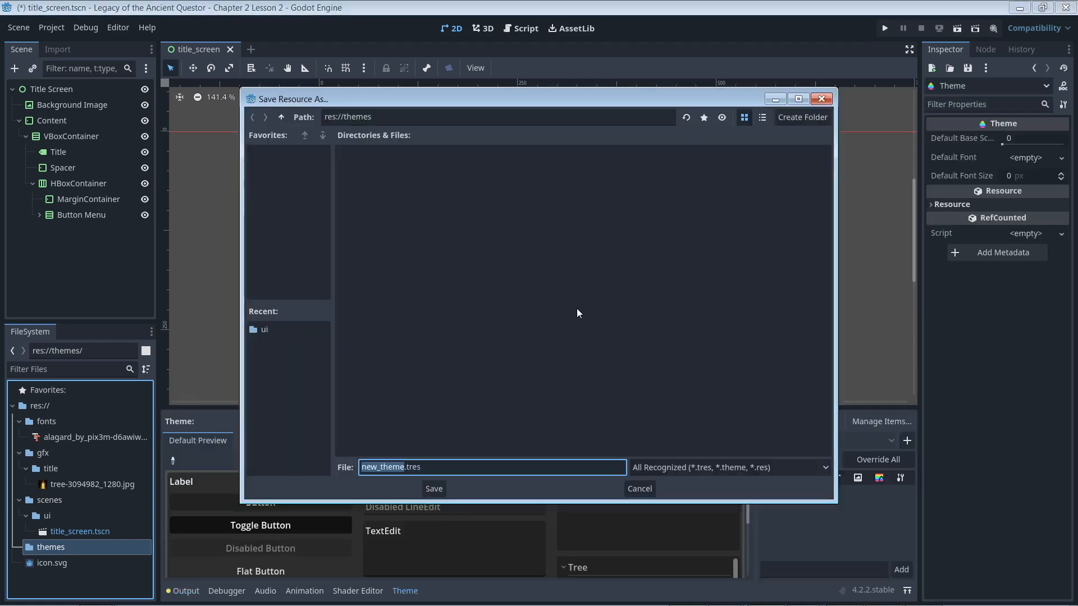
pyautogui.write('default_theme')
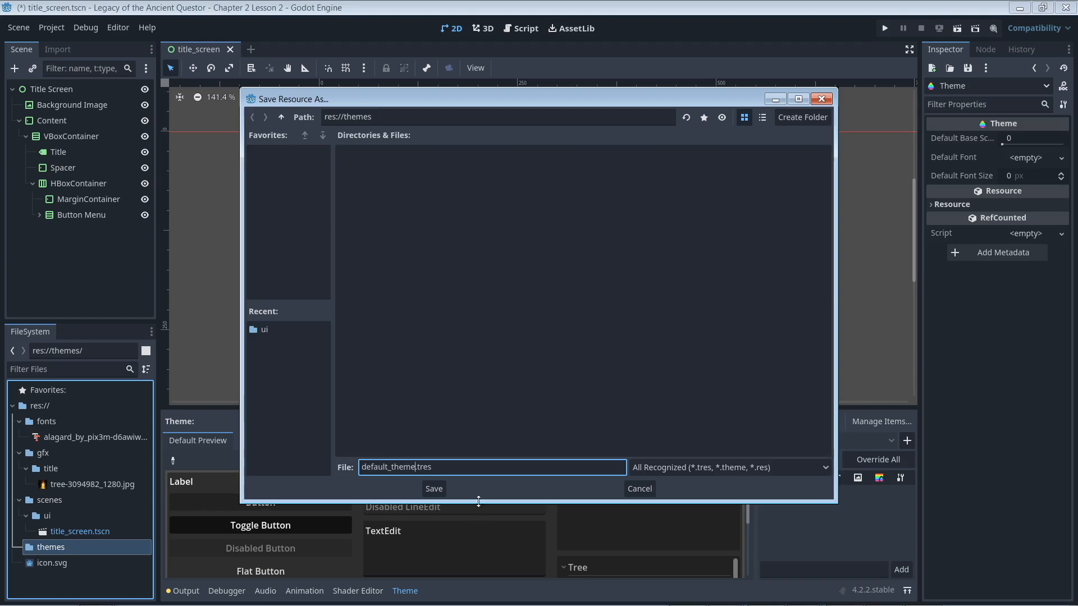
pyautogui.press('Return')
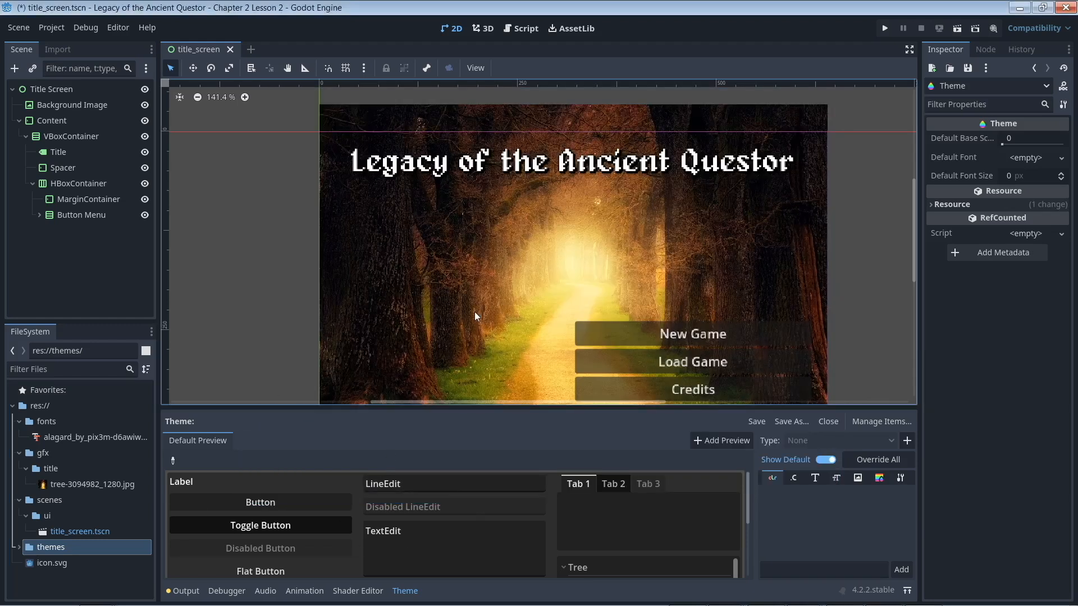
pyautogui.click(18, 547)
# Enlarge the theme editor vertically to make more room for its default preview and type settings
pyautogui.moveTo(399, 408); pyautogui.dragTo(410, 278)
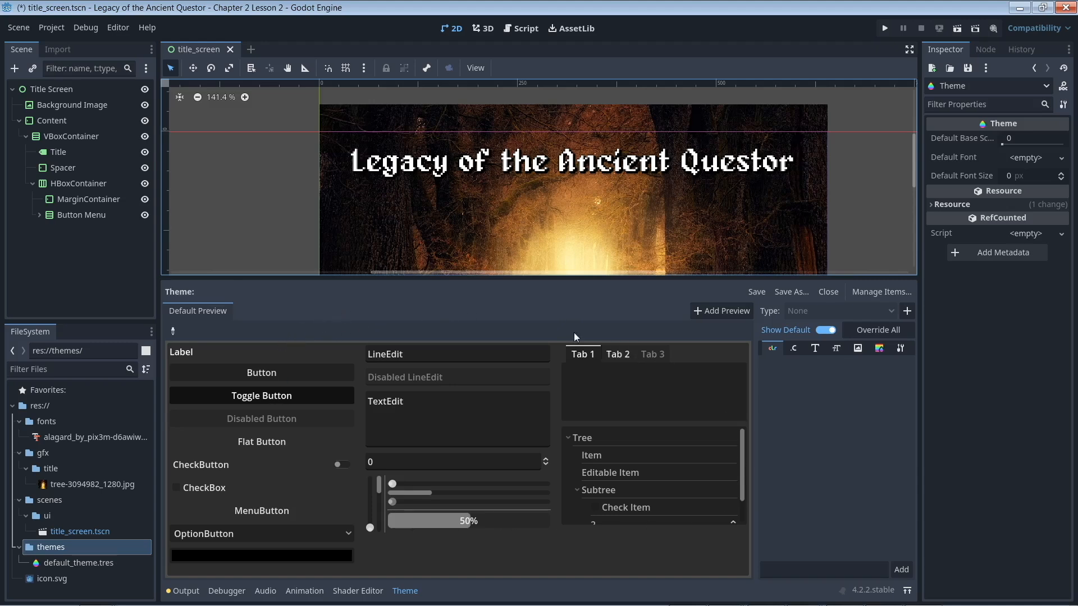
pyautogui.moveTo(557, 281); pyautogui.dragTo(645, 409)
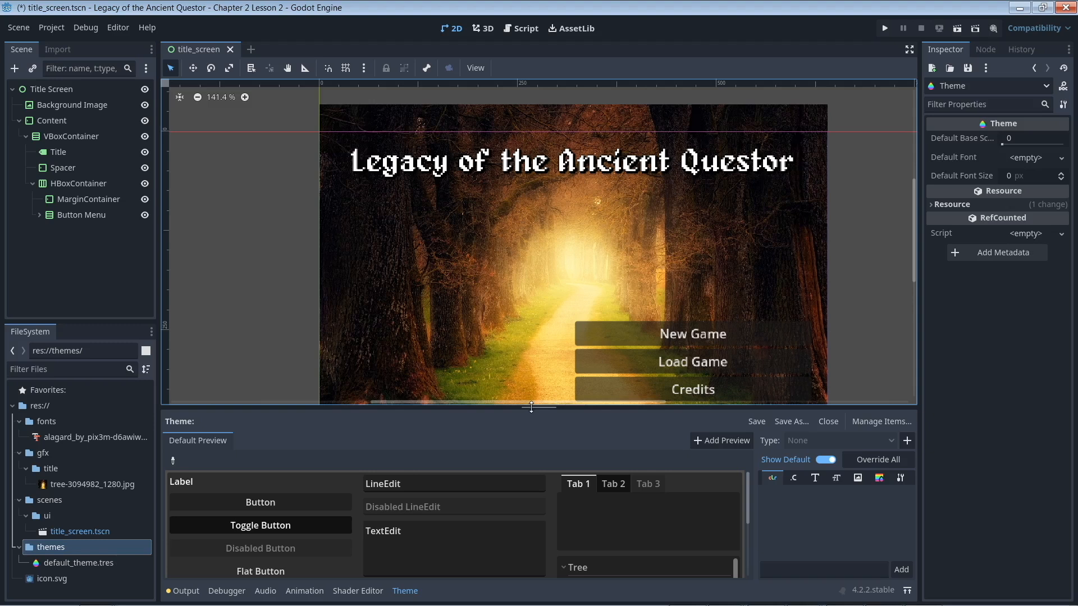
pyautogui.moveTo(531, 407); pyautogui.dragTo(550, 250)
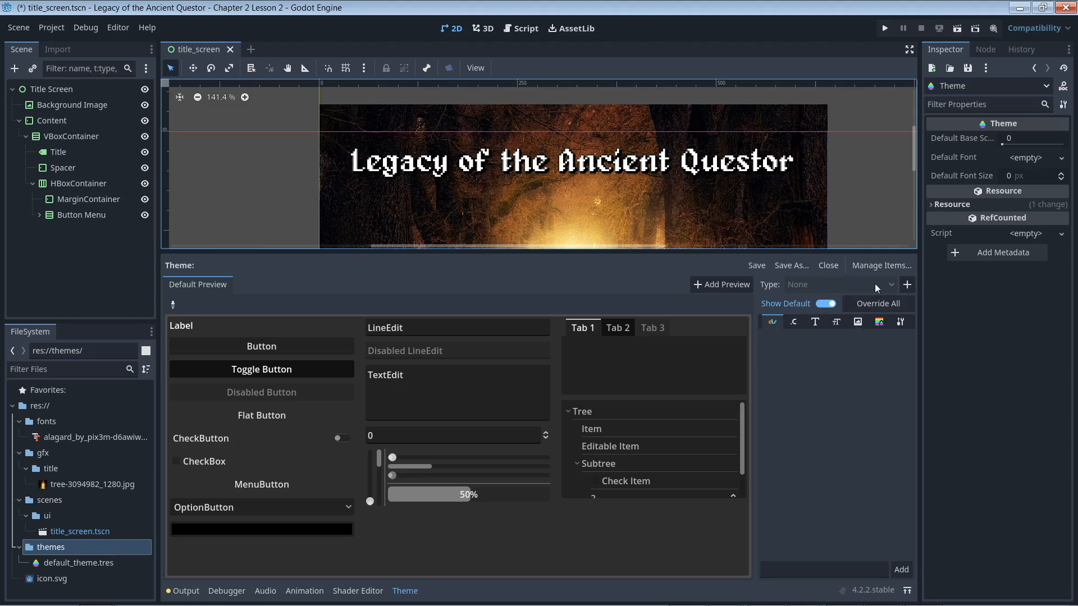
# Add the Button node type to the default theme's item types
pyautogui.click(795, 322)
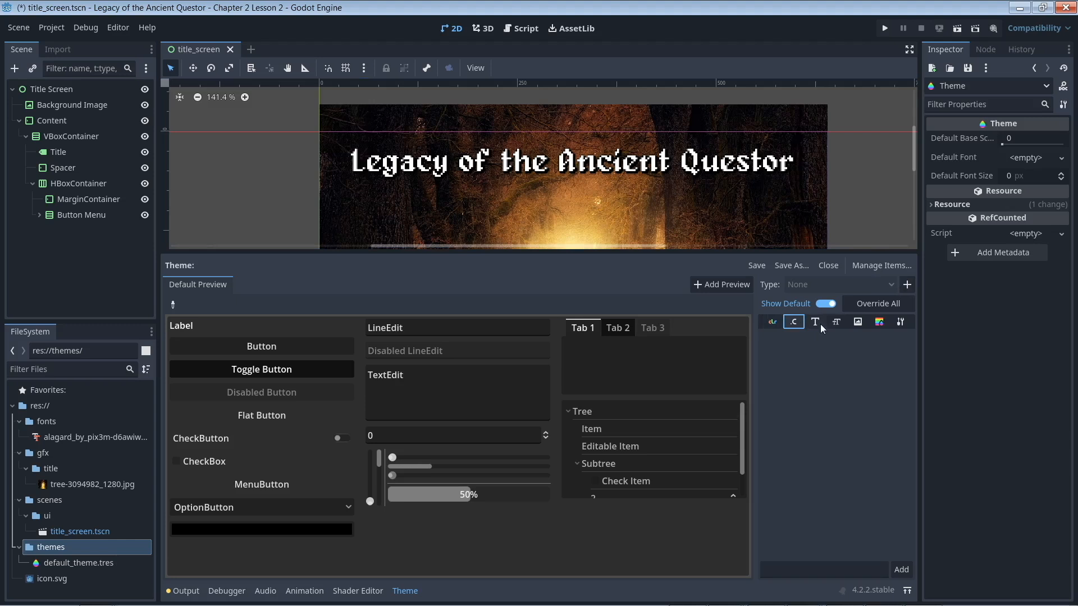
pyautogui.click(907, 285)
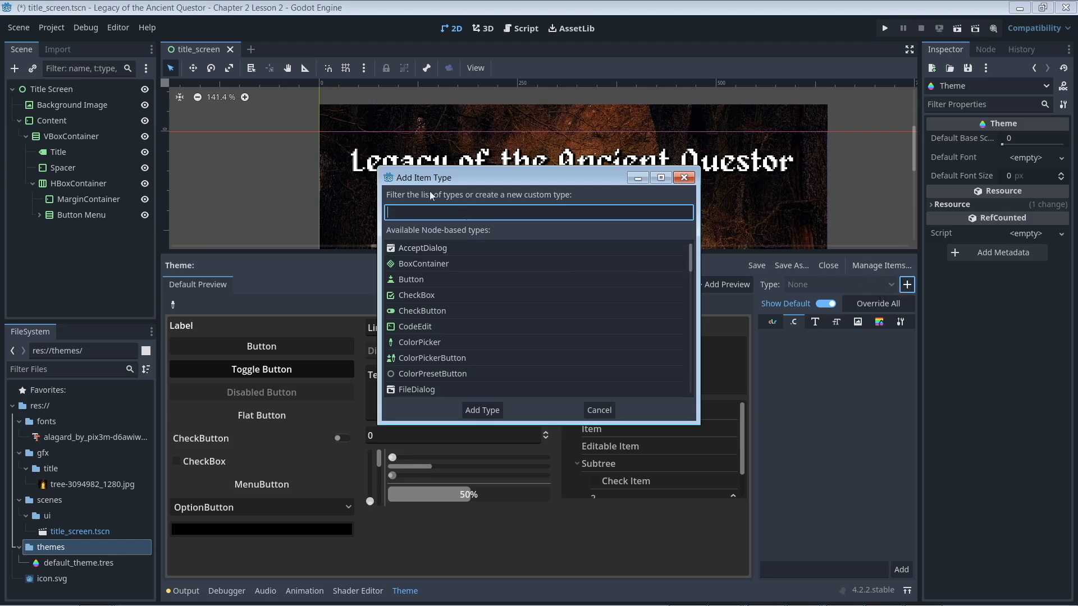
pyautogui.click(429, 282)
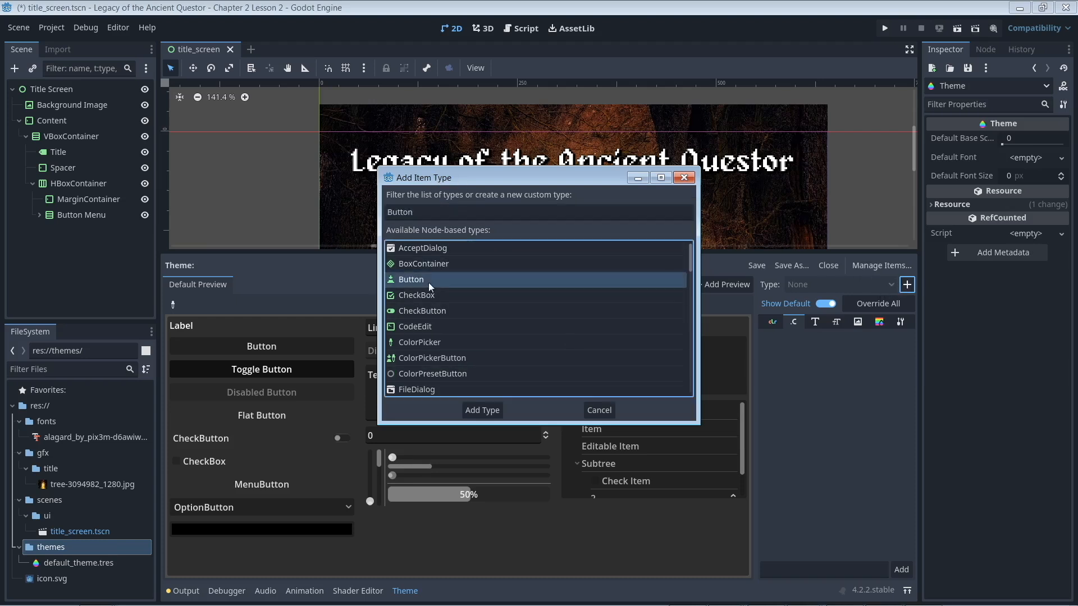
pyautogui.click(483, 411)
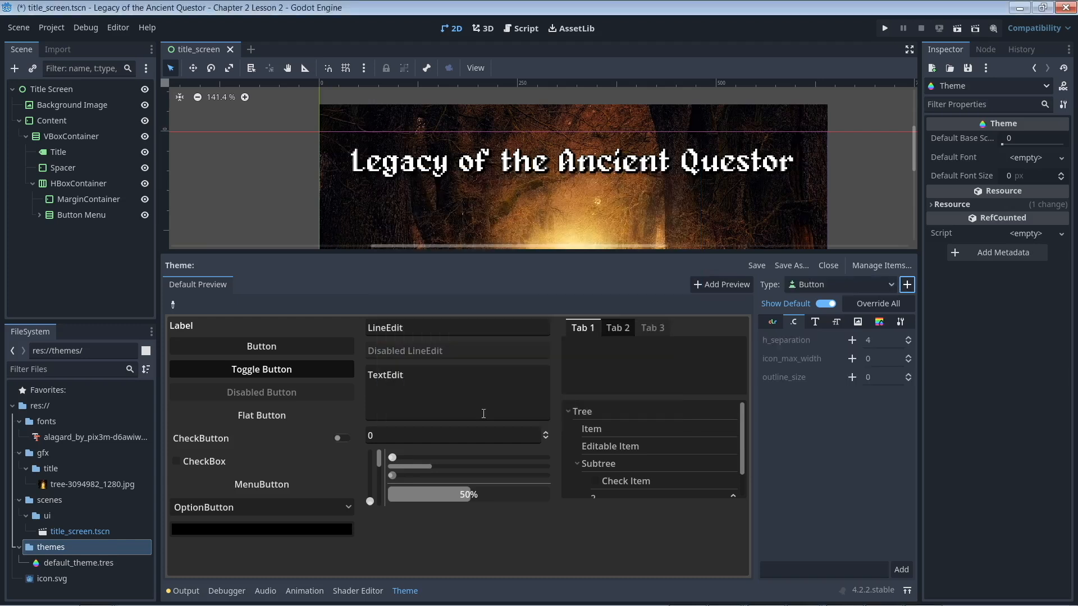
# Review the theme item manager and the Button type's color, constant, font, icon and base type categories
pyautogui.click(868, 263)
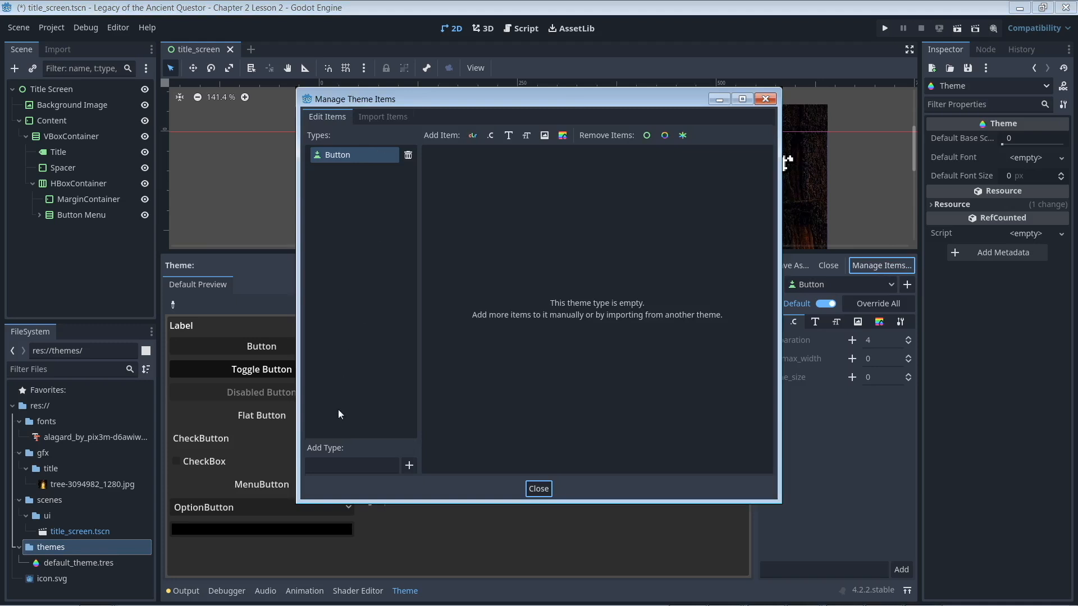
pyautogui.click(541, 488)
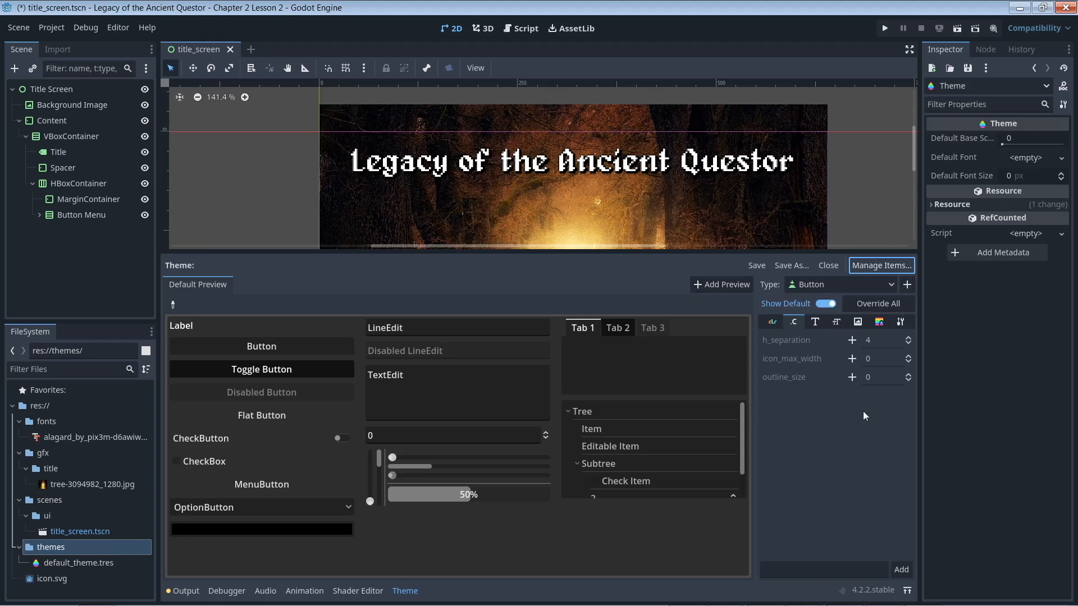
pyautogui.click(773, 324)
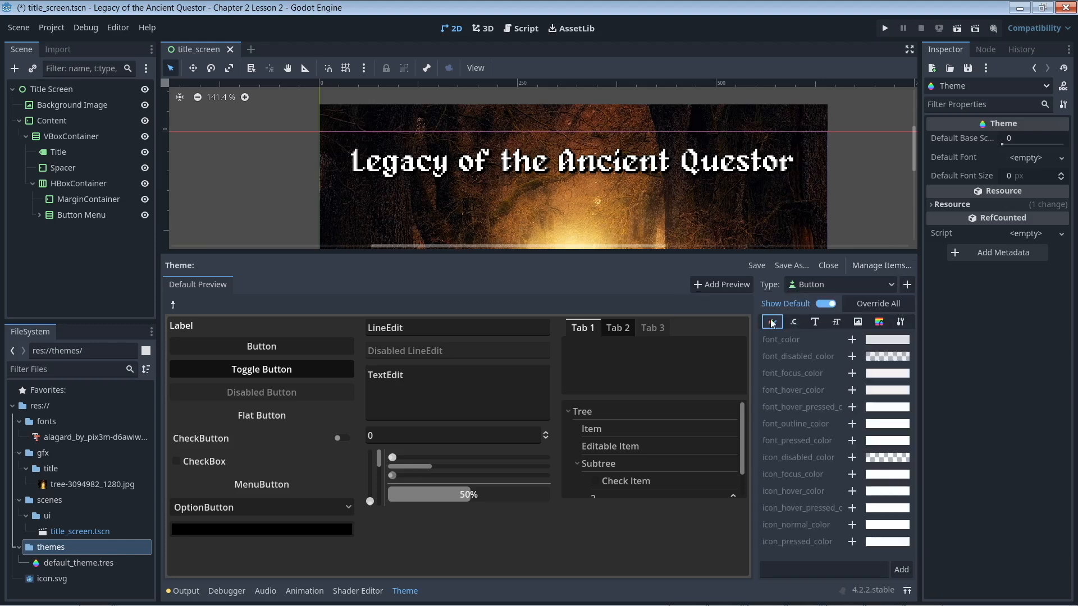
pyautogui.click(794, 321)
pyautogui.click(815, 322)
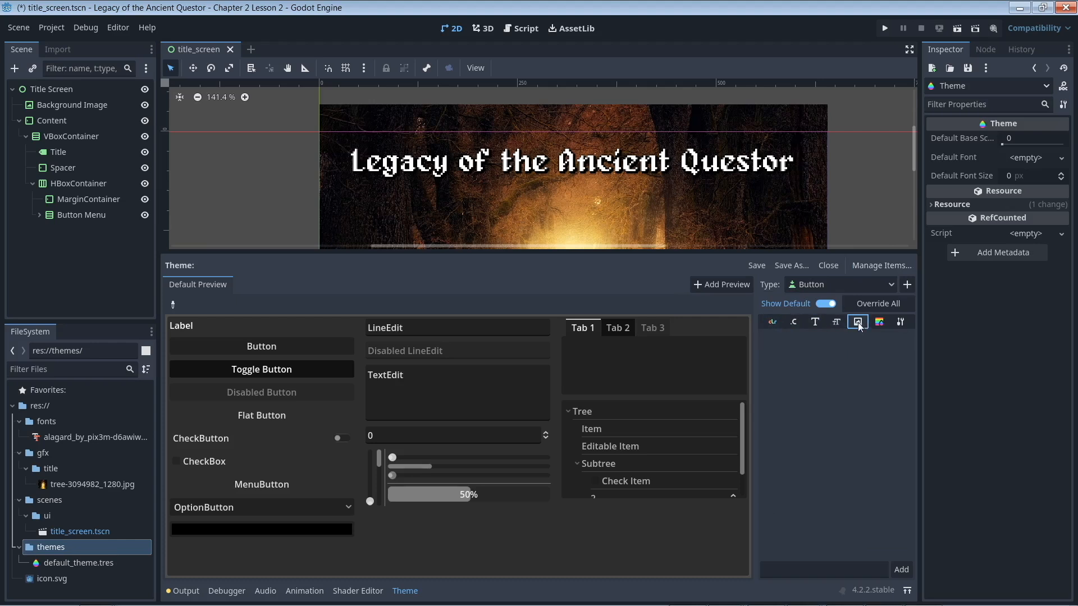
pyautogui.click(900, 322)
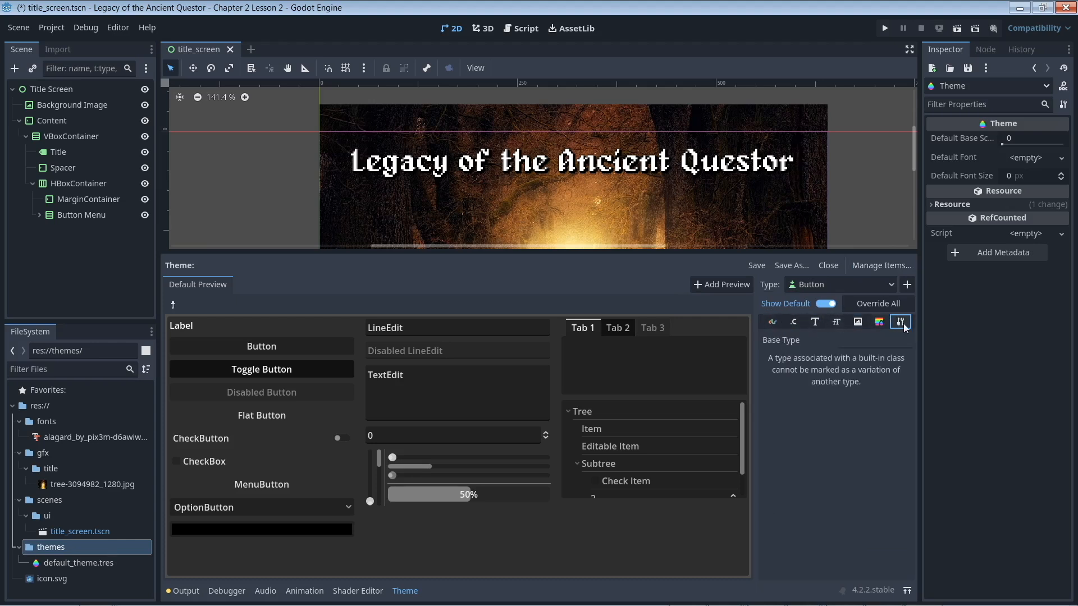
# Override the Button type's font with the alagard_by_pix3m font from the project's fonts folder
pyautogui.click(815, 322)
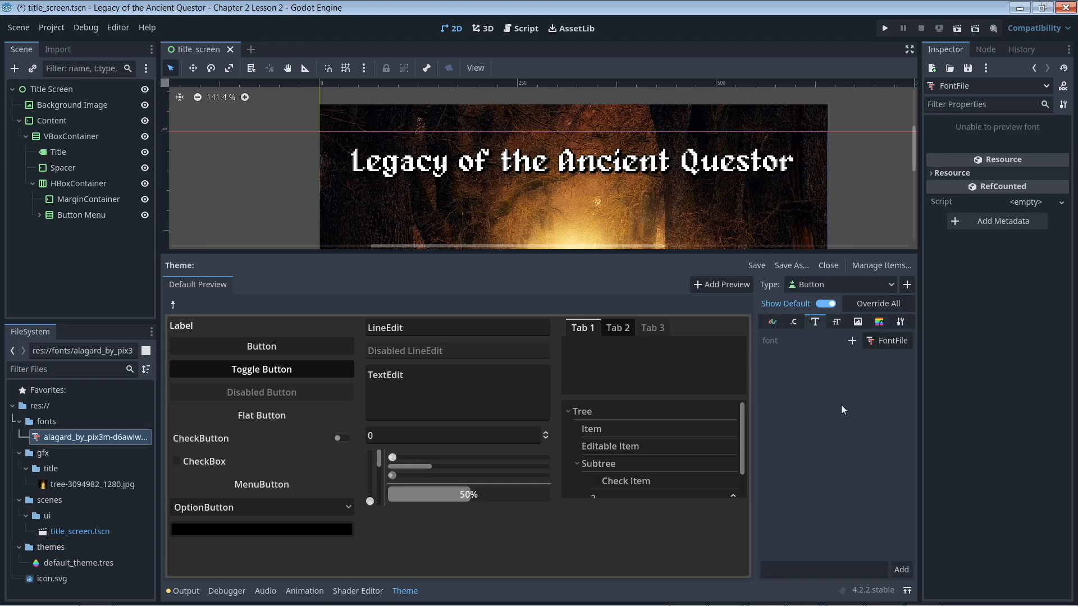
pyautogui.click(851, 341)
pyautogui.moveTo(52, 436); pyautogui.dragTo(884, 347)
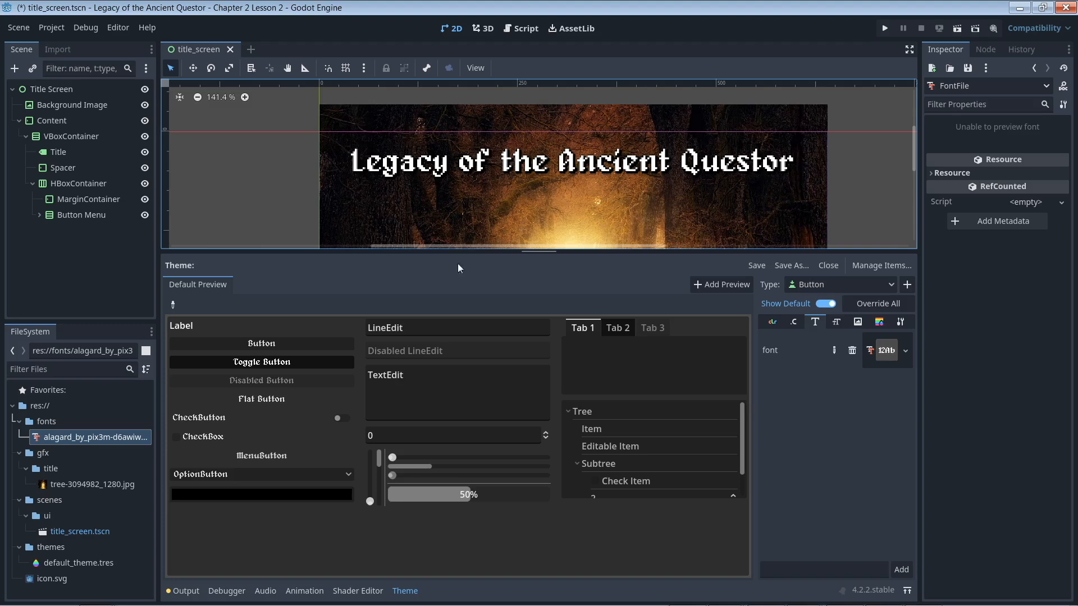
# Override the Button type's normal style with a new StyleBoxTexture and open its properties for editing
pyautogui.click(880, 321)
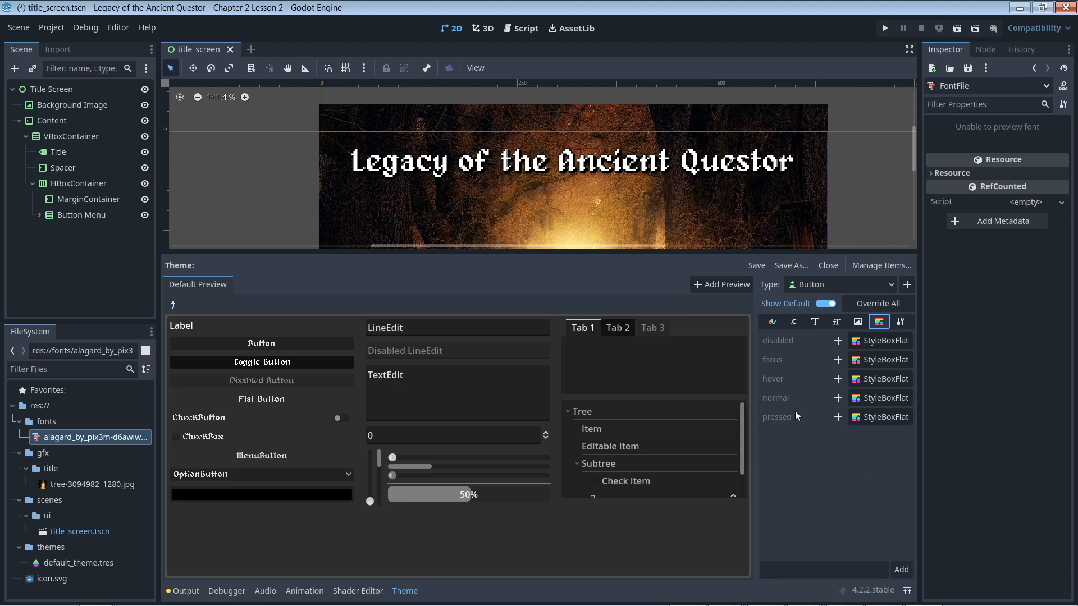
pyautogui.click(838, 399)
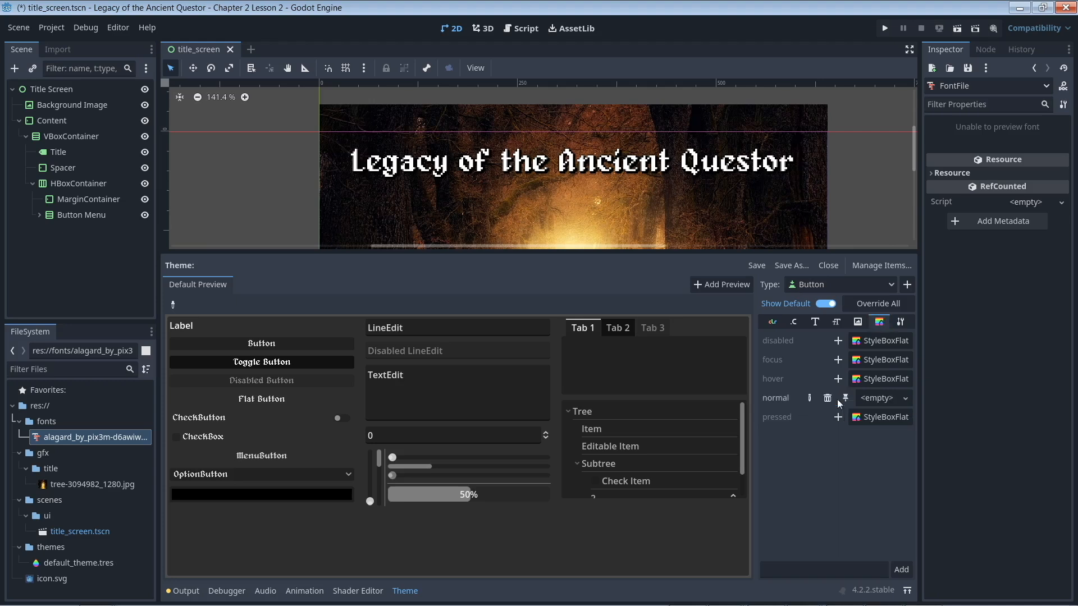
pyautogui.click(905, 399)
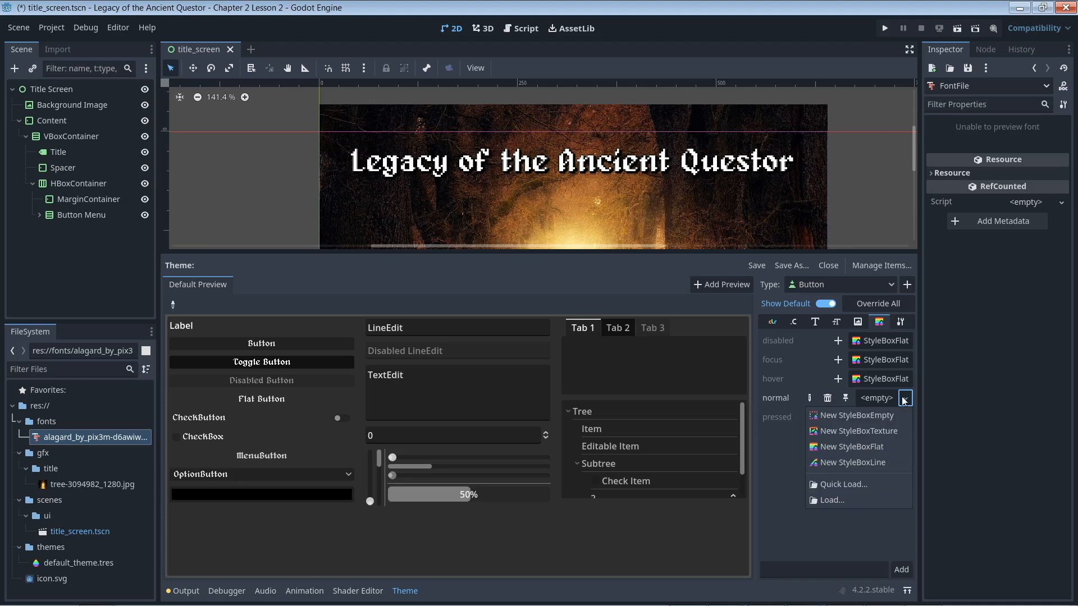
pyautogui.click(845, 430)
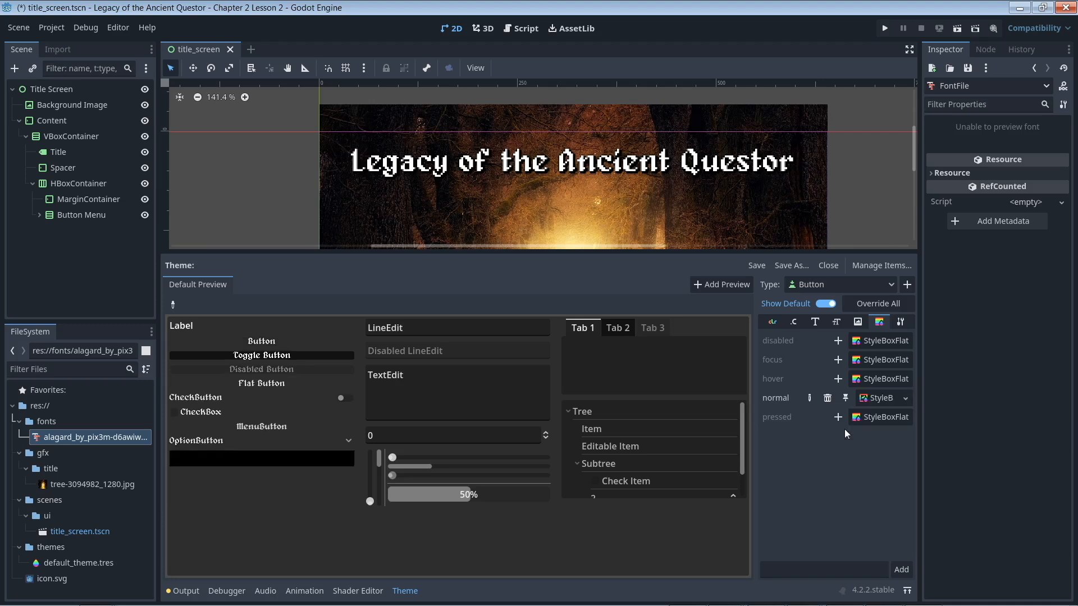
pyautogui.click(877, 399)
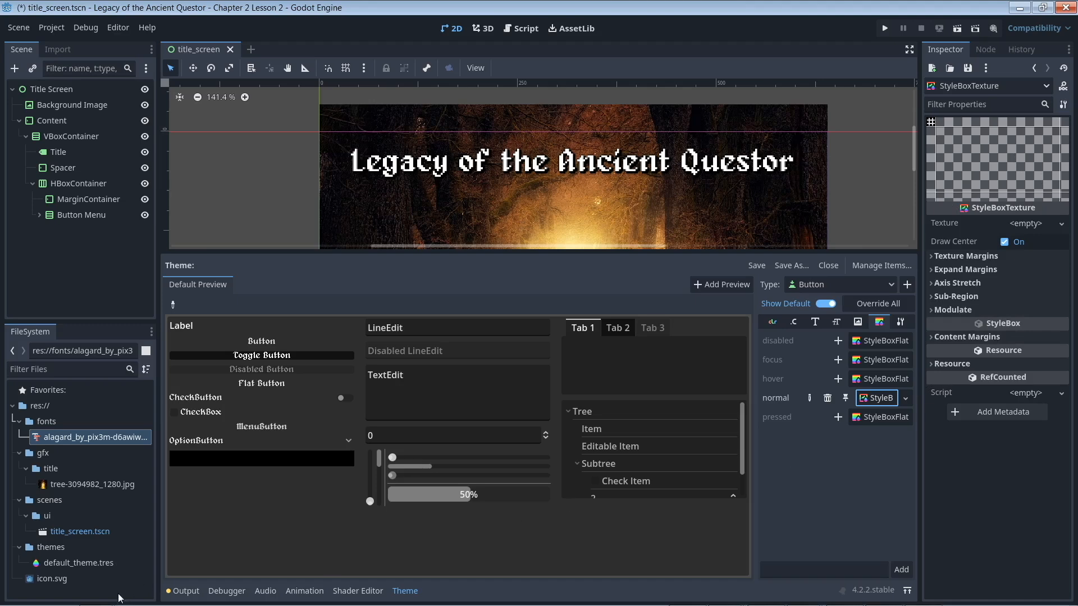
# Switch to the file explorer and copy buttonSquare_brown.png and buttonSquare_brown_pressed.png from the PNG folder of kenney_ui-pack-rpg-expansion
pyautogui.moveTo(115, 601)
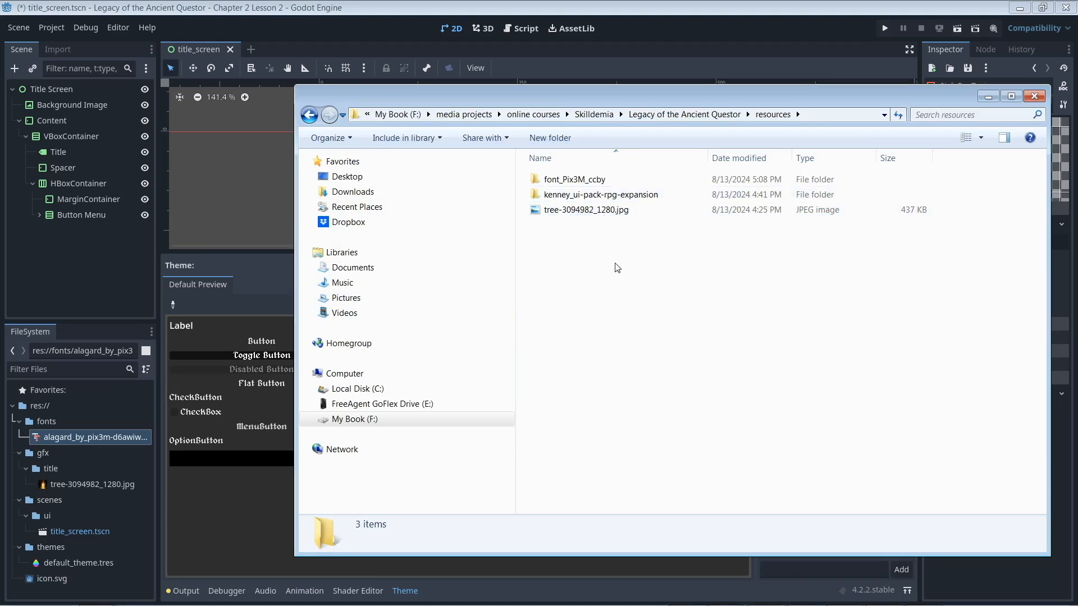
pyautogui.doubleClick(608, 195)
pyautogui.doubleClick(584, 180)
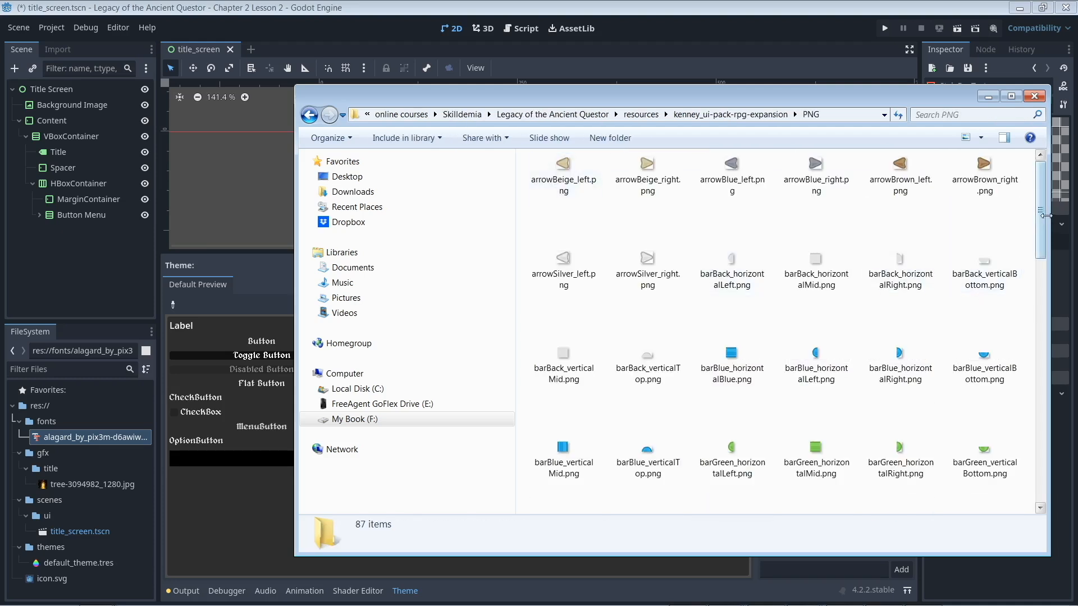
pyautogui.moveTo(1046, 223); pyautogui.dragTo(1058, 386)
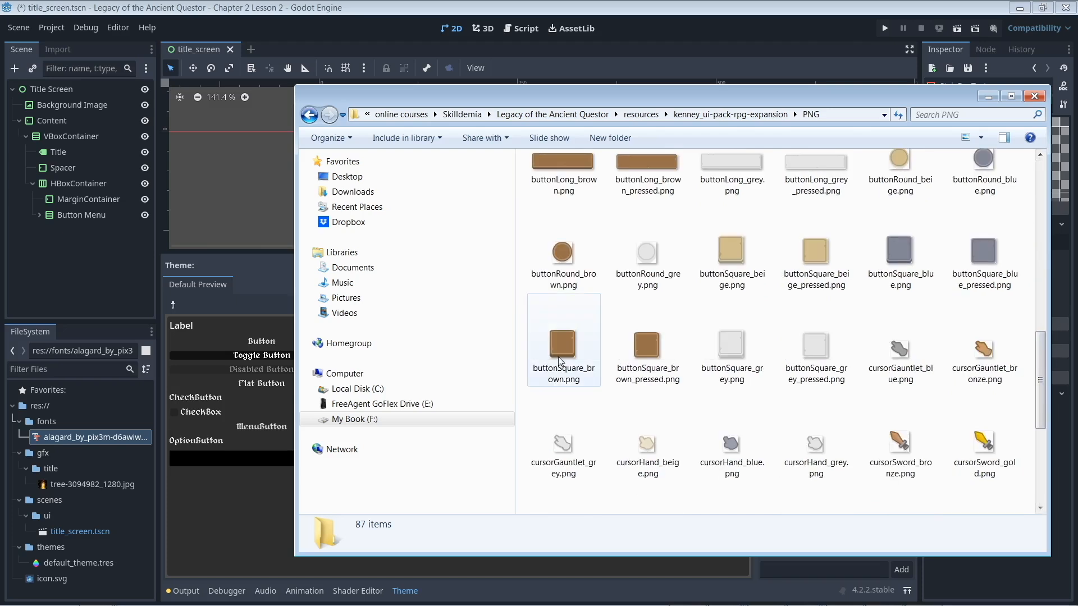
pyautogui.click(559, 361)
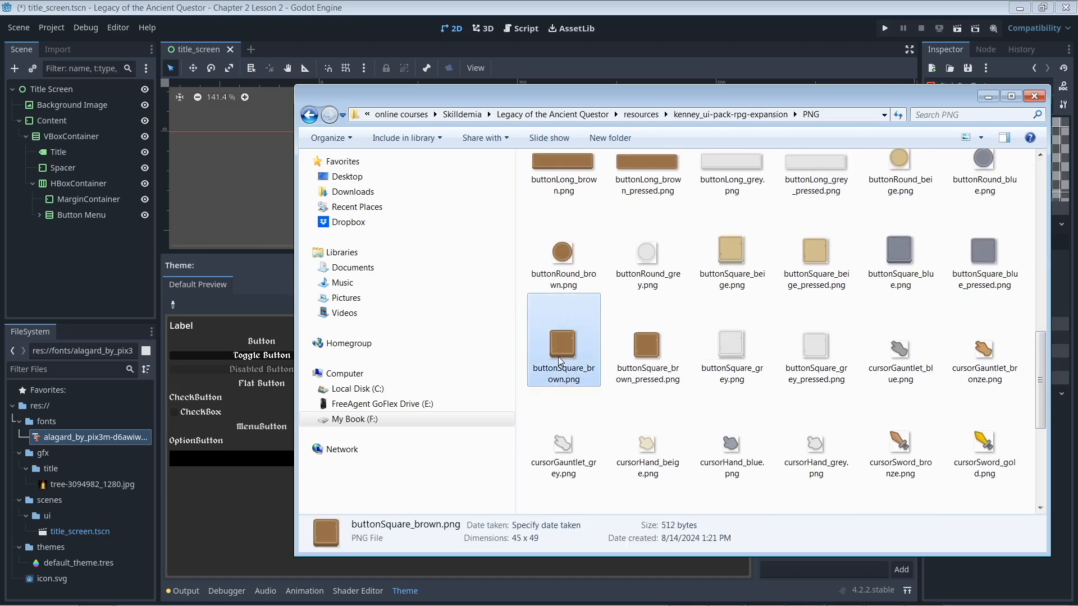
pyautogui.keyDown('ctrl'); pyautogui.click(640, 379); pyautogui.keyUp('ctrl')
pyautogui.rightClick(649, 355)
pyautogui.press('Escape')
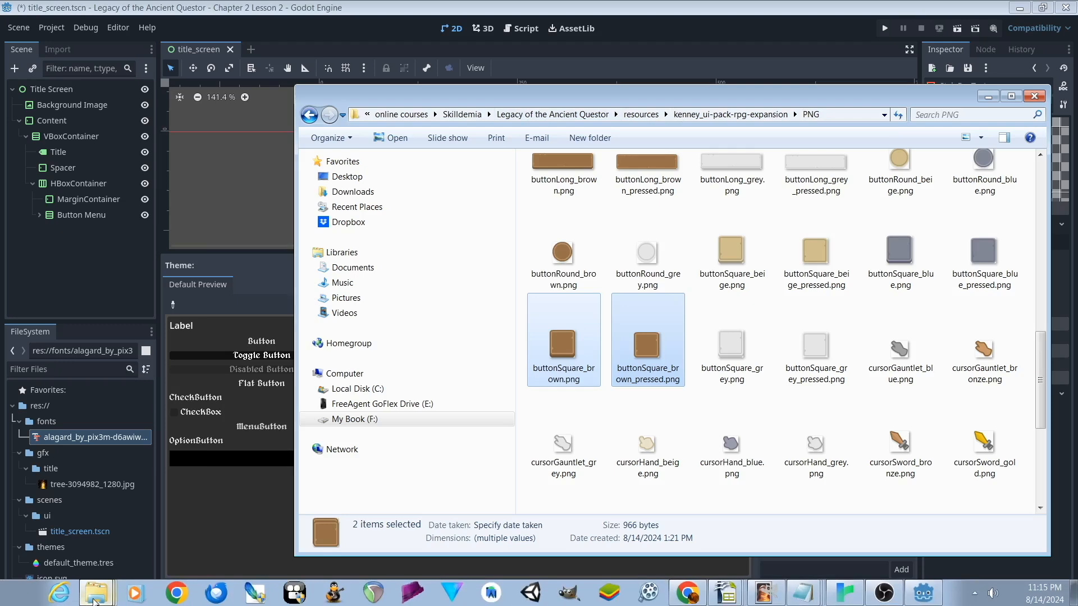
# Open the project's gfx folder in another file explorer window and create a folder named "ui" there
pyautogui.click(94, 598)
pyautogui.moveTo(347, 31); pyautogui.dragTo(452, 42)
pyautogui.click(404, 160)
pyautogui.doubleClick(403, 160)
pyautogui.rightClick(432, 173)
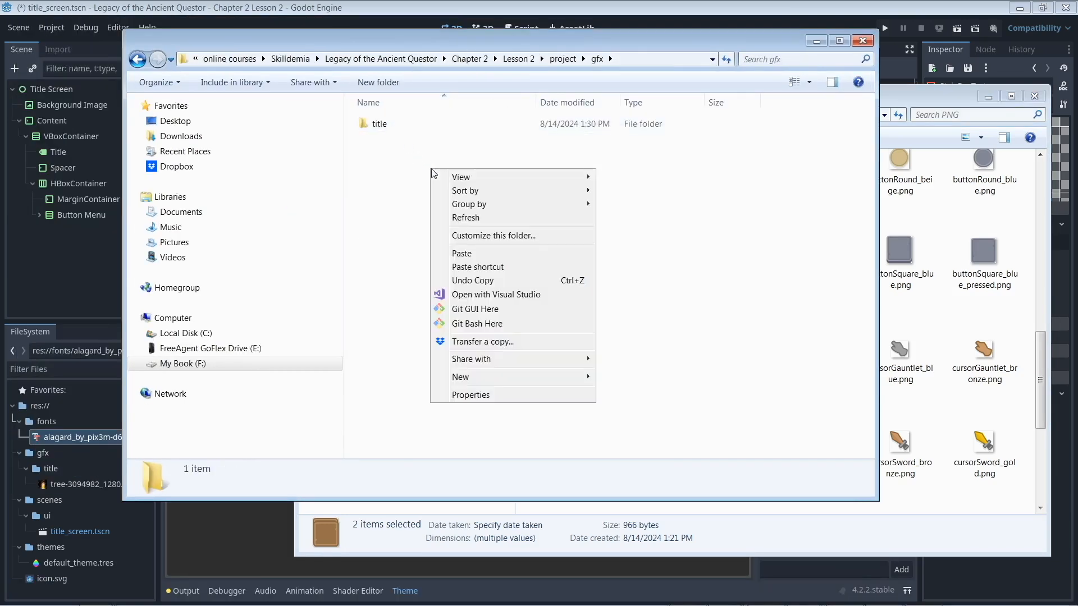
pyautogui.moveTo(489, 378)
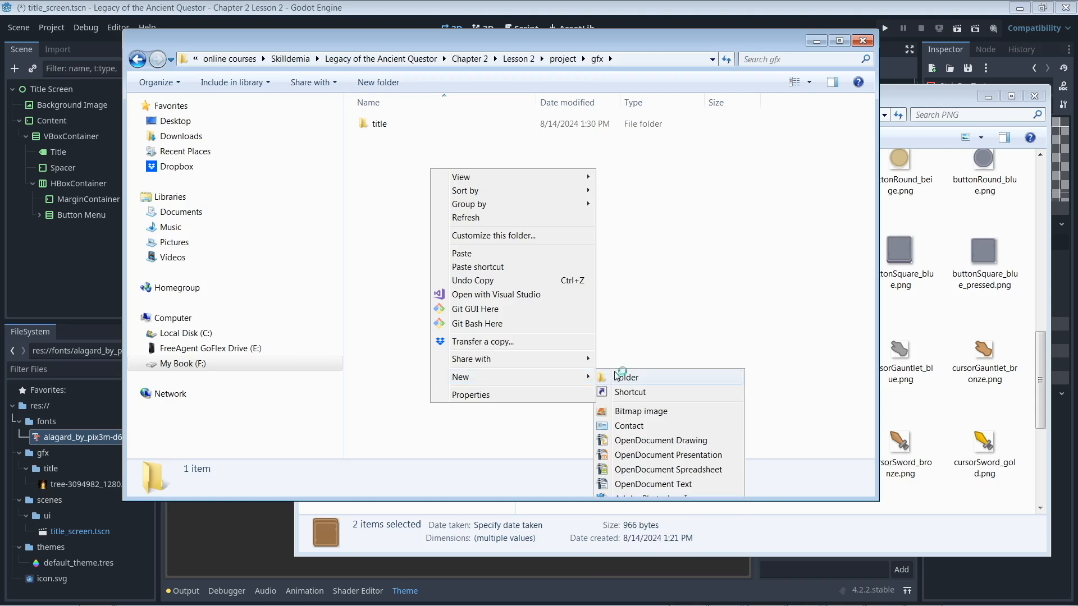
pyautogui.click(617, 376)
pyautogui.write('ui')
pyautogui.press('Return')
# Paste the two copied brown button images into the gfx/ui folder and switch back to Godot
pyautogui.press('Return')
pyautogui.rightClick(466, 195)
pyautogui.click(516, 280)
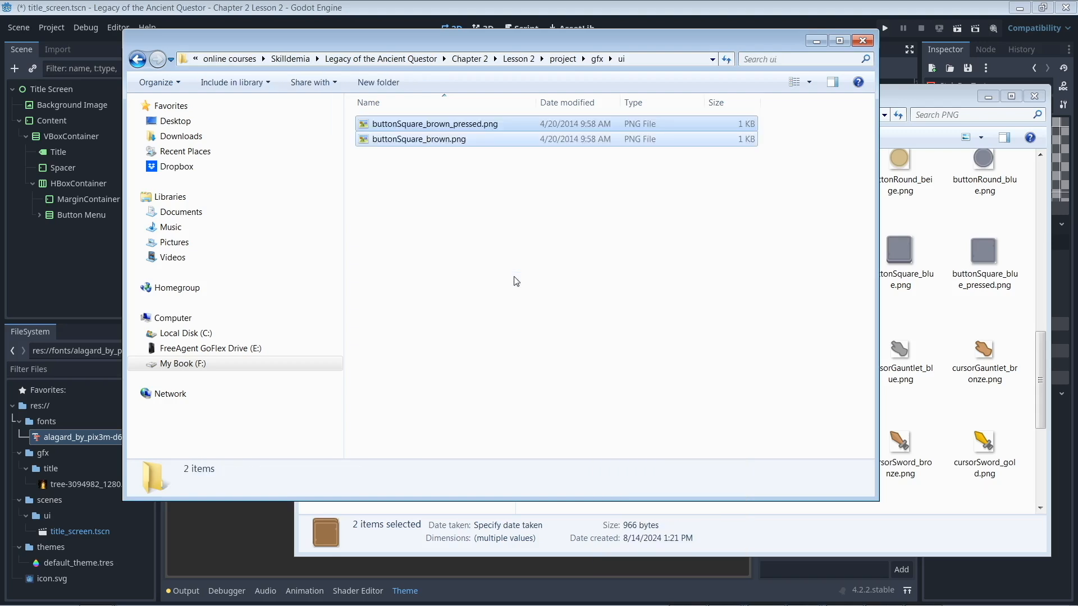
pyautogui.click(157, 503)
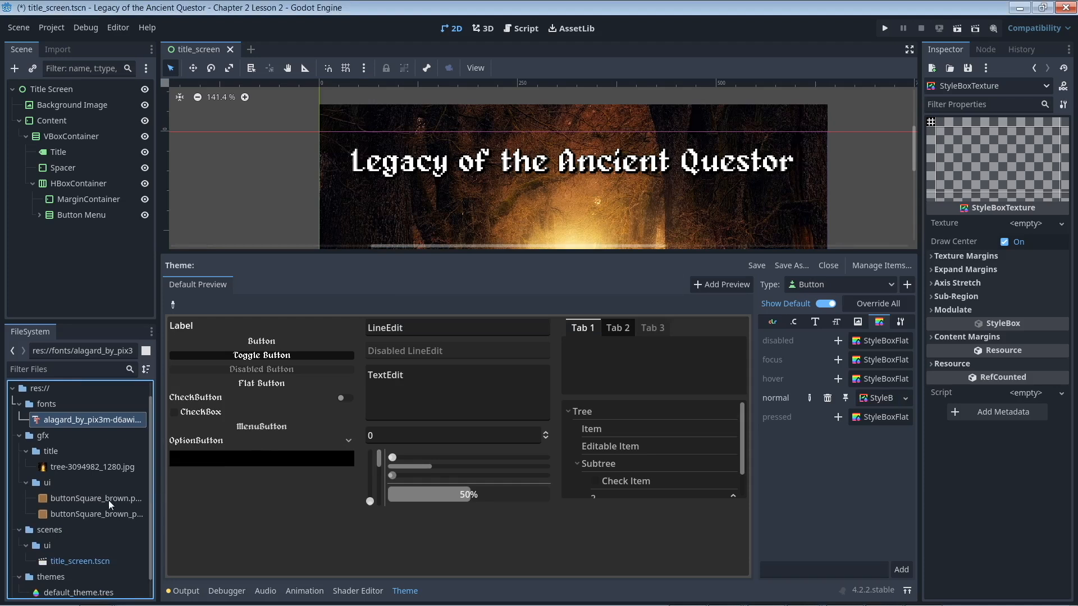
# Assign buttonSquare_brown.png from gfx/ui as the texture of the Button's normal StyleBoxTexture
pyautogui.moveTo(109, 500)
pyautogui.click(84, 499)
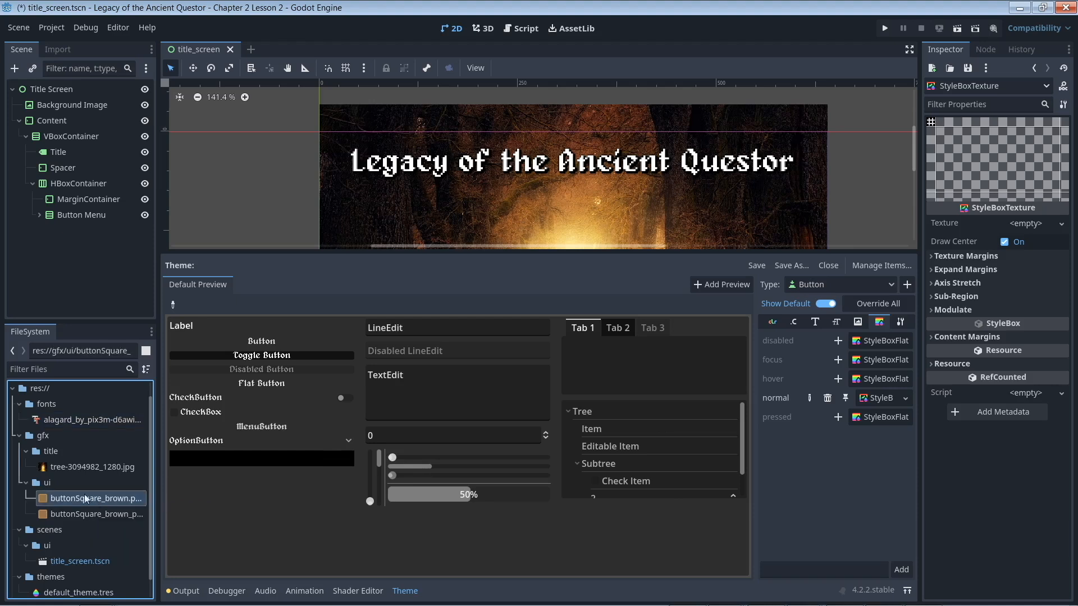
pyautogui.moveTo(76, 498); pyautogui.dragTo(1042, 226)
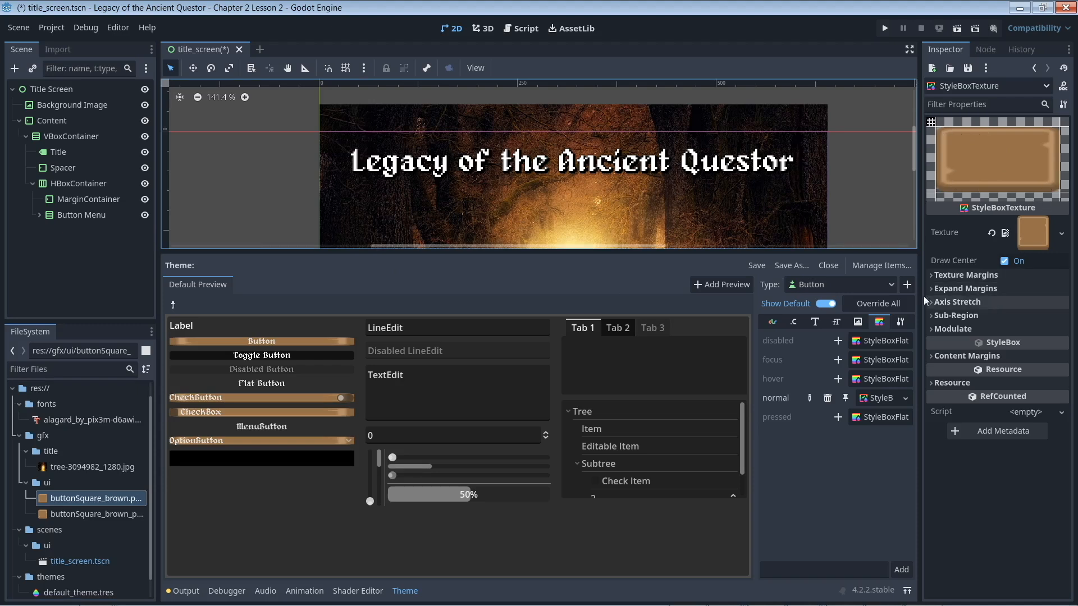
# Open the Region Editor for the StyleBoxTexture's sub-region and examine the brown button texture up close
pyautogui.click(932, 316)
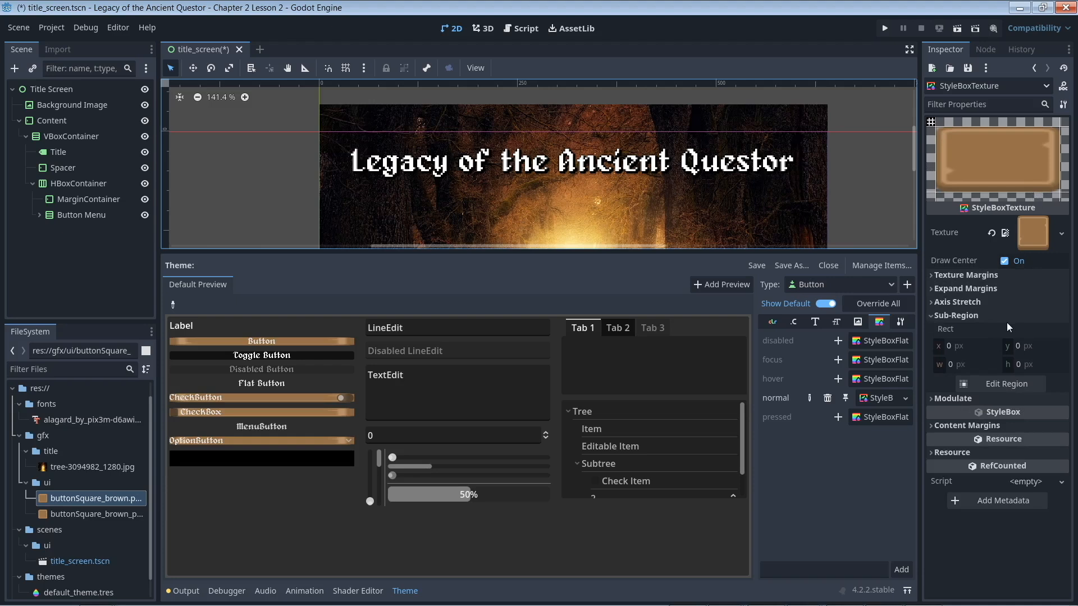
pyautogui.click(996, 384)
pyautogui.scroll(3, 487, 296)
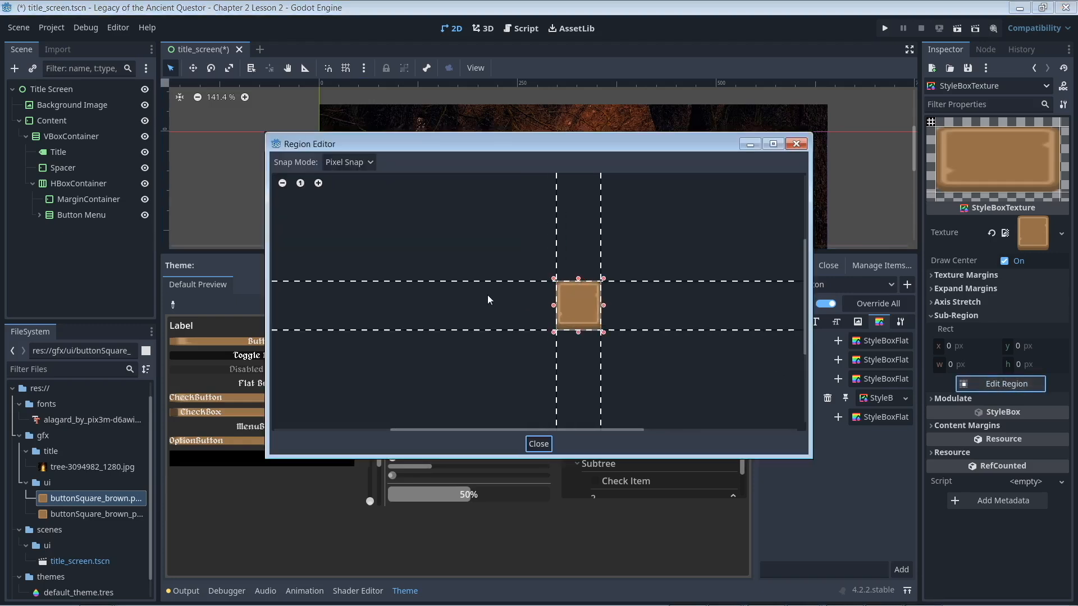
pyautogui.moveTo(743, 360); pyautogui.dragTo(663, 354, button='middle')
pyautogui.scroll(1, 662, 355)
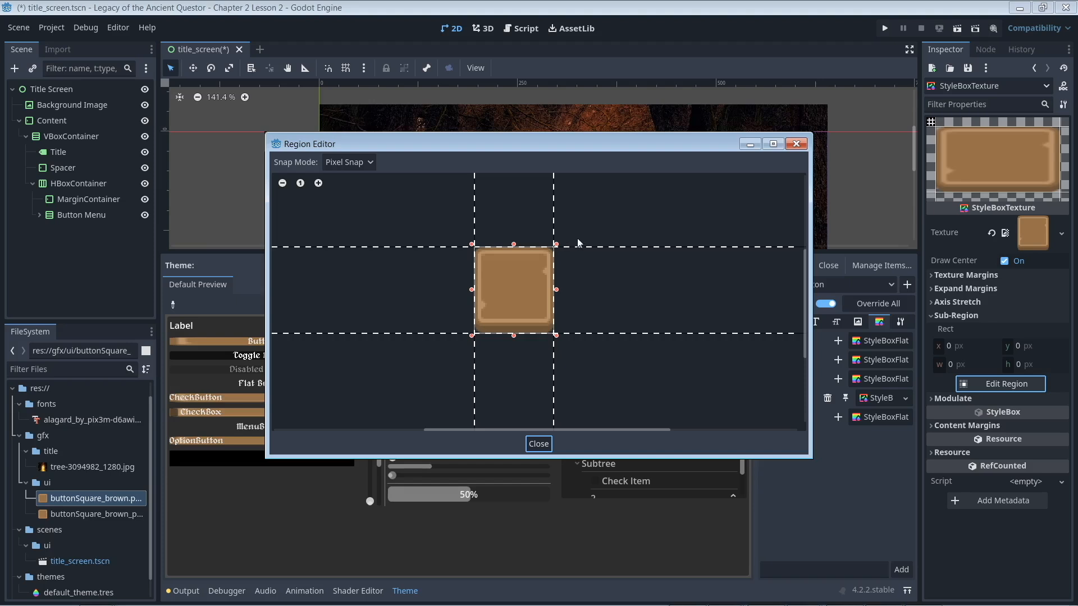
pyautogui.scroll(2, 500, 225)
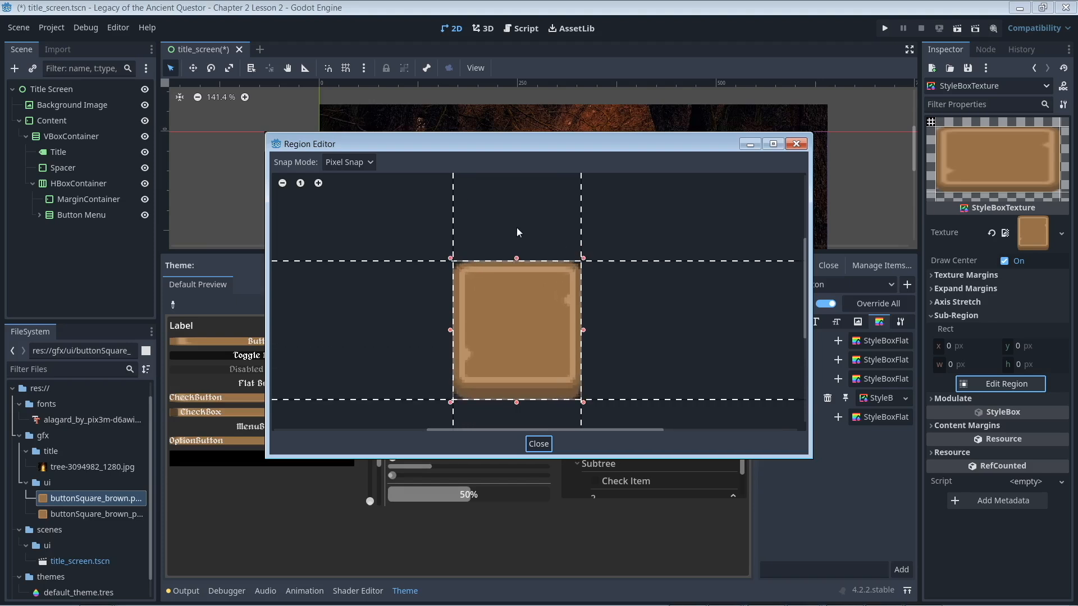
pyautogui.moveTo(519, 227); pyautogui.dragTo(528, 188, button='middle')
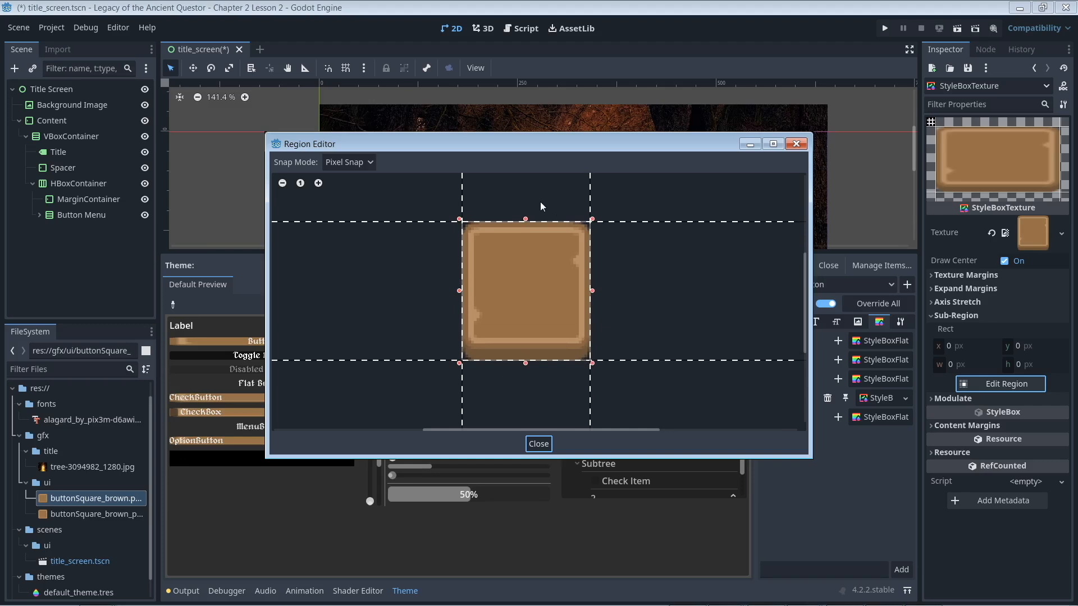
pyautogui.scroll(-1, 669, 274)
pyautogui.scroll(2, 669, 275)
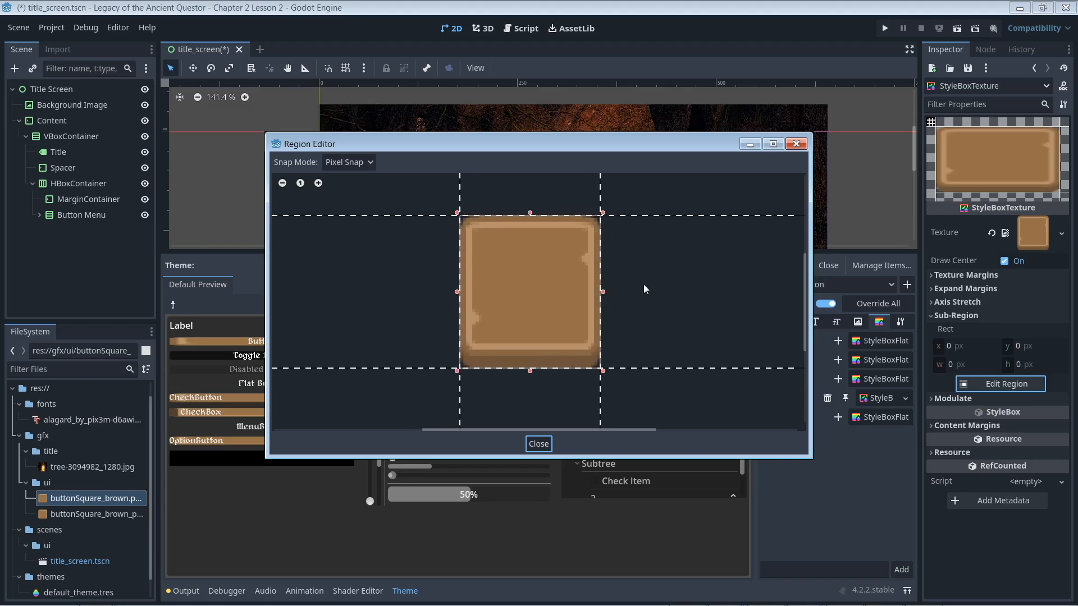
# Look over the Region Editor's zoom levels and Snap Mode options and close the editor
pyautogui.click(282, 183)
pyautogui.click(281, 183)
pyautogui.click(318, 184)
pyautogui.click(318, 184)
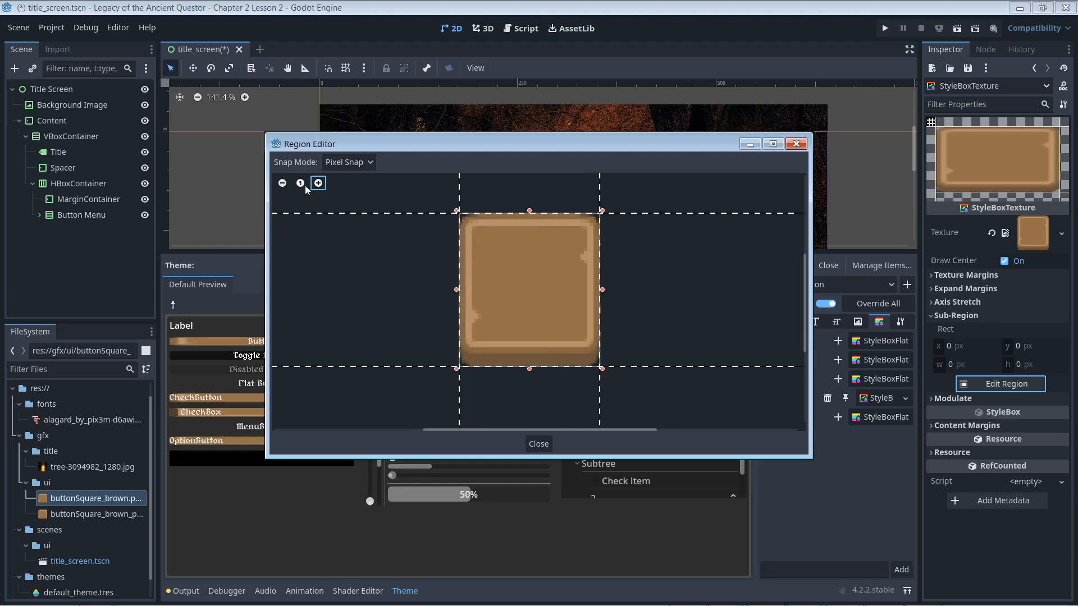
pyautogui.click(373, 163)
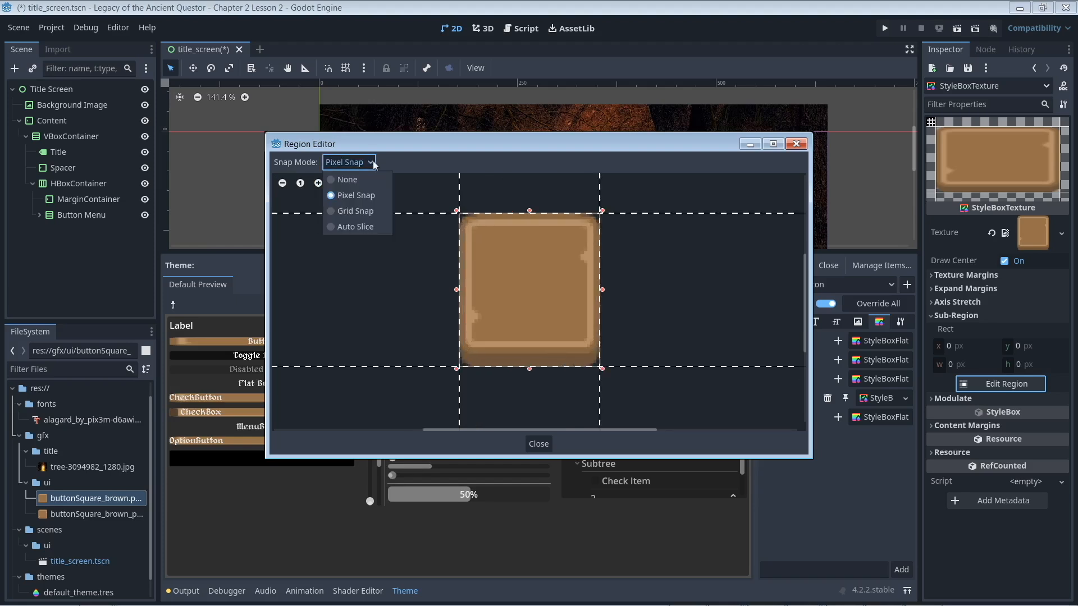
pyautogui.click(373, 162)
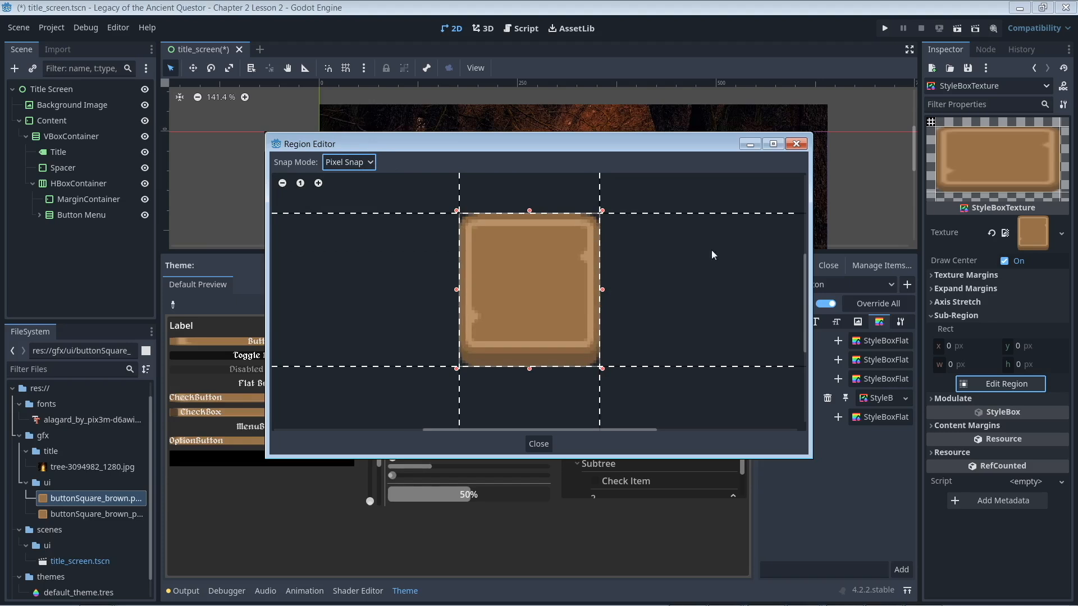
pyautogui.click(539, 444)
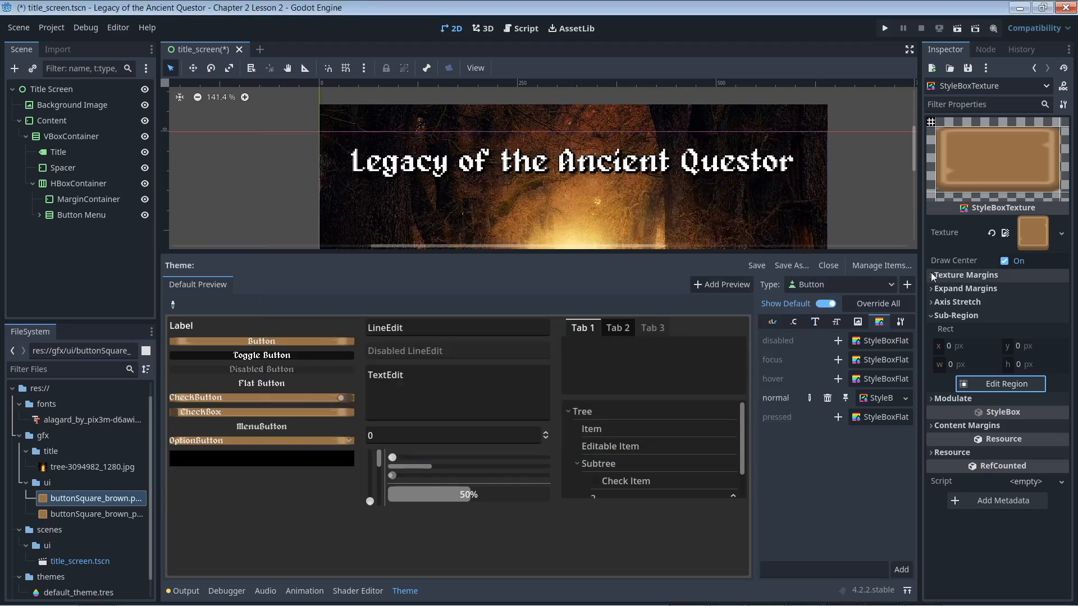
# Set the left, top, right and bottom texture margins of the normal StyleBoxTexture to 1 px each
pyautogui.click(931, 274)
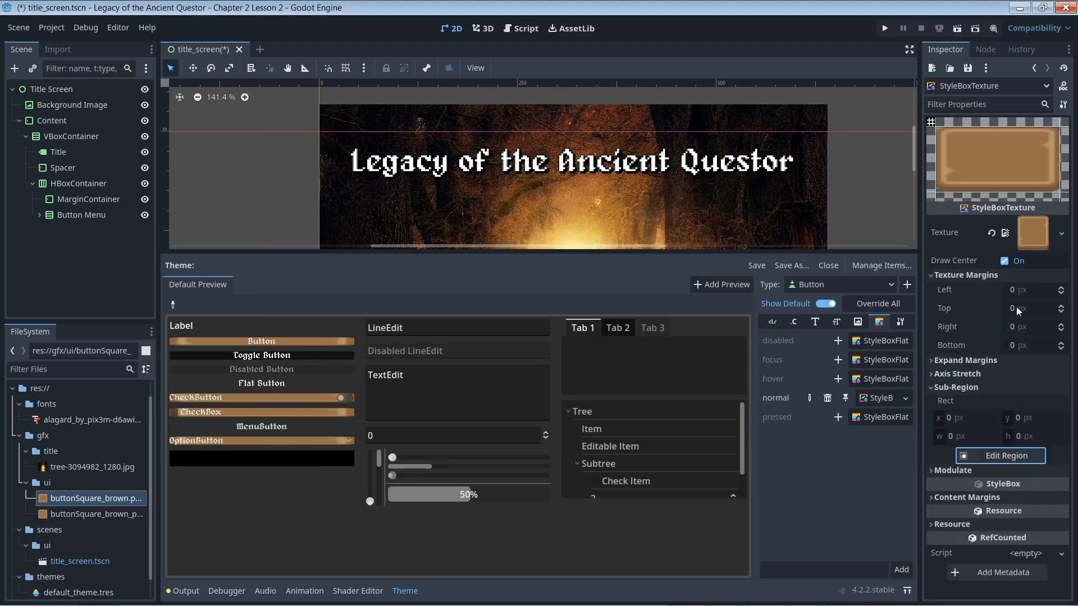
pyautogui.click(1061, 287)
pyautogui.click(1061, 306)
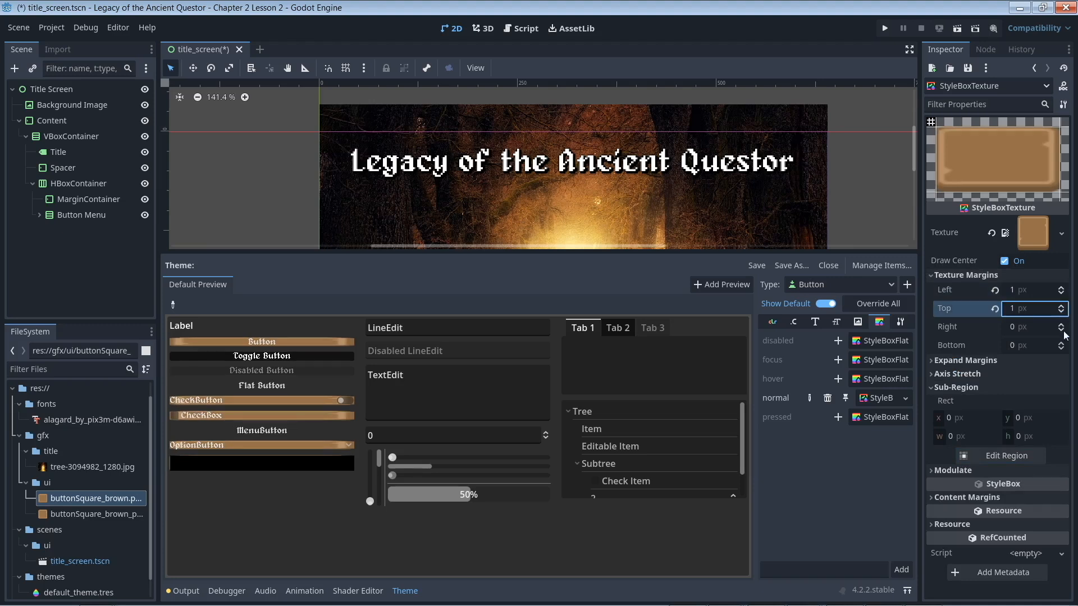
pyautogui.click(1061, 325)
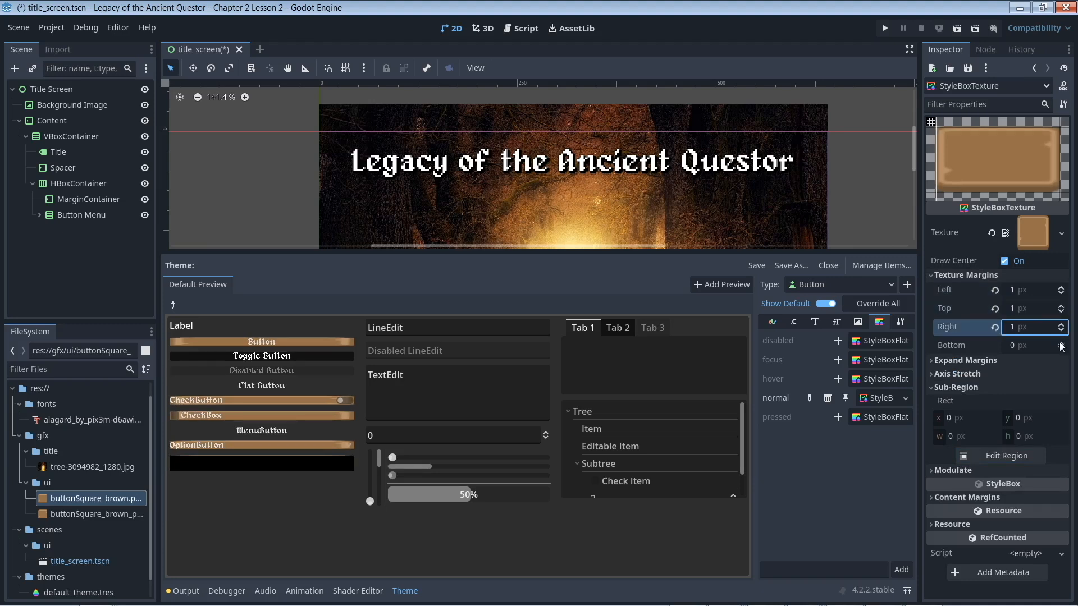
pyautogui.click(1061, 343)
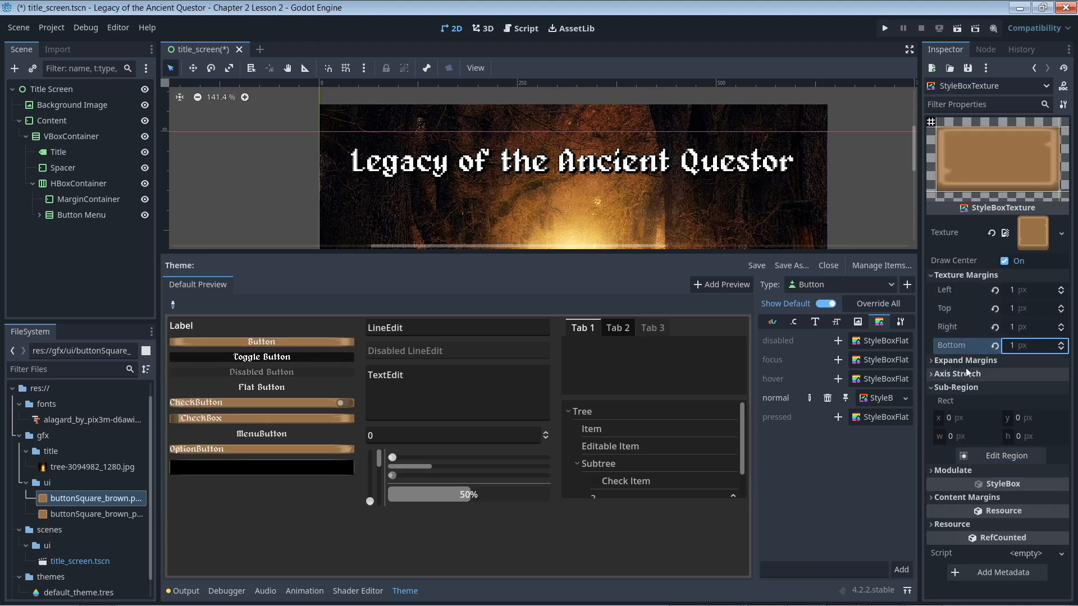
# In the Region Editor, move the margin guides to 4 px top, 8 px bottom, 7 px left and 7 px right, and close it
pyautogui.click(996, 456)
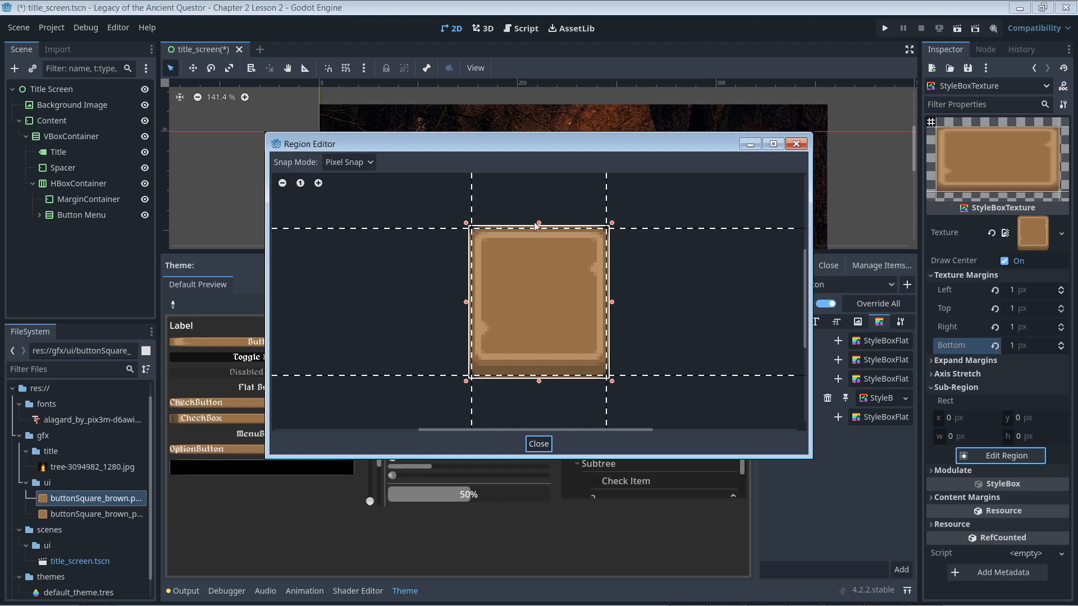
pyautogui.moveTo(652, 229)
pyautogui.mouseDown()
pyautogui.moveTo(653, 250)
pyautogui.moveTo(660, 240)
pyautogui.mouseUp()
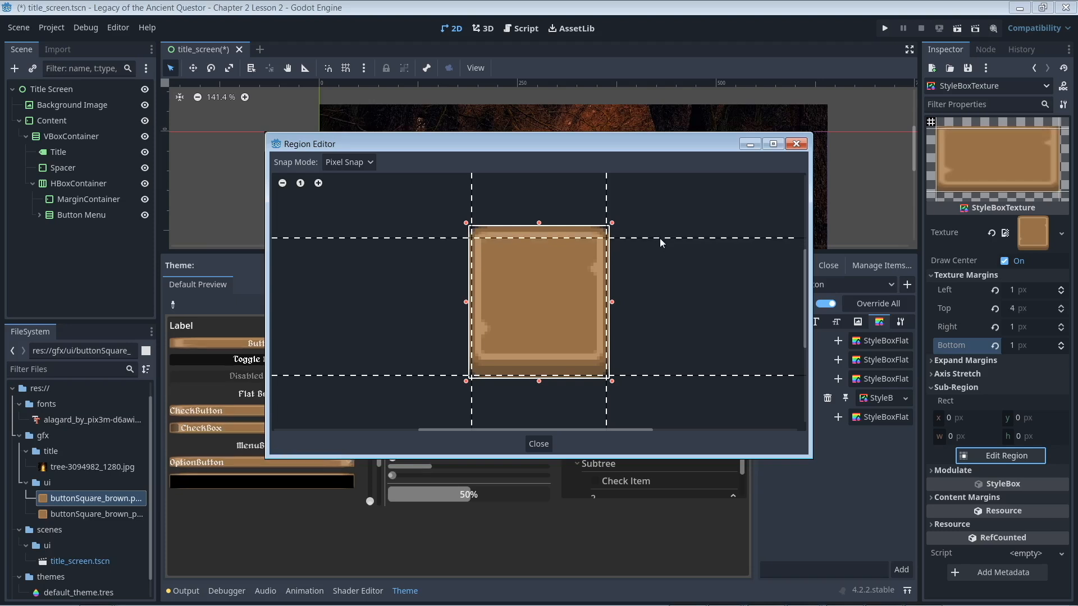
pyautogui.scroll(2, 640, 270)
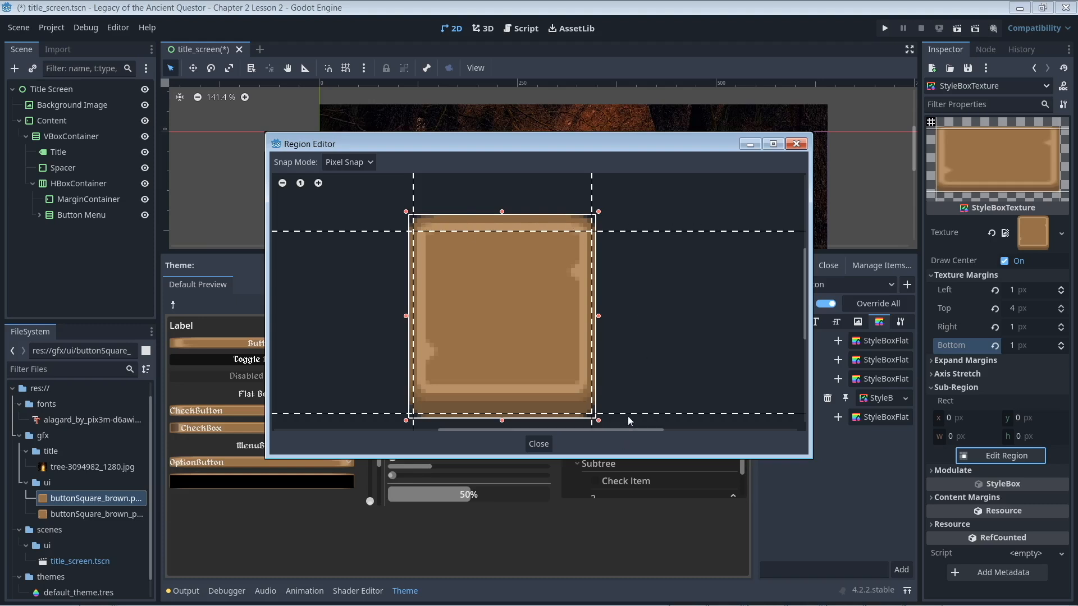
pyautogui.moveTo(628, 415); pyautogui.dragTo(638, 385)
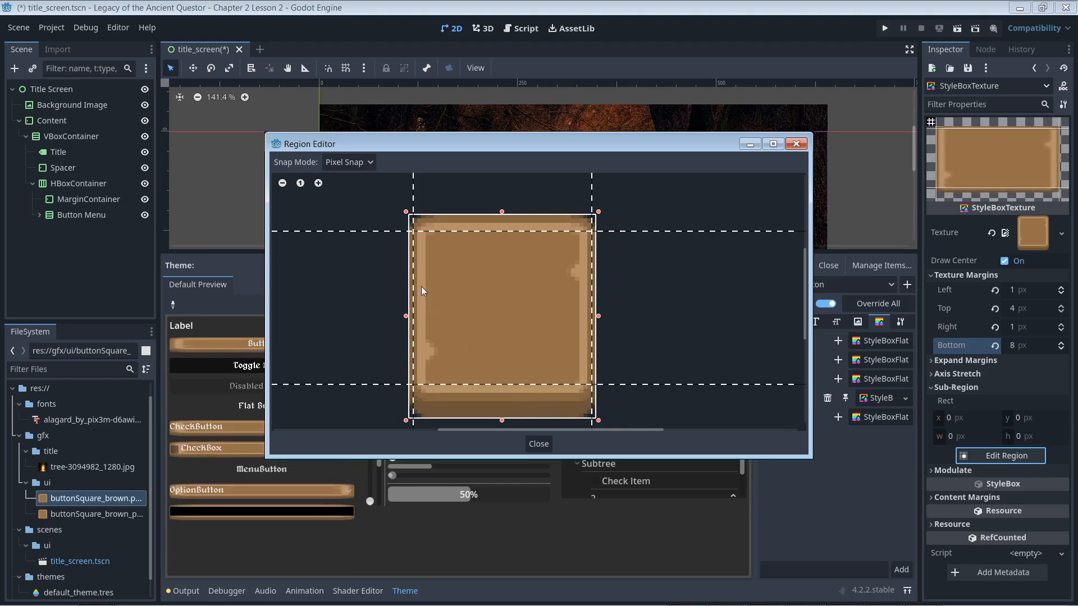
pyautogui.moveTo(414, 291); pyautogui.dragTo(441, 288)
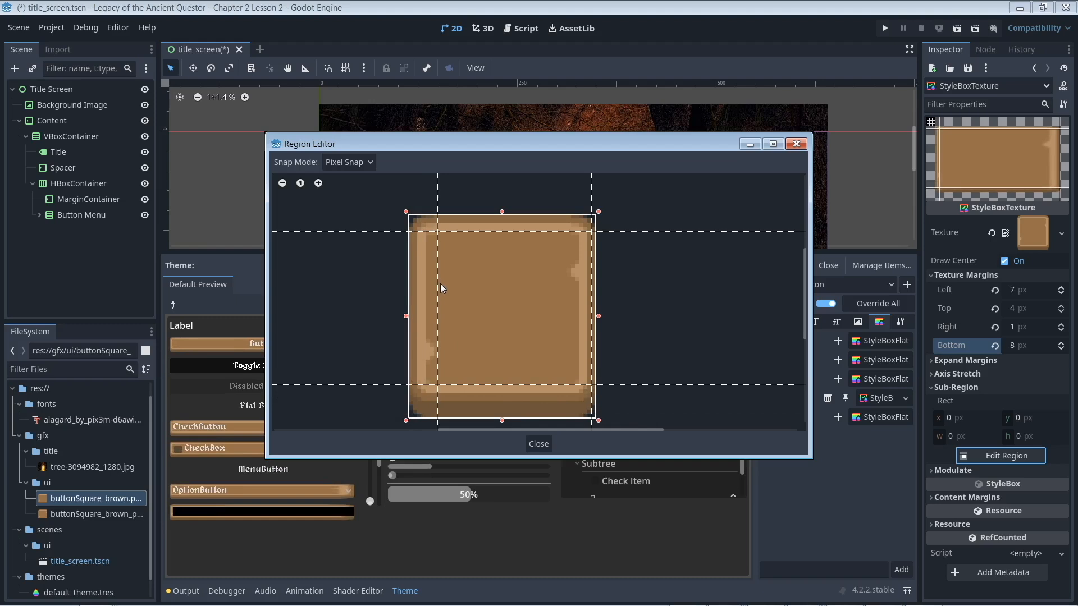
pyautogui.moveTo(589, 305); pyautogui.dragTo(569, 308)
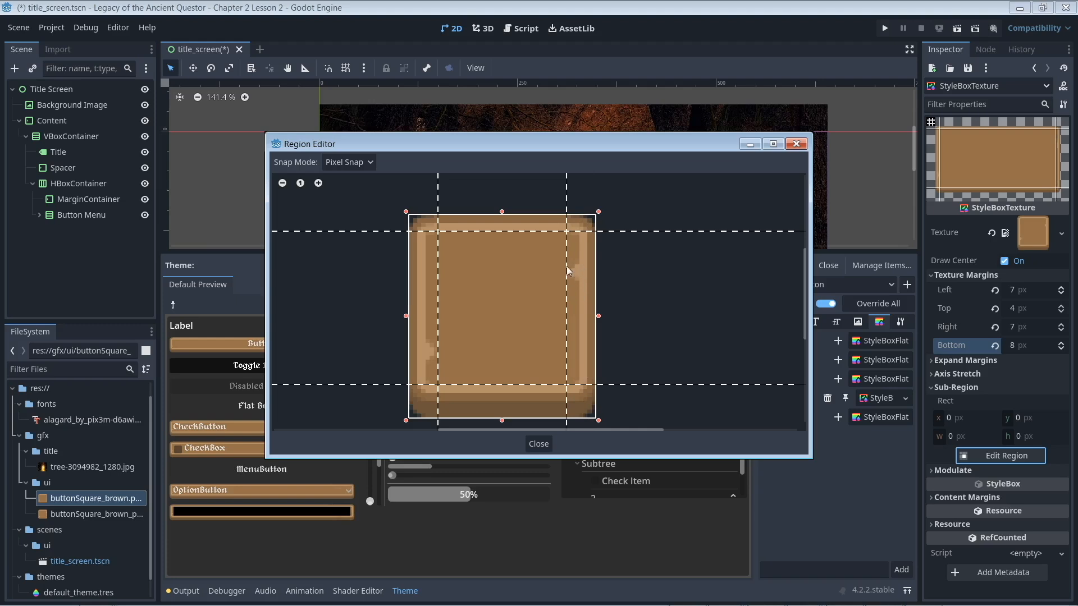
pyautogui.press('Escape')
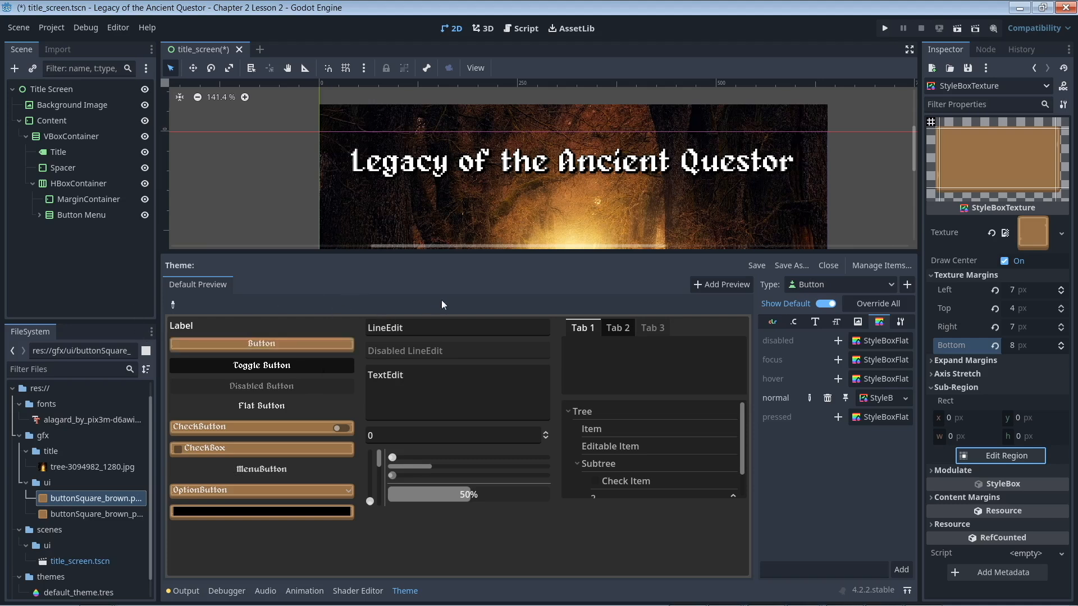
# Set both the horizontal and vertical Axis Stretch of the normal StyleBoxTexture to Tile
pyautogui.click(1064, 375)
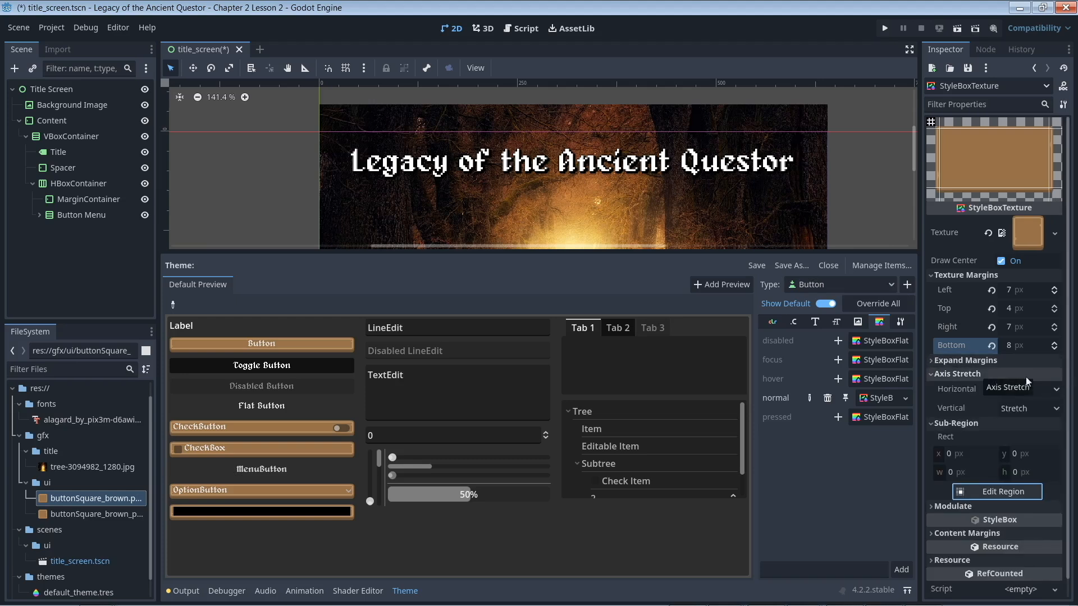
pyautogui.click(1056, 390)
pyautogui.click(1035, 421)
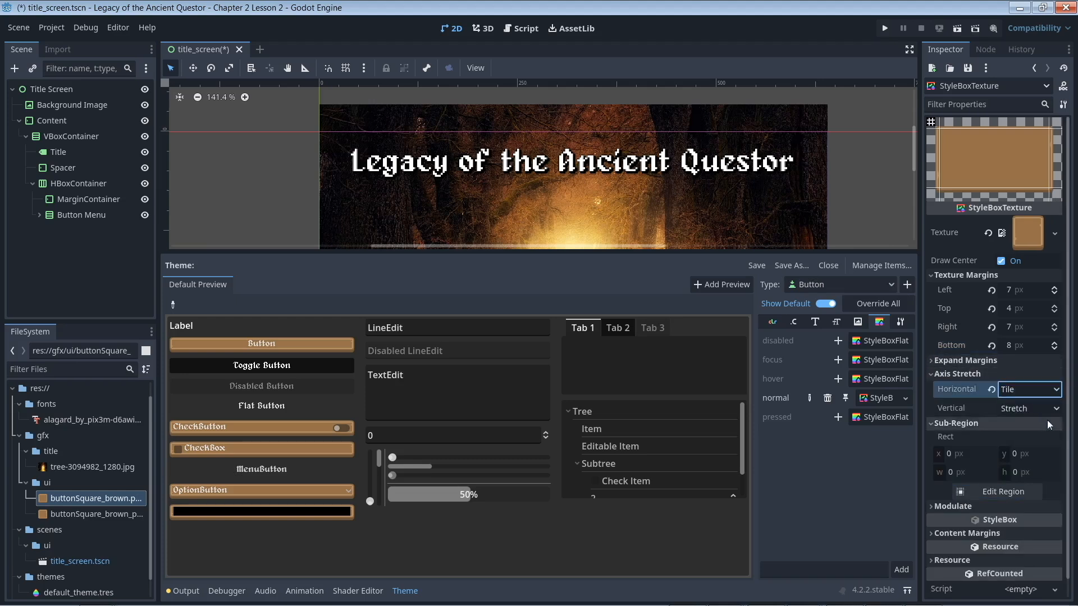
pyautogui.click(1039, 408)
pyautogui.click(1033, 441)
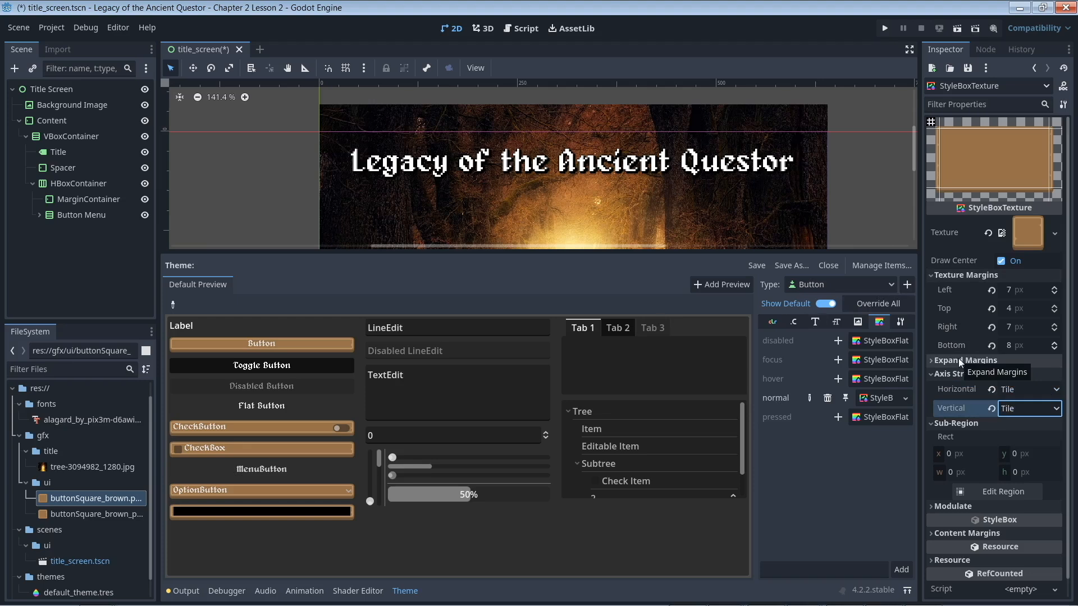
# Try Stretch for the vertical Axis Stretch and set it back to Tile
pyautogui.click(1046, 409)
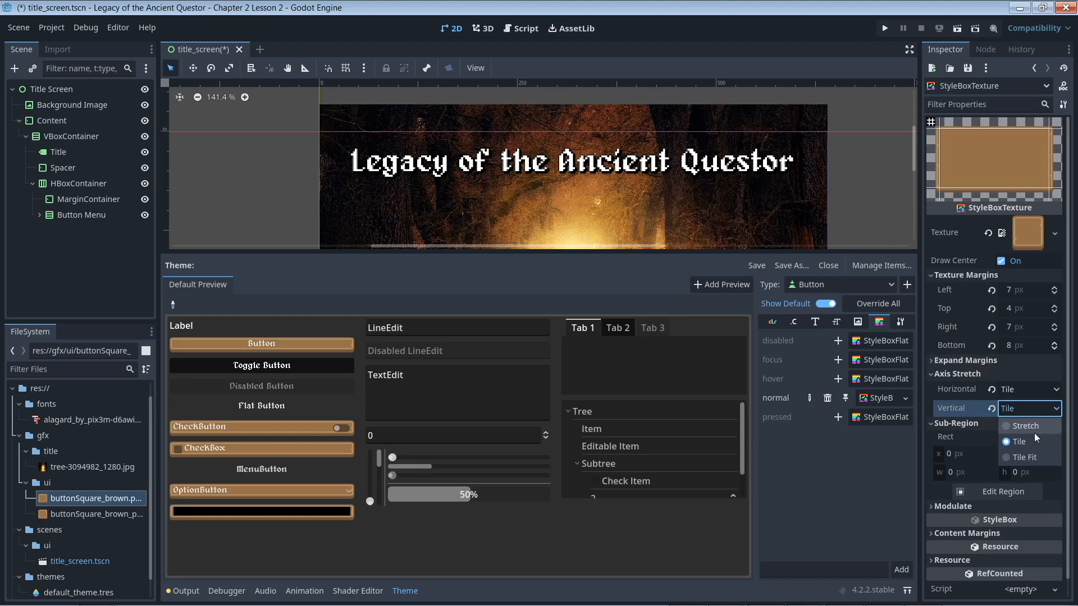
pyautogui.click(1034, 428)
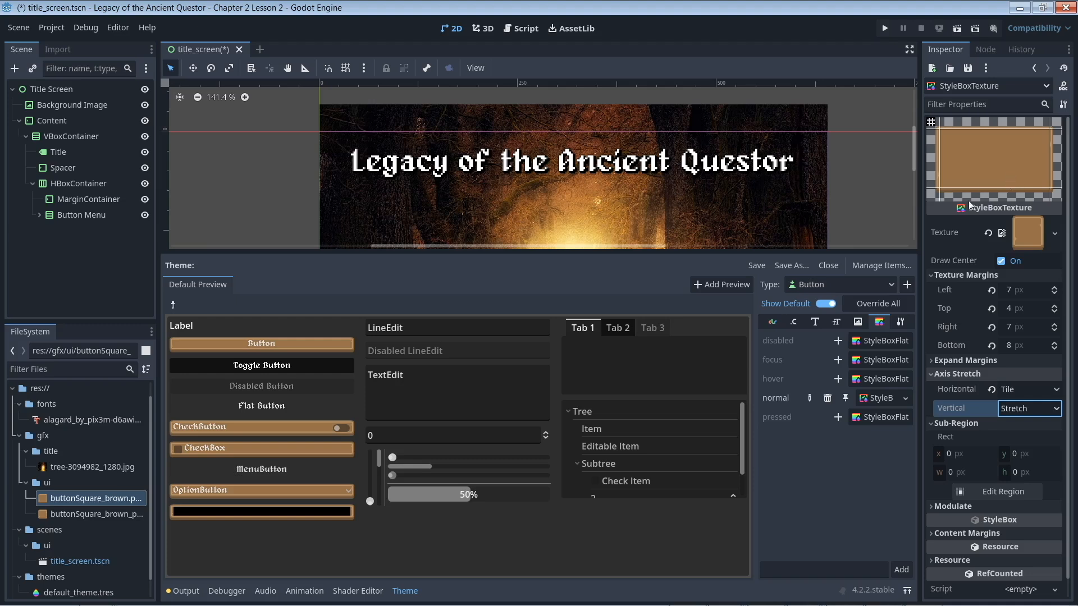
pyautogui.click(1053, 409)
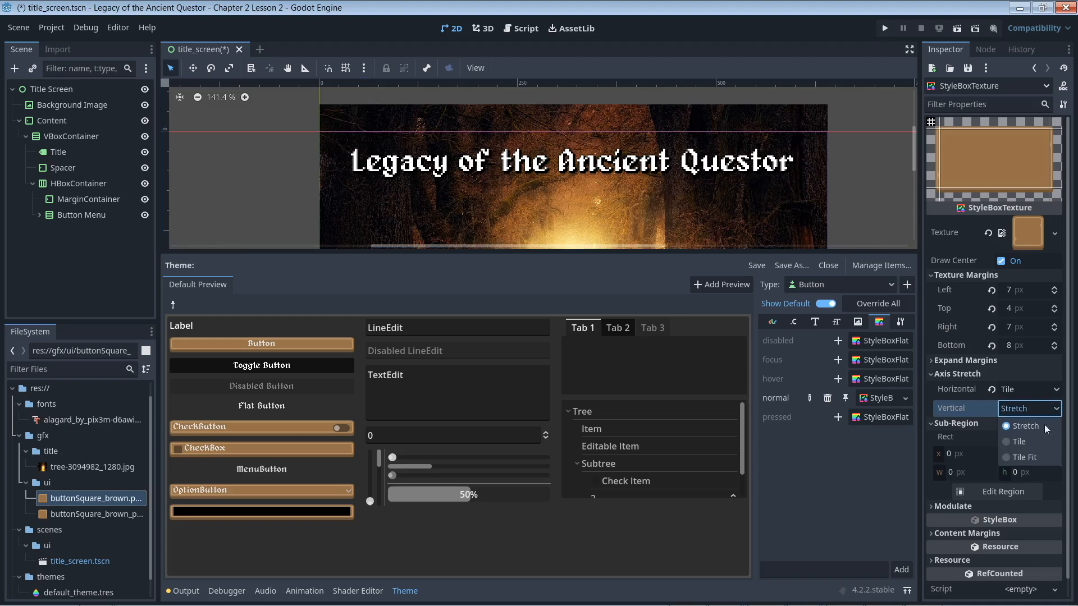
pyautogui.click(1037, 443)
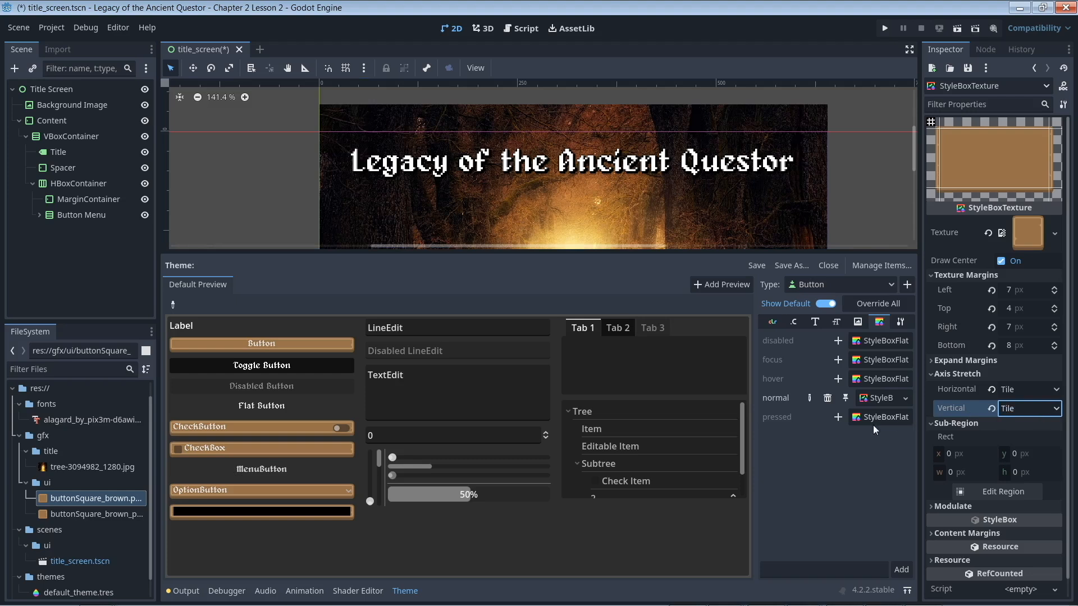
# Copy the Button's normal StyleBoxTexture, add an override for the pressed style and paste the copy into it
pyautogui.click(904, 400)
pyautogui.click(766, 468)
pyautogui.click(905, 398)
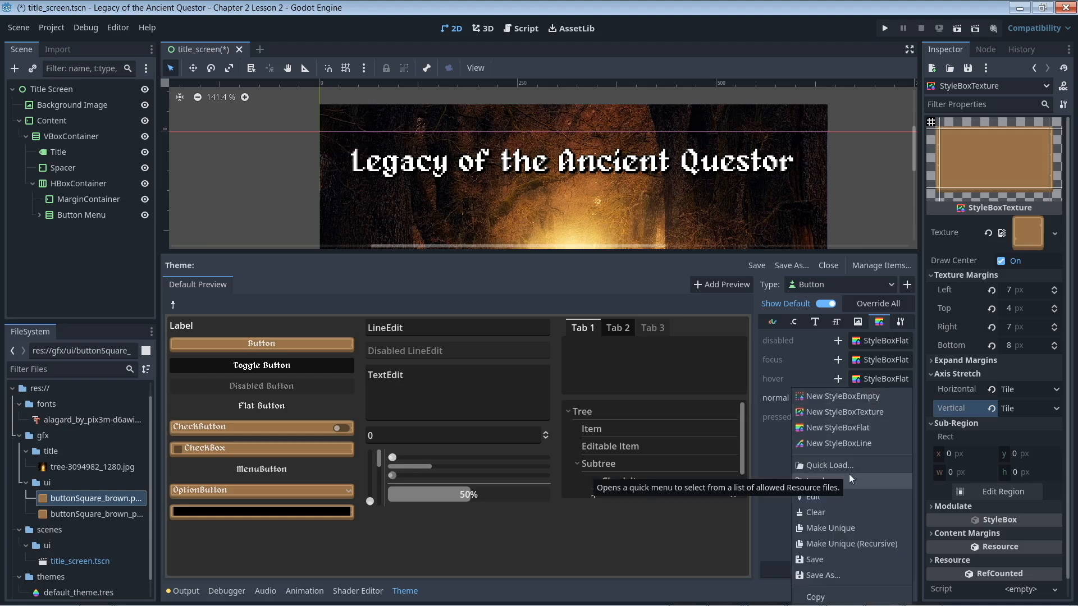
pyautogui.click(816, 597)
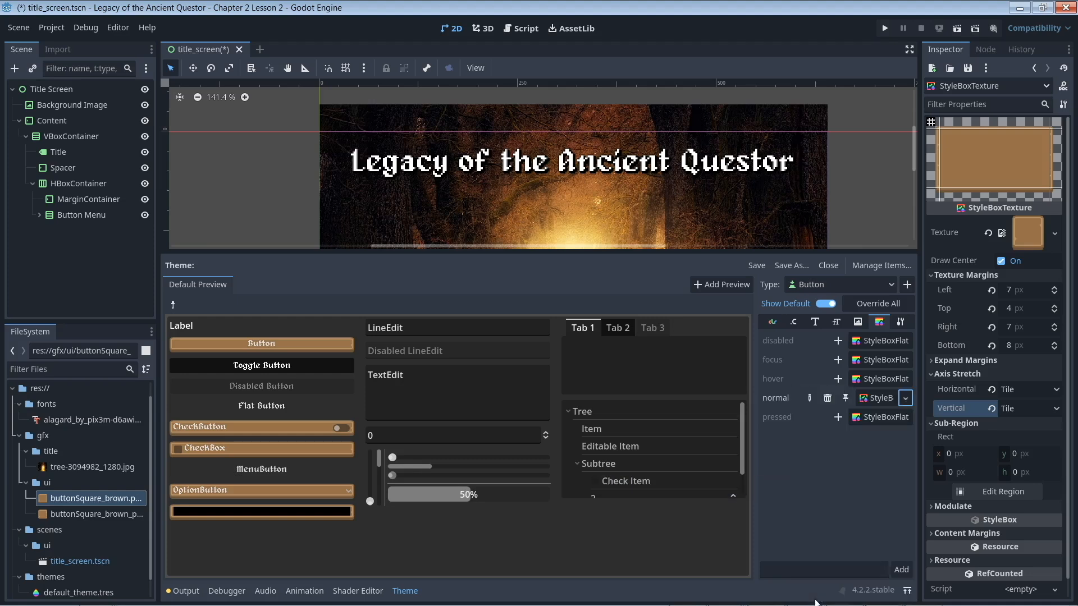
pyautogui.click(837, 418)
pyautogui.click(905, 417)
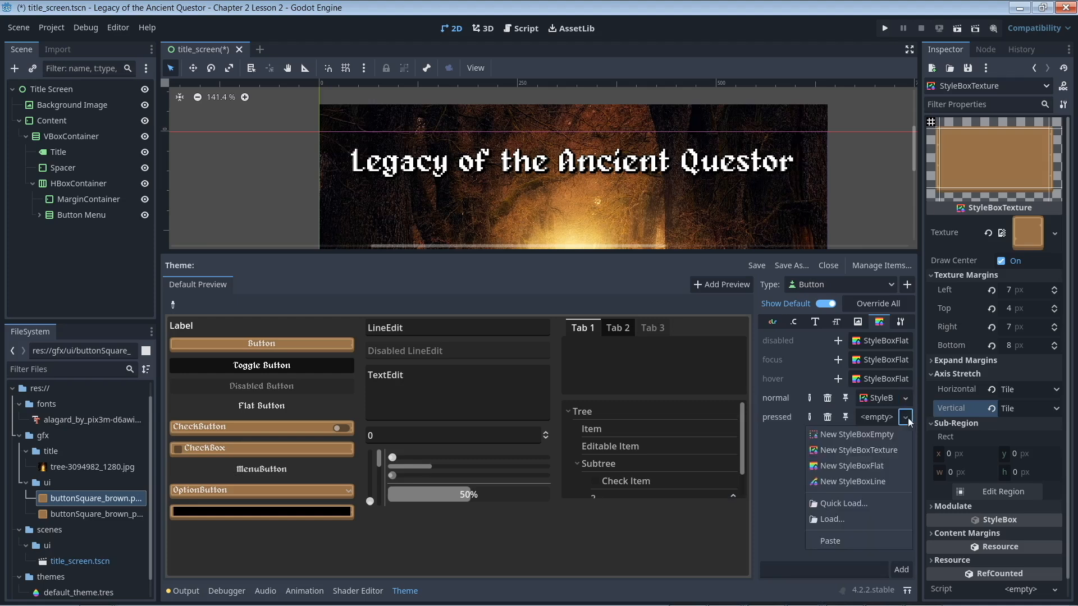
pyautogui.click(860, 542)
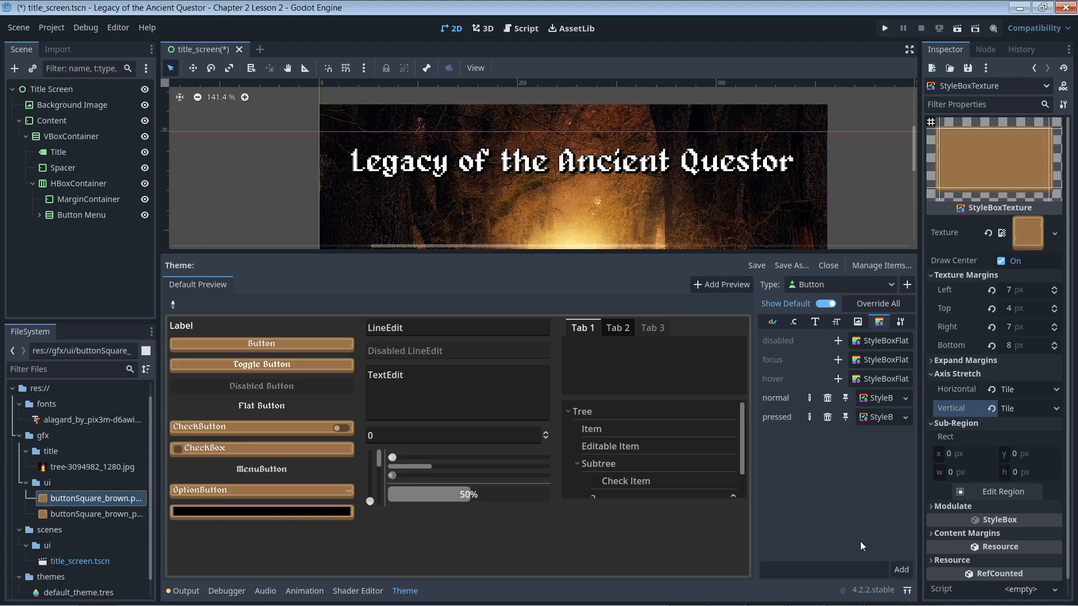
# Make the pressed style unique and assign the second brown button image from gfx/ui to the open StyleBoxTexture
pyautogui.click(905, 417)
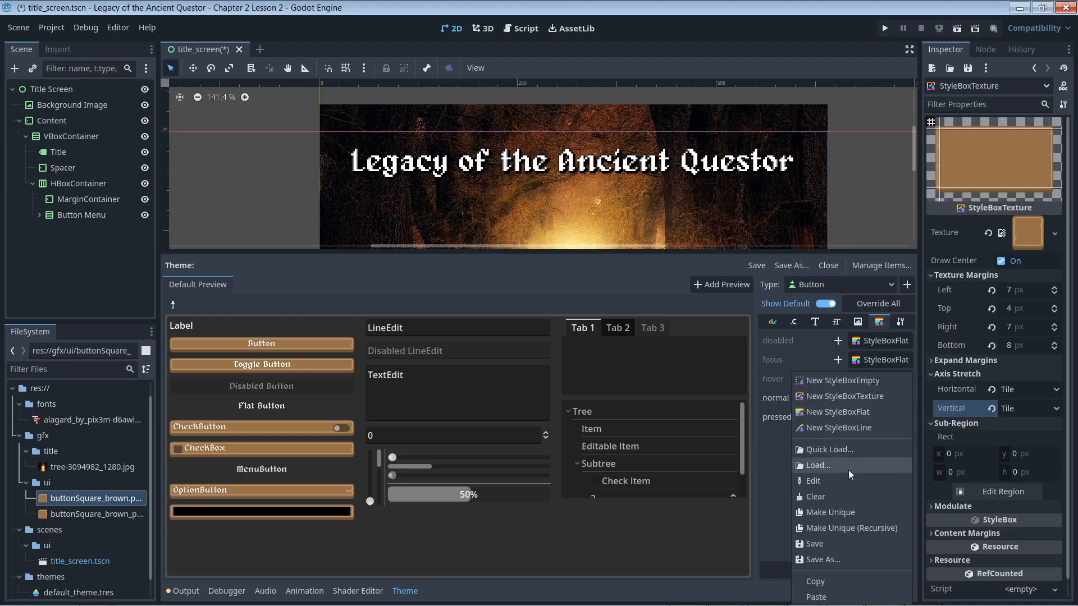
pyautogui.click(850, 511)
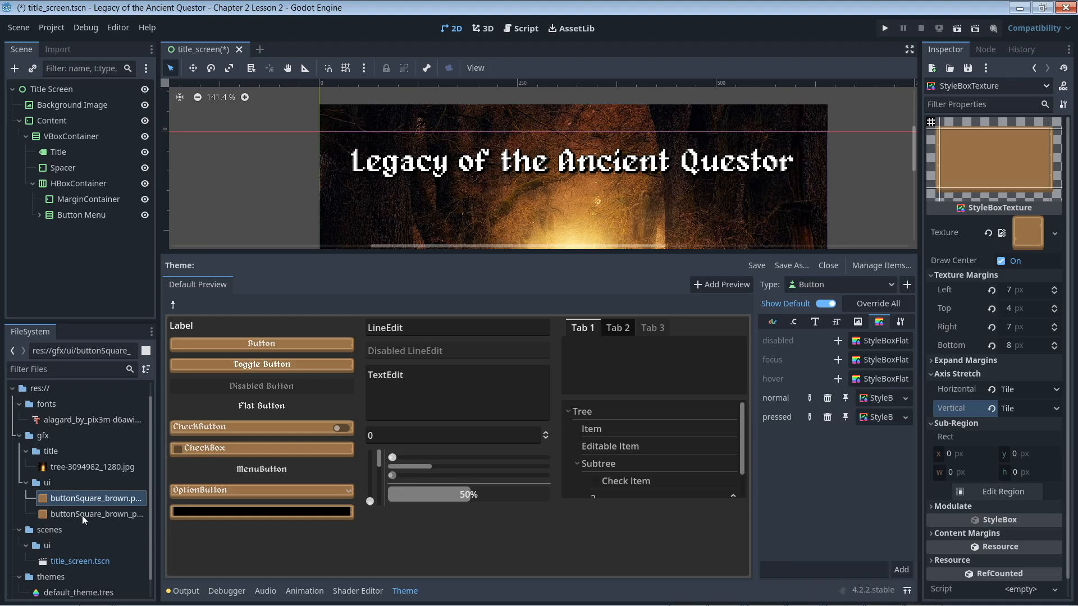
pyautogui.moveTo(76, 516); pyautogui.dragTo(1031, 234)
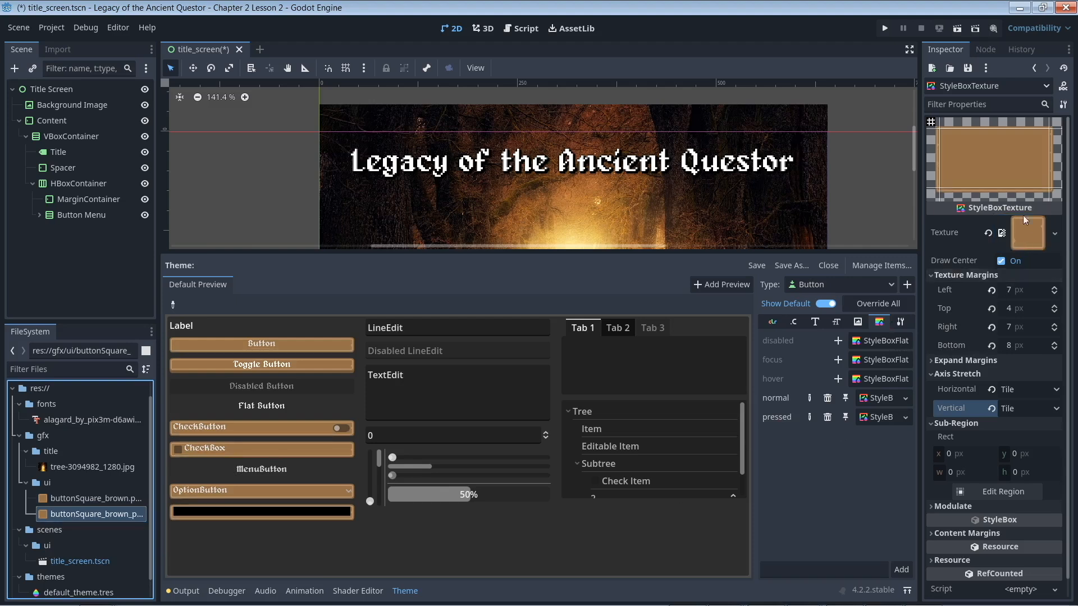
# Set the open StyleBoxTexture's bottom texture margin to 4 px by moving its guide in the Region Editor, and close the editor
pyautogui.click(992, 490)
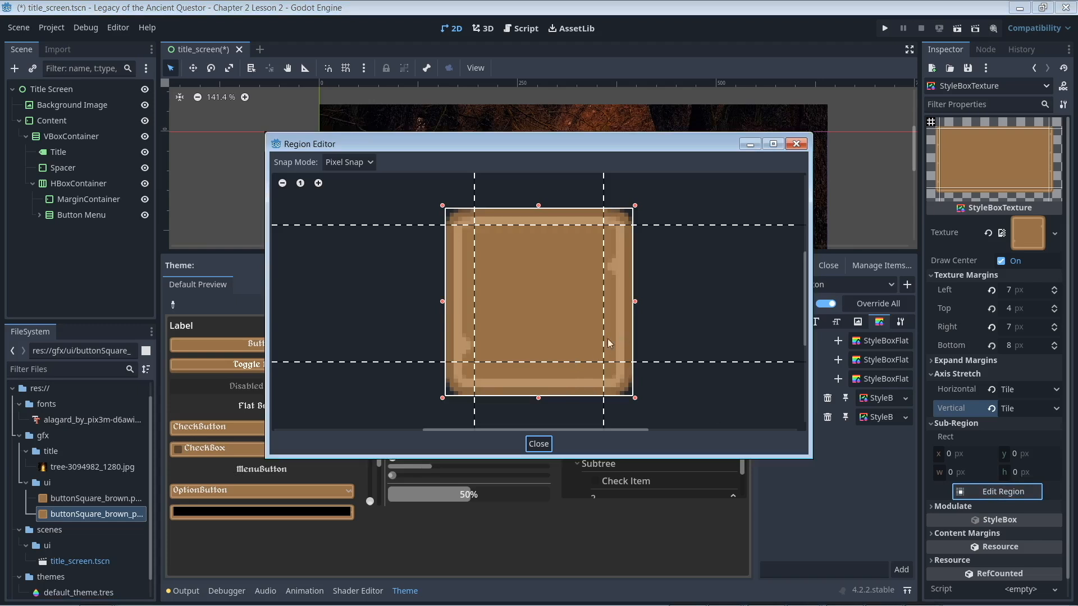
pyautogui.moveTo(673, 361); pyautogui.dragTo(673, 380)
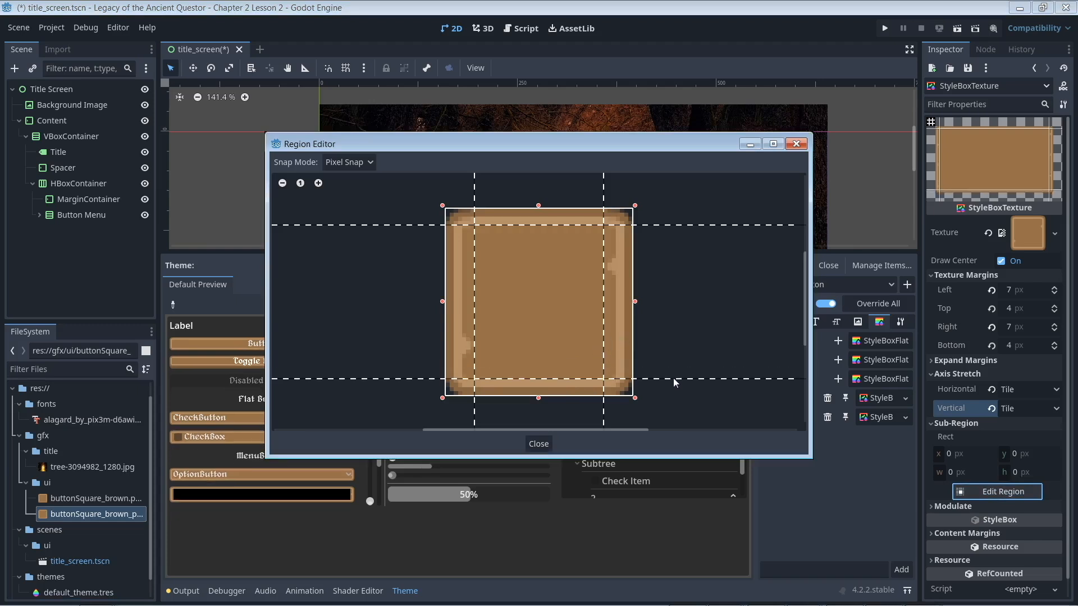
pyautogui.click(540, 447)
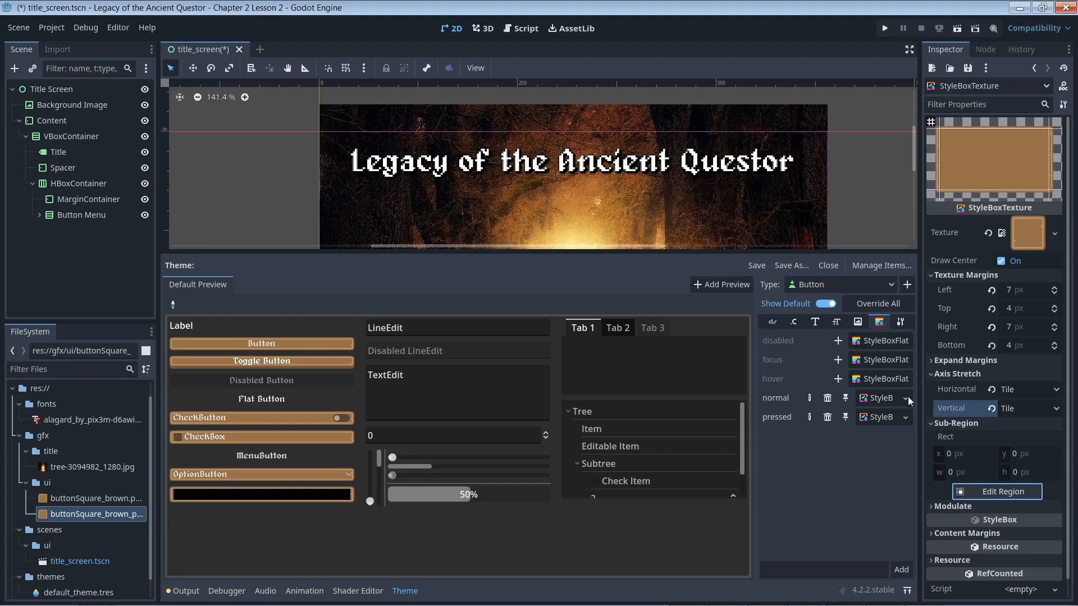
# Add an override for the Button's hover style, paste the copied StyleBoxTexture into it, and enlarge the scene viewport to reveal the menu buttons
pyautogui.click(838, 379)
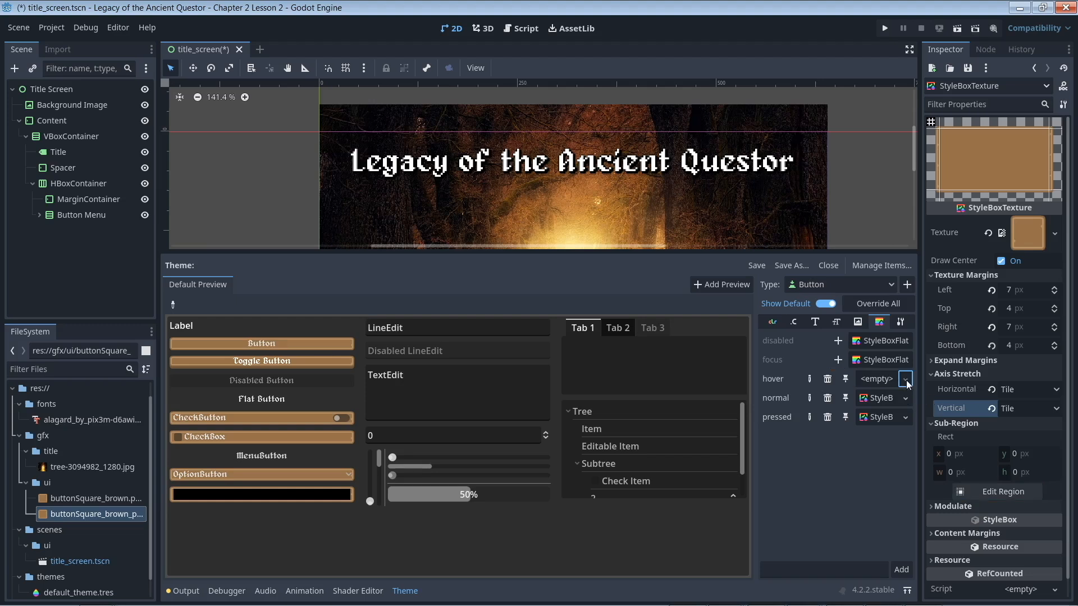
pyautogui.click(907, 380)
pyautogui.click(853, 504)
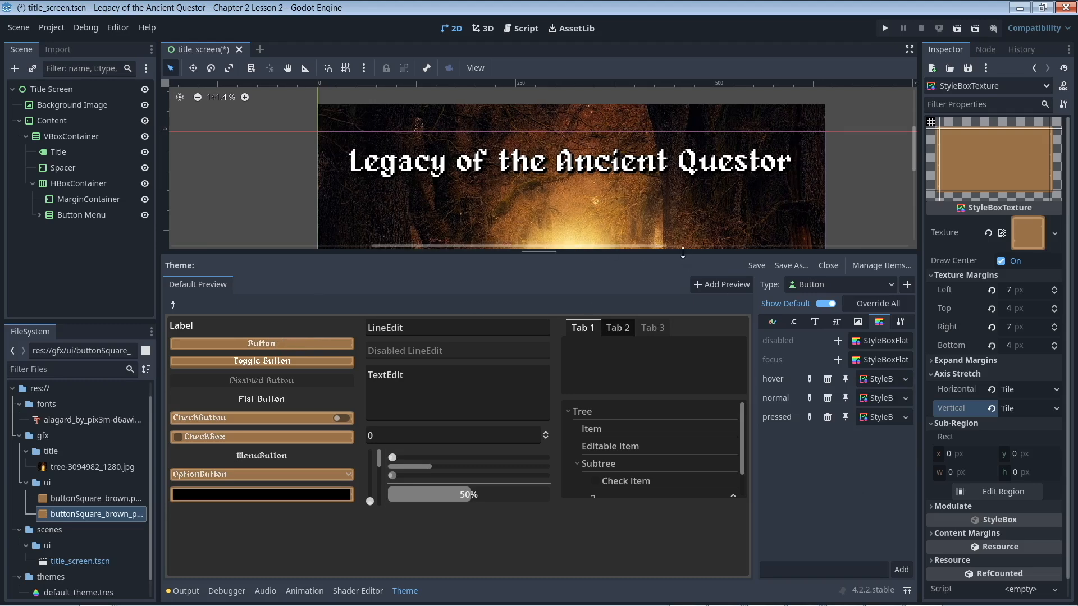
pyautogui.moveTo(686, 253); pyautogui.dragTo(668, 410)
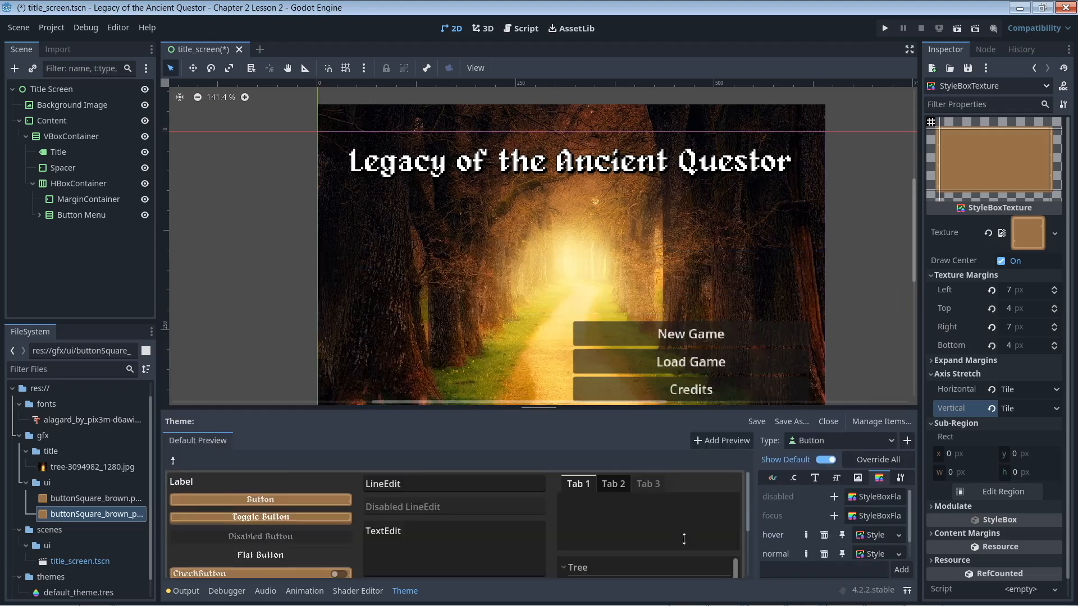
# Select the New Game, Load Game and Credits buttons together and assign default_theme.tres as their Theme
pyautogui.click(40, 216)
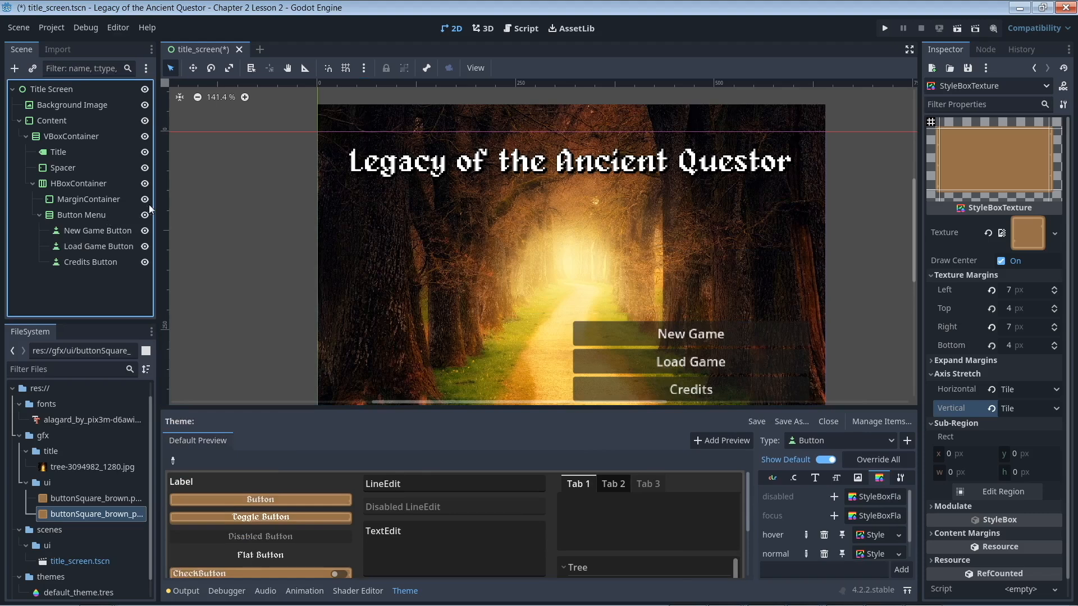
pyautogui.click(101, 228)
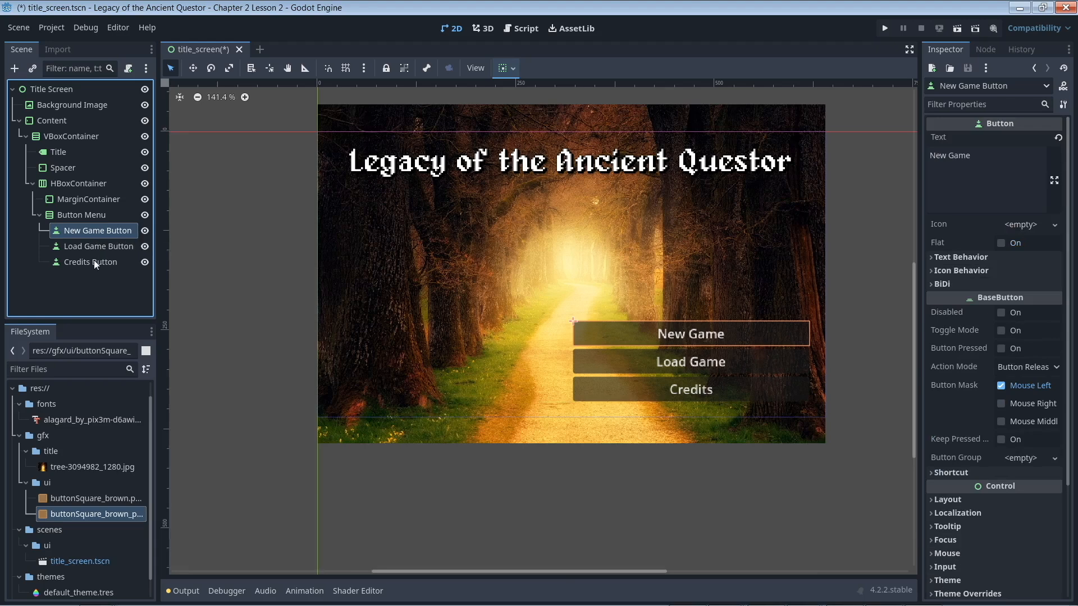
pyautogui.keyDown('shift'); pyautogui.click(94, 262); pyautogui.keyUp('shift')
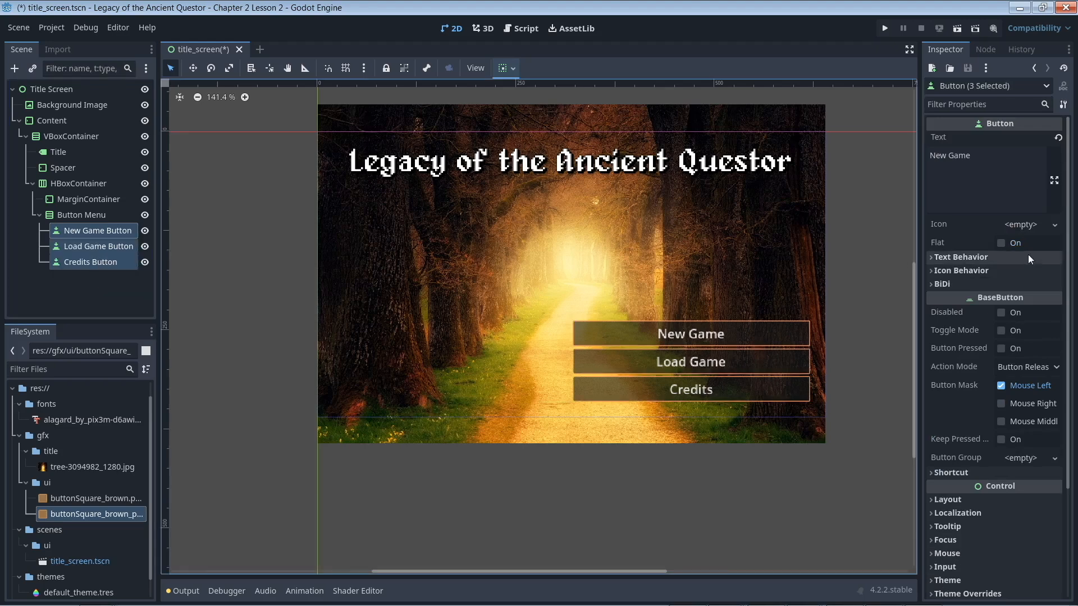
pyautogui.scroll(-5, 1011, 253)
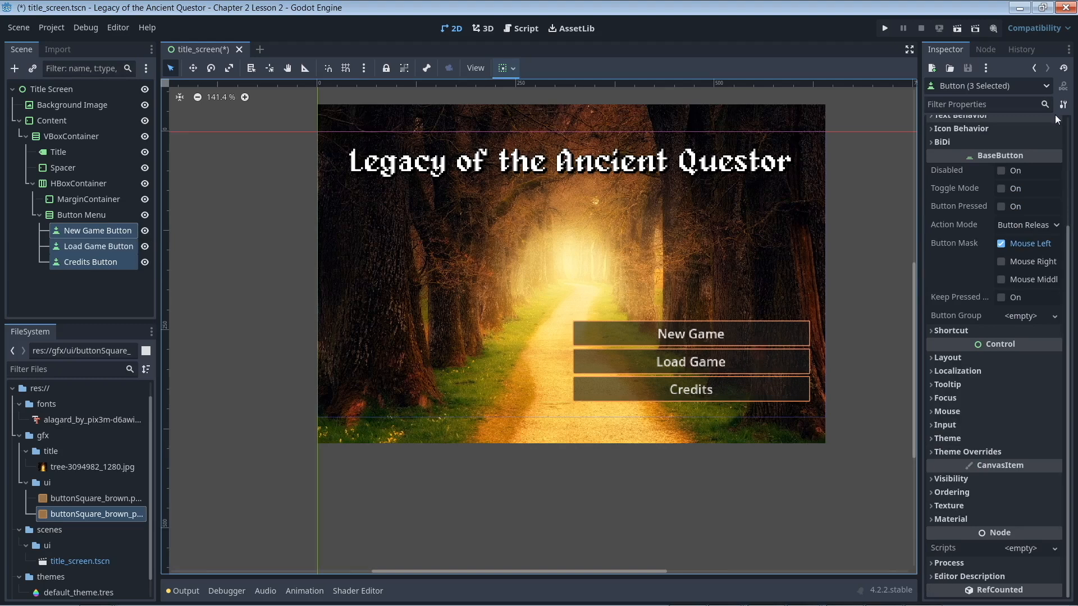
pyautogui.click(931, 439)
pyautogui.moveTo(73, 593); pyautogui.dragTo(1027, 457)
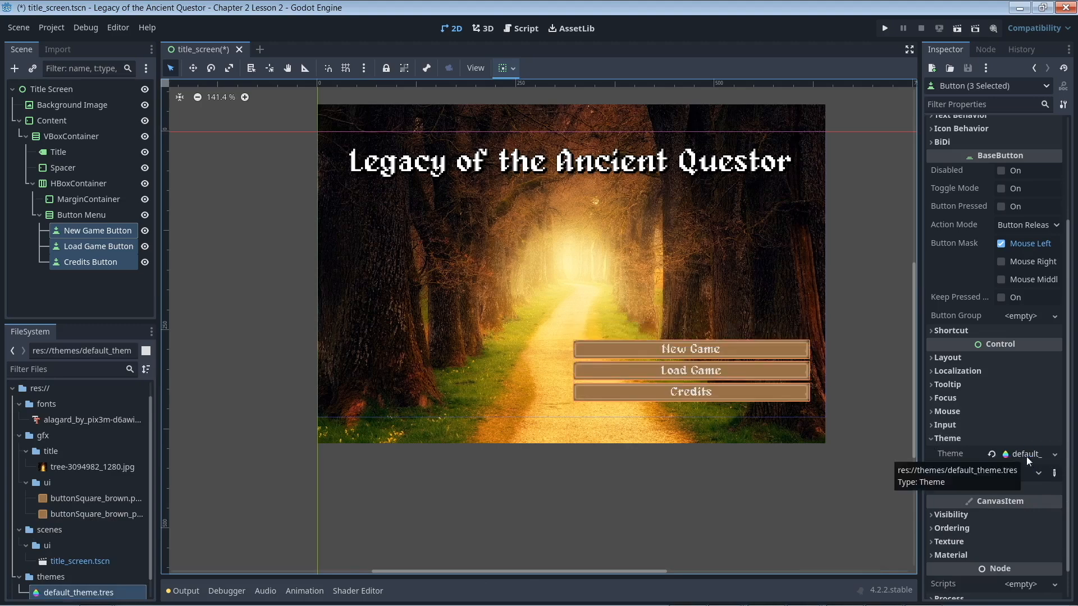
pyautogui.scroll(5, 788, 334)
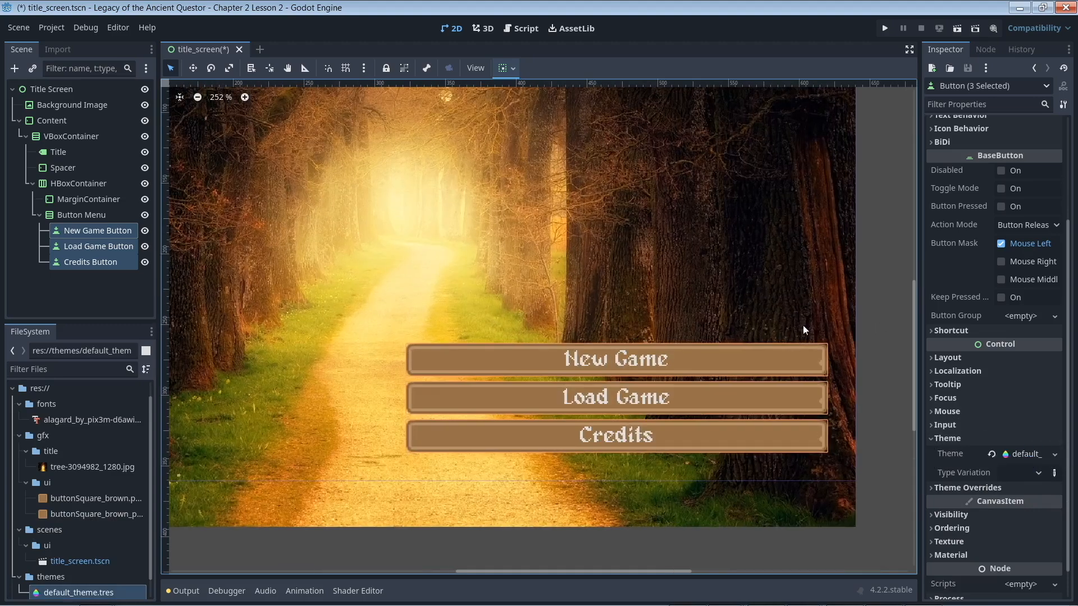
pyautogui.scroll(-4, 855, 295)
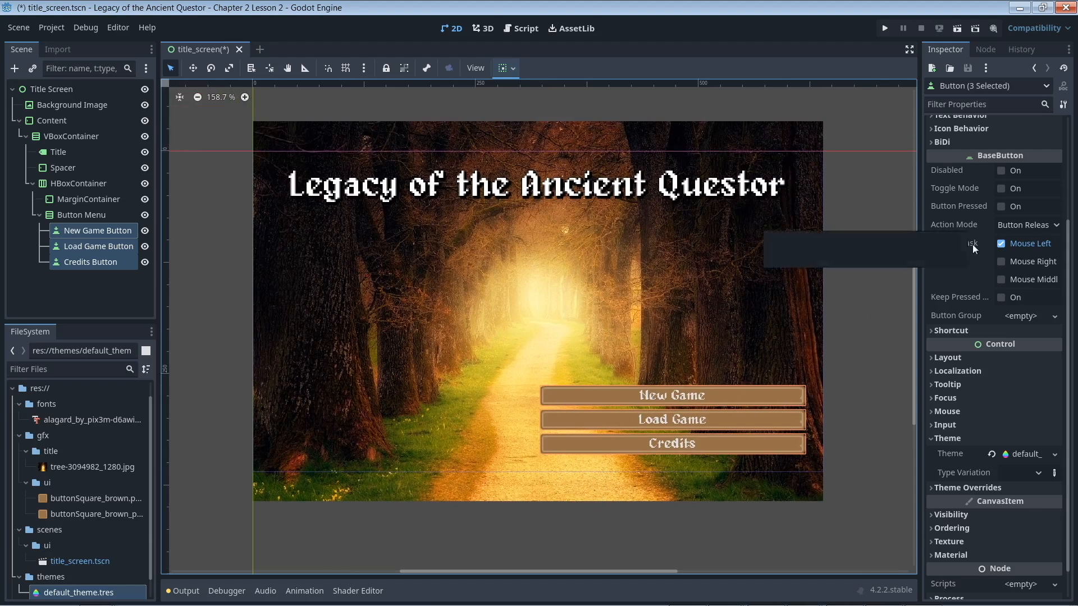
# Enable the font size theme override for the three selected menu buttons and set it to 45 px
pyautogui.scroll(-1, 995, 262)
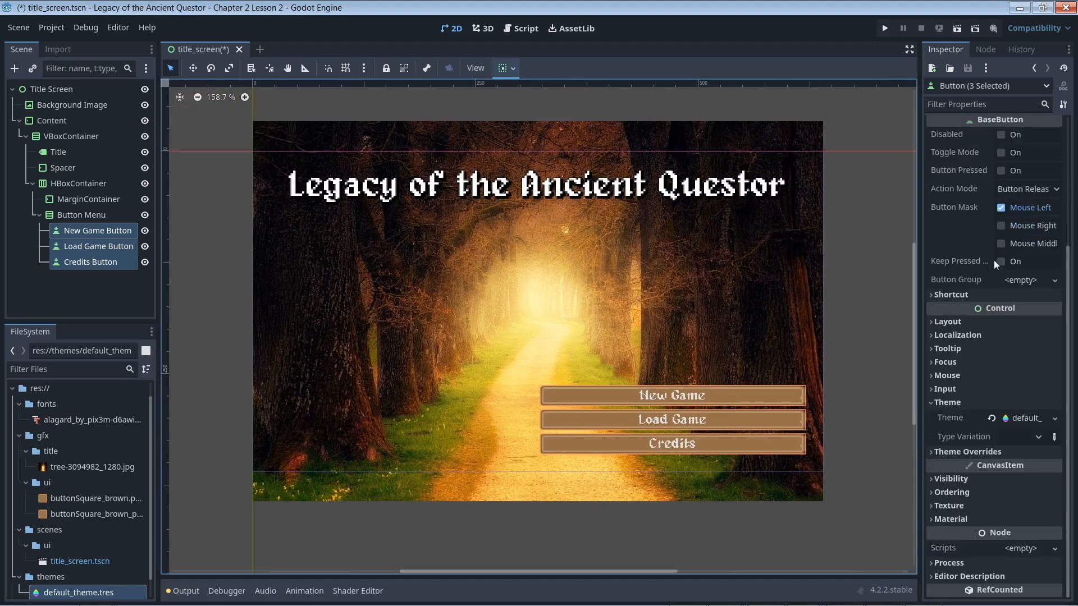
pyautogui.click(931, 404)
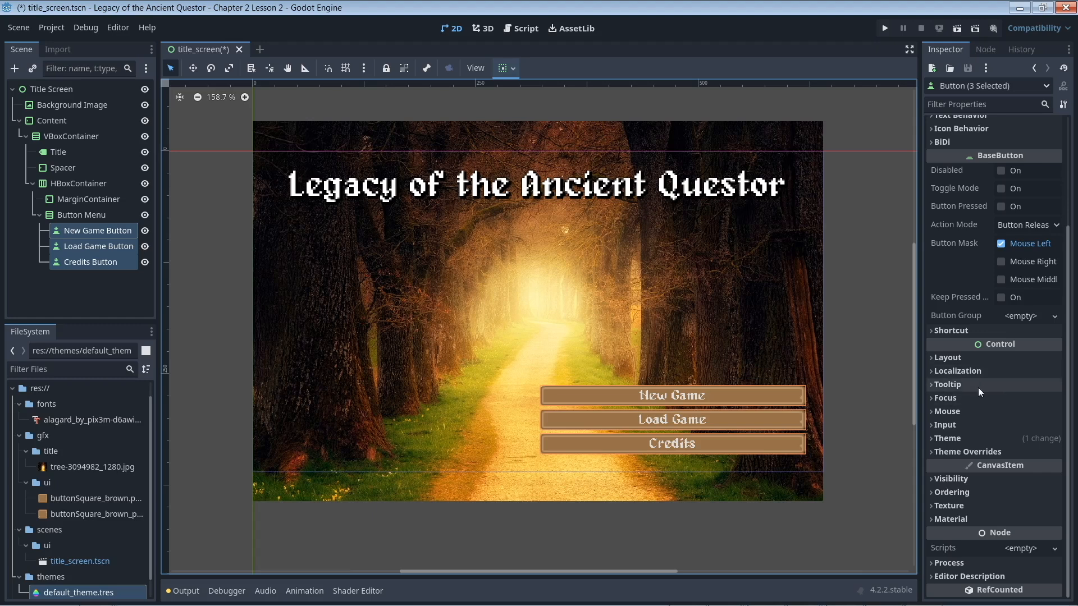
pyautogui.click(931, 453)
pyautogui.scroll(-3, 974, 379)
pyautogui.click(957, 436)
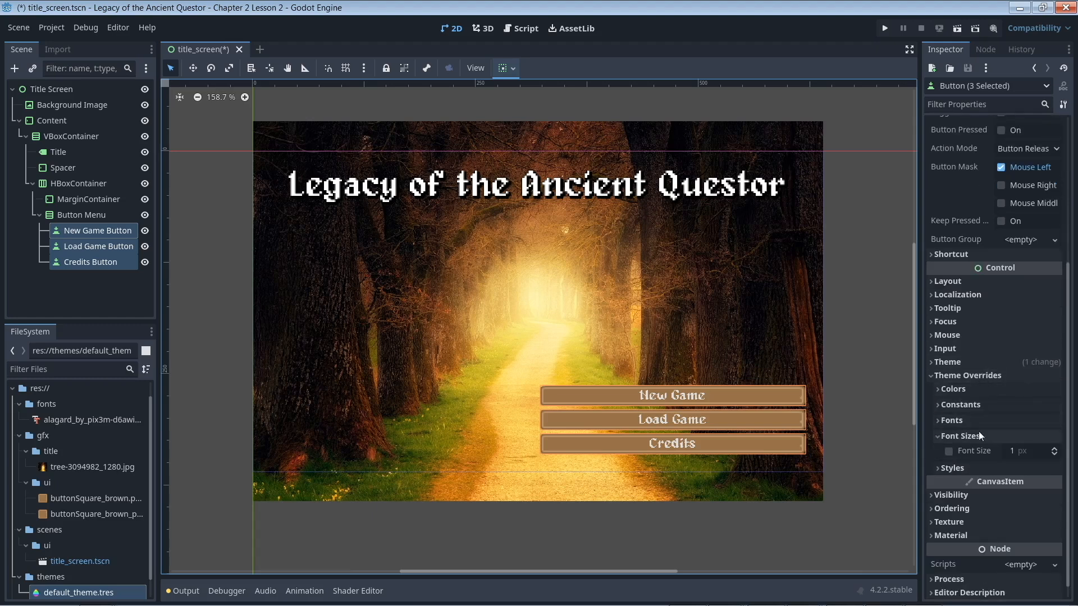
pyautogui.click(948, 453)
pyautogui.click(1023, 453)
pyautogui.write('45')
pyautogui.press('Return')
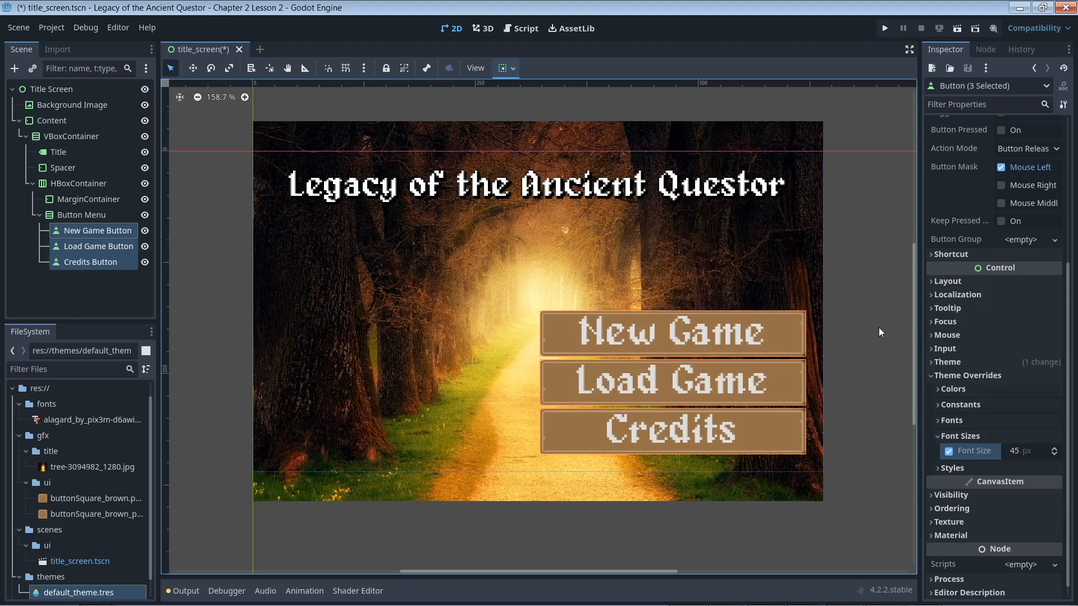
# Save the title screen scene, clear the node selection and run the project
pyautogui.hotkey('ctrl', 's')
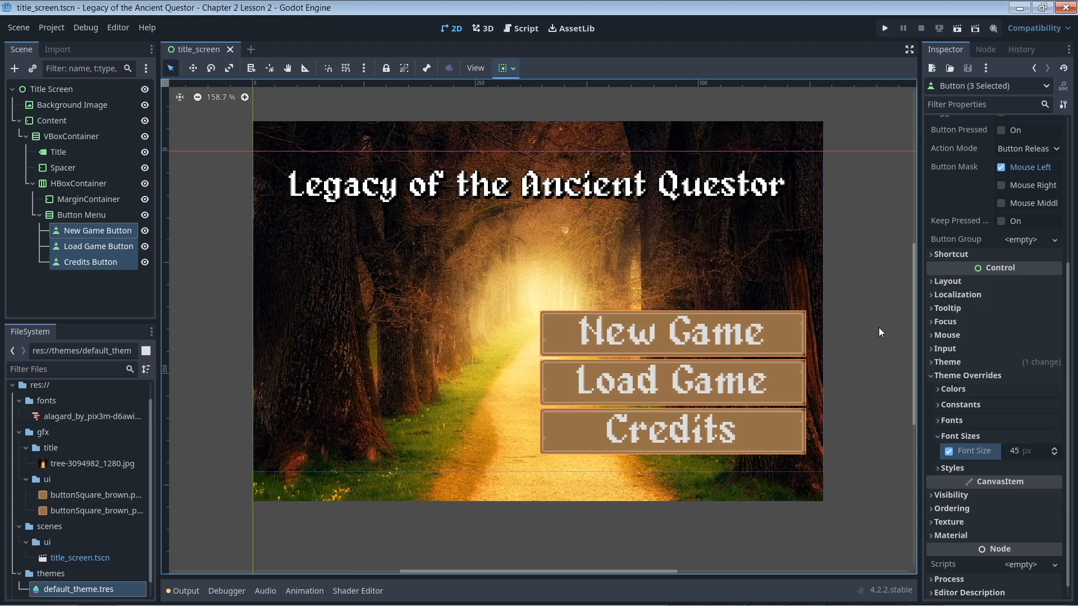
pyautogui.click(101, 292)
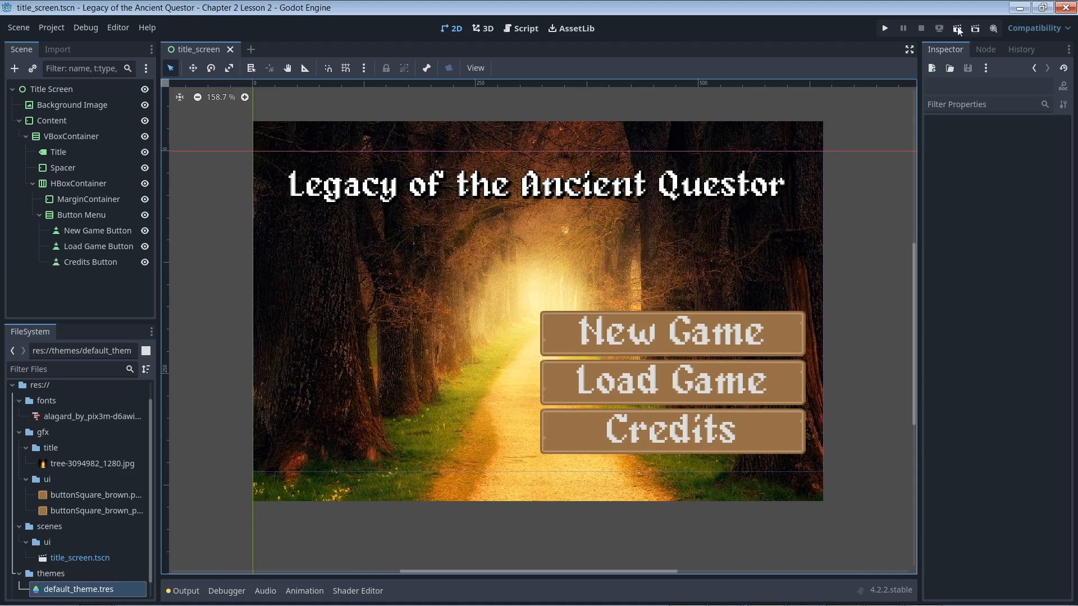
pyautogui.click(885, 29)
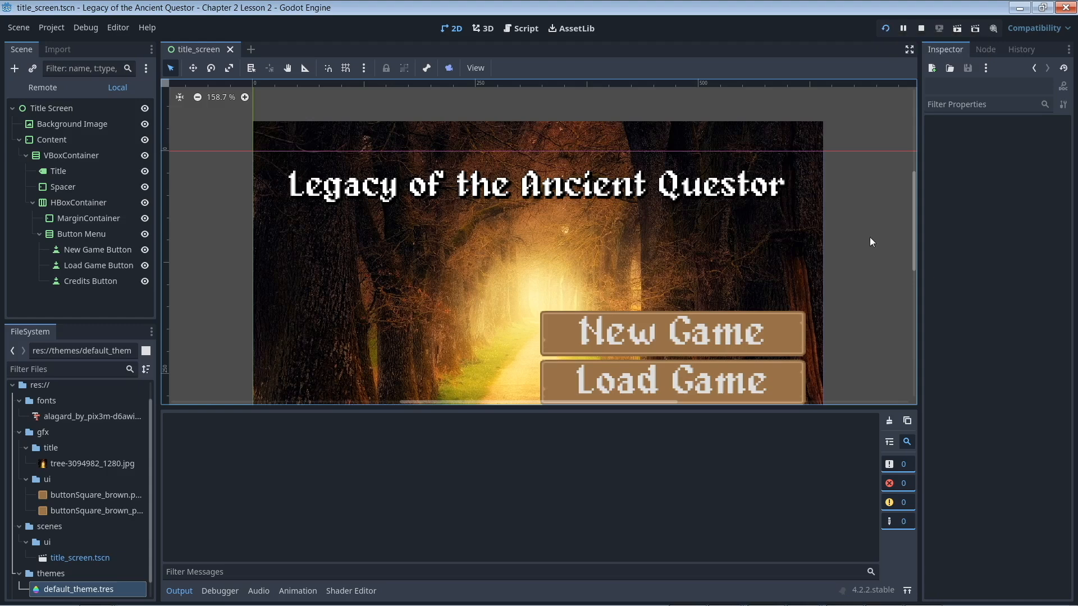